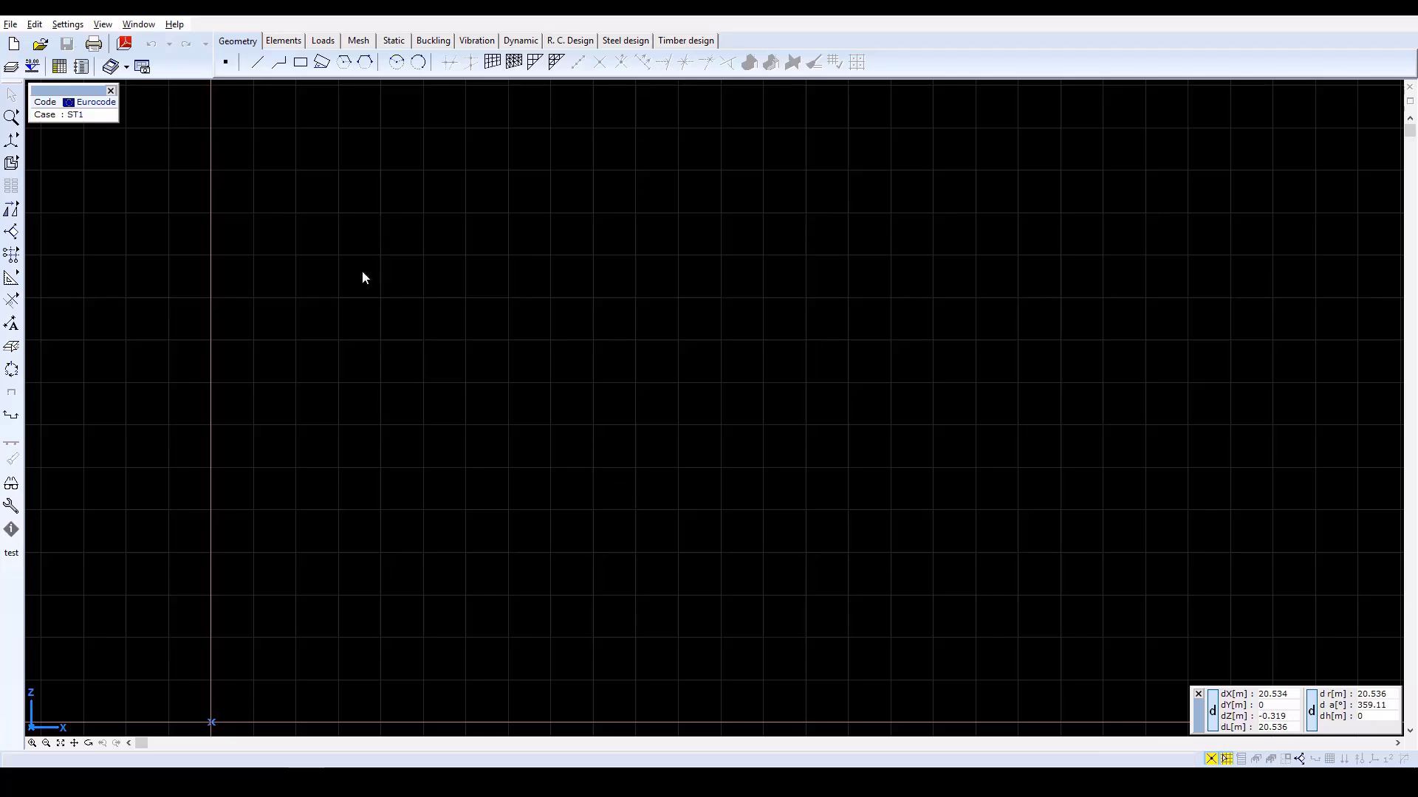
Create a new model named Beam with the Eurocode design code and EU units and formats
{"action": "left_click", "coordinate": [14, 47]}
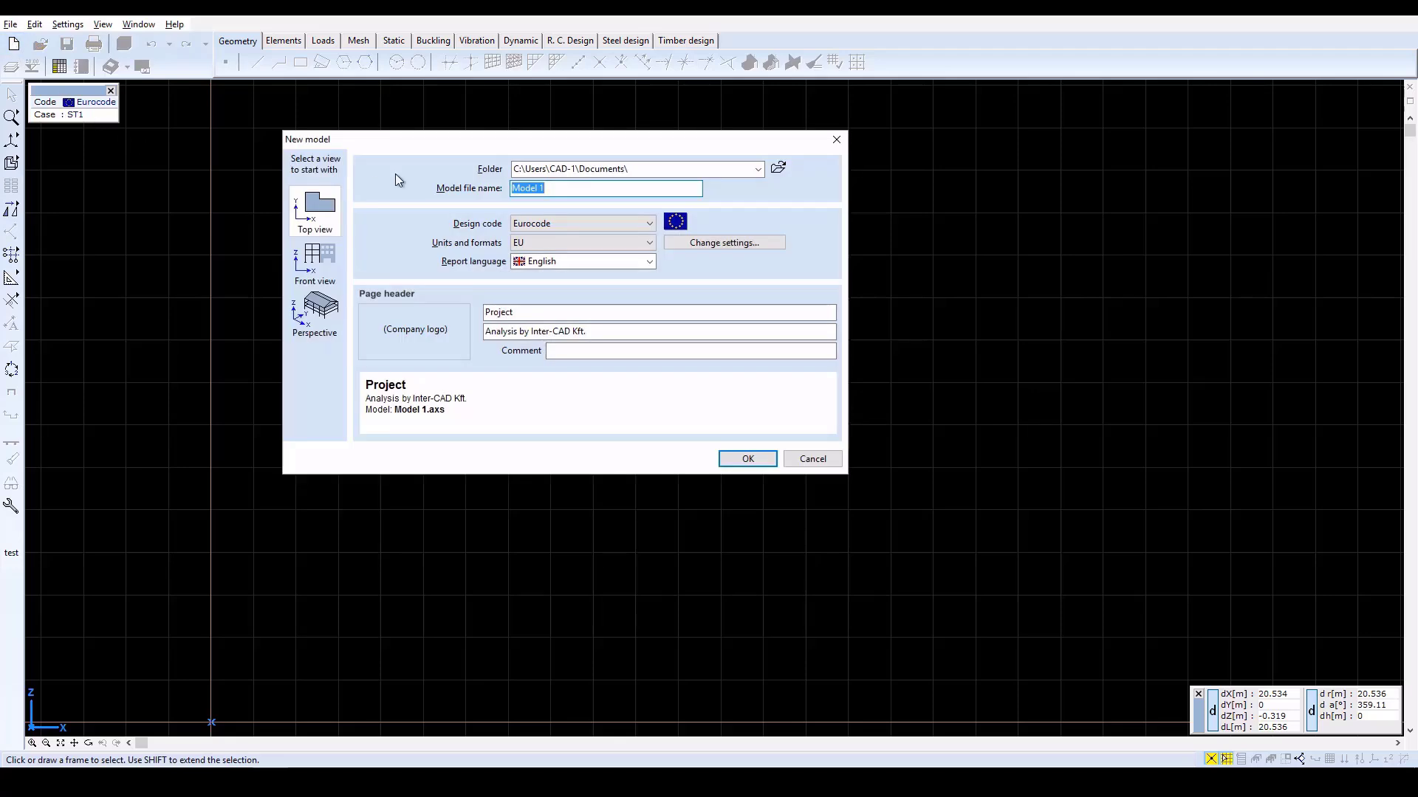
{"action": "type", "text": "Beam"}
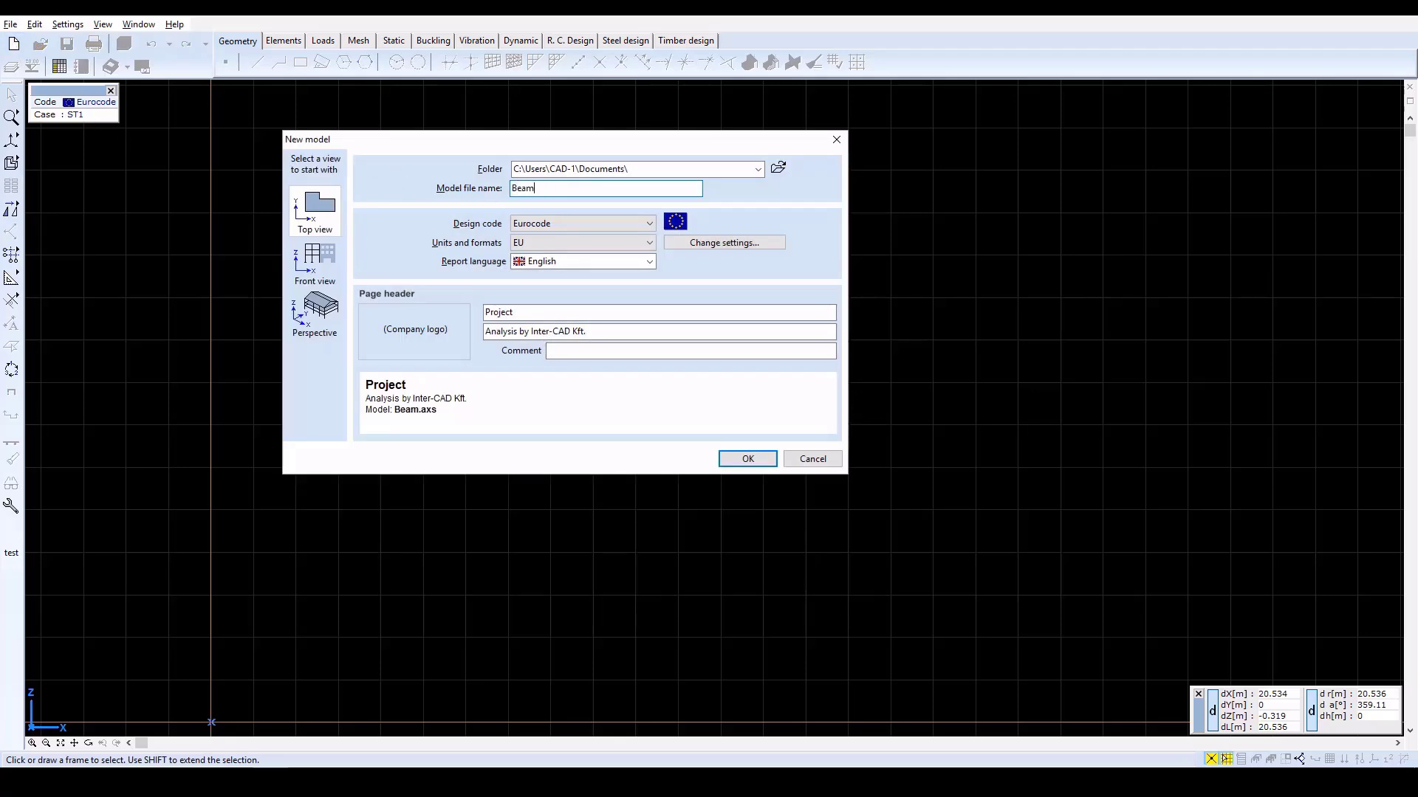
{"action": "left_click", "coordinate": [598, 222]}
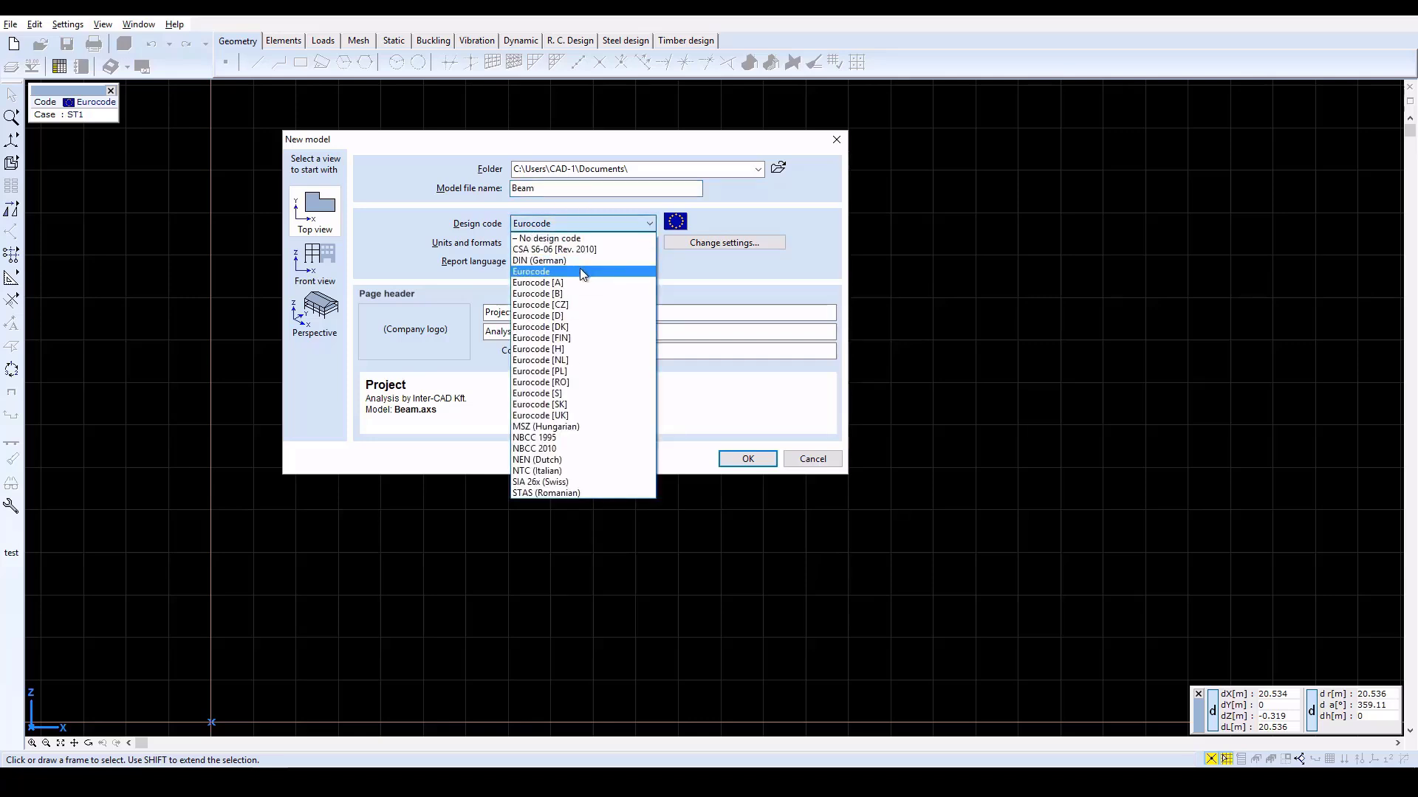
{"action": "left_click", "coordinate": [580, 272]}
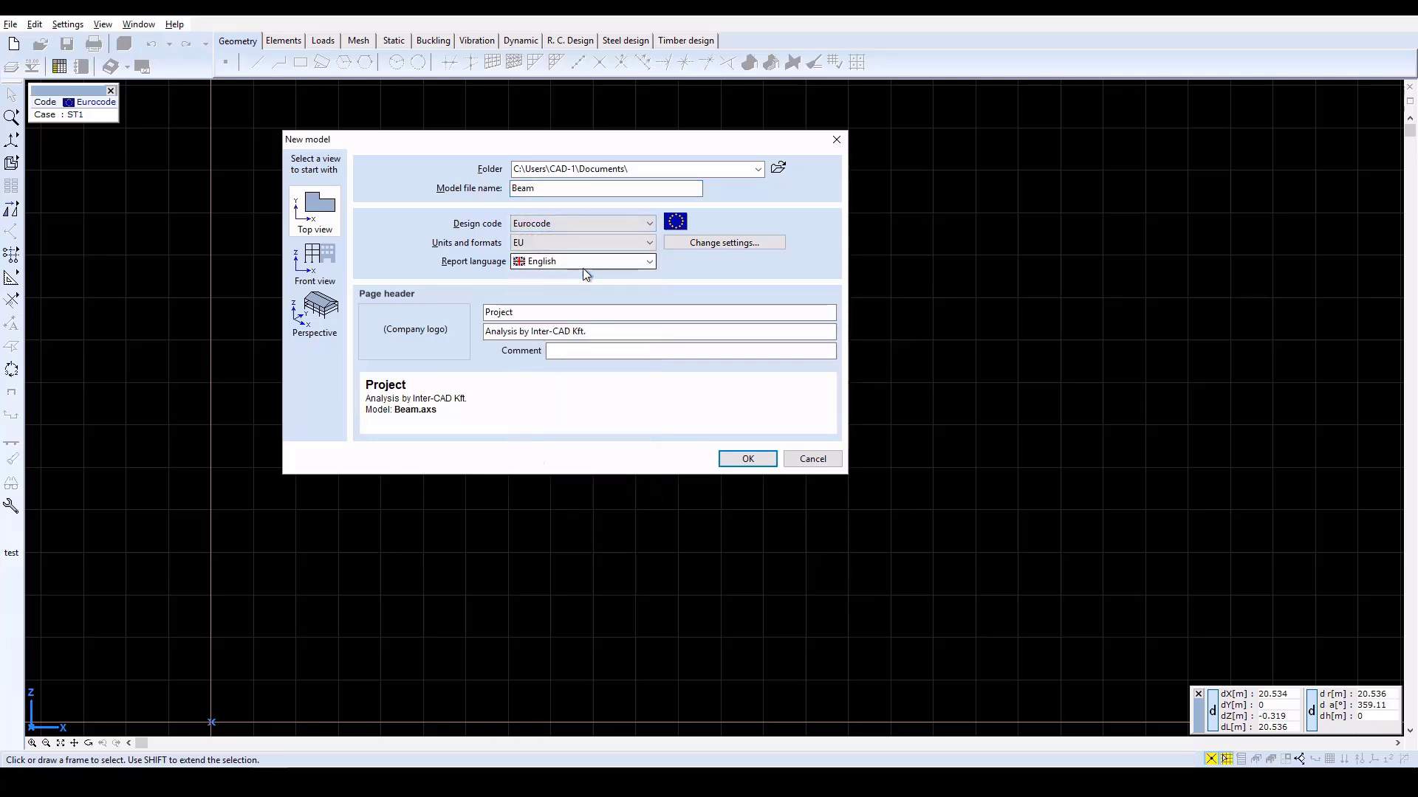
{"action": "left_click", "coordinate": [653, 243]}
{"action": "left_click", "coordinate": [649, 241]}
{"action": "left_click", "coordinate": [742, 460]}
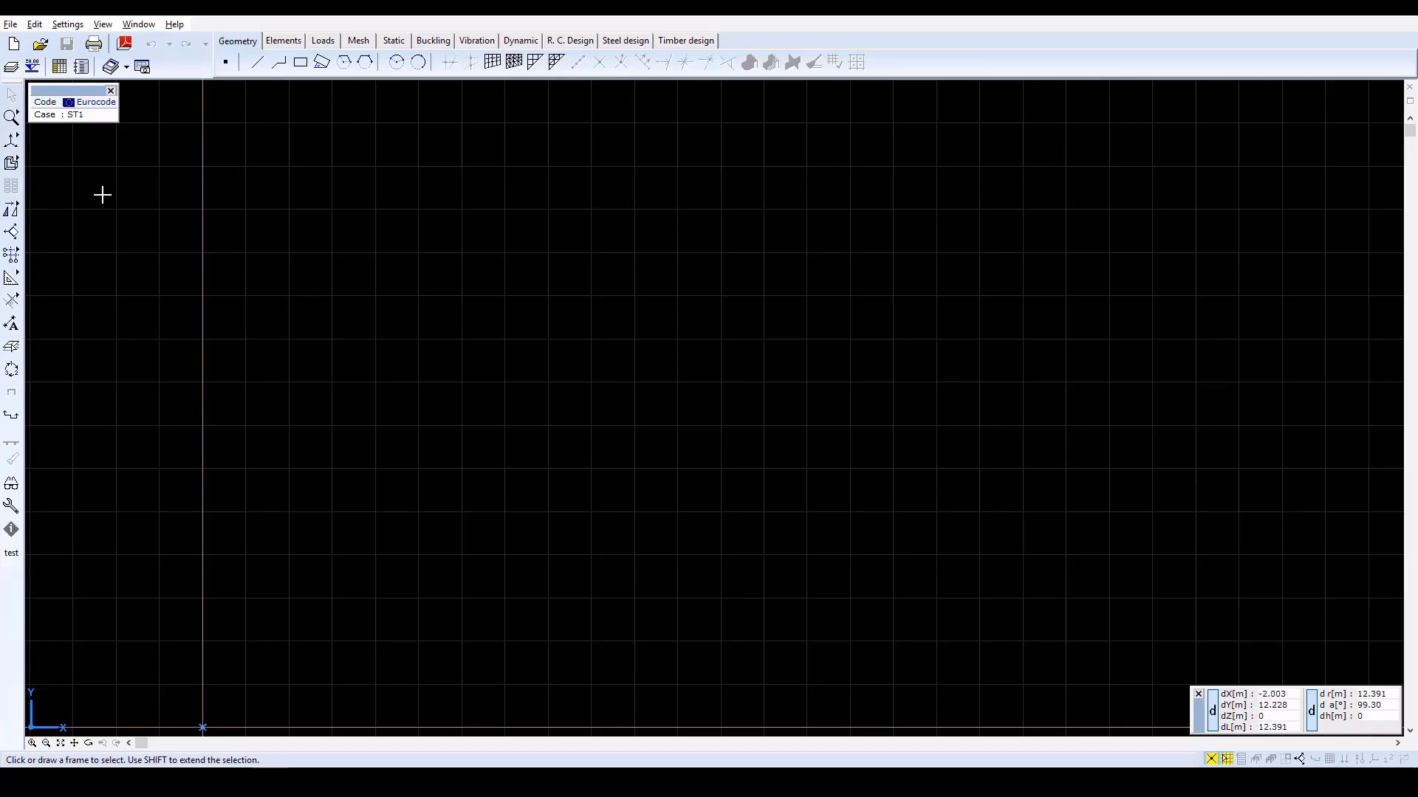
Switch the model view to the X-Z plane
{"action": "mouse_move", "coordinate": [11, 140]}
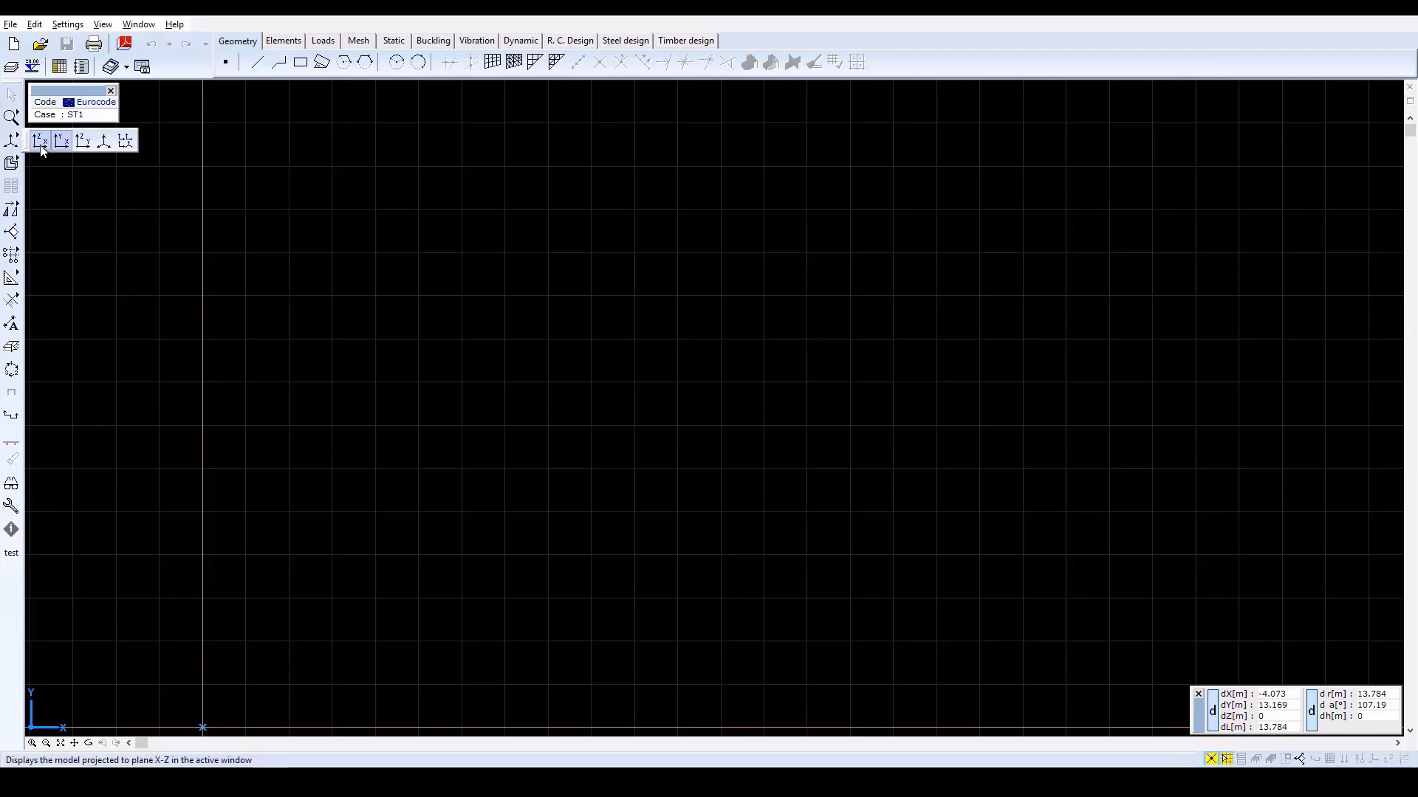
{"action": "left_click", "coordinate": [41, 143]}
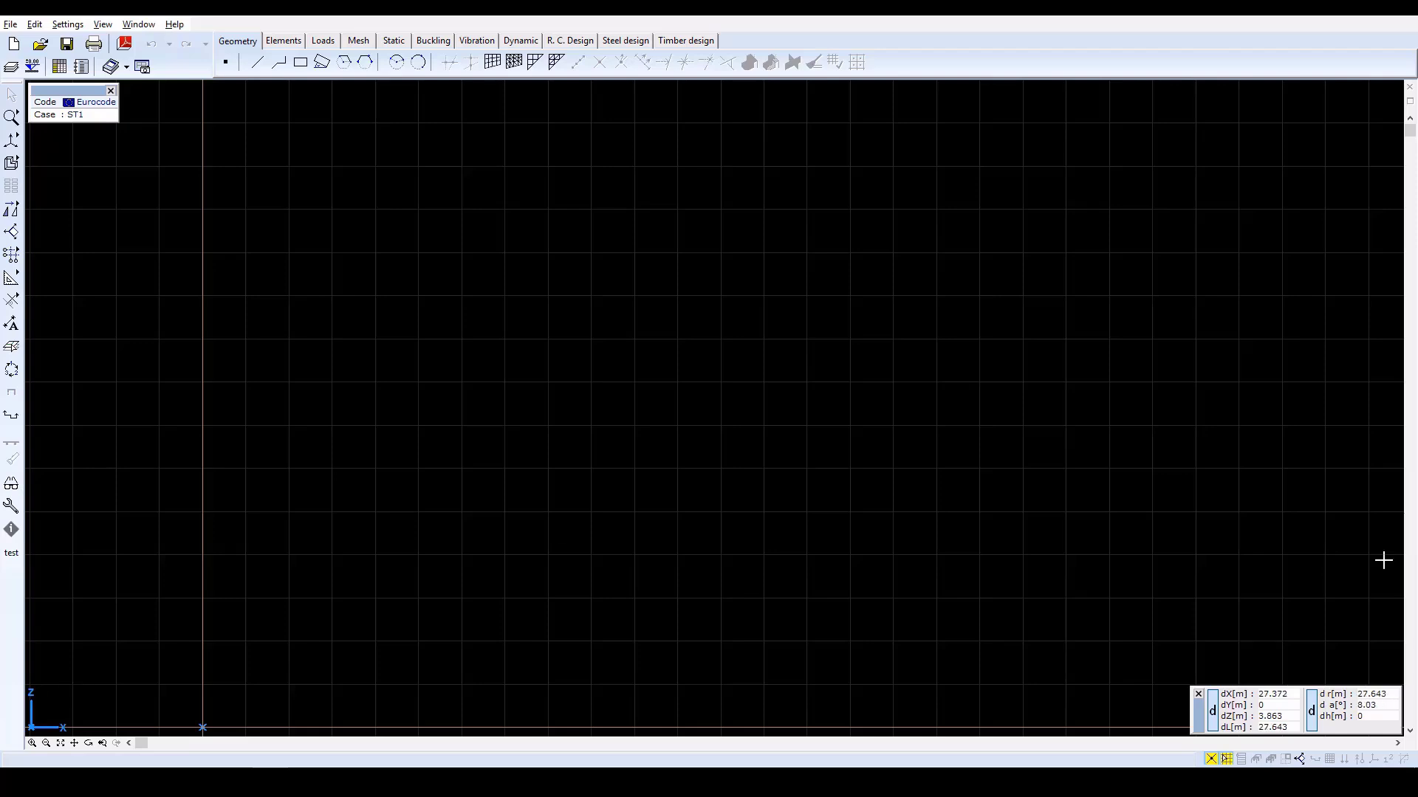
{"action": "left_click", "coordinate": [1410, 731]}
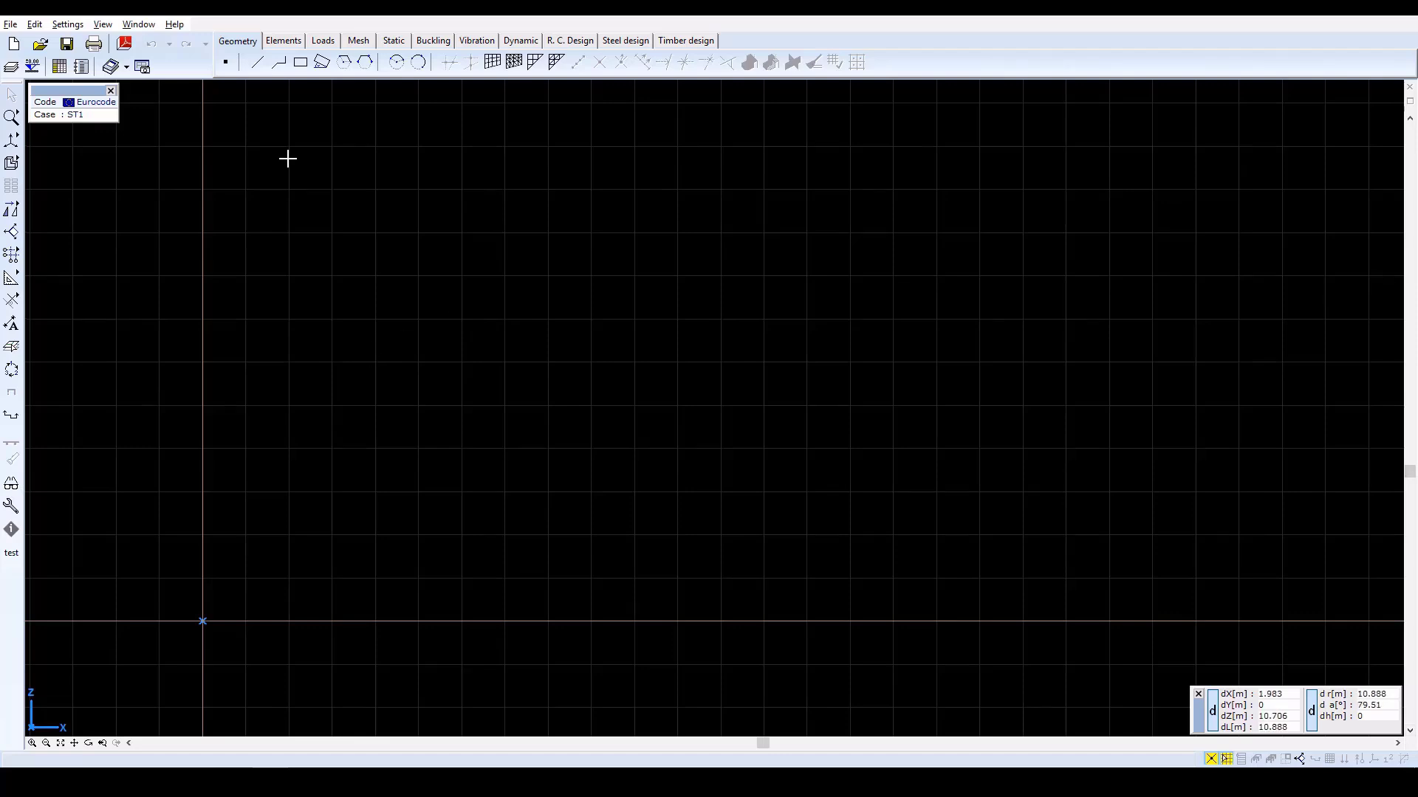
Start drawing a beam object directly and open the cross-section editor to define its section
{"action": "left_click", "coordinate": [288, 42]}
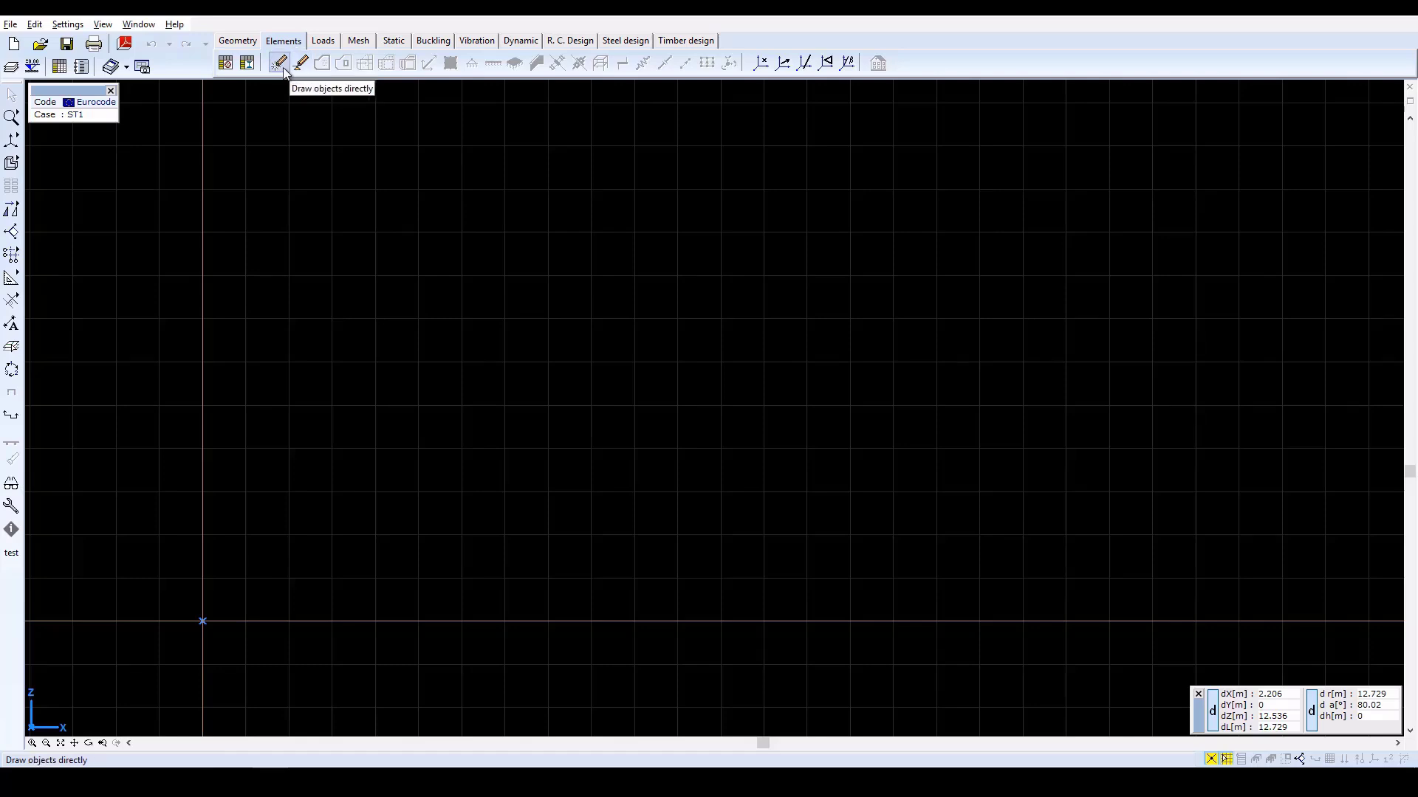
{"action": "left_click", "coordinate": [280, 67]}
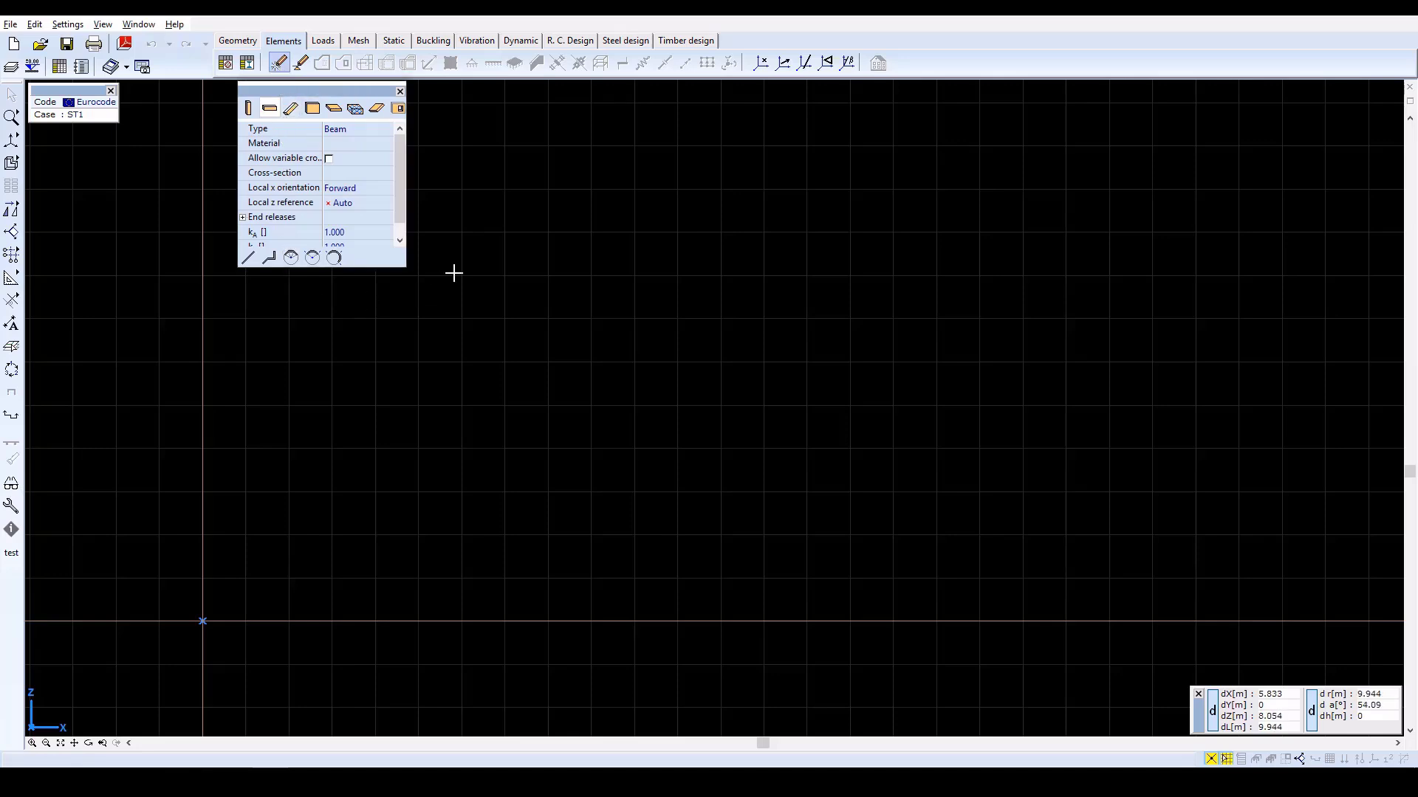
{"action": "left_click", "coordinate": [270, 111]}
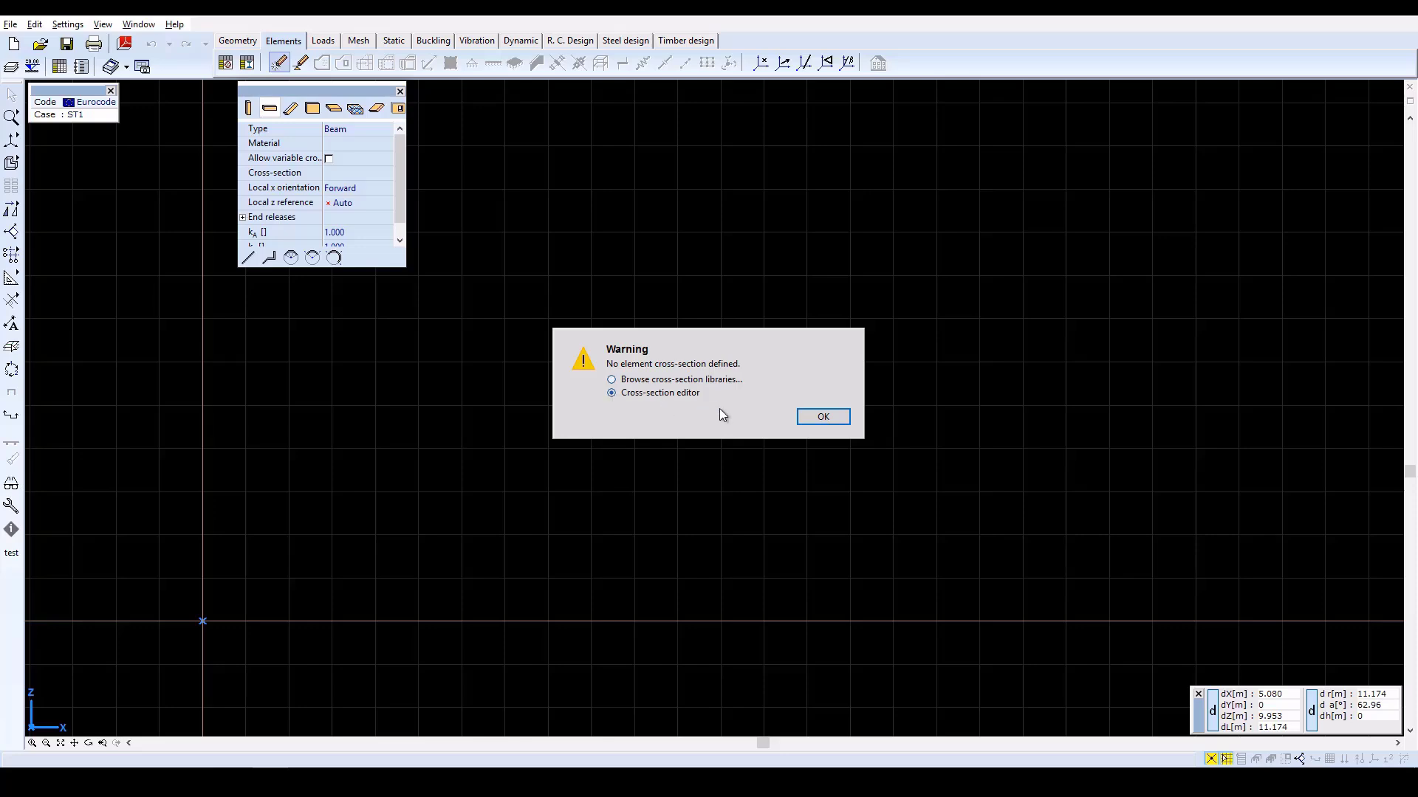
{"action": "left_click", "coordinate": [821, 417]}
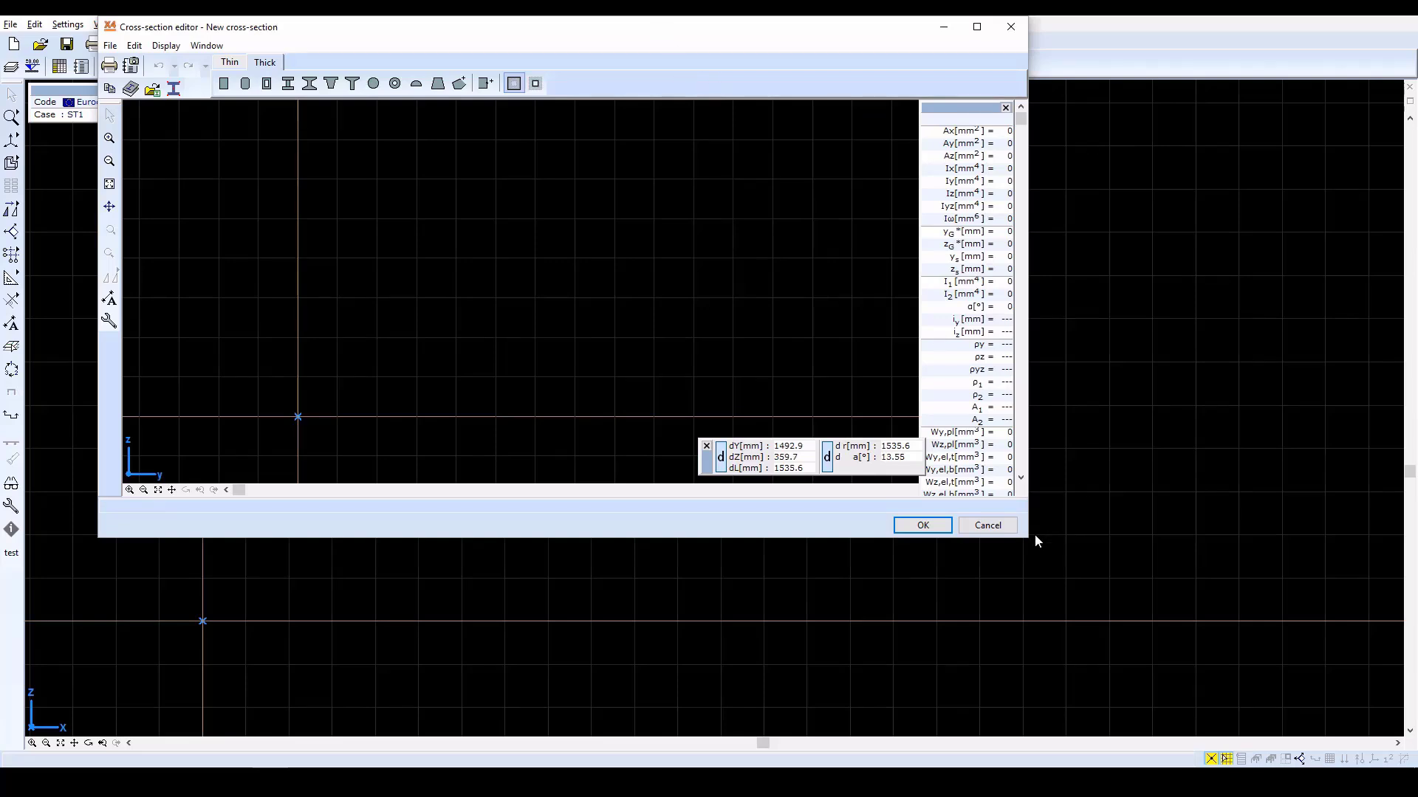
{"action": "left_click_drag", "start_coordinate": [1026, 541], "coordinate": [1138, 636]}
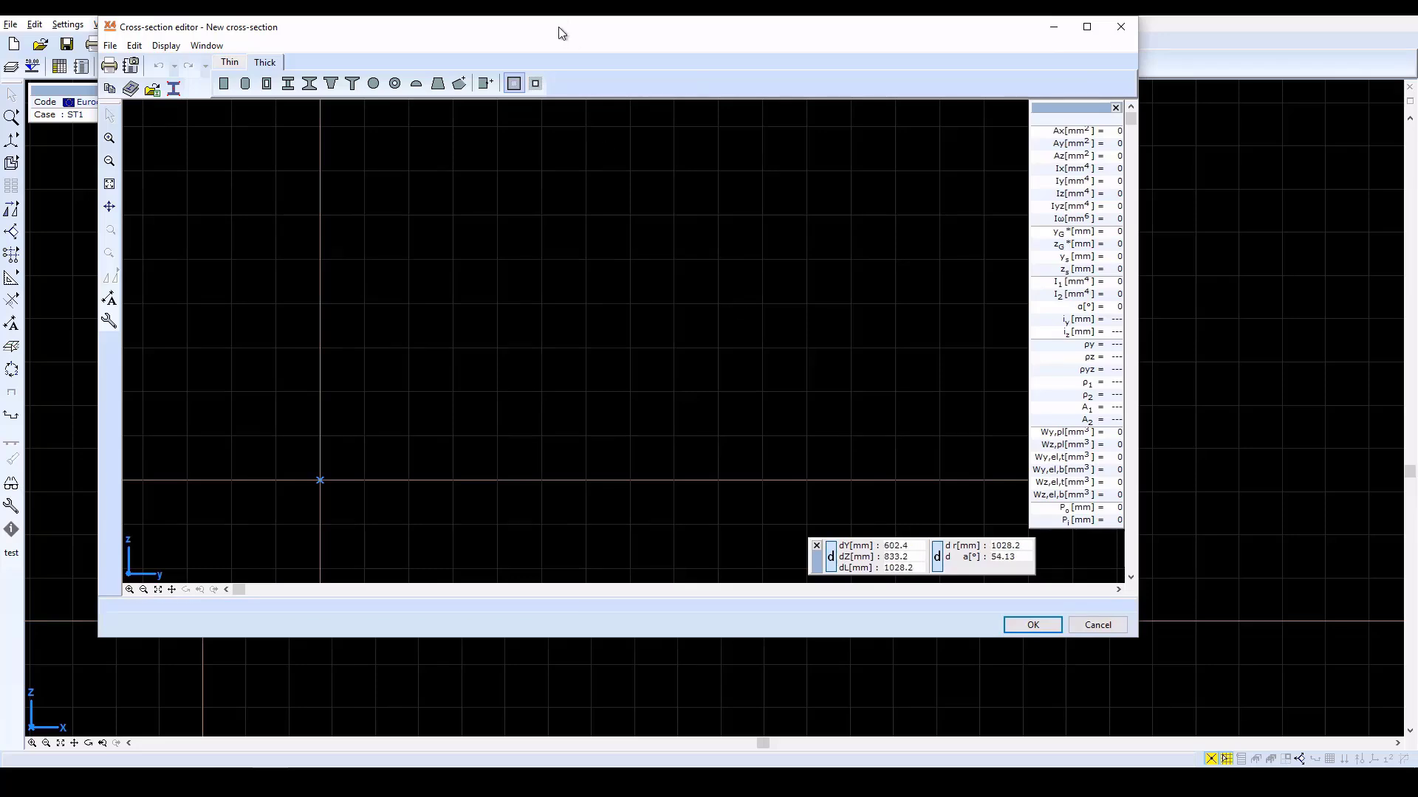
{"action": "left_click_drag", "start_coordinate": [561, 30], "coordinate": [650, 103]}
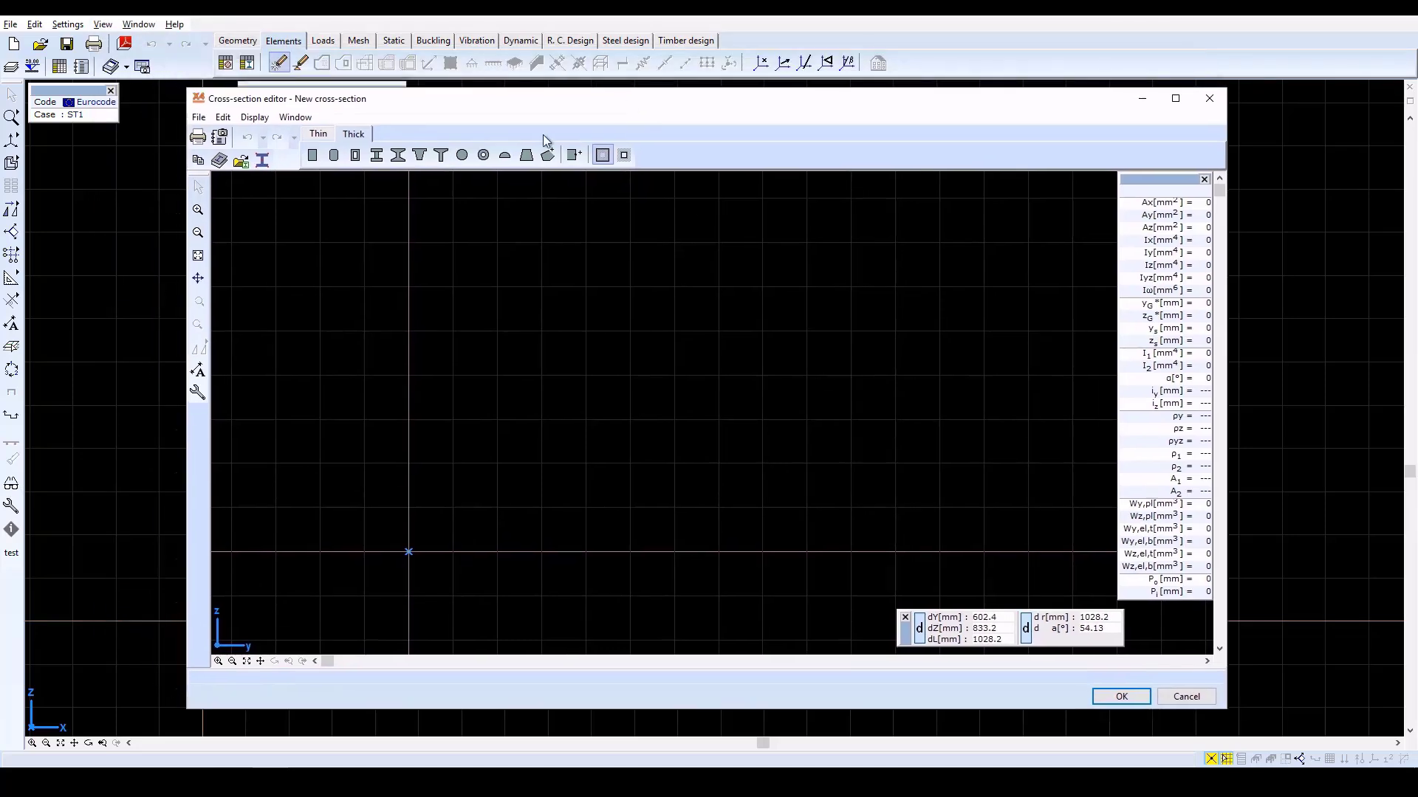
Place a rectangular shape 400 mm wide and 720 mm high centred on the cross-section editor's origin
{"action": "left_click", "coordinate": [313, 156]}
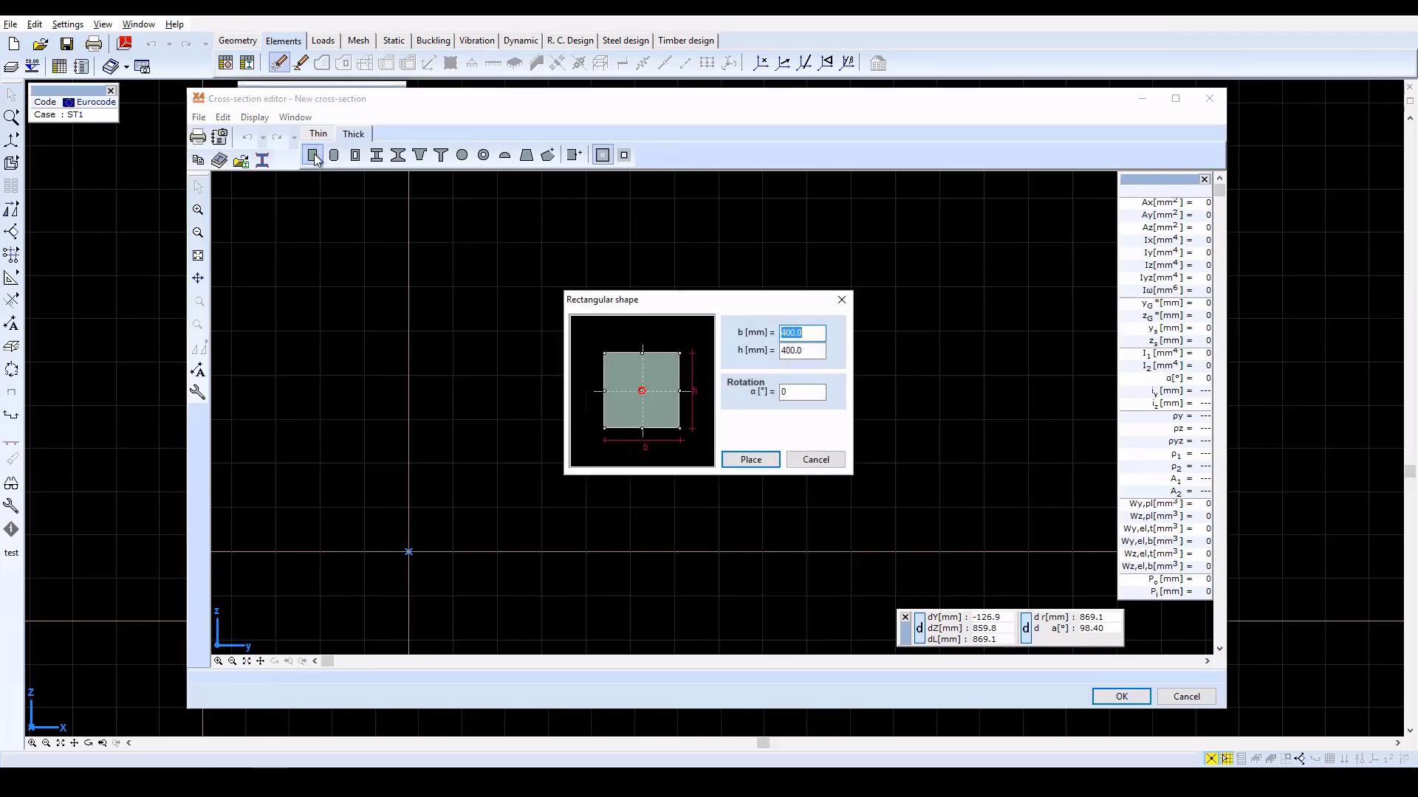
{"action": "left_click", "coordinate": [804, 333]}
{"action": "key", "text": "Tab"}
{"action": "type", "text": "720"}
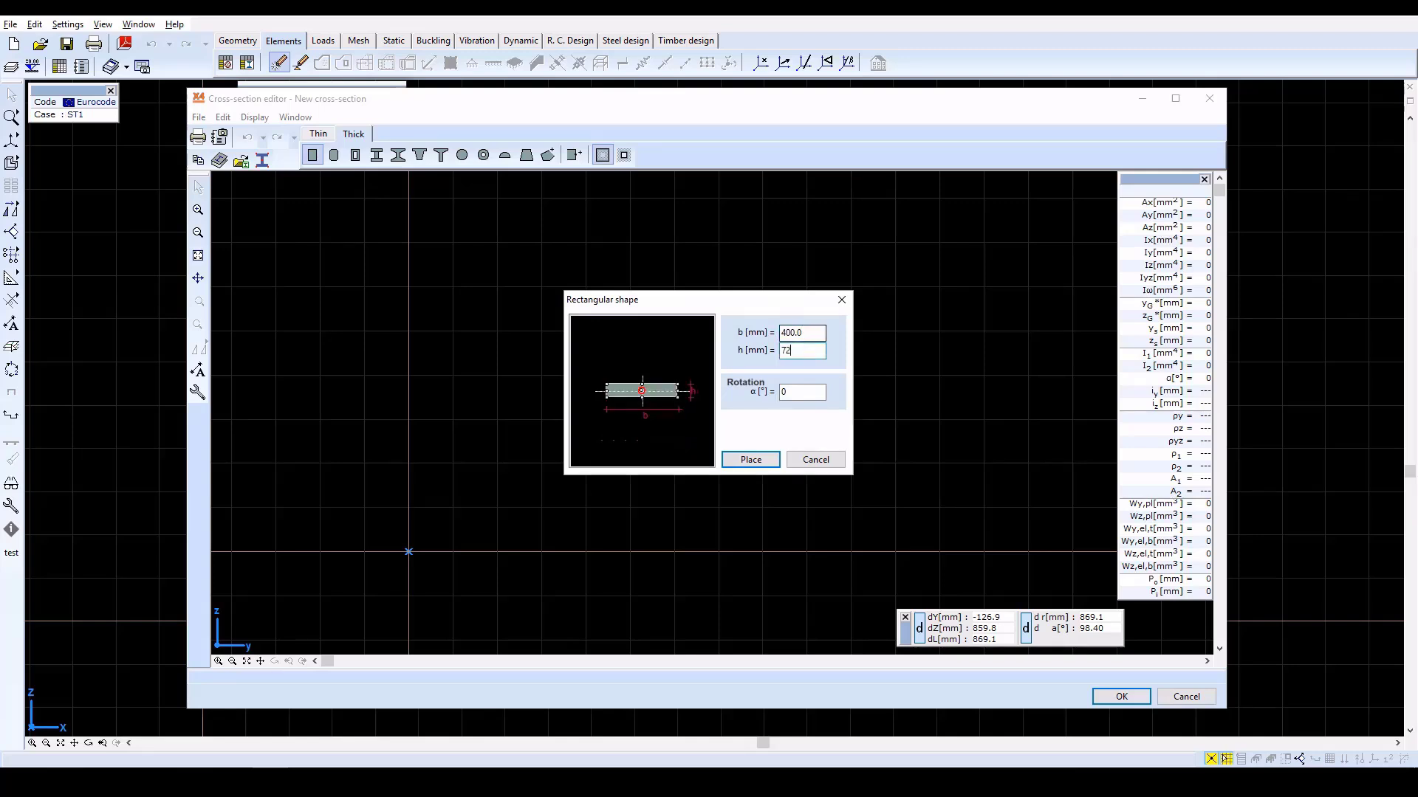
{"action": "left_click", "coordinate": [754, 459]}
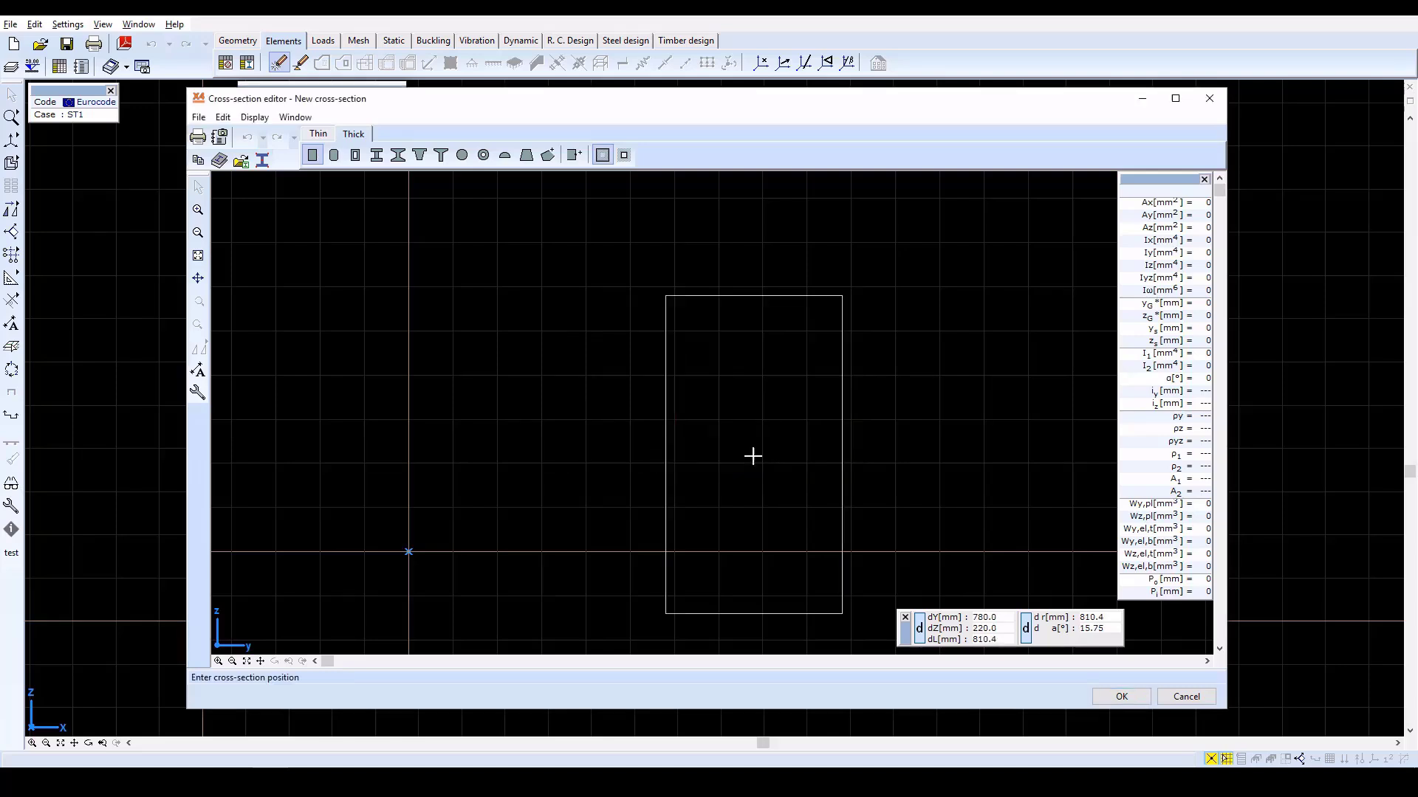
{"action": "left_click", "coordinate": [409, 553]}
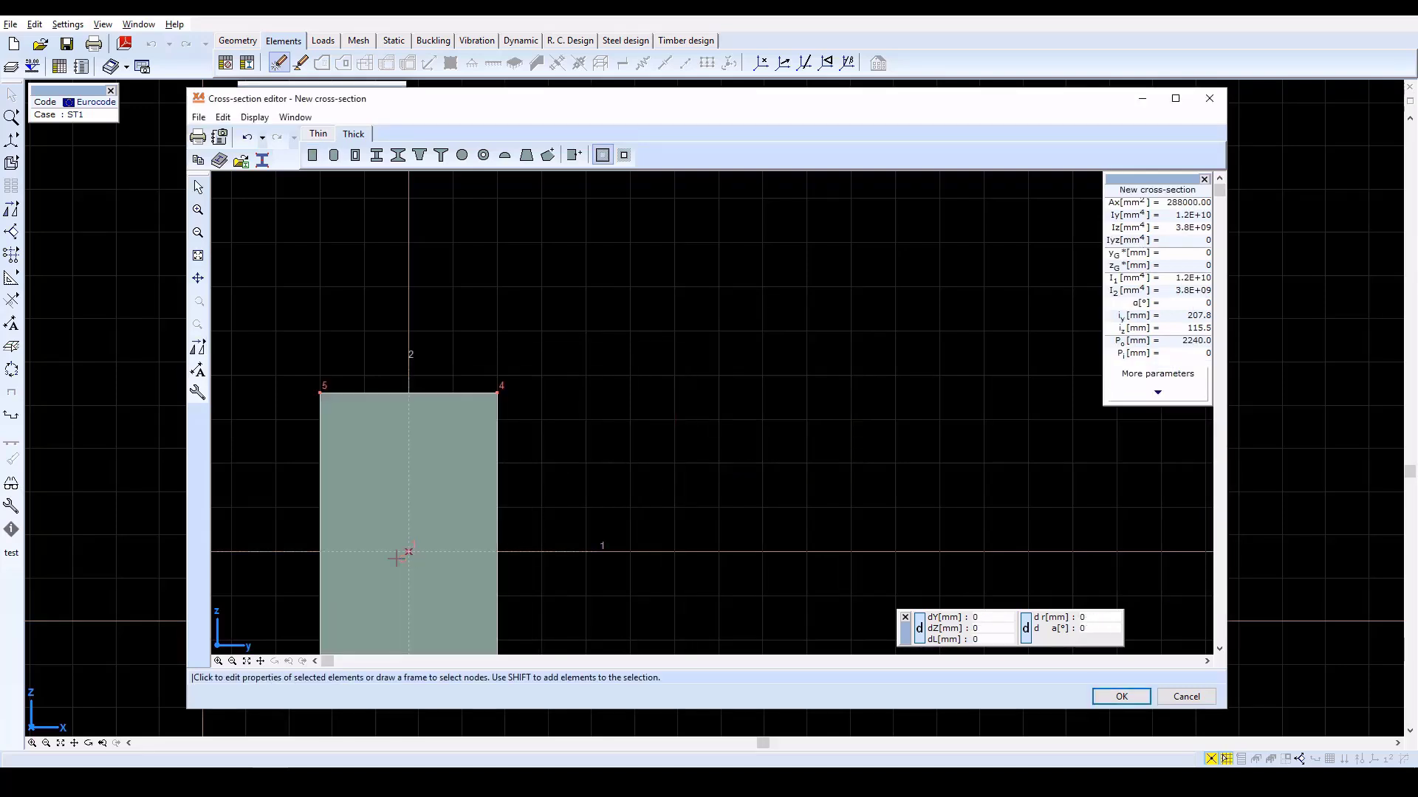
{"action": "left_click", "coordinate": [247, 661]}
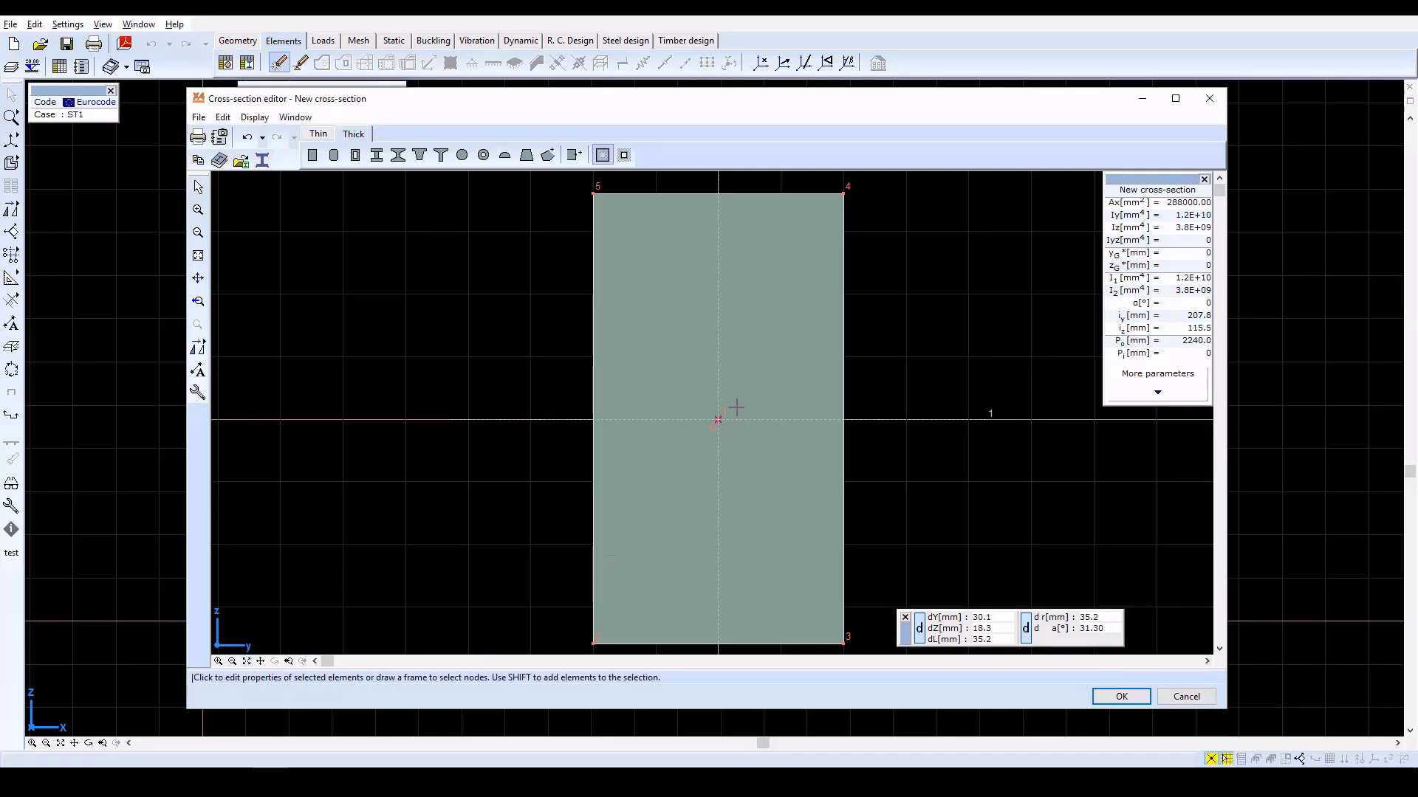
Show the full list of section parameters and save the cross-section as 400x720
{"action": "scroll", "coordinate": [736, 406], "scroll_direction": "down", "scroll_amount": 2}
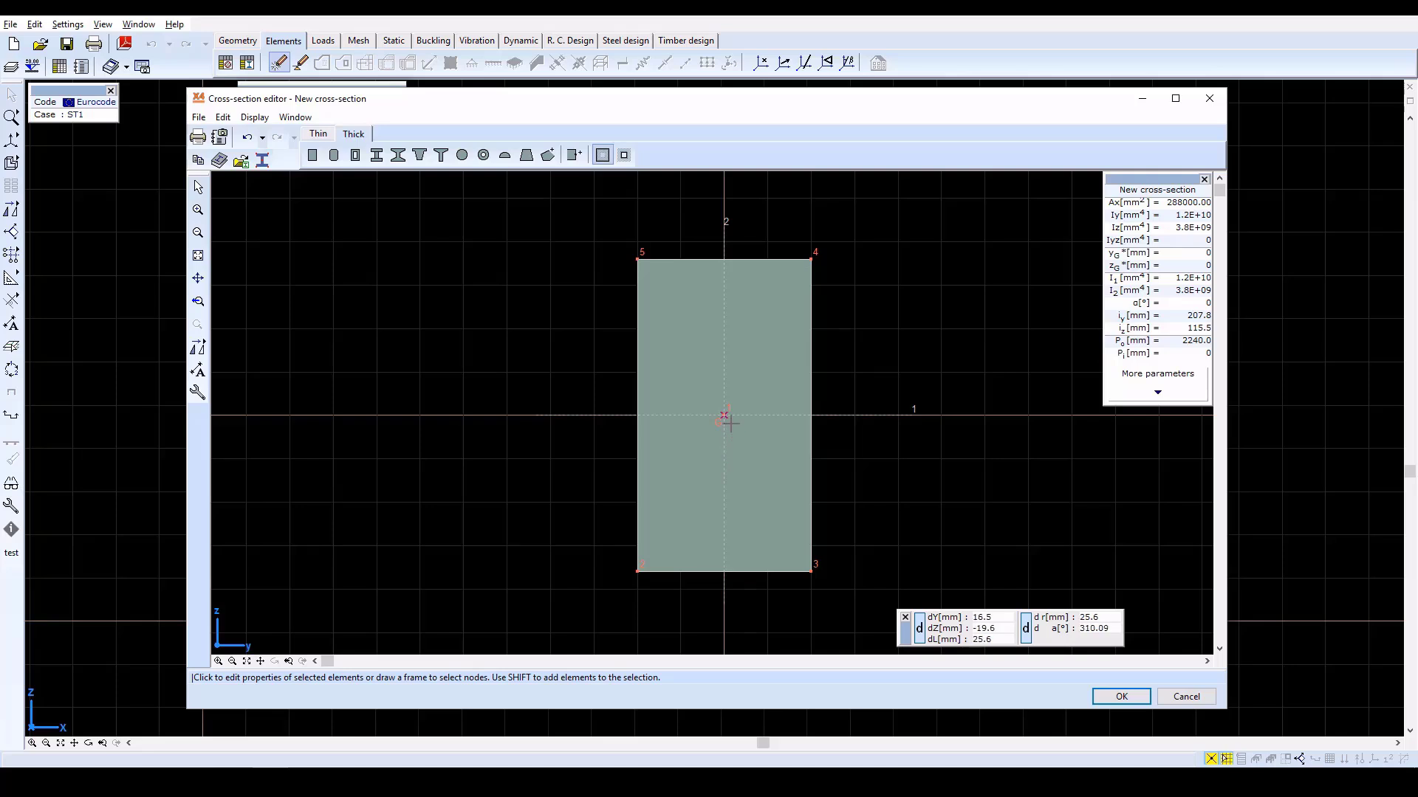
{"action": "left_click", "coordinate": [1159, 397]}
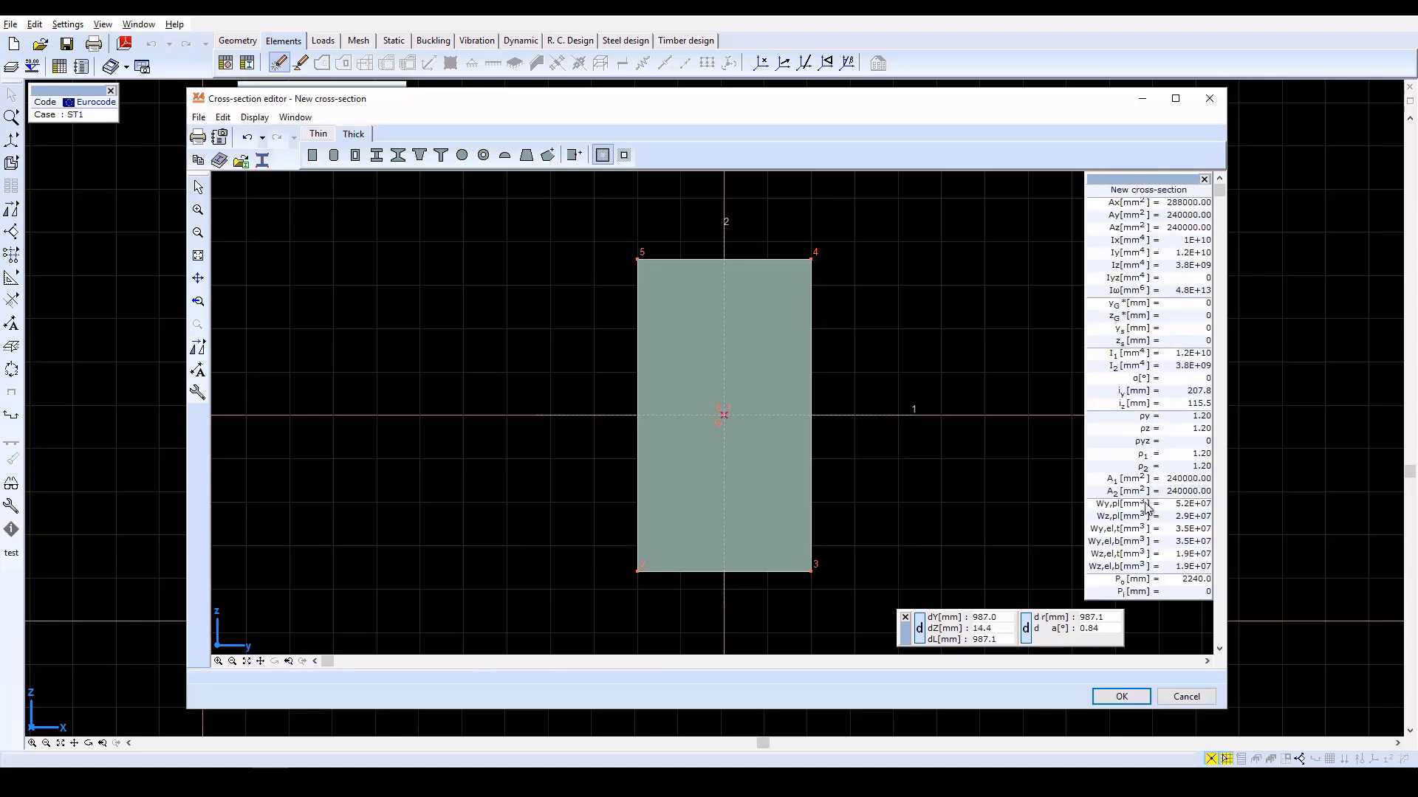
{"action": "left_click", "coordinate": [1134, 702]}
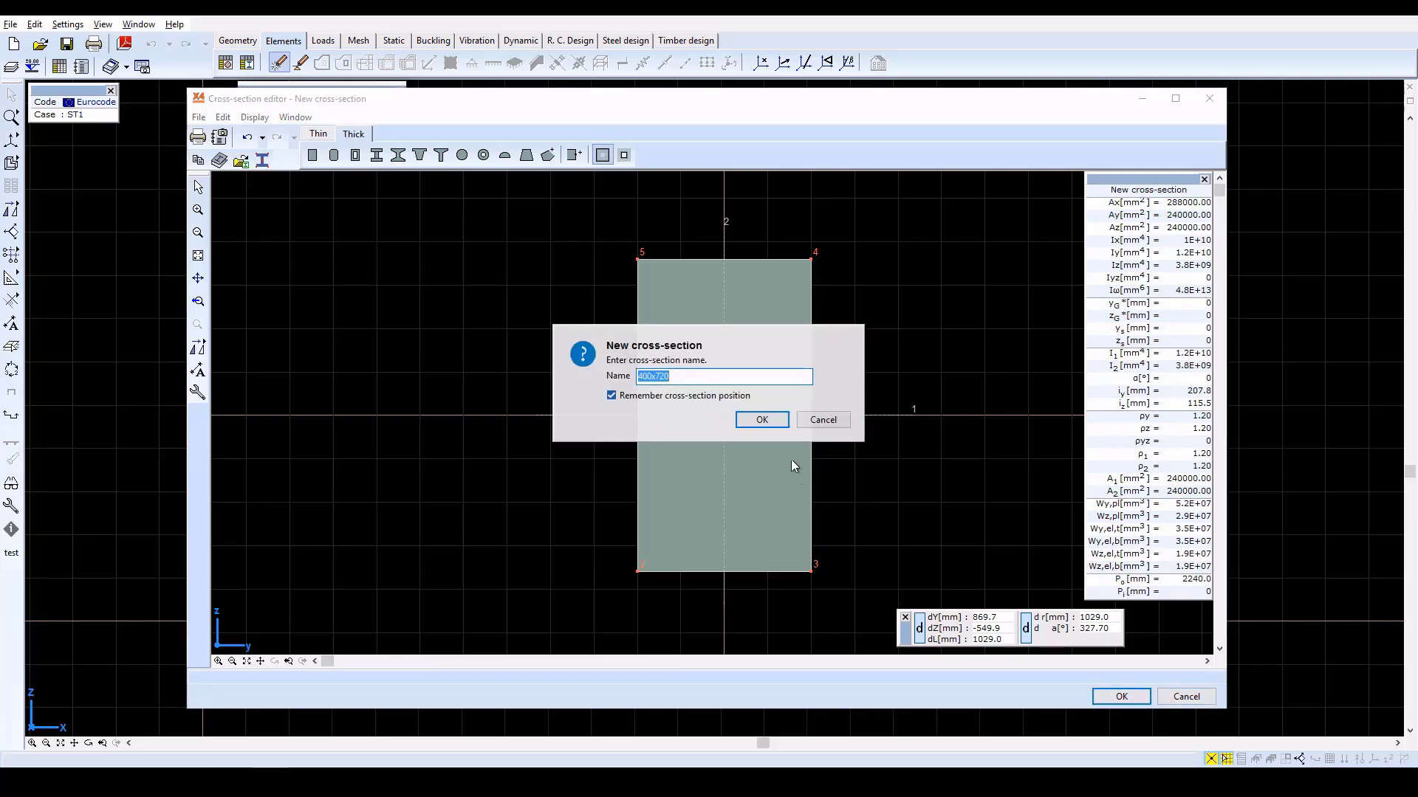
{"action": "left_click", "coordinate": [762, 419]}
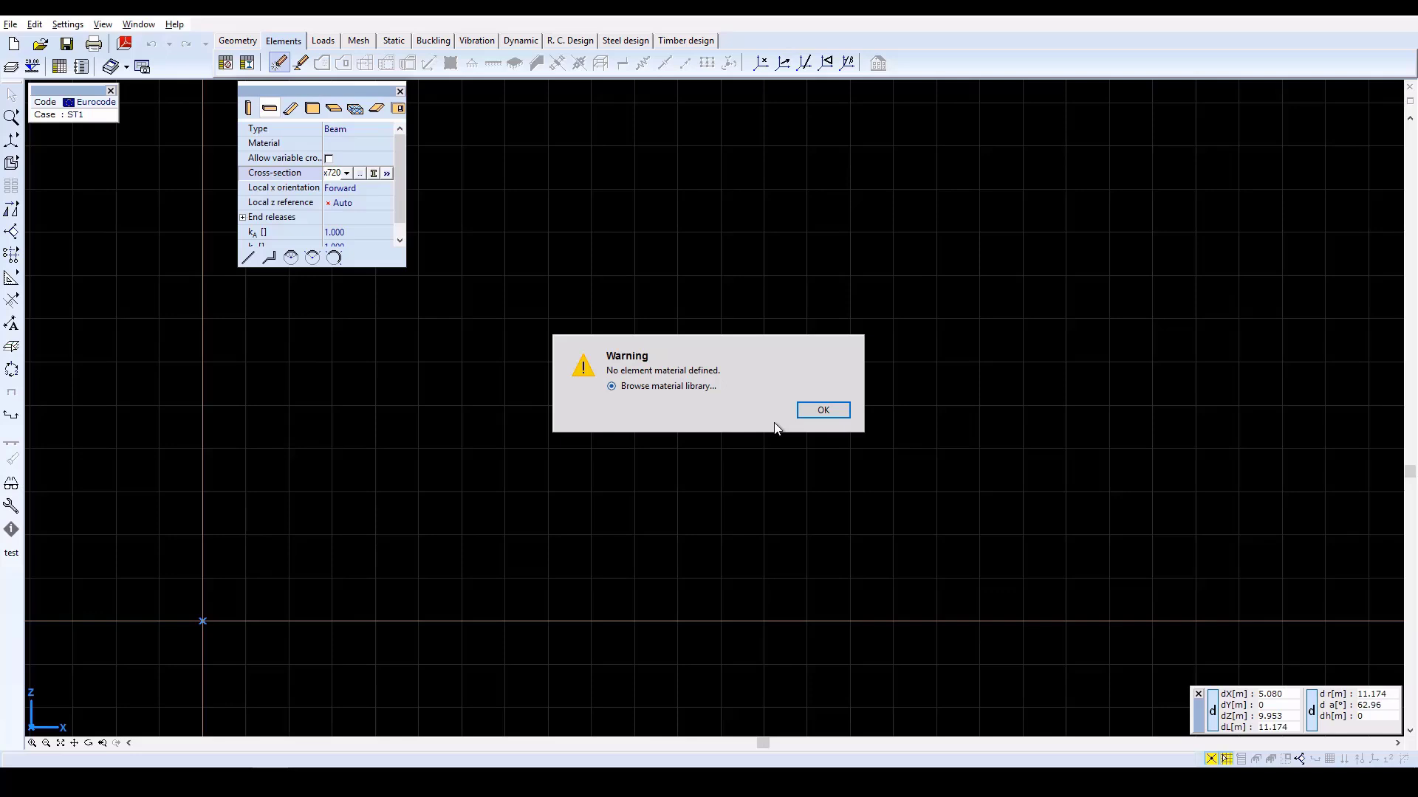
Assign C25/30 concrete from the Eurocode material library to the beam
{"action": "left_click", "coordinate": [821, 411]}
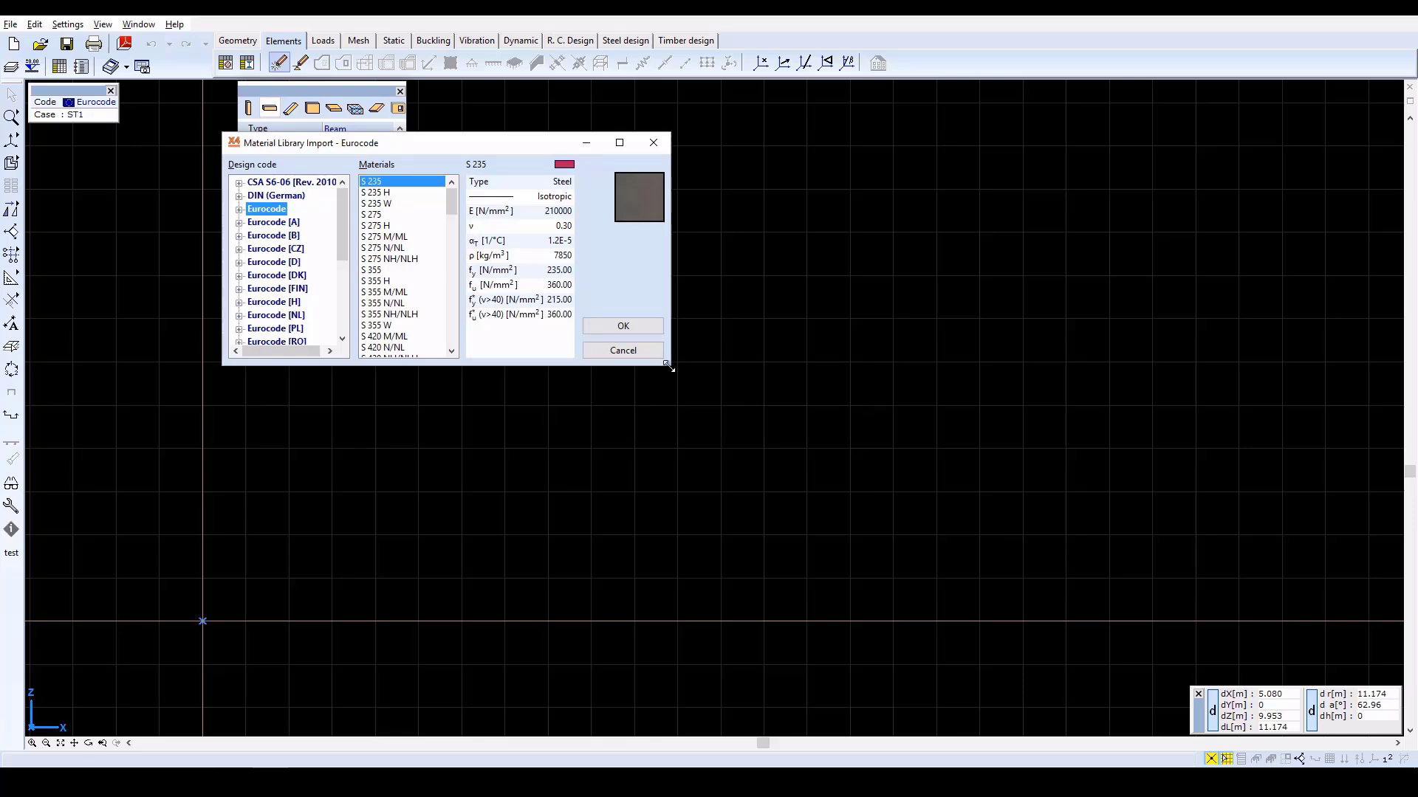
{"action": "left_click_drag", "start_coordinate": [668, 367], "coordinate": [786, 576]}
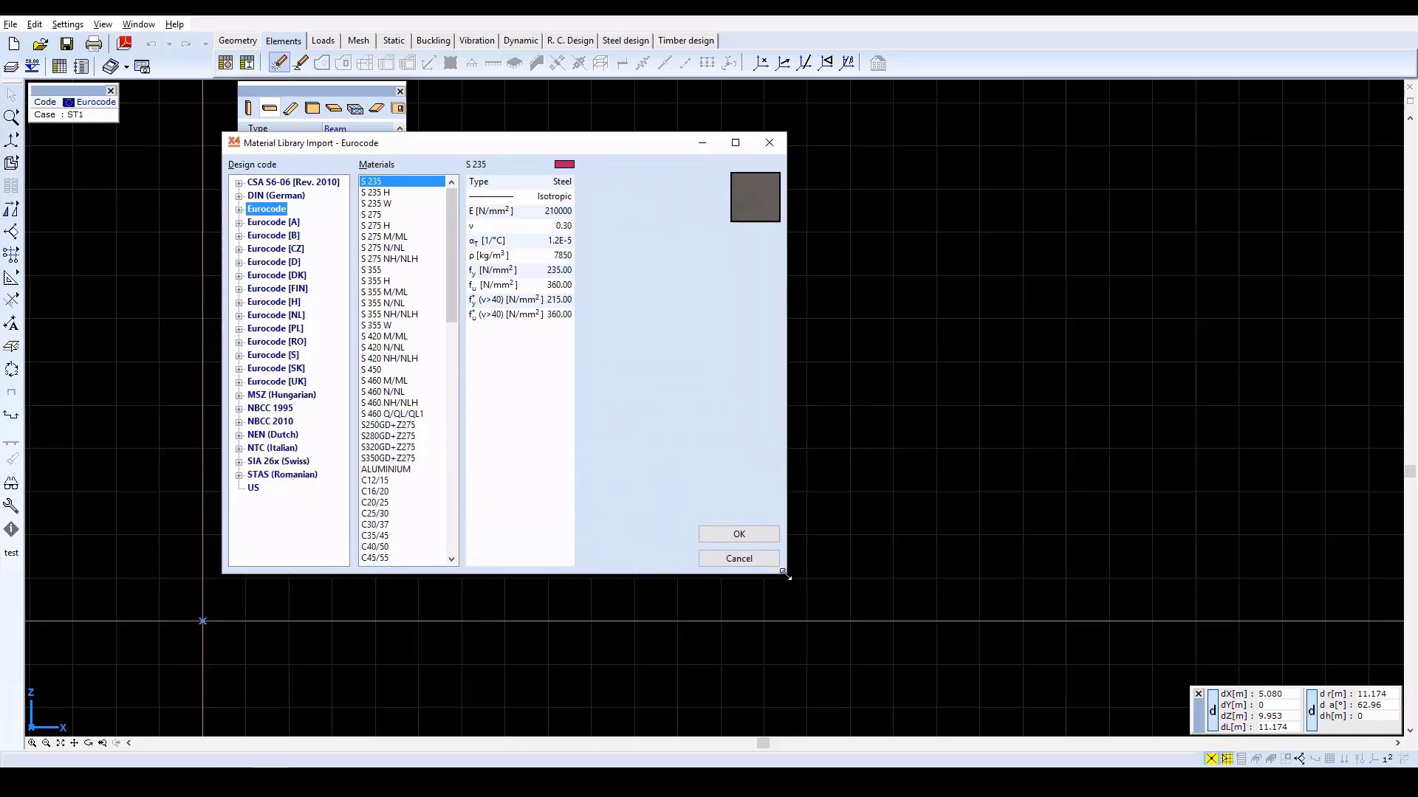
{"action": "left_click", "coordinate": [377, 514]}
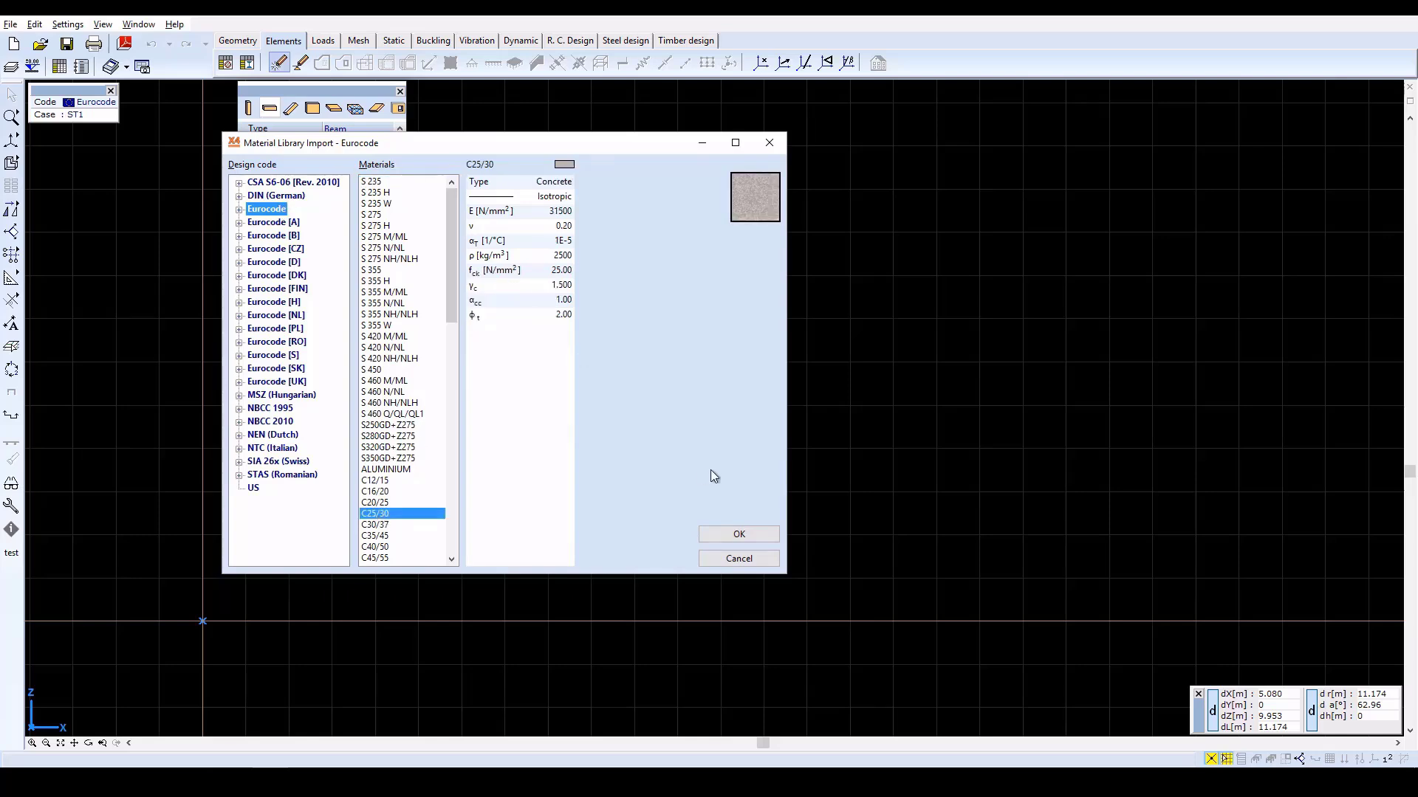
{"action": "left_click", "coordinate": [744, 533]}
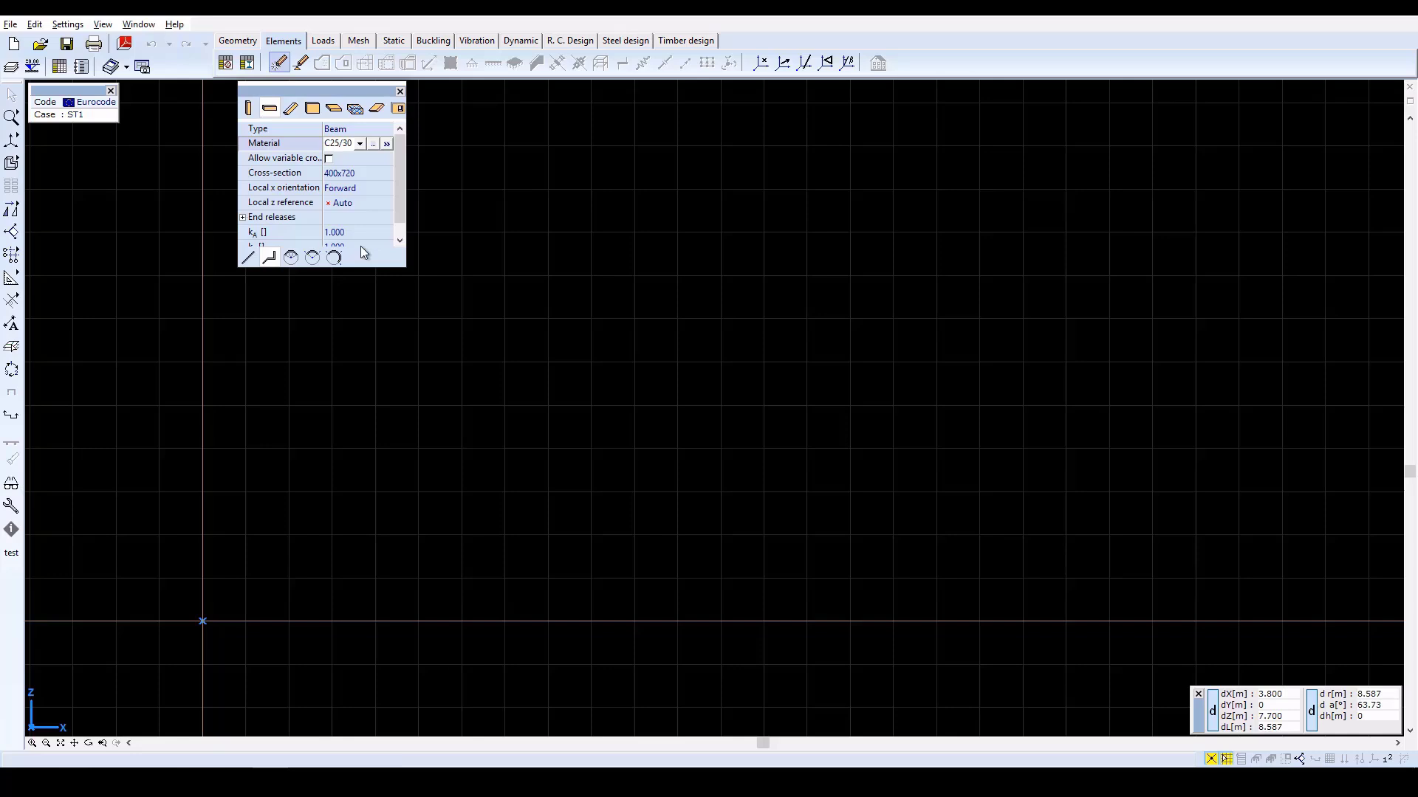
Draw a beam polyline from the origin along X with a 12 m span followed by a 10 m span
{"action": "left_click", "coordinate": [273, 259]}
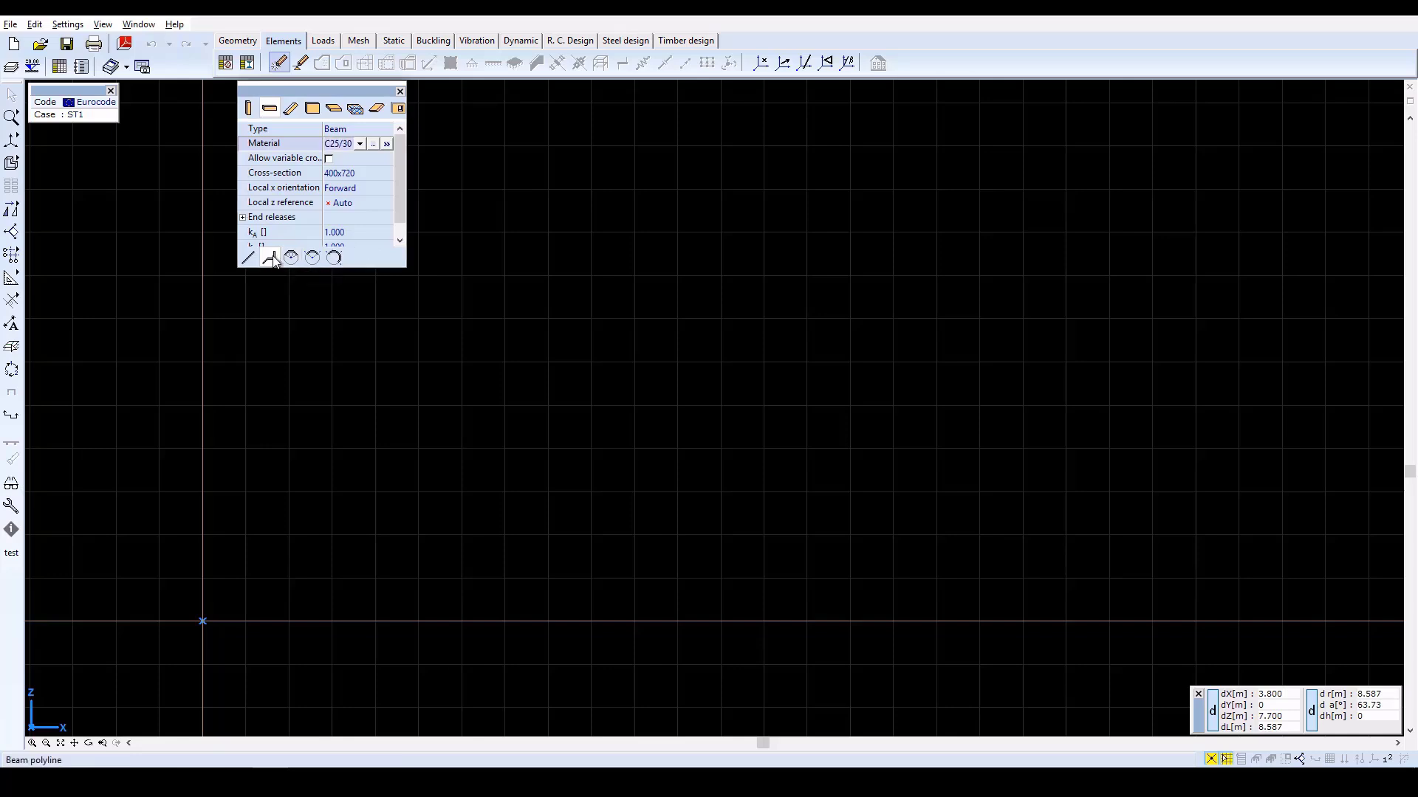
{"action": "left_click", "coordinate": [203, 622]}
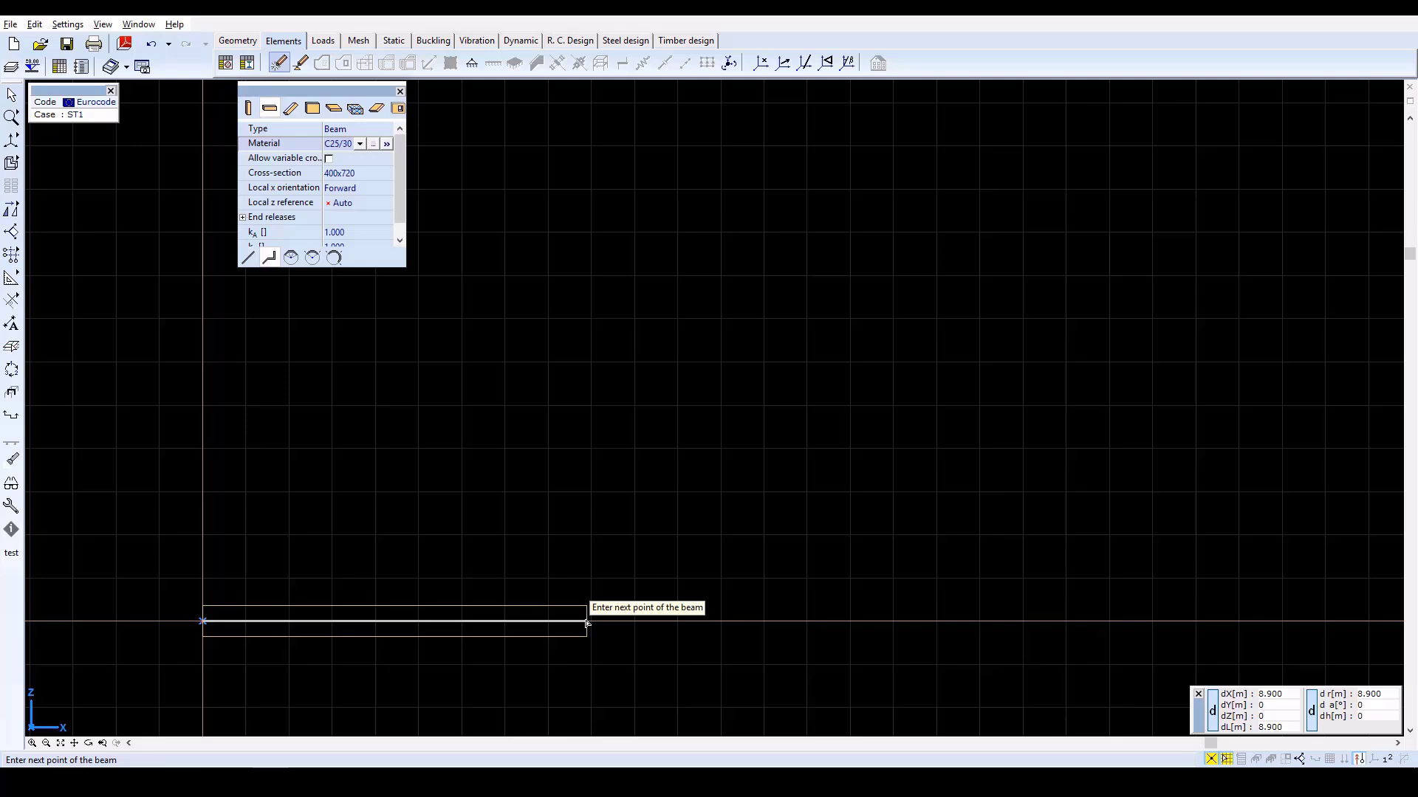
{"action": "key", "text": "x"}
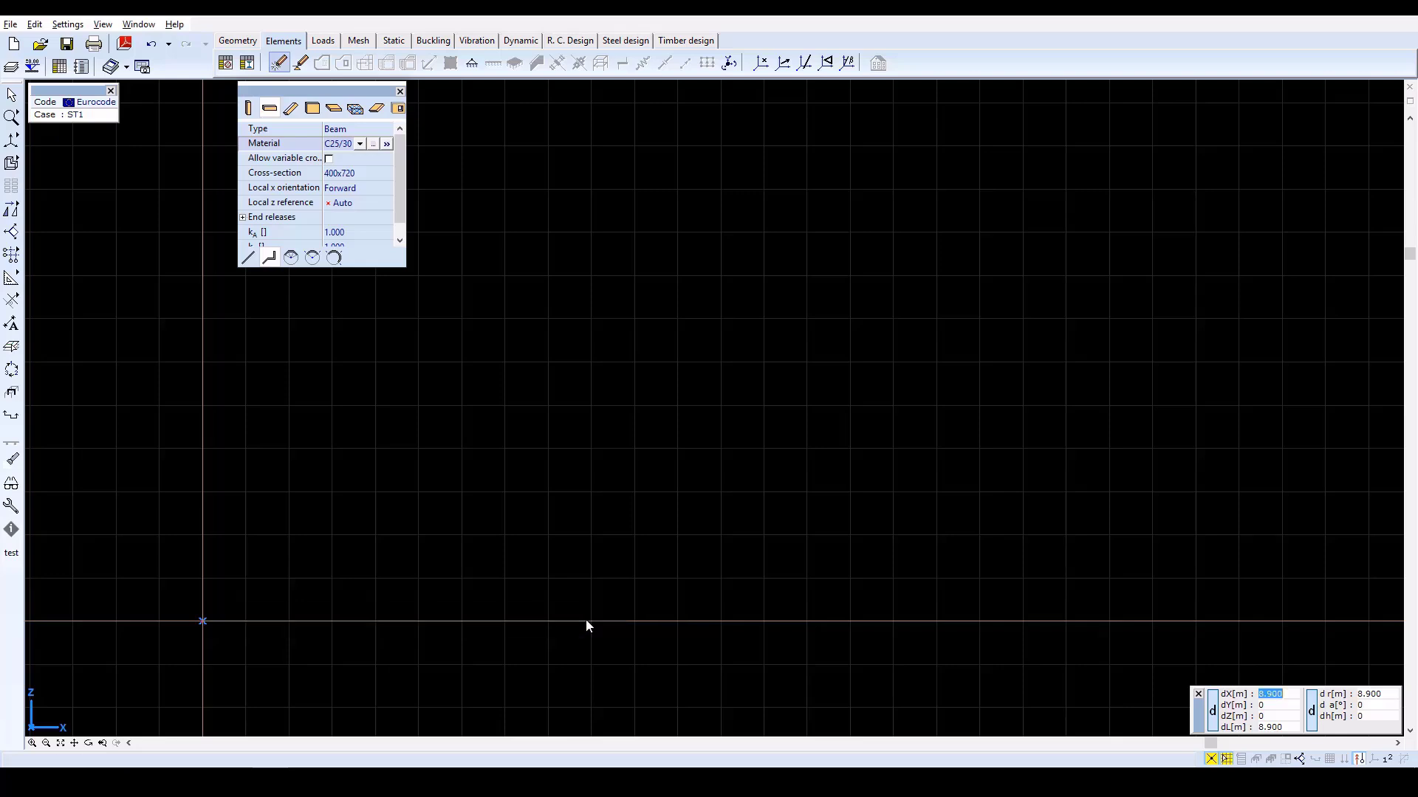
{"action": "type", "text": "12"}
{"action": "key", "text": "Return"}
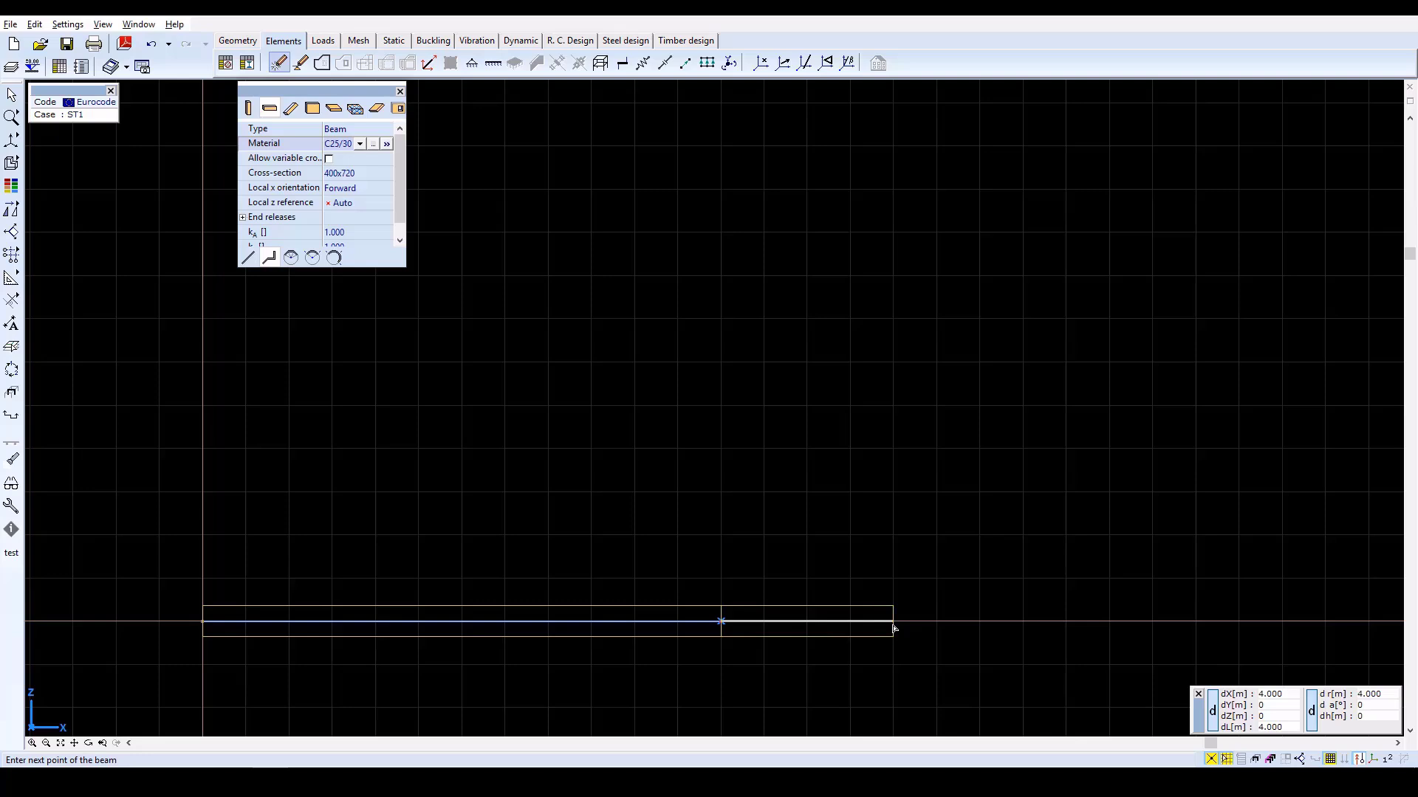
{"action": "type", "text": "10"}
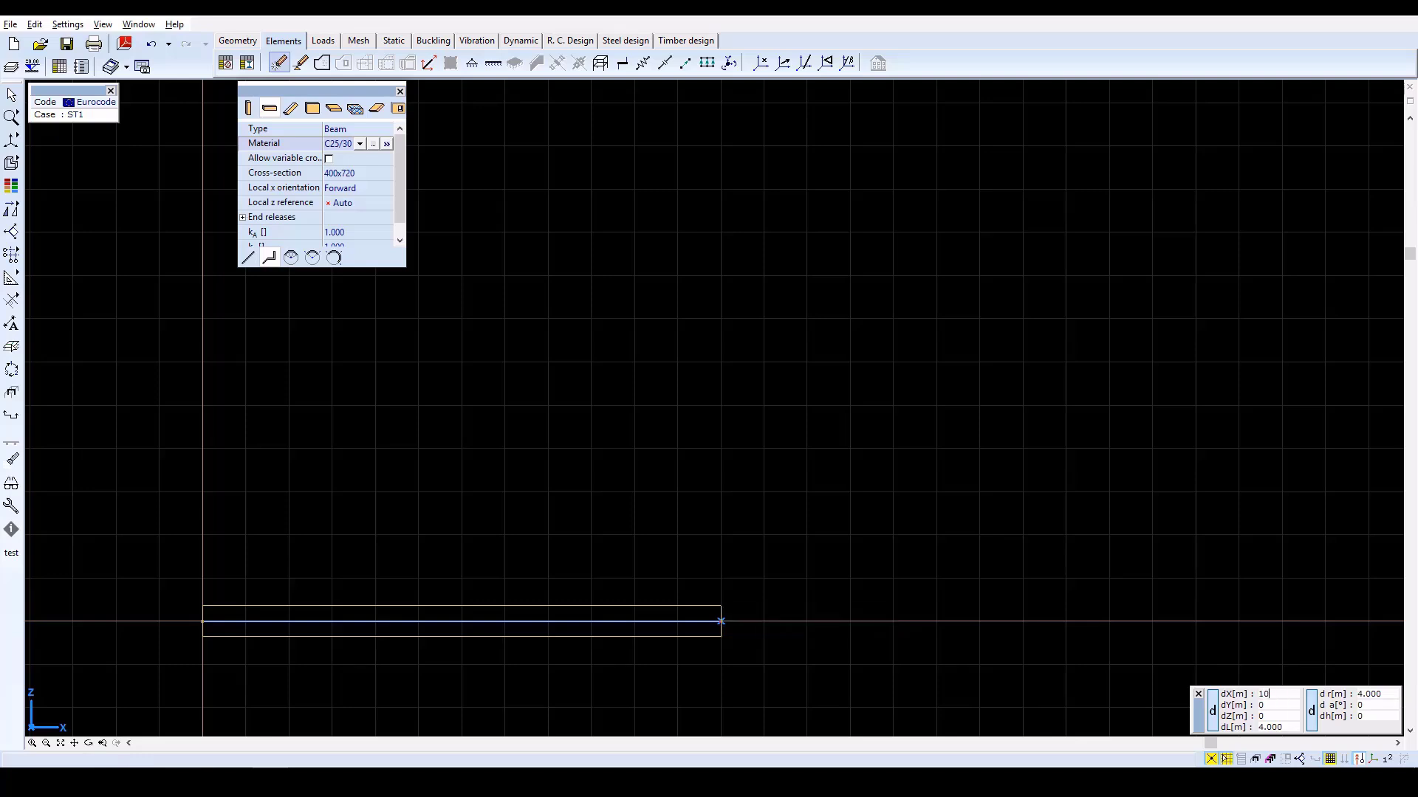
{"action": "key", "text": "Return"}
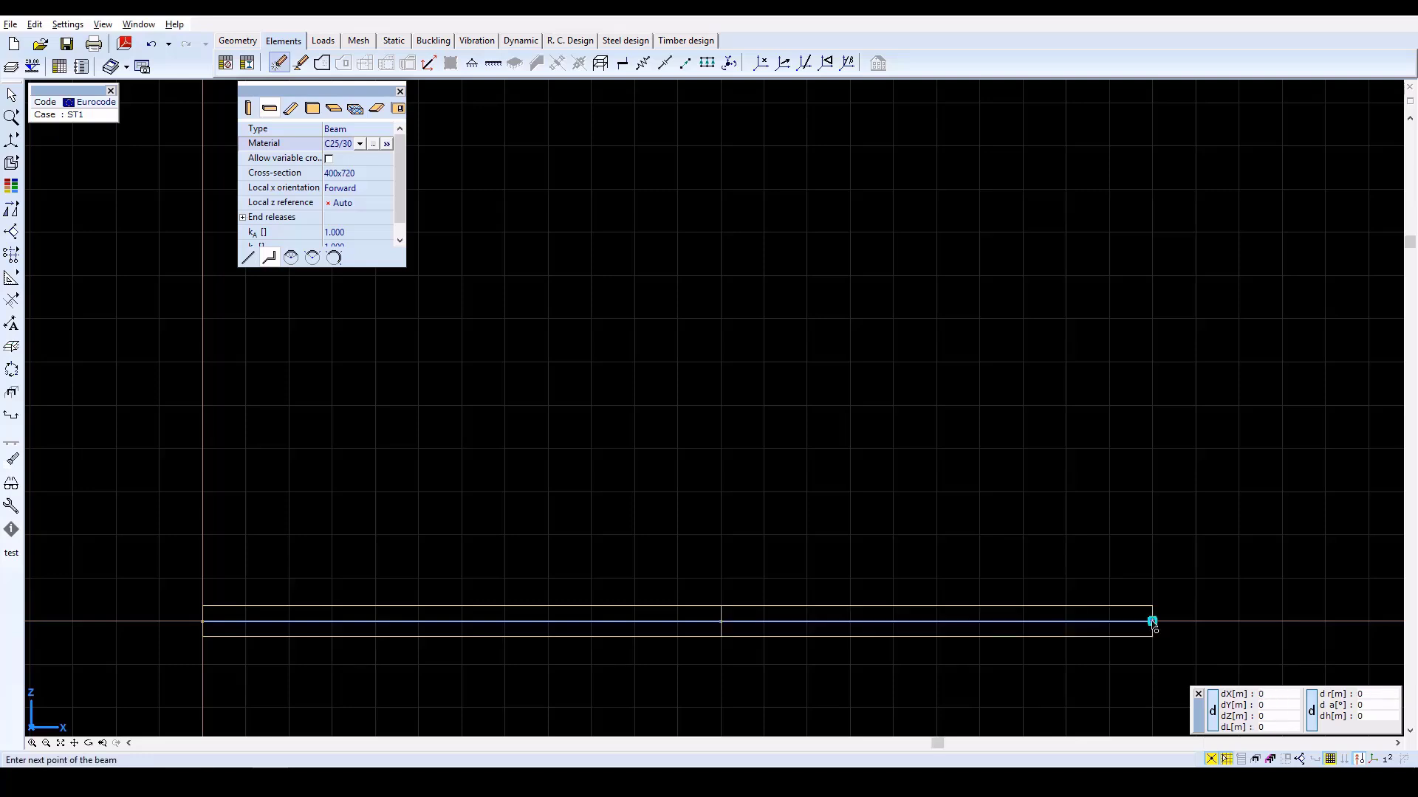
{"action": "right_click", "coordinate": [1153, 624]}
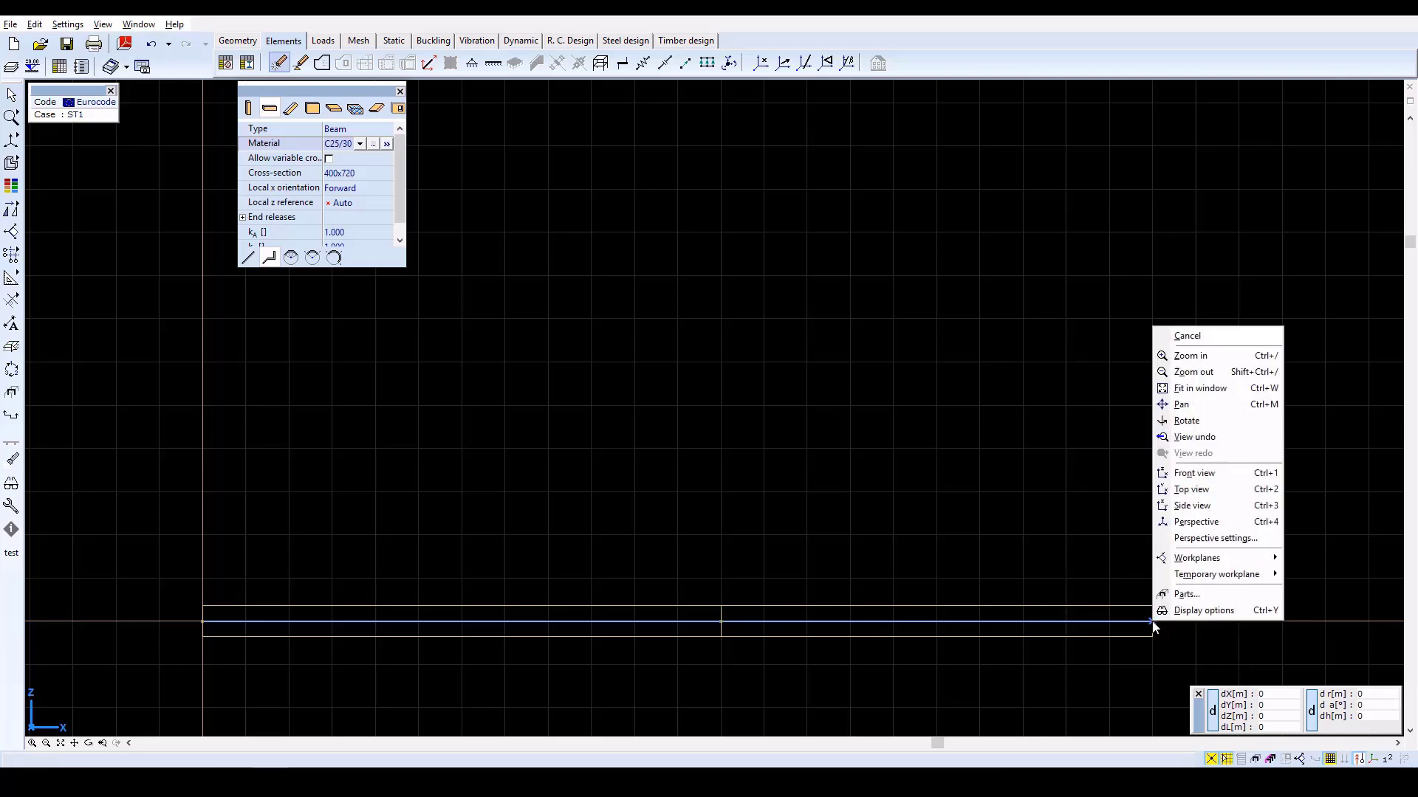
{"action": "left_click", "coordinate": [1178, 337]}
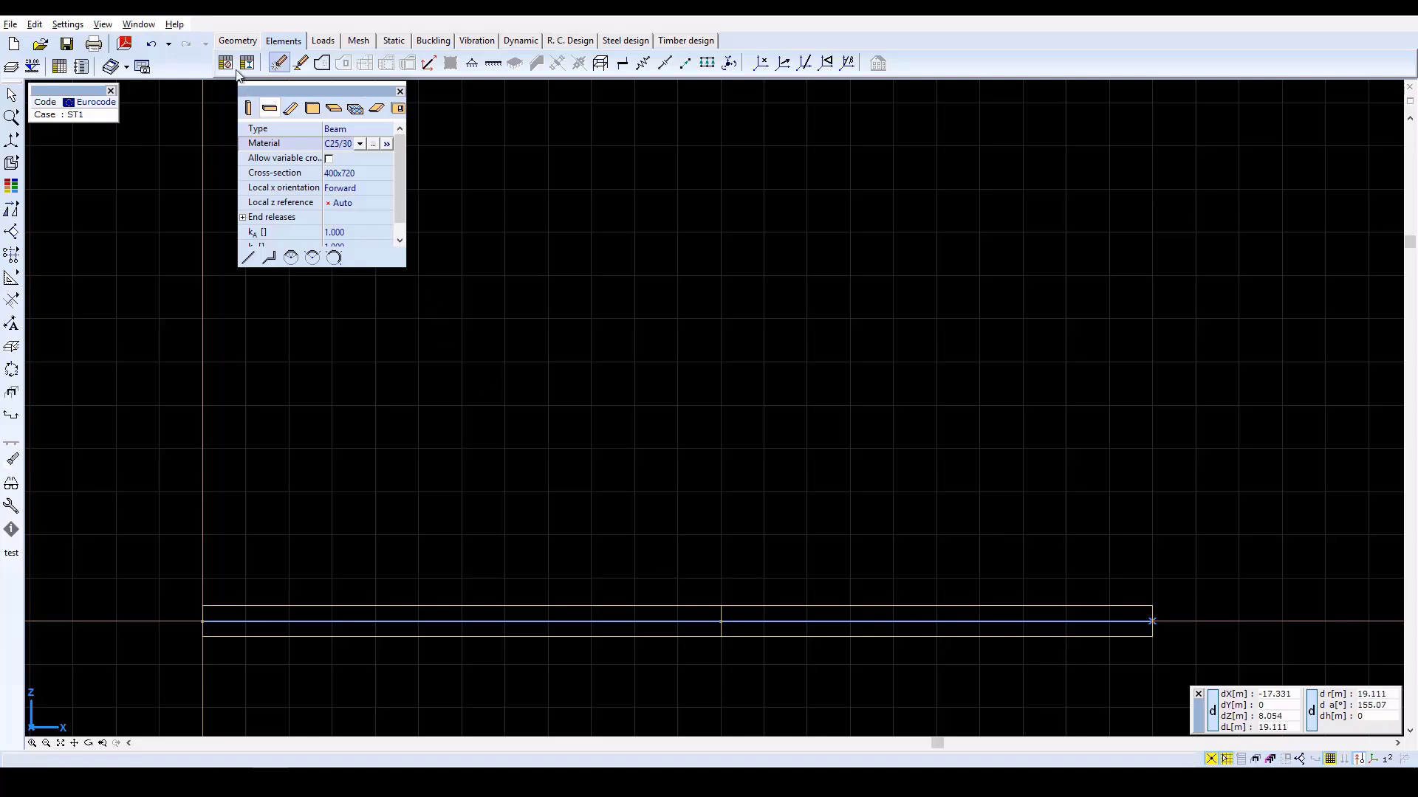
Run the geometry check on the model with a 0.001 m tolerance for geometry and domain contours
{"action": "left_click", "coordinate": [238, 40]}
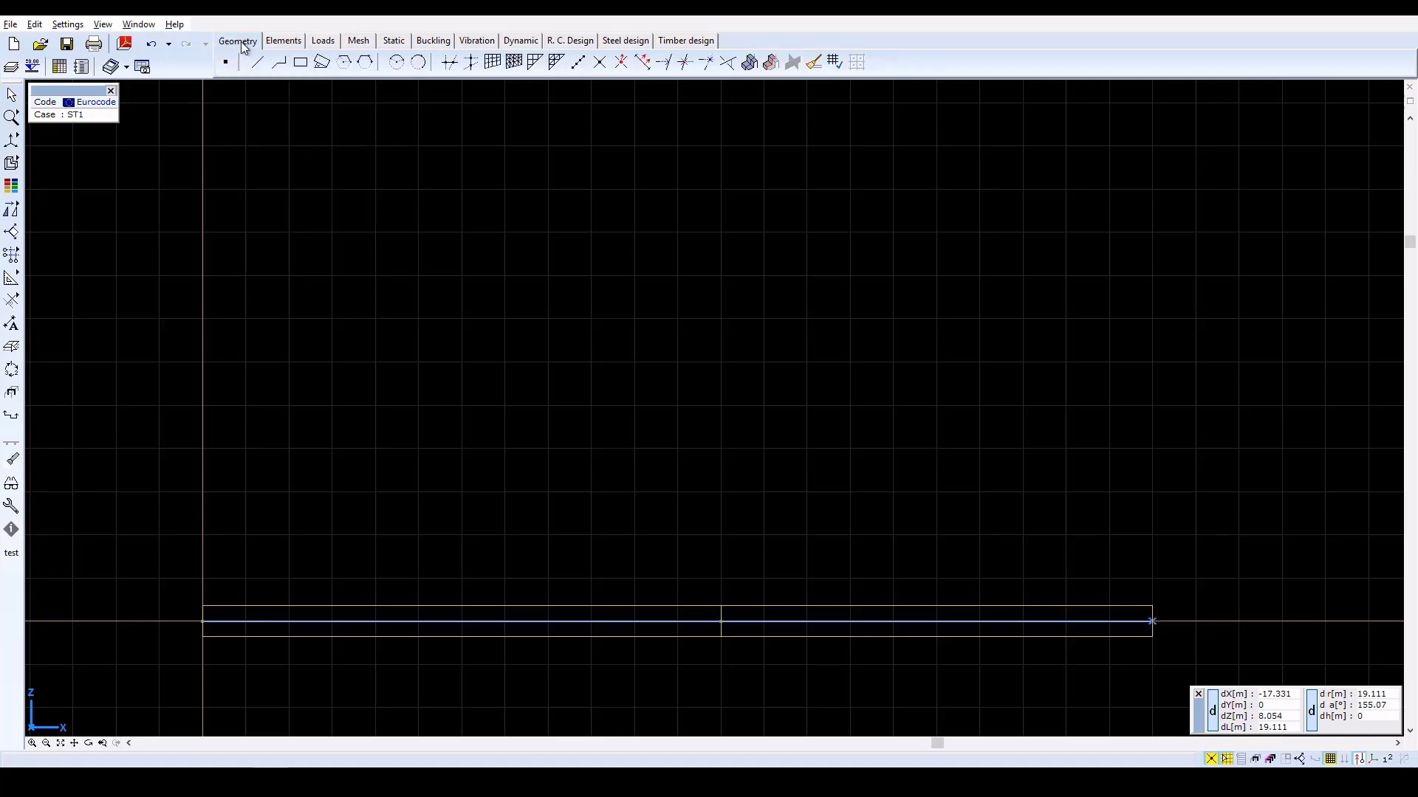
{"action": "left_click", "coordinate": [835, 63]}
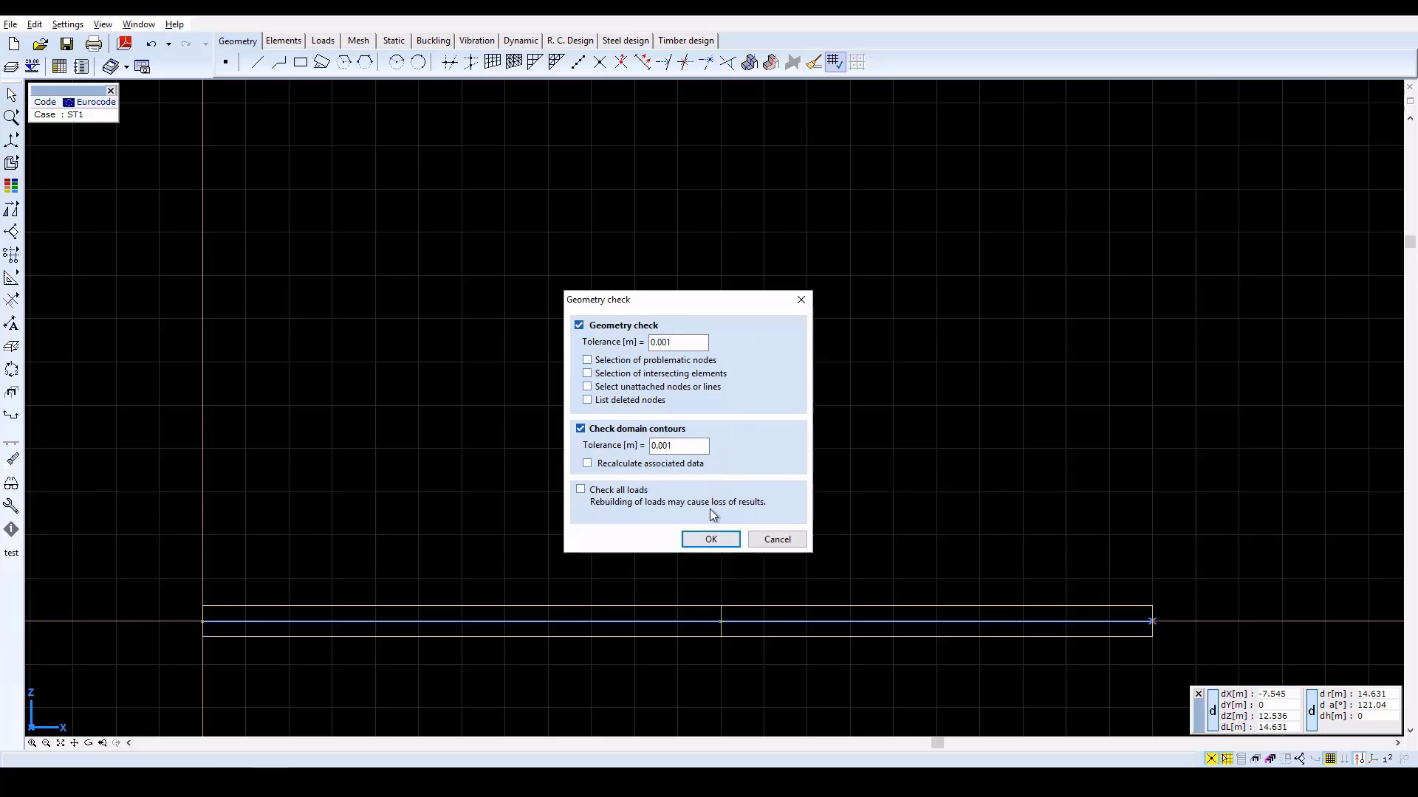
{"action": "left_click", "coordinate": [705, 539]}
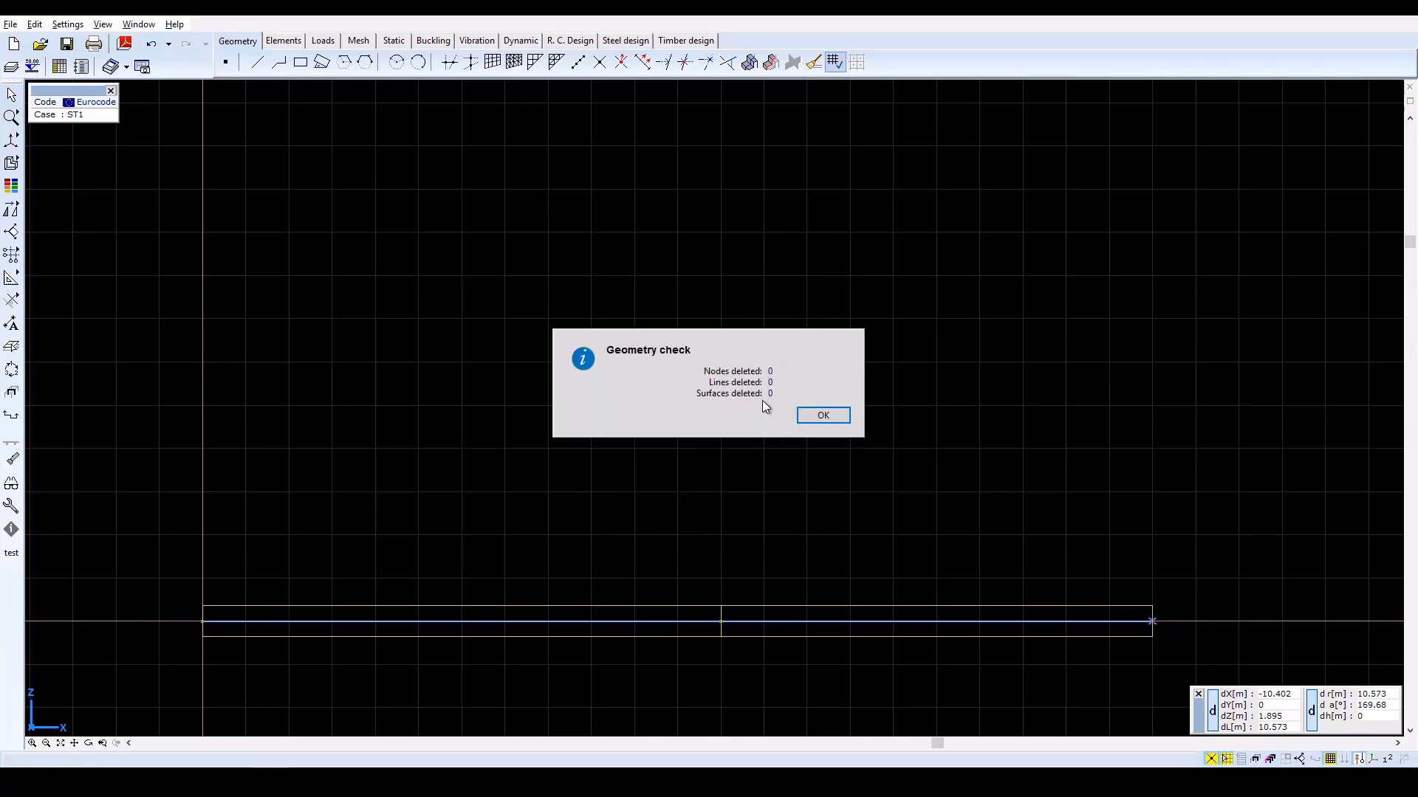
{"action": "left_click", "coordinate": [821, 417]}
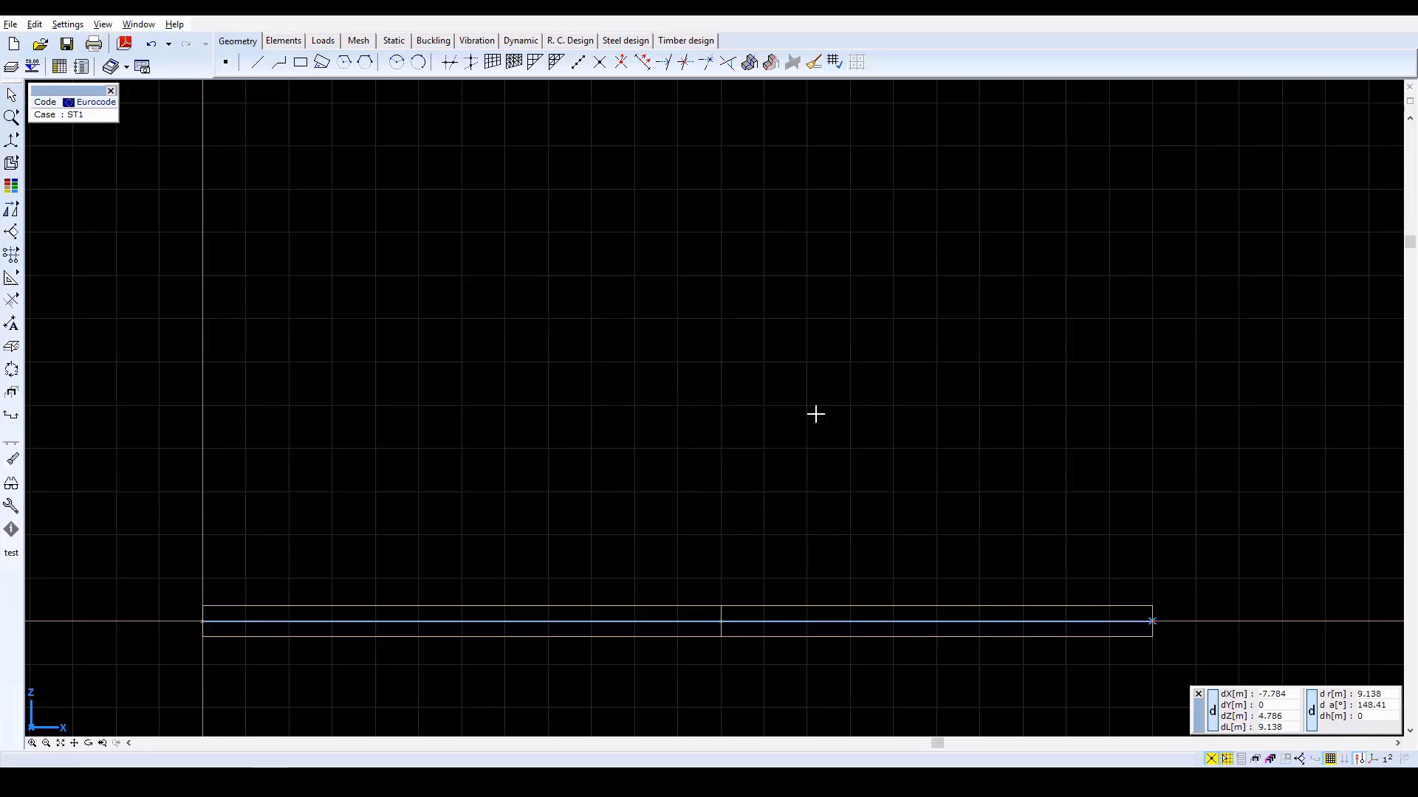
Inspect the two-span beam in perspective view, rotating it slightly to a lower viewing angle
{"action": "left_click", "coordinate": [14, 145]}
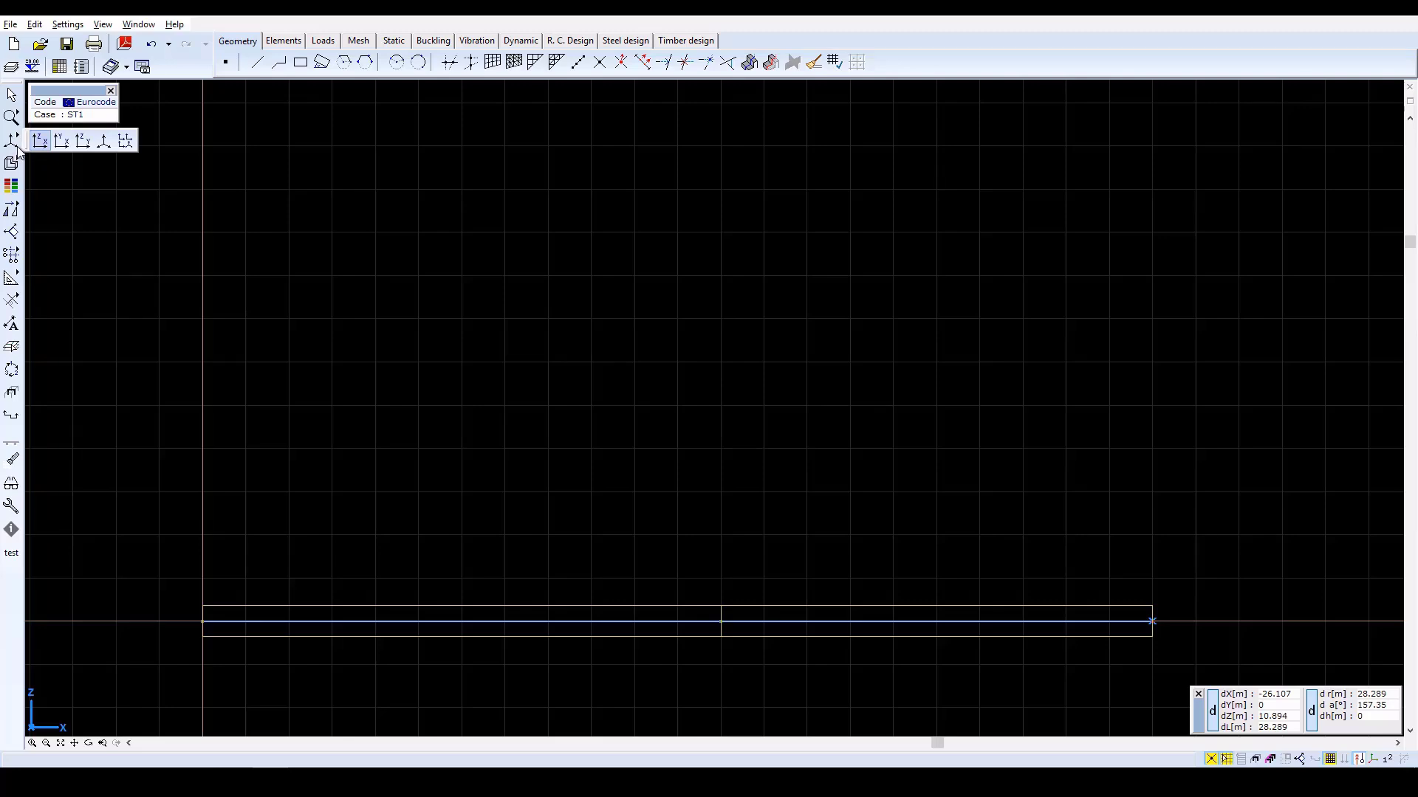
{"action": "left_click", "coordinate": [103, 141]}
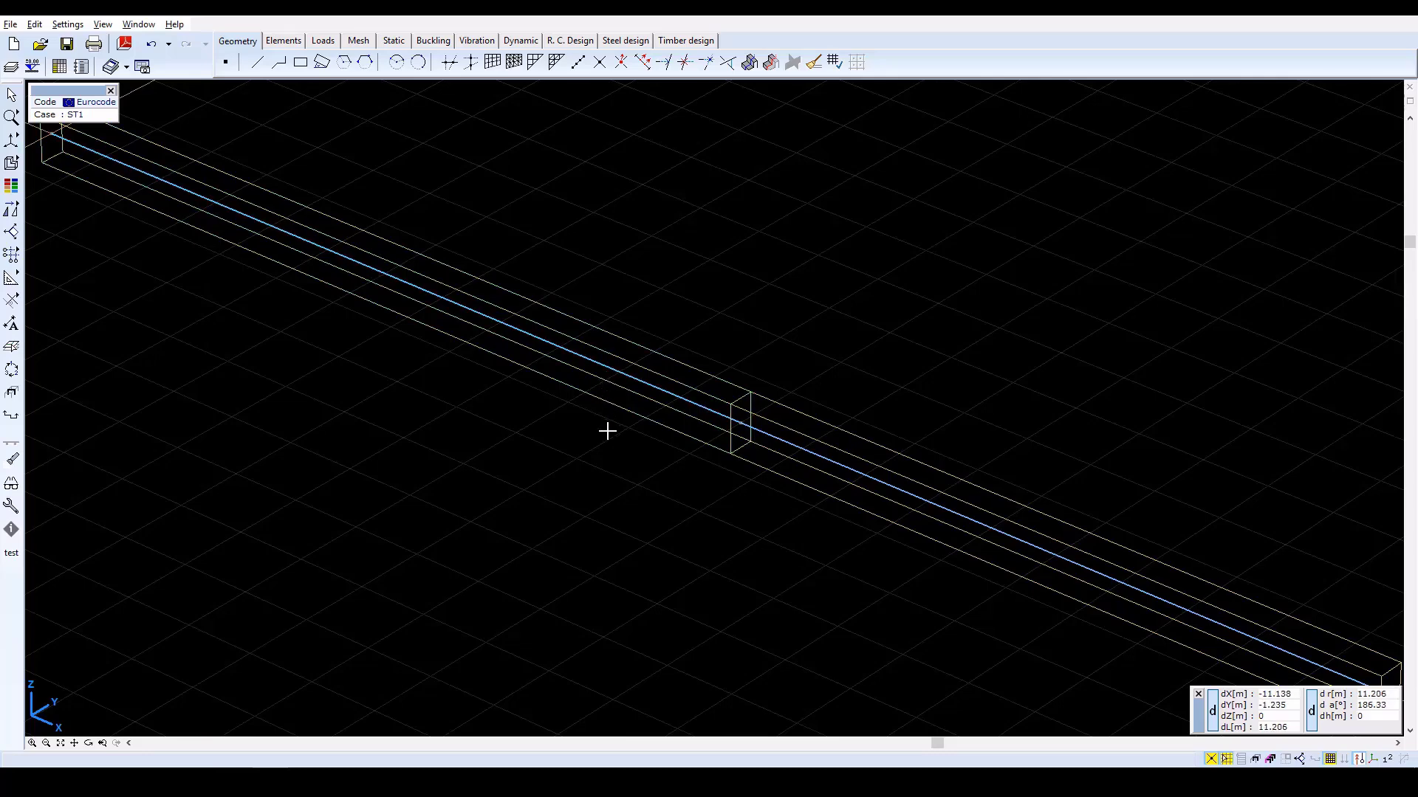
{"action": "scroll", "coordinate": [607, 430], "scroll_direction": "down", "scroll_amount": 2}
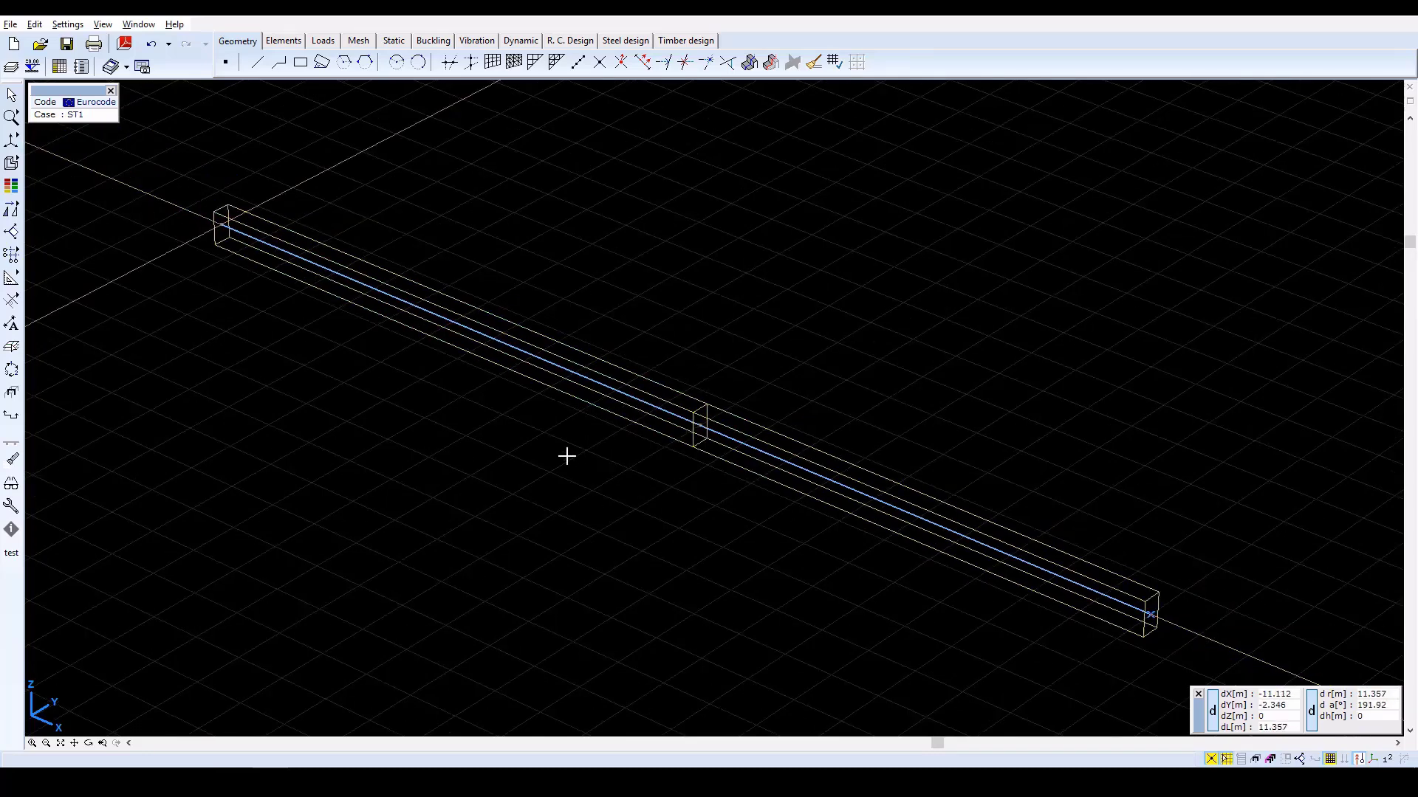
{"action": "left_click", "coordinate": [139, 24]}
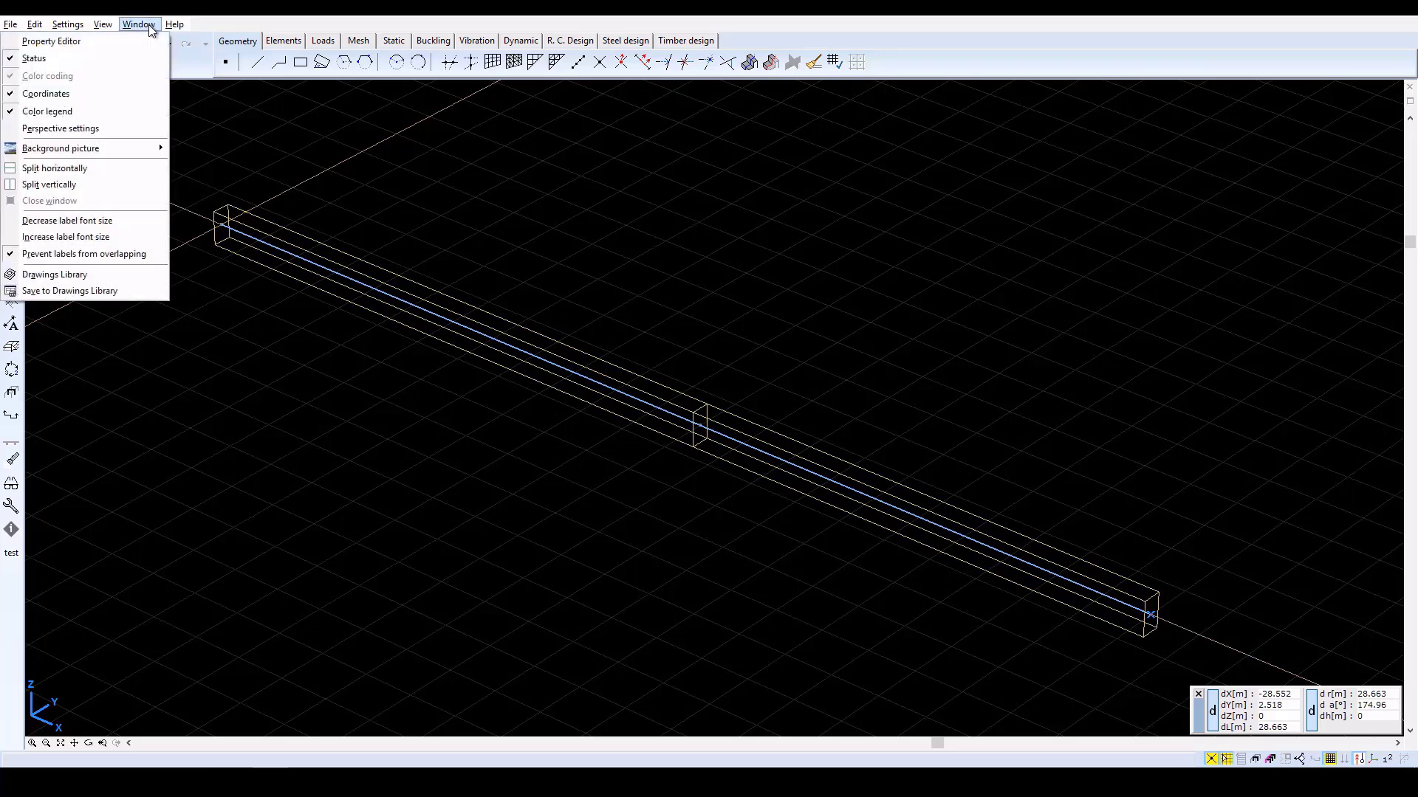
{"action": "left_click", "coordinate": [89, 131]}
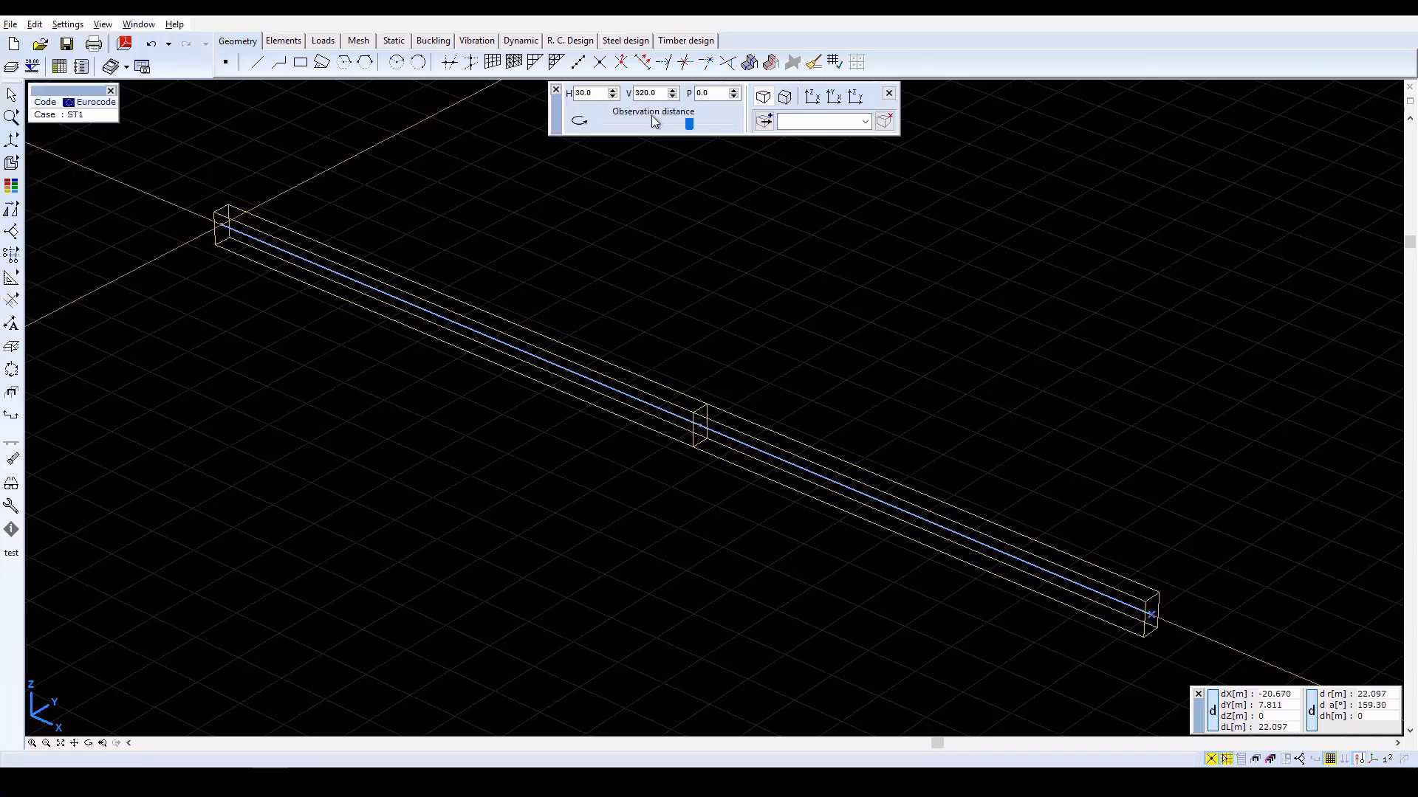
{"action": "left_click", "coordinate": [579, 121]}
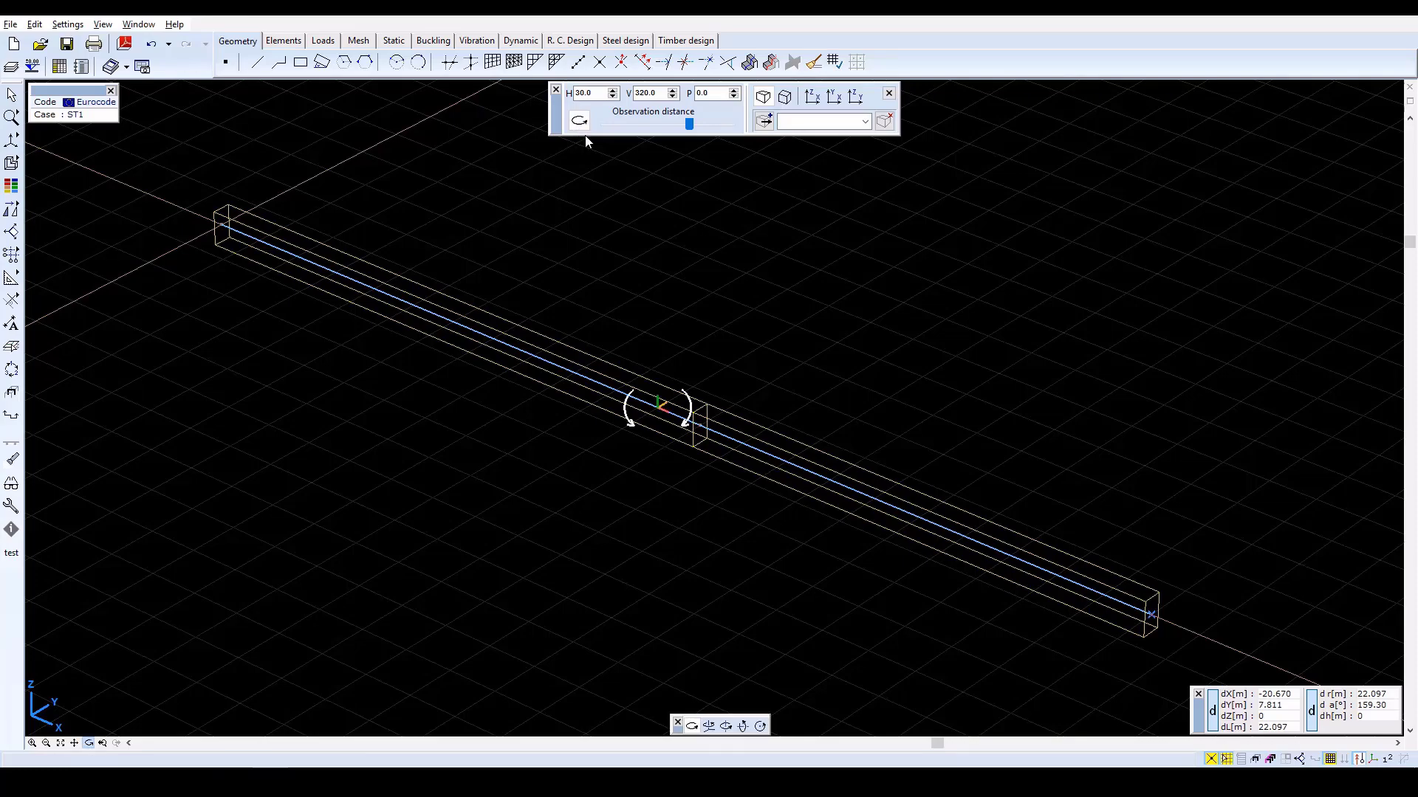
{"action": "left_click_drag", "start_coordinate": [722, 386], "coordinate": [733, 352]}
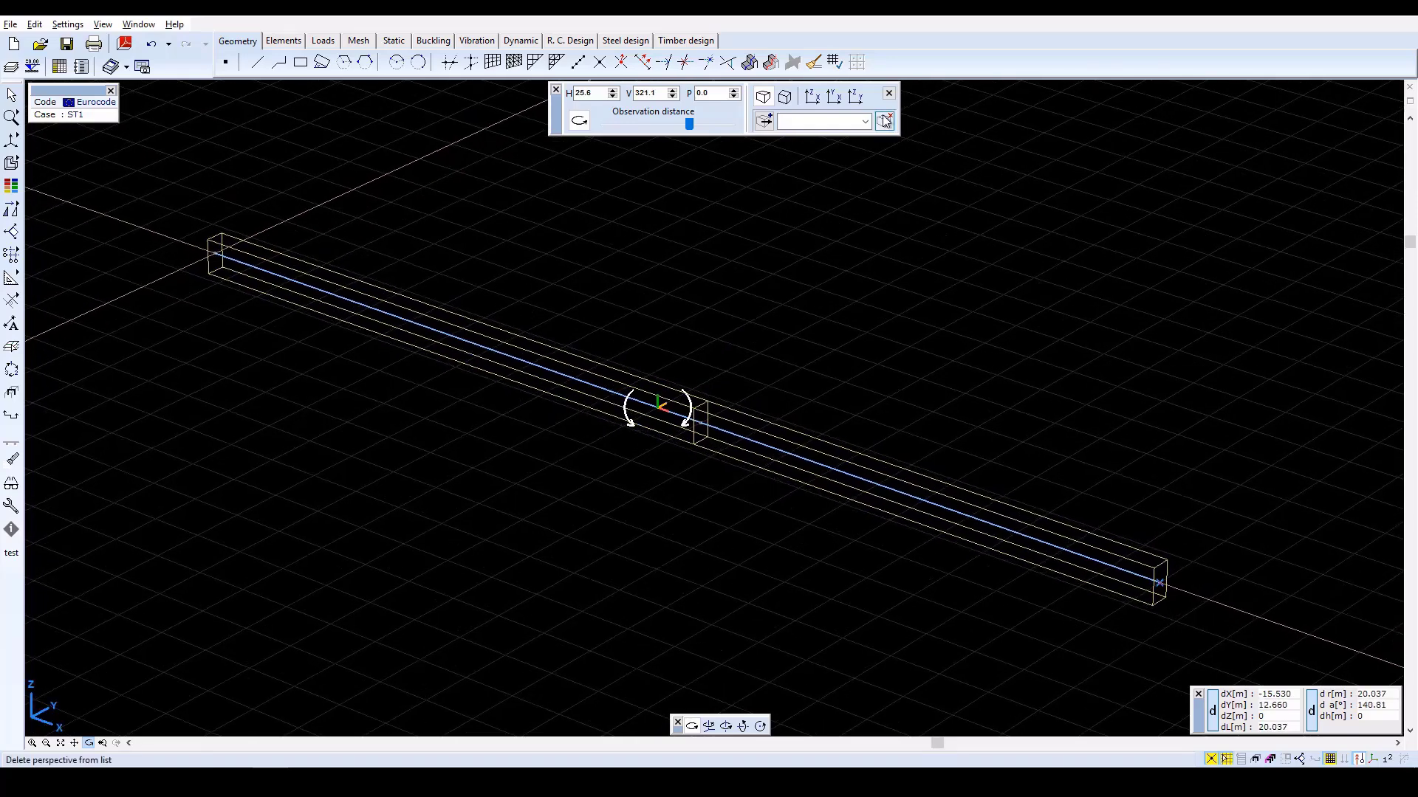
{"action": "left_click", "coordinate": [889, 95]}
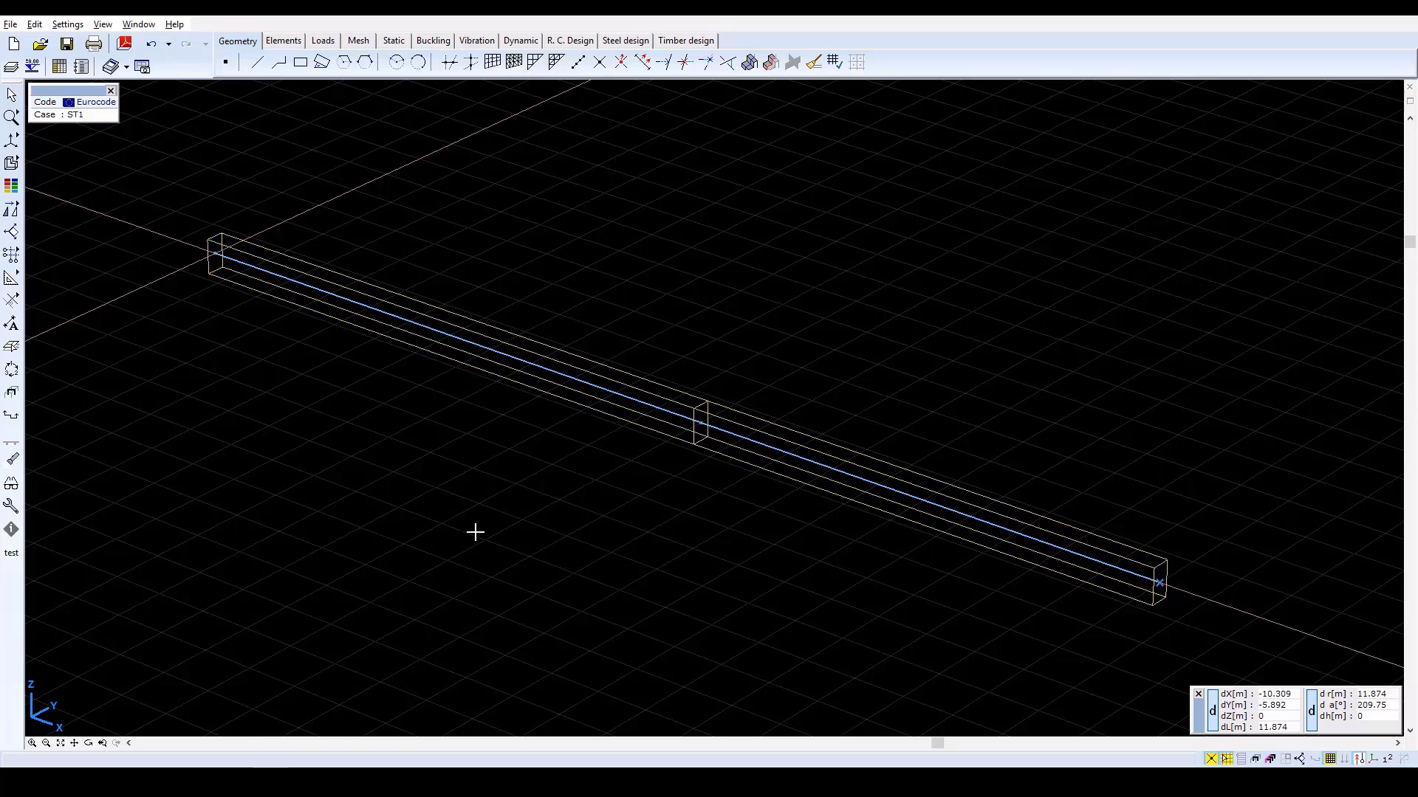
Turn on the display of beam local systems and cross-section name labels
{"action": "left_click", "coordinate": [11, 486]}
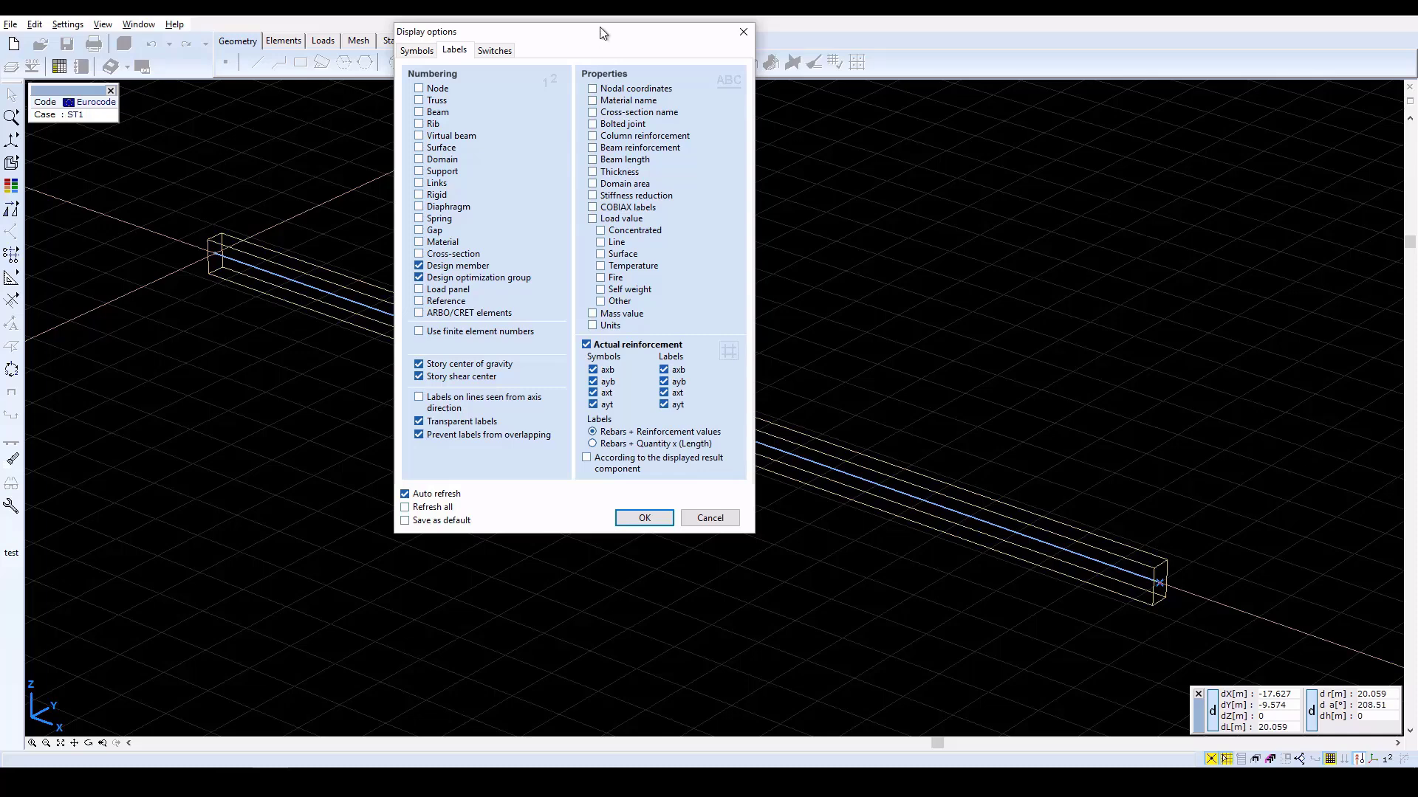
{"action": "left_click", "coordinate": [413, 52]}
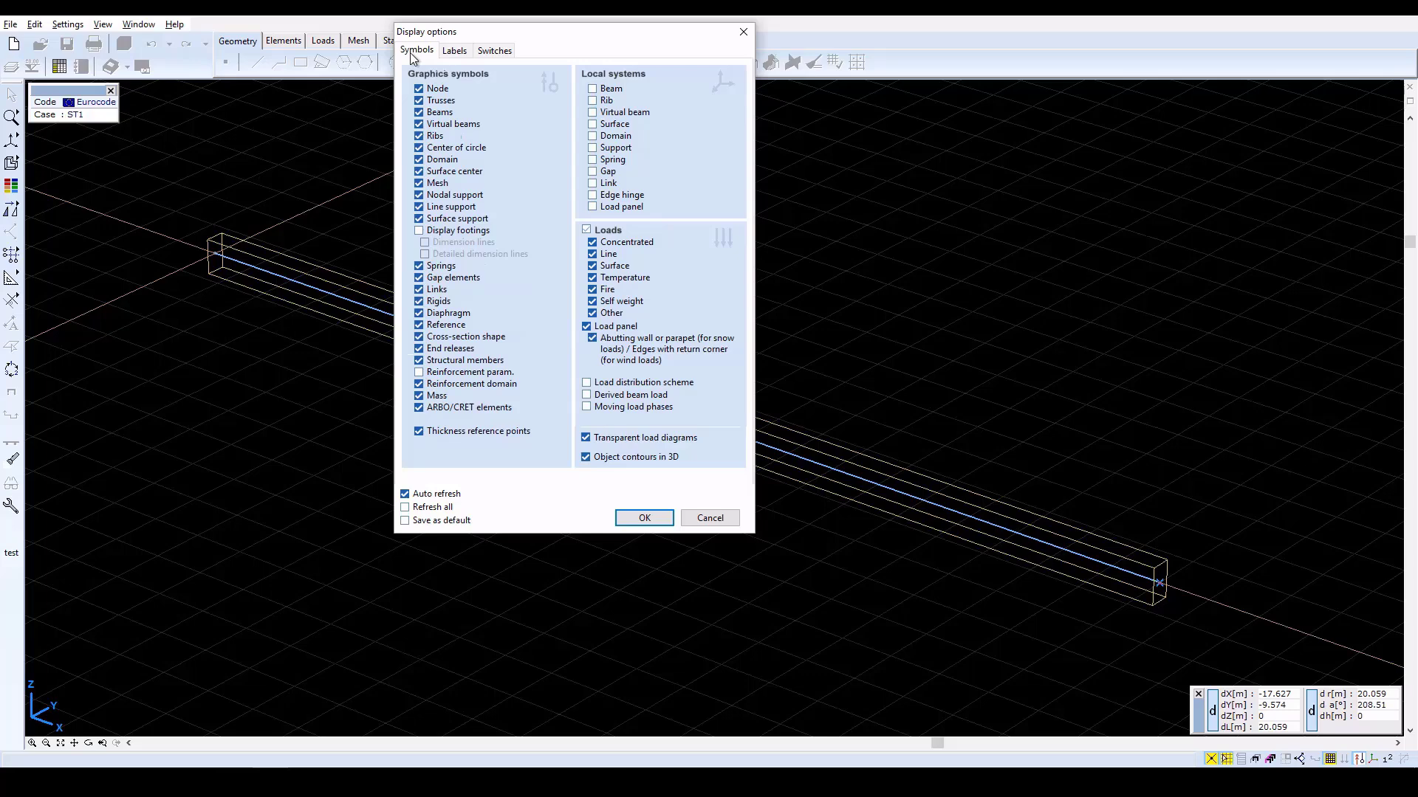
{"action": "left_click", "coordinate": [593, 90]}
{"action": "left_click", "coordinate": [450, 53]}
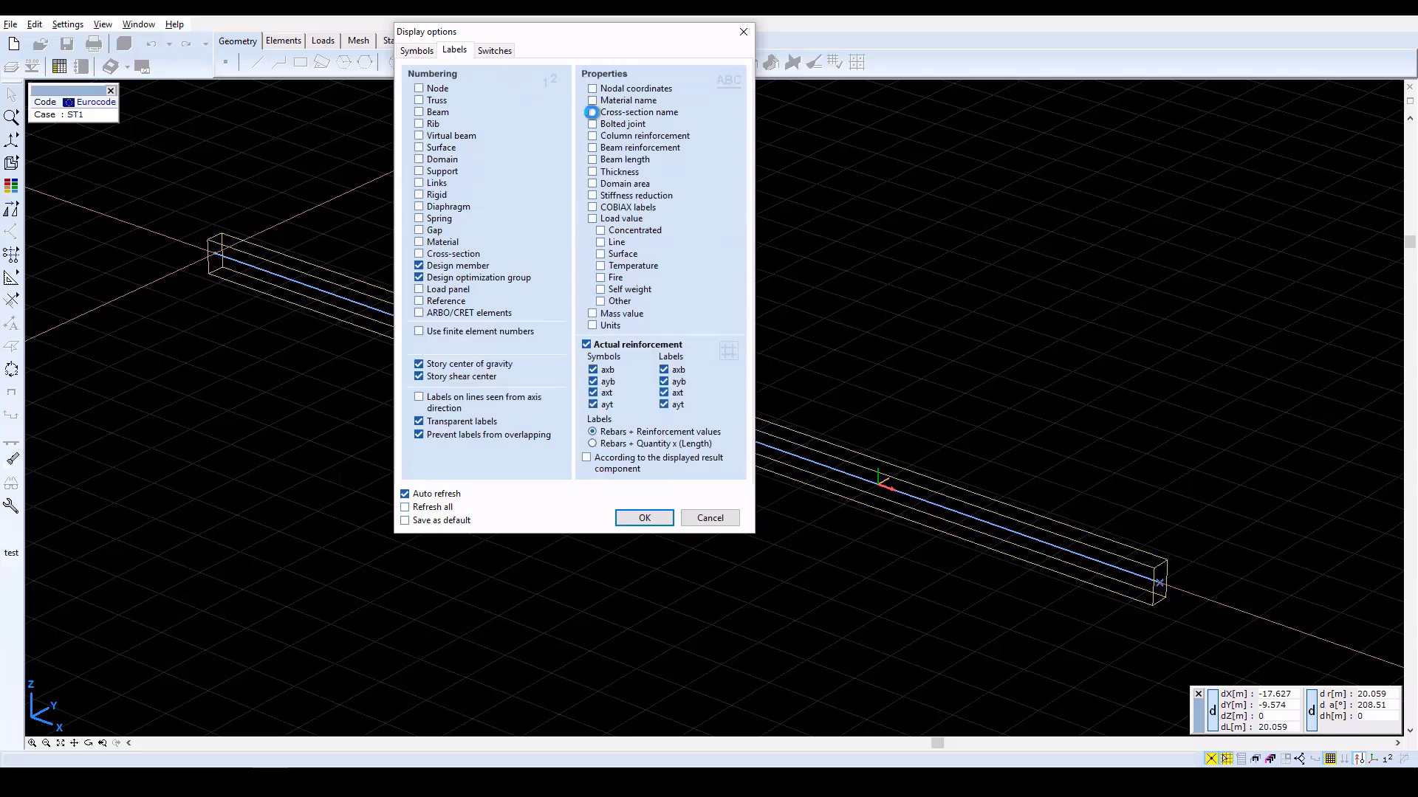
{"action": "left_click", "coordinate": [592, 112]}
{"action": "left_click", "coordinate": [639, 517]}
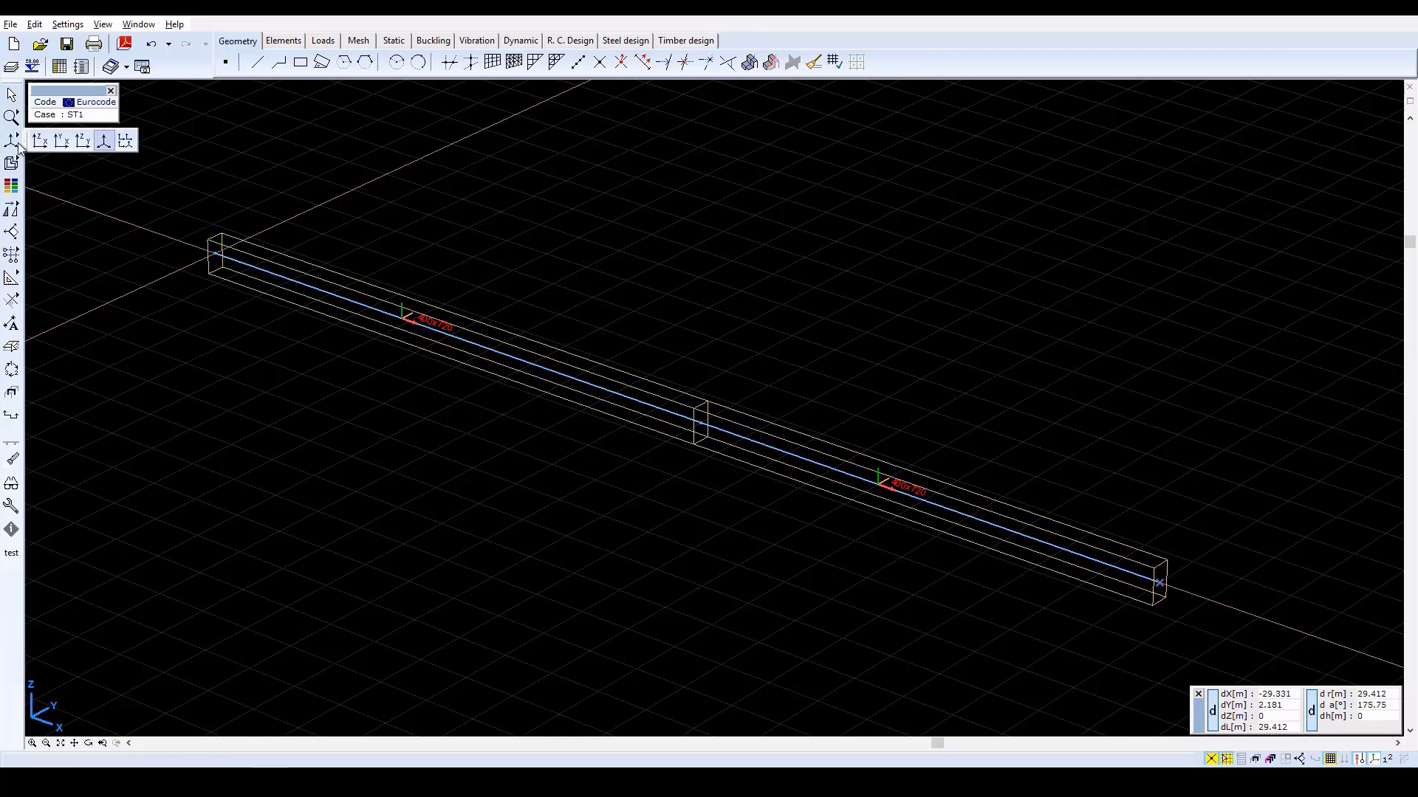
In the X-Z view, start a global nodal support at the beam's middle node and set RXX, RYY and RZZ to 0
{"action": "left_click", "coordinate": [39, 141]}
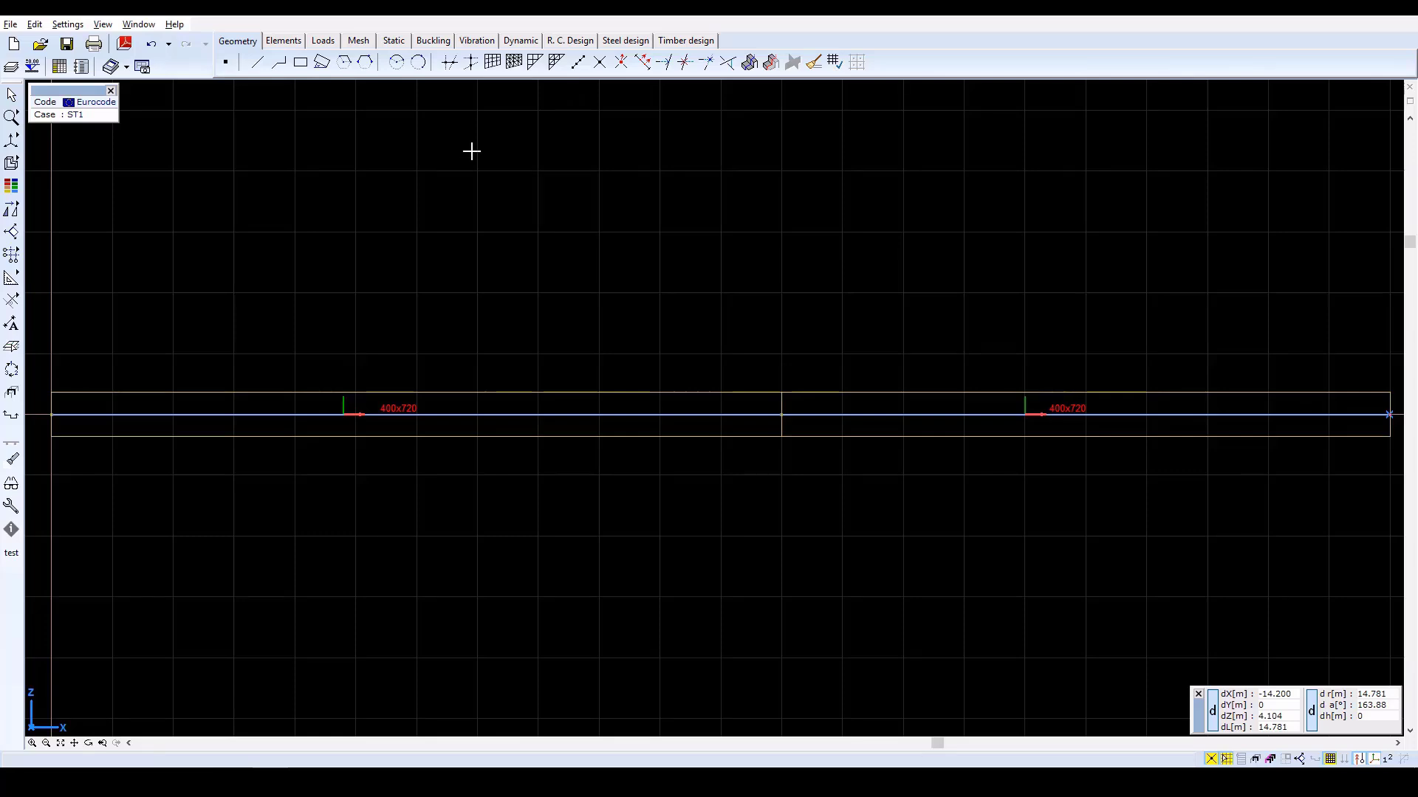
{"action": "left_click", "coordinate": [285, 43]}
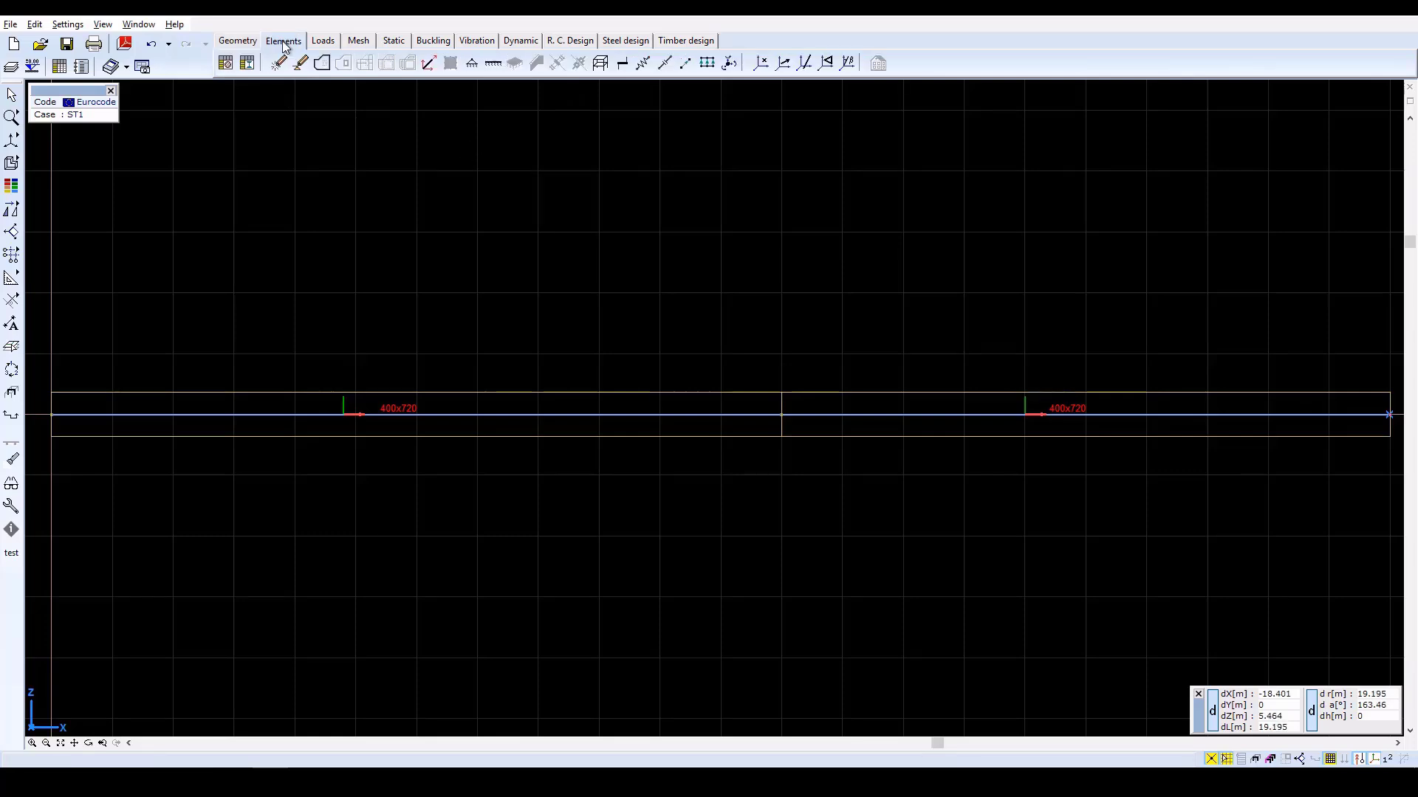
{"action": "left_click", "coordinate": [472, 63]}
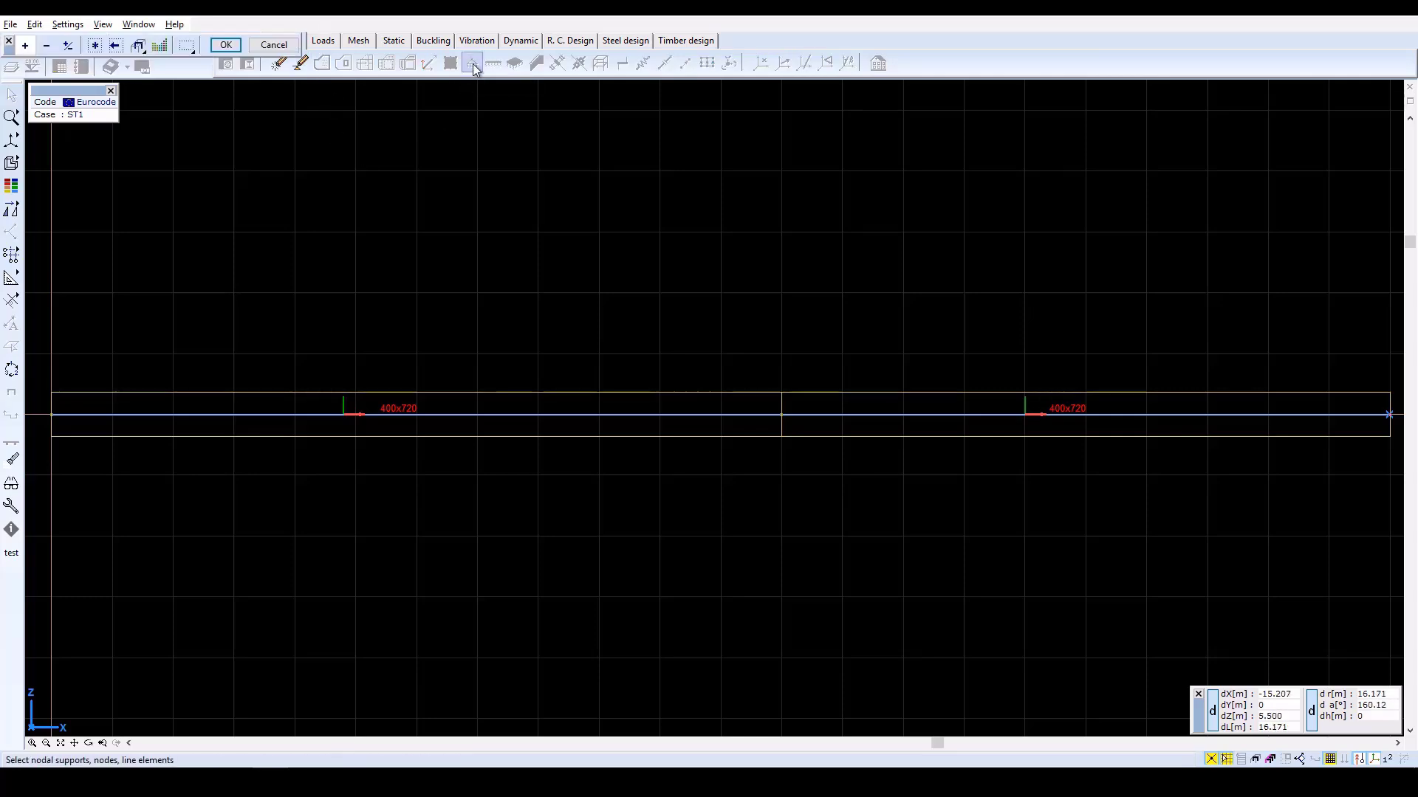
{"action": "left_click", "coordinate": [782, 414]}
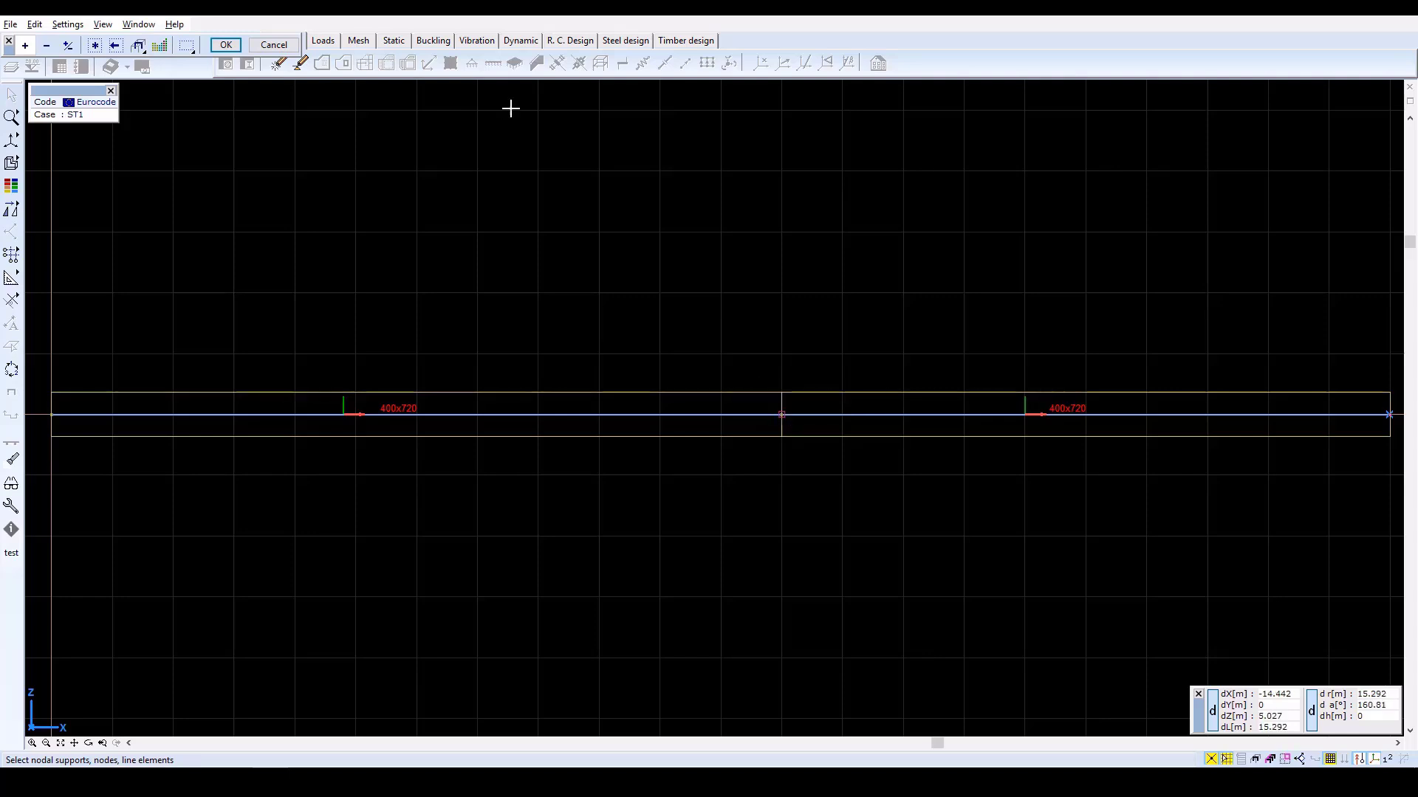
{"action": "left_click", "coordinate": [226, 45]}
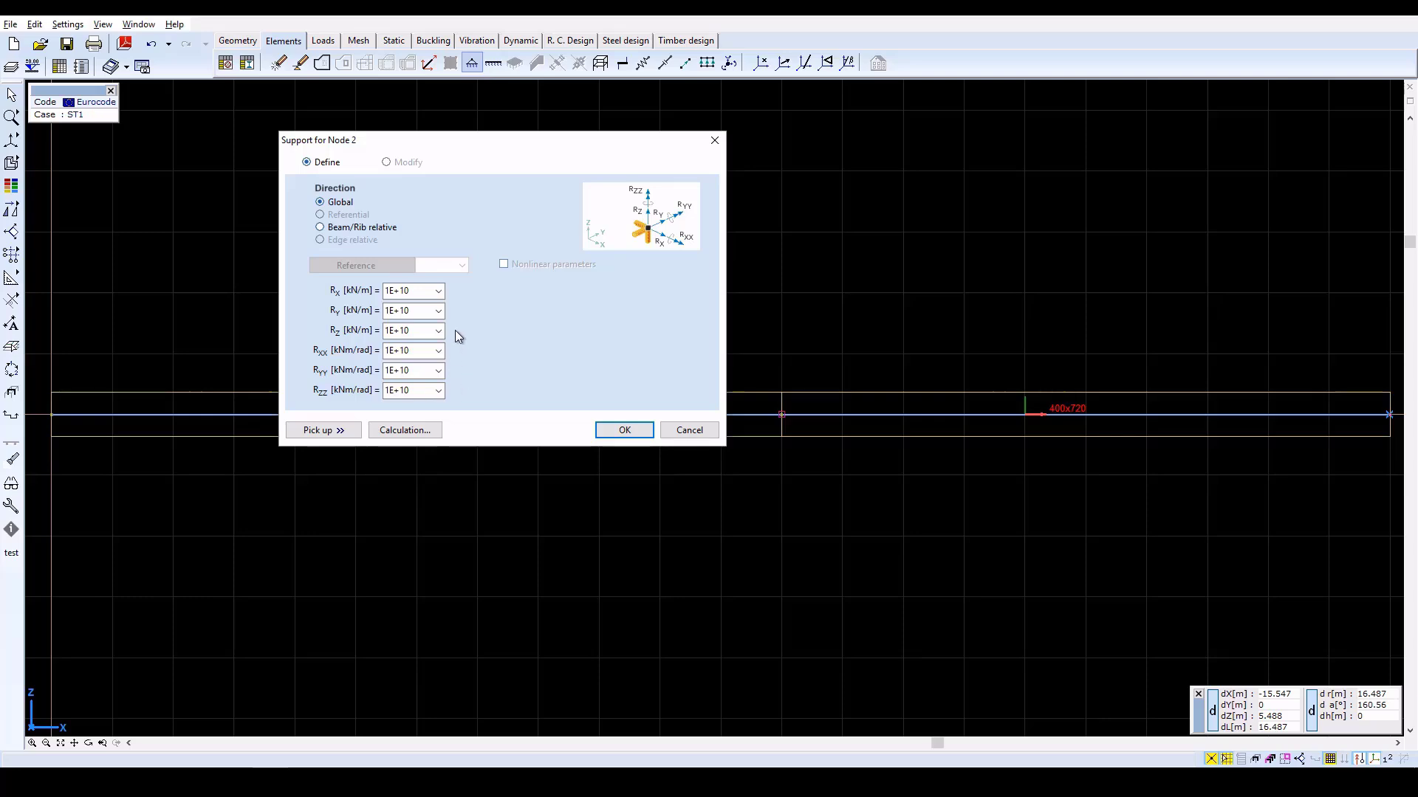
{"action": "left_click", "coordinate": [438, 292]}
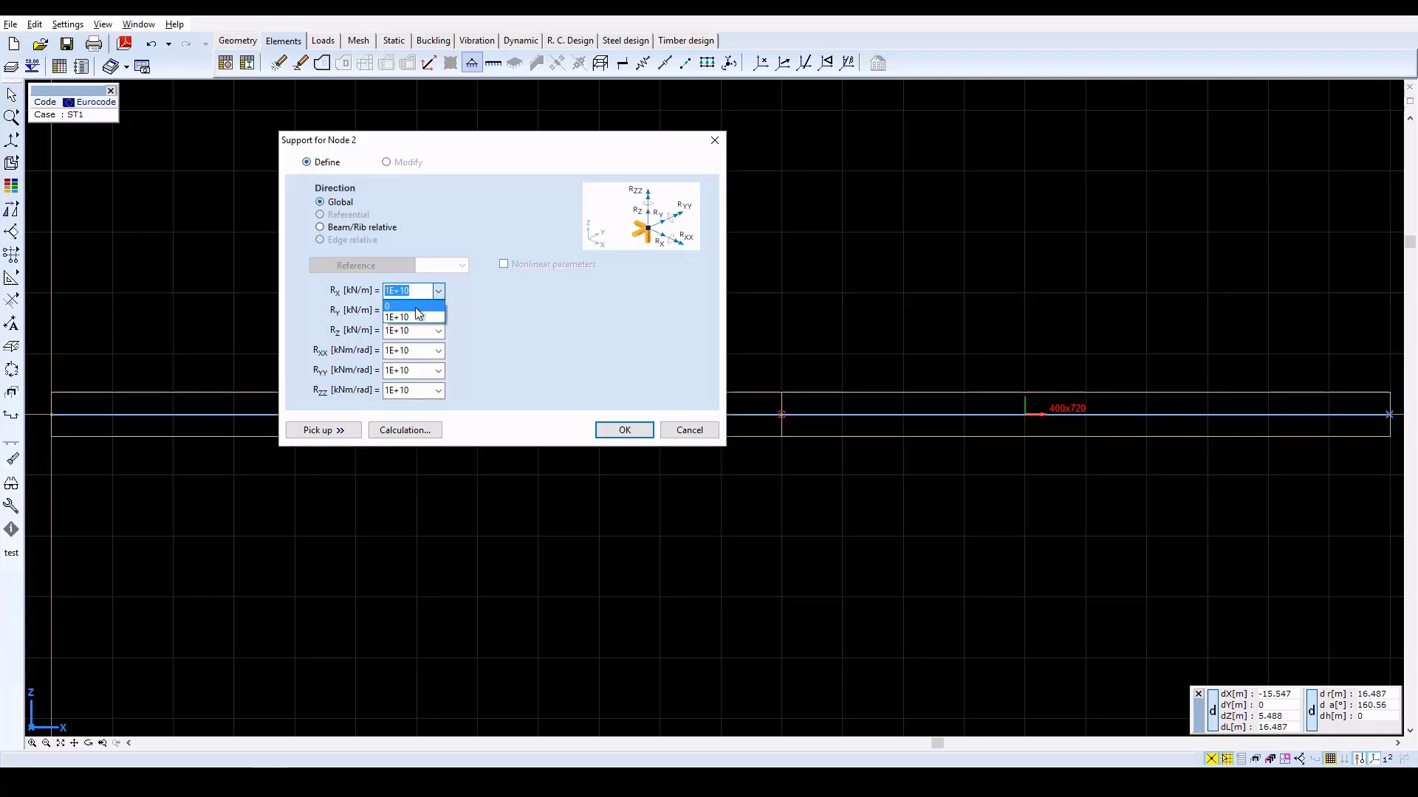
{"action": "left_click", "coordinate": [482, 293]}
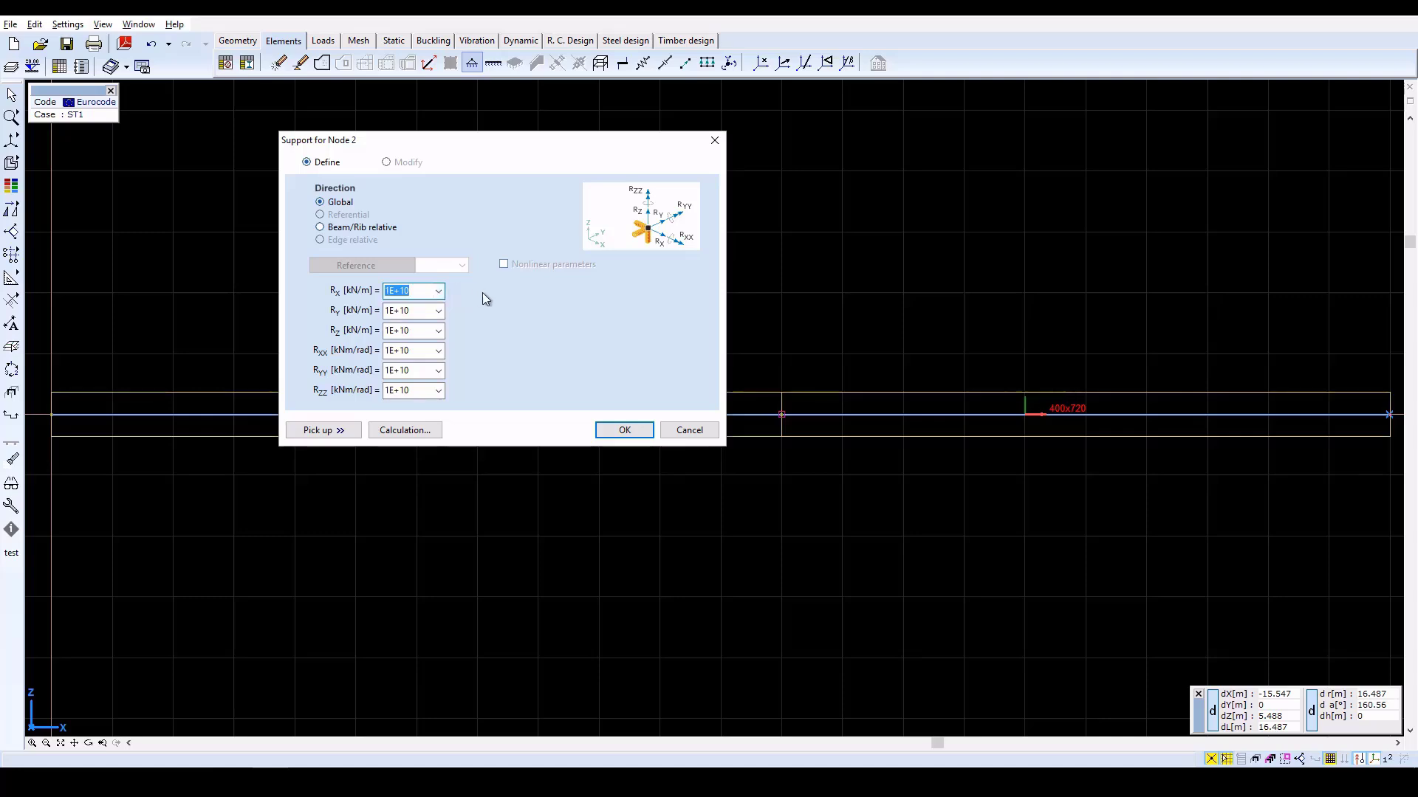
{"action": "left_click", "coordinate": [439, 350]}
{"action": "left_click", "coordinate": [434, 369]}
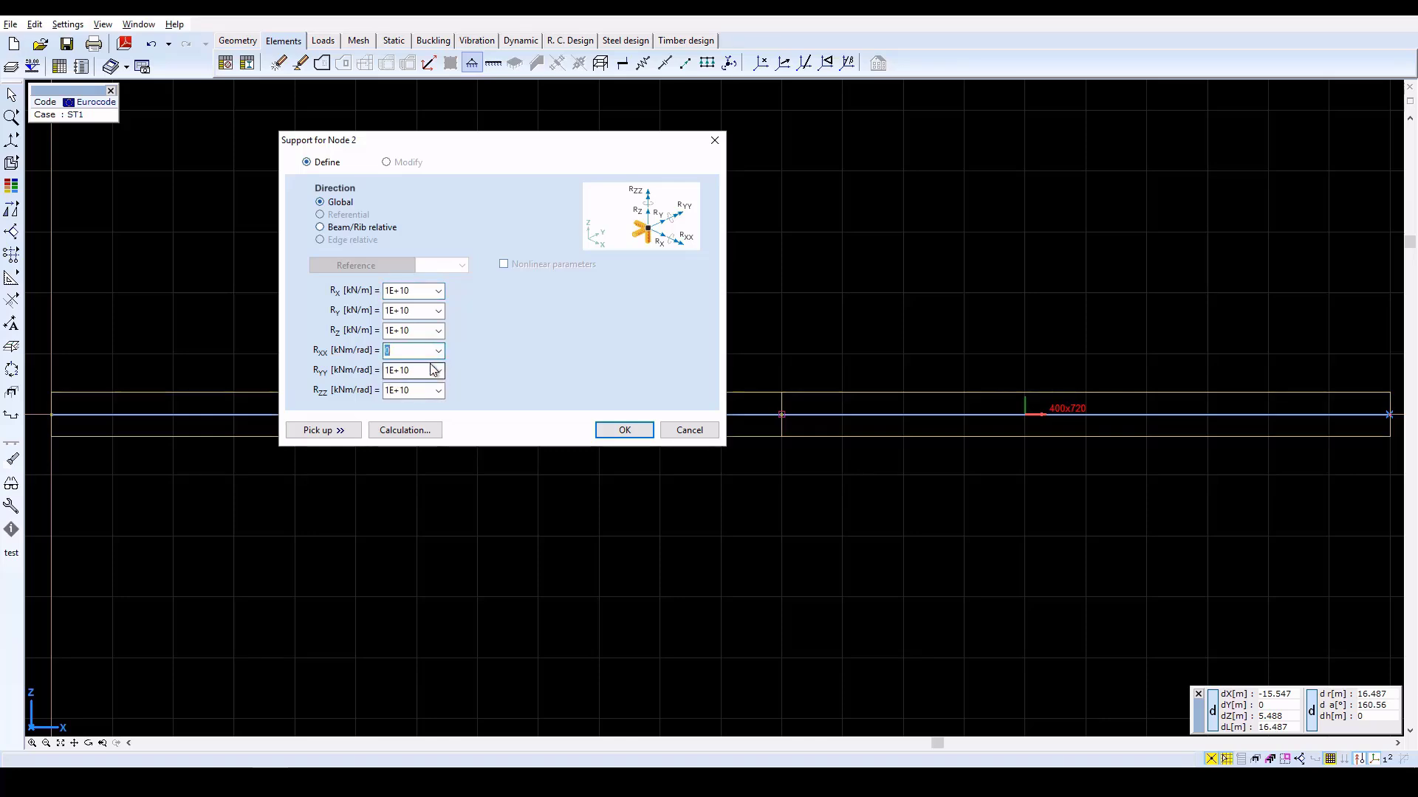
{"action": "left_click", "coordinate": [438, 370]}
{"action": "left_click", "coordinate": [432, 389]}
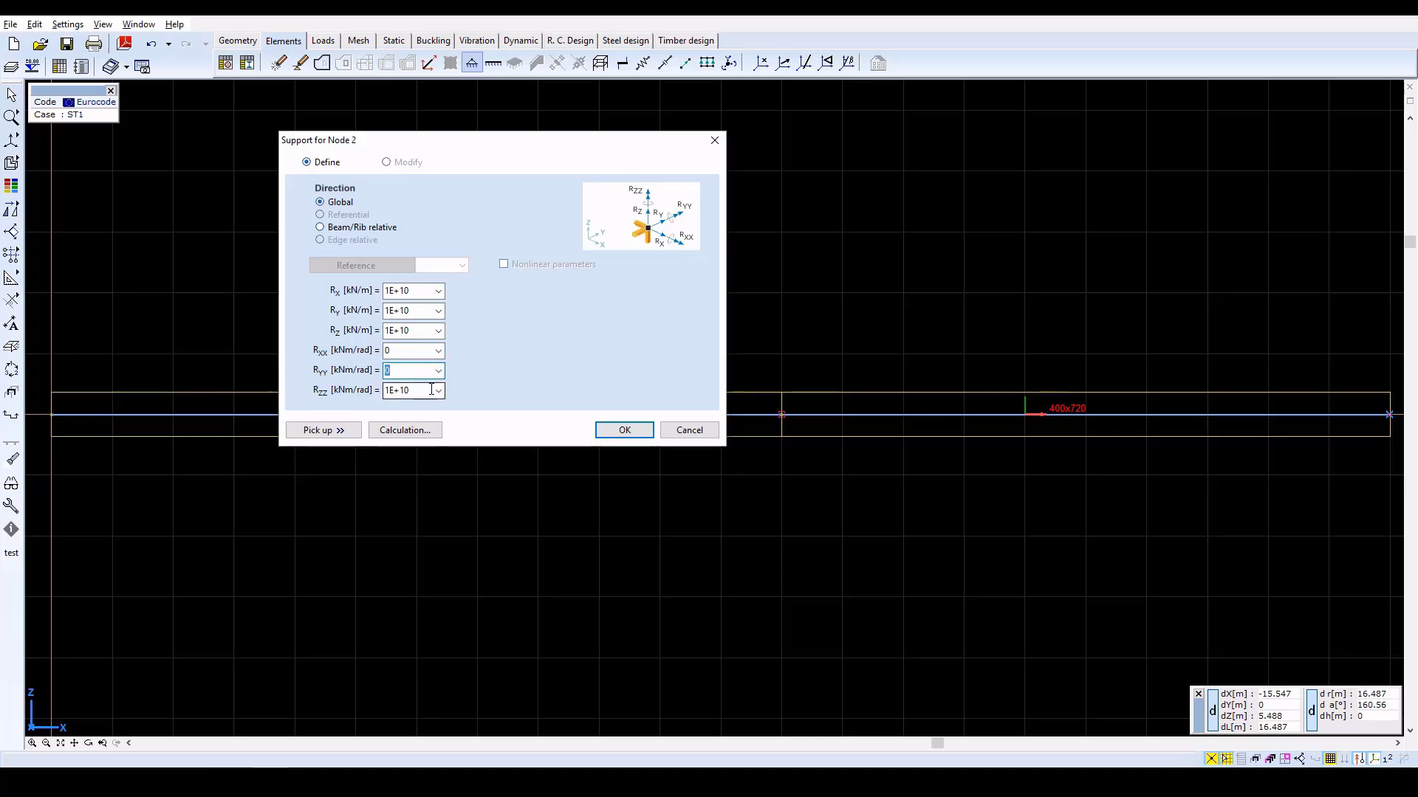
{"action": "left_click", "coordinate": [439, 391]}
{"action": "left_click", "coordinate": [423, 407]}
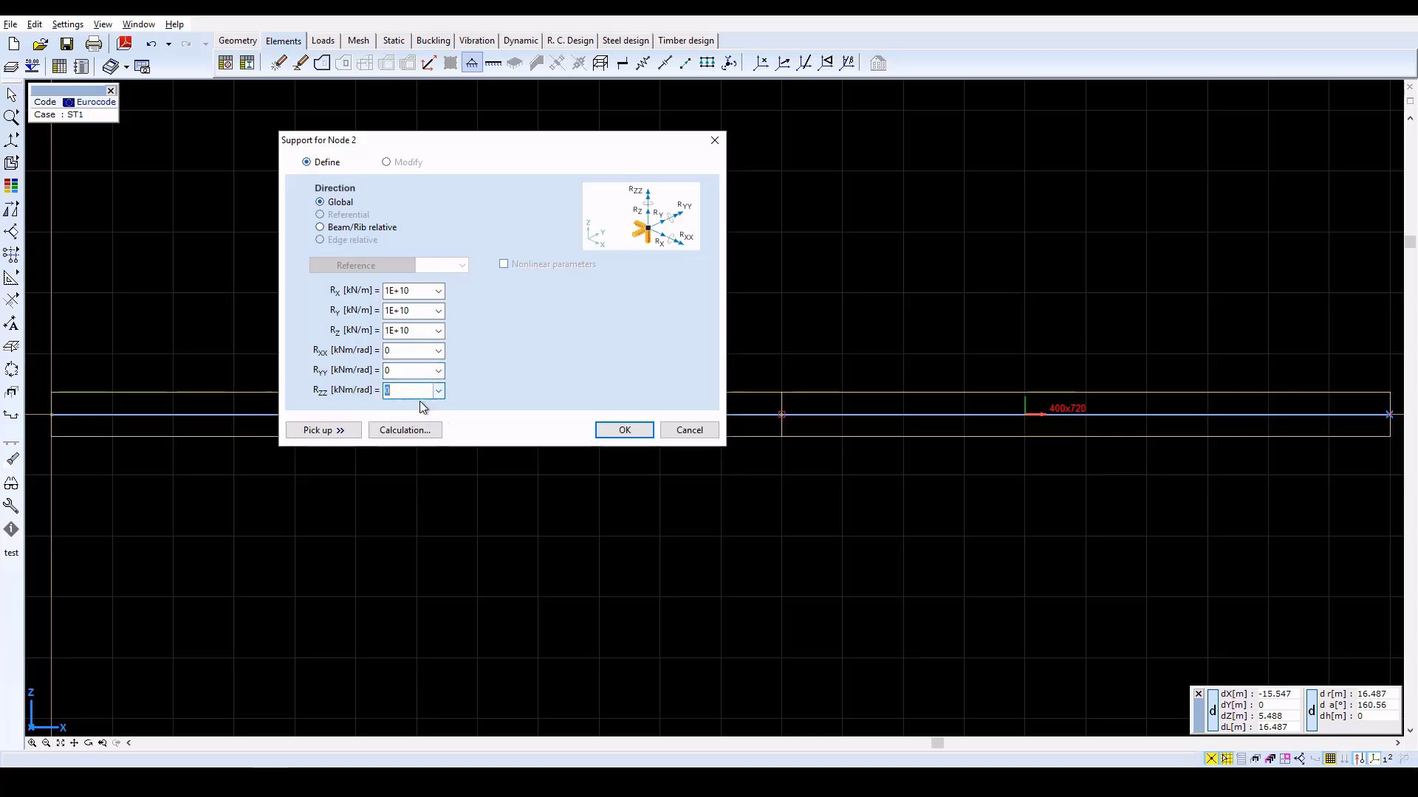
Set the middle support's RY stiffness to 0 and create the support
{"action": "left_click", "coordinate": [439, 311]}
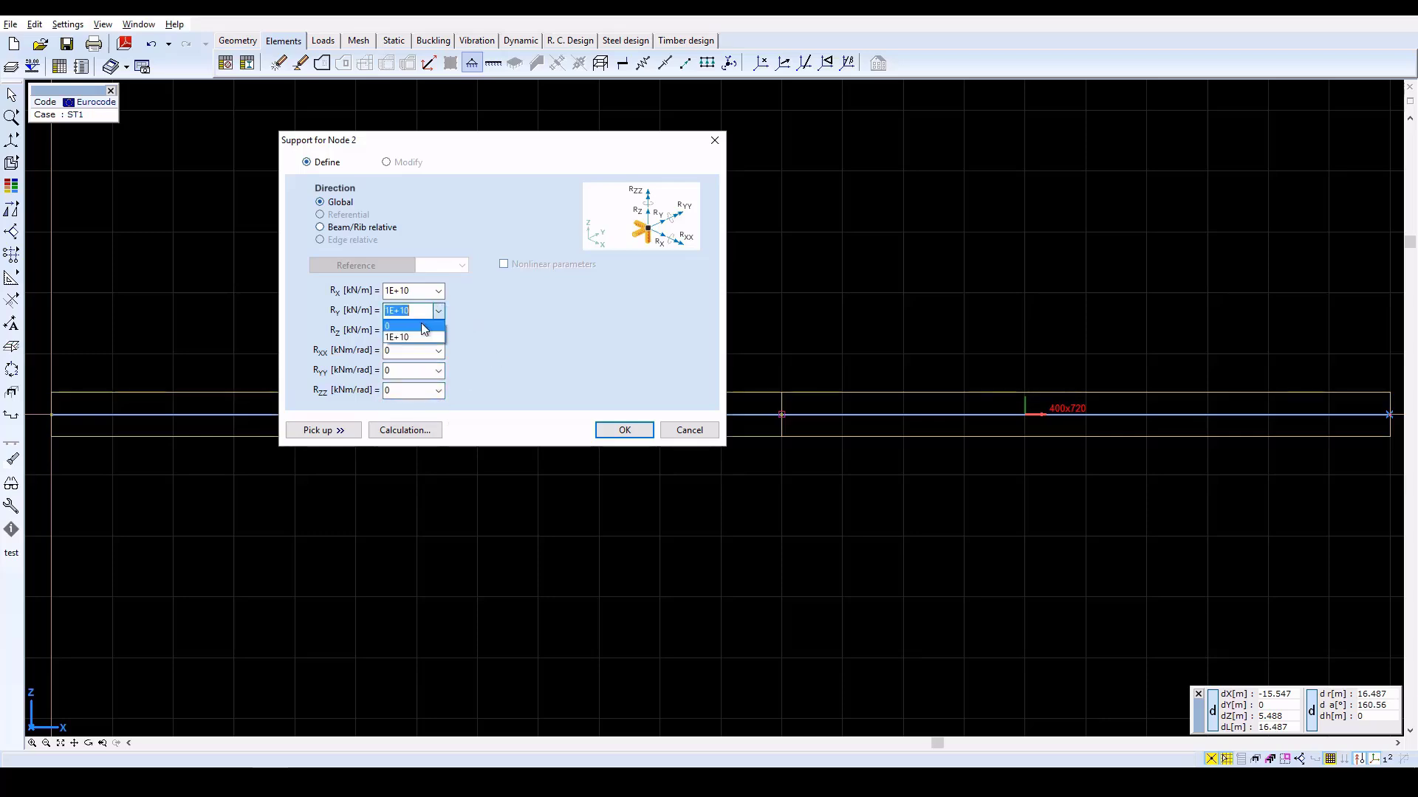
{"action": "left_click", "coordinate": [424, 327]}
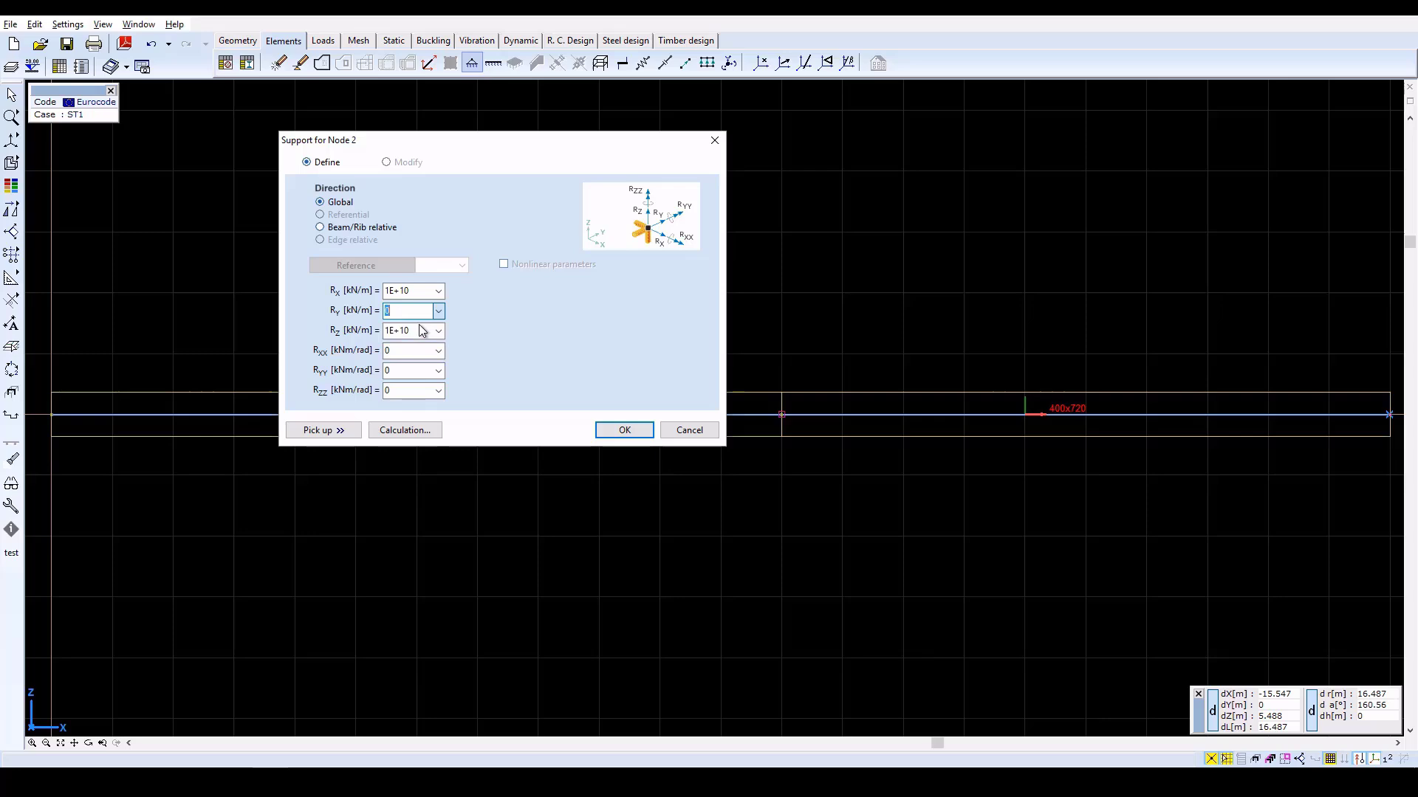
{"action": "left_click", "coordinate": [618, 432]}
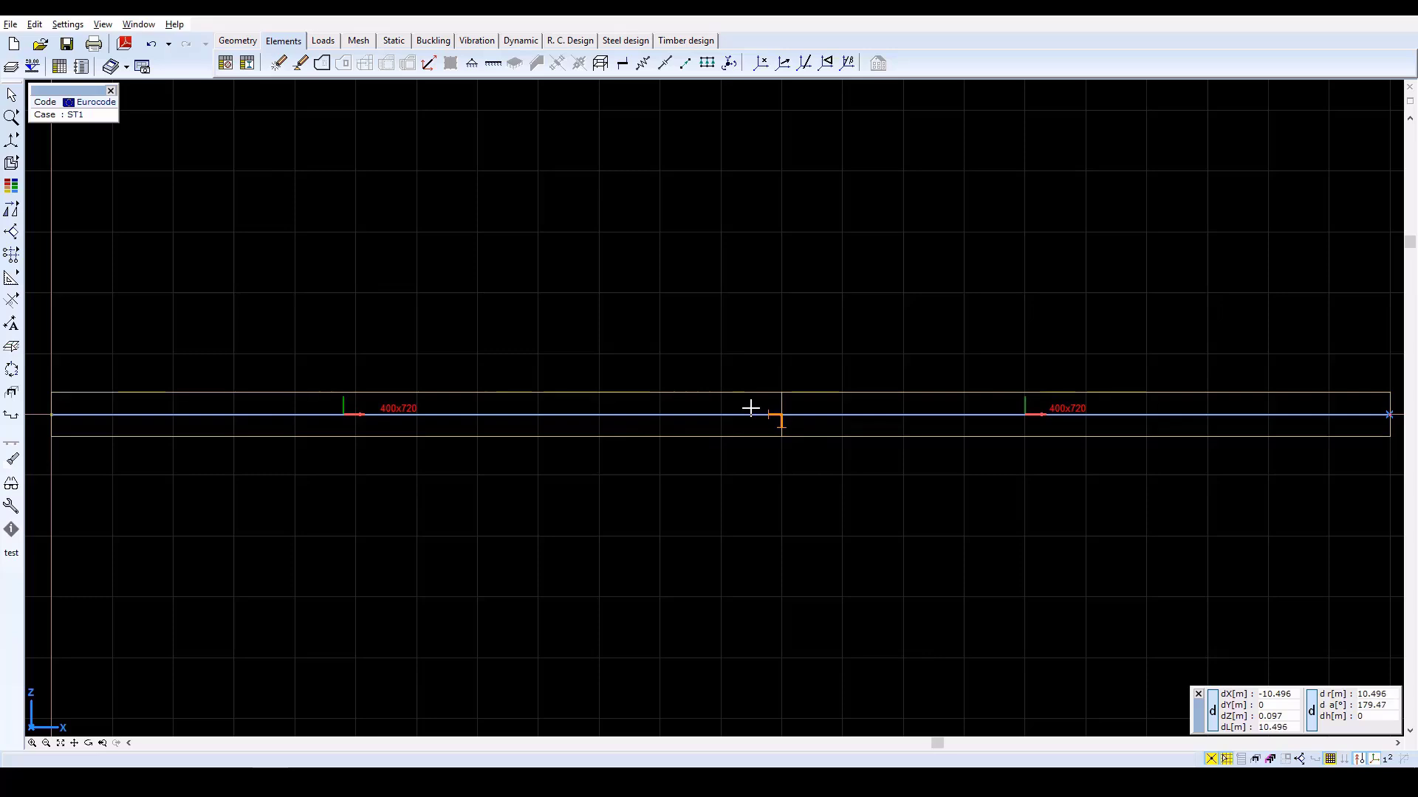
Start a global nodal support at both outer end nodes of the beam, picking up the stiffness settings from the middle support
{"action": "left_click", "coordinate": [471, 65]}
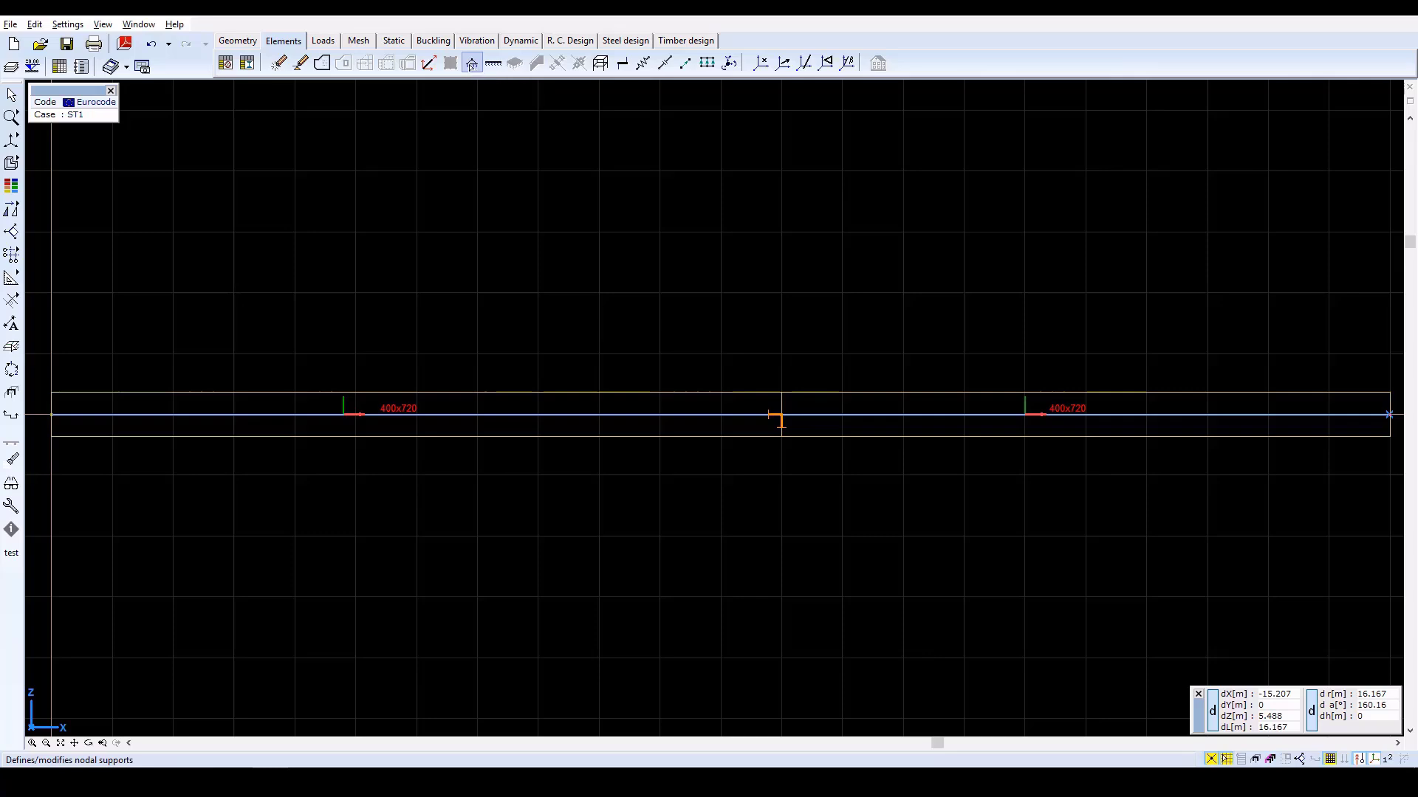
{"action": "left_click", "coordinate": [53, 416]}
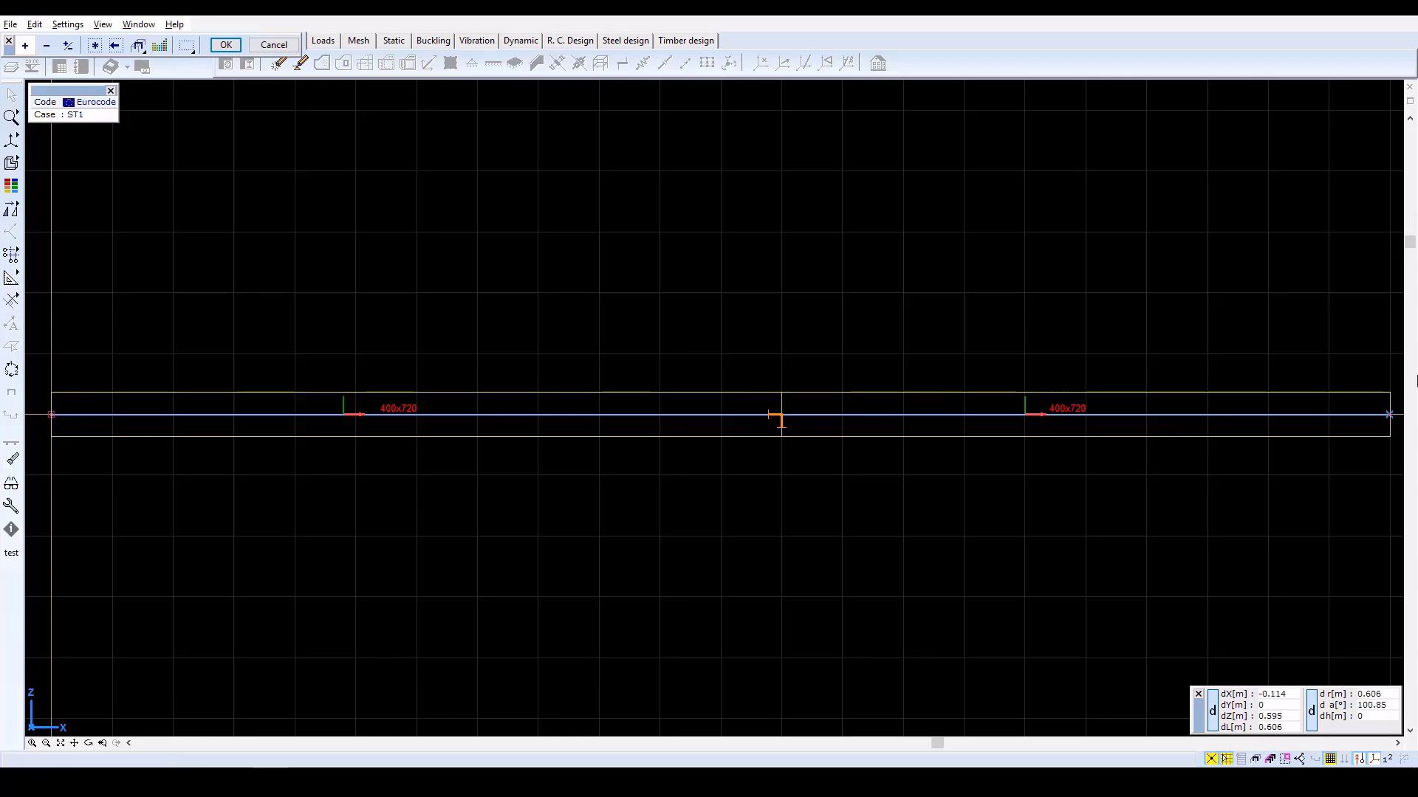
{"action": "left_click", "coordinate": [1388, 415]}
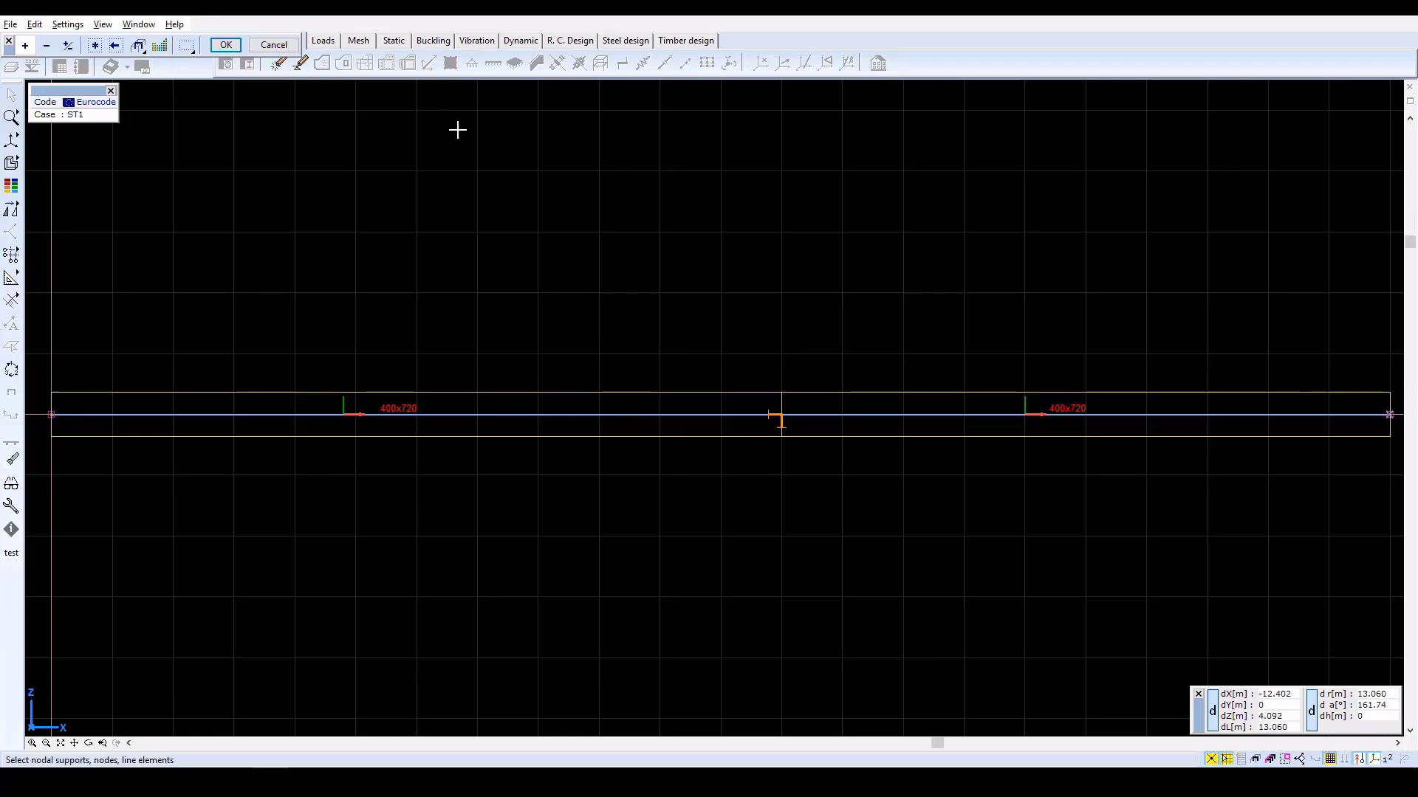
{"action": "left_click", "coordinate": [225, 45]}
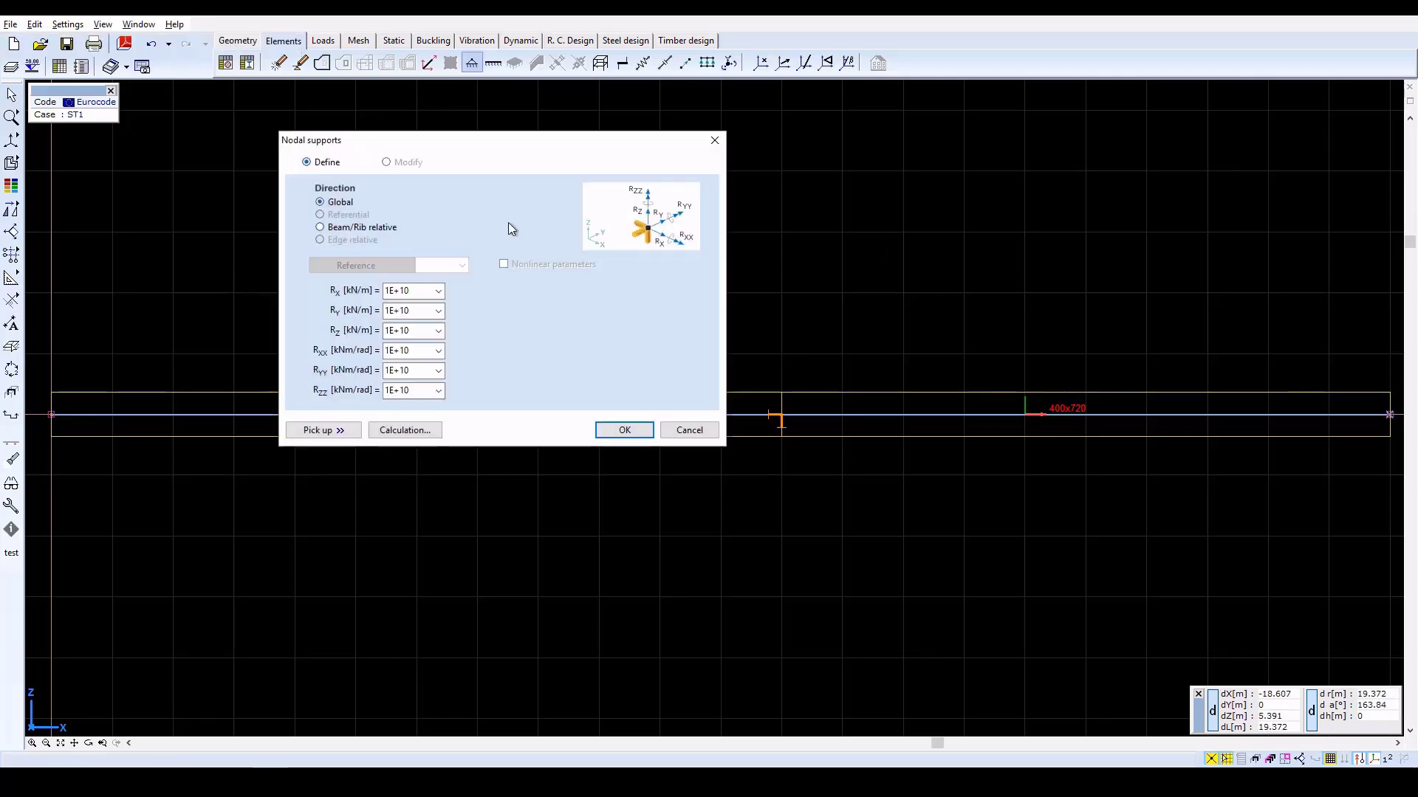
{"action": "left_click", "coordinate": [330, 431]}
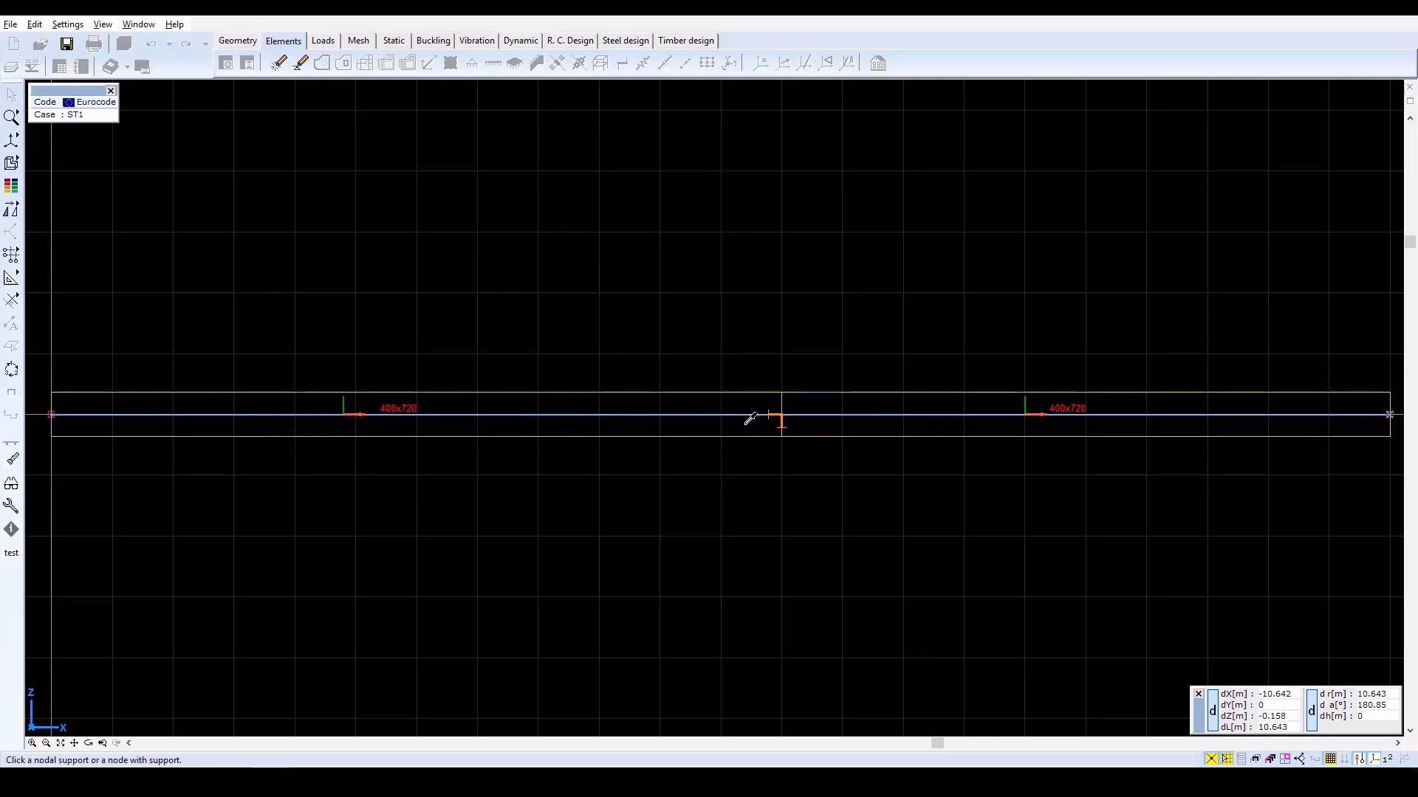
{"action": "left_click", "coordinate": [781, 415]}
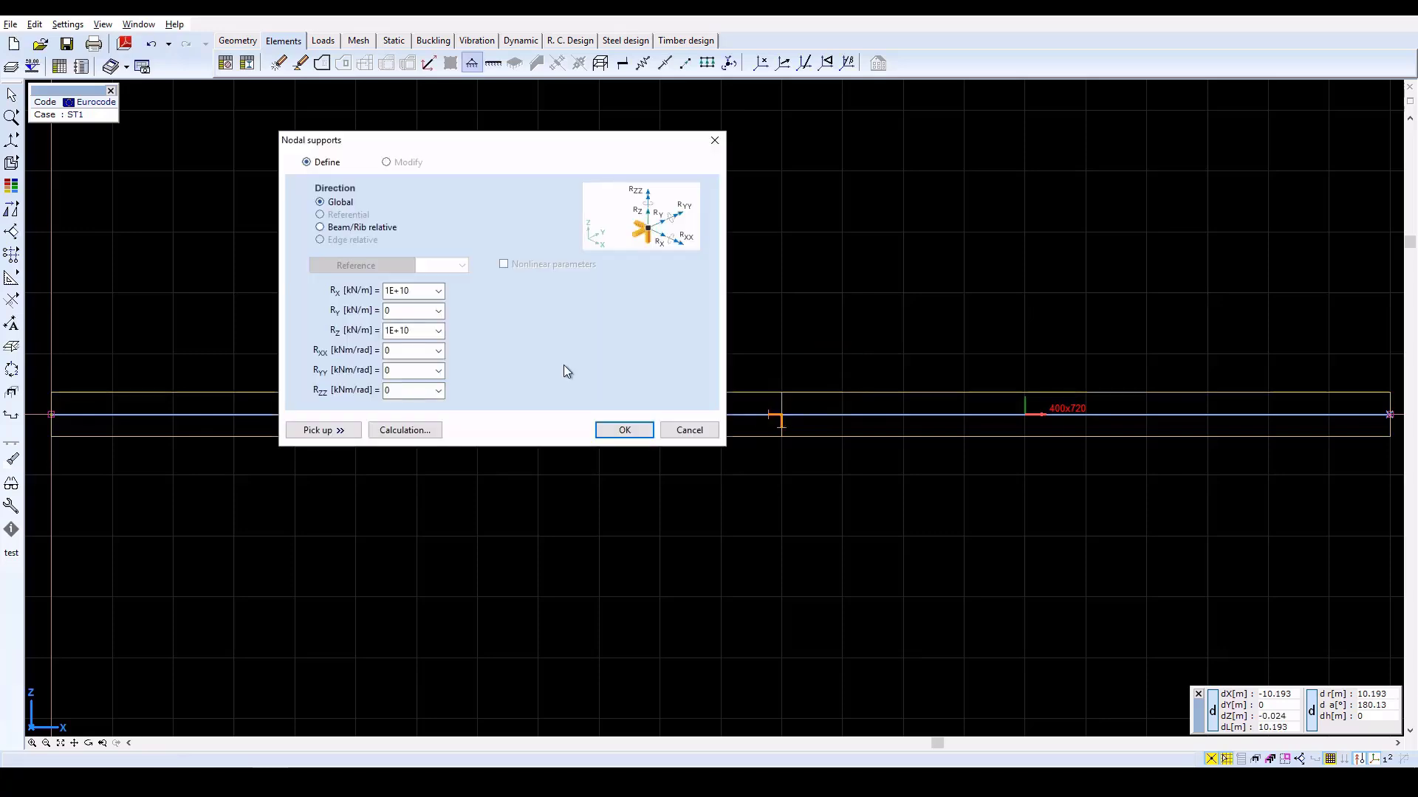
Set the end supports' RX stiffness to 0 and create them
{"action": "left_click", "coordinate": [439, 293]}
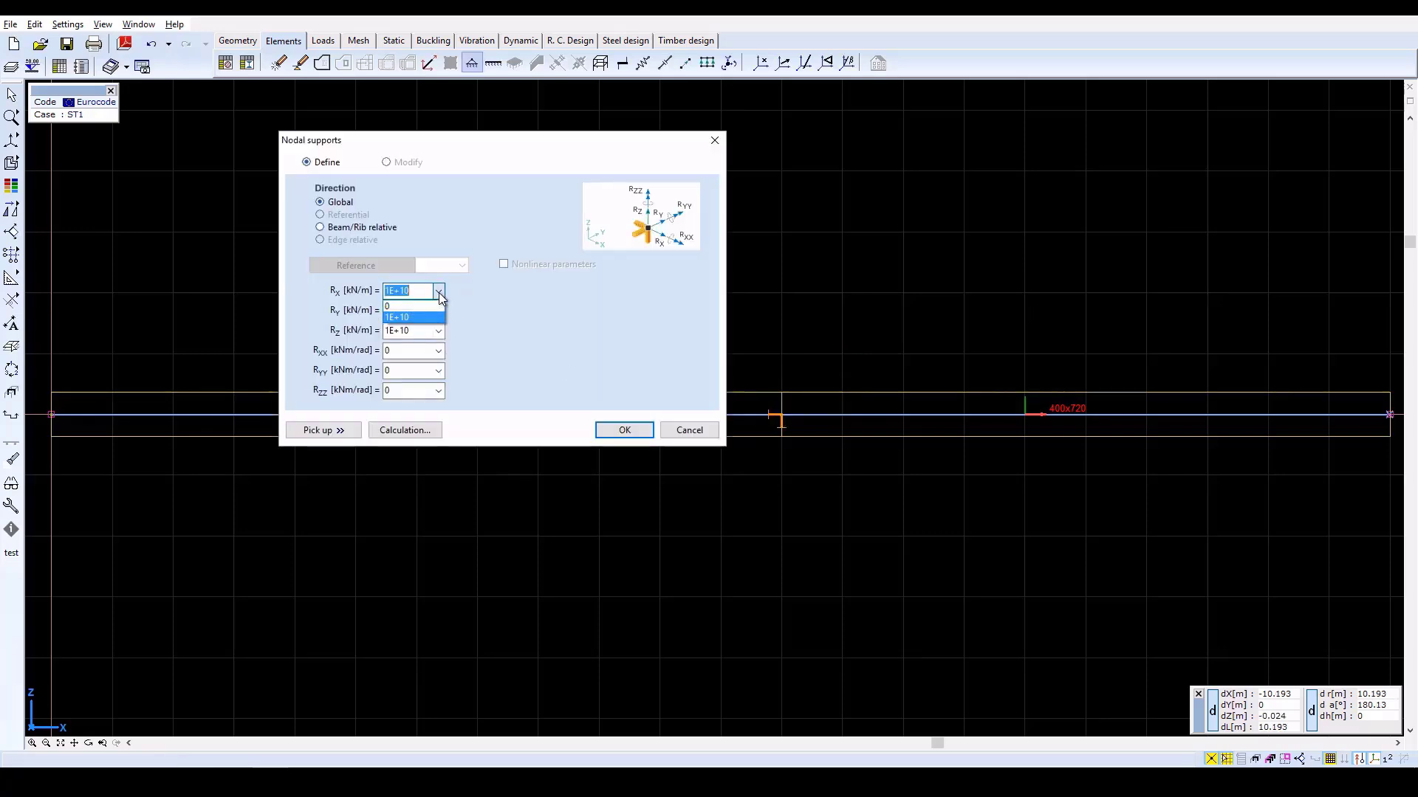
{"action": "left_click", "coordinate": [414, 306]}
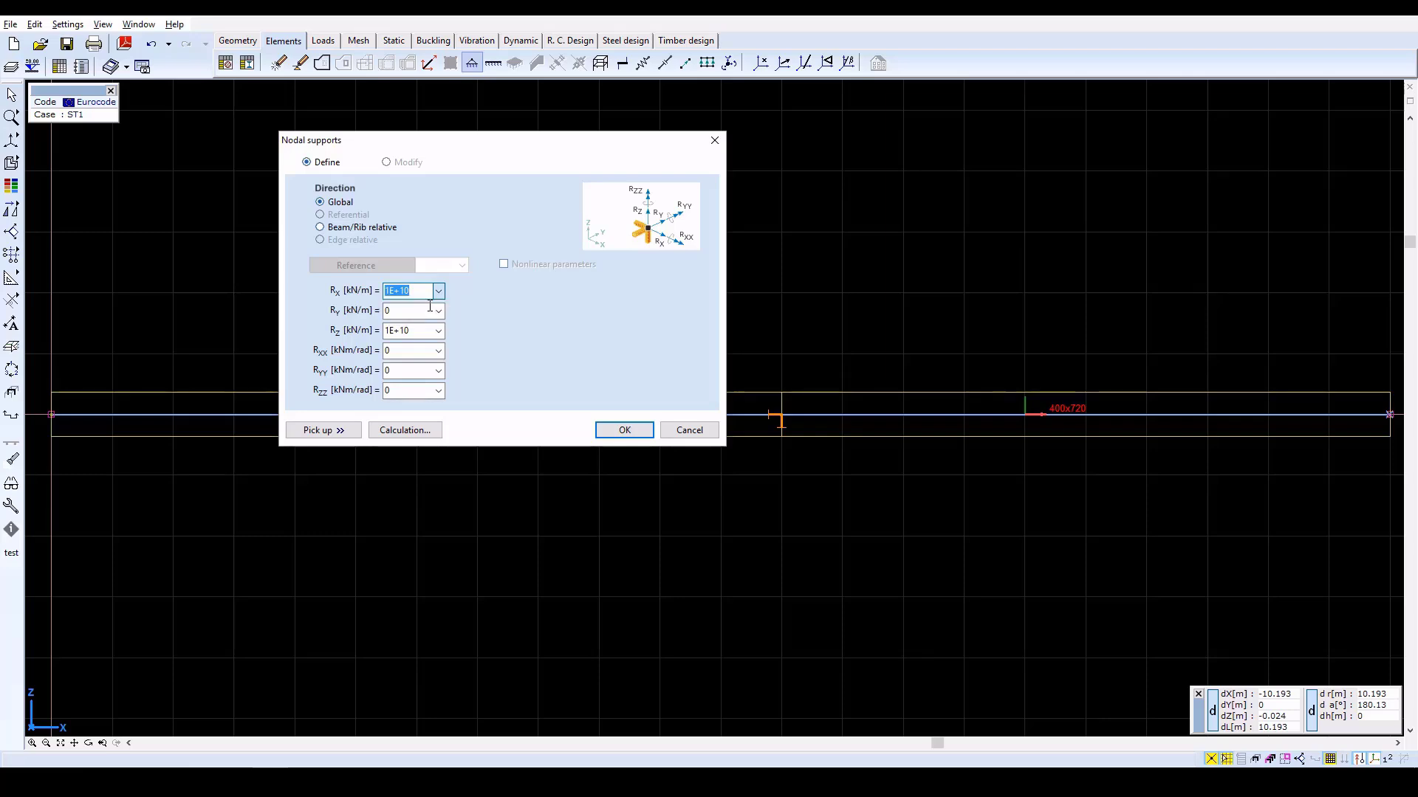
{"action": "left_click", "coordinate": [624, 431]}
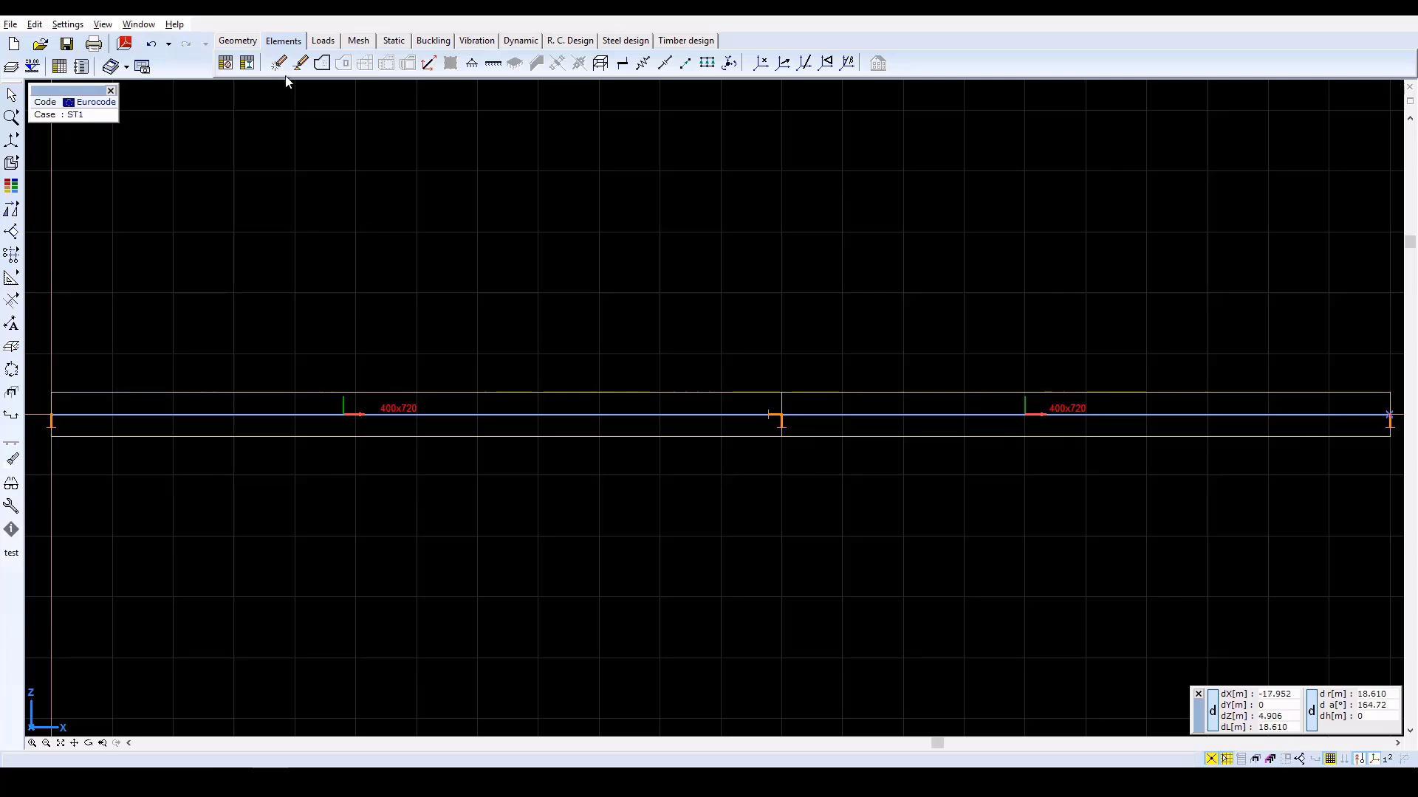
Rename load case ST1 as SELF WEIGHT and make it the active load case
{"action": "left_click", "coordinate": [323, 40]}
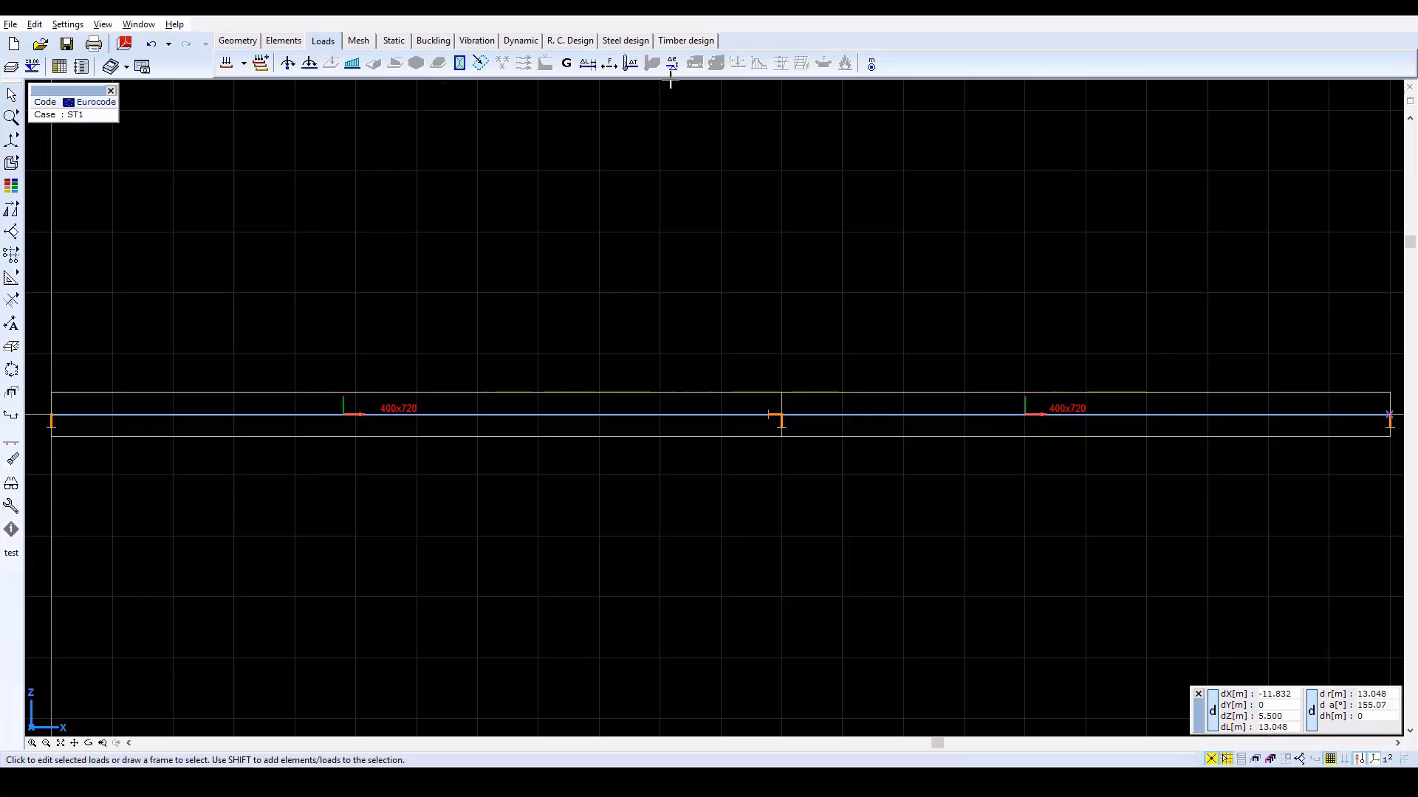
{"action": "left_click", "coordinate": [226, 66]}
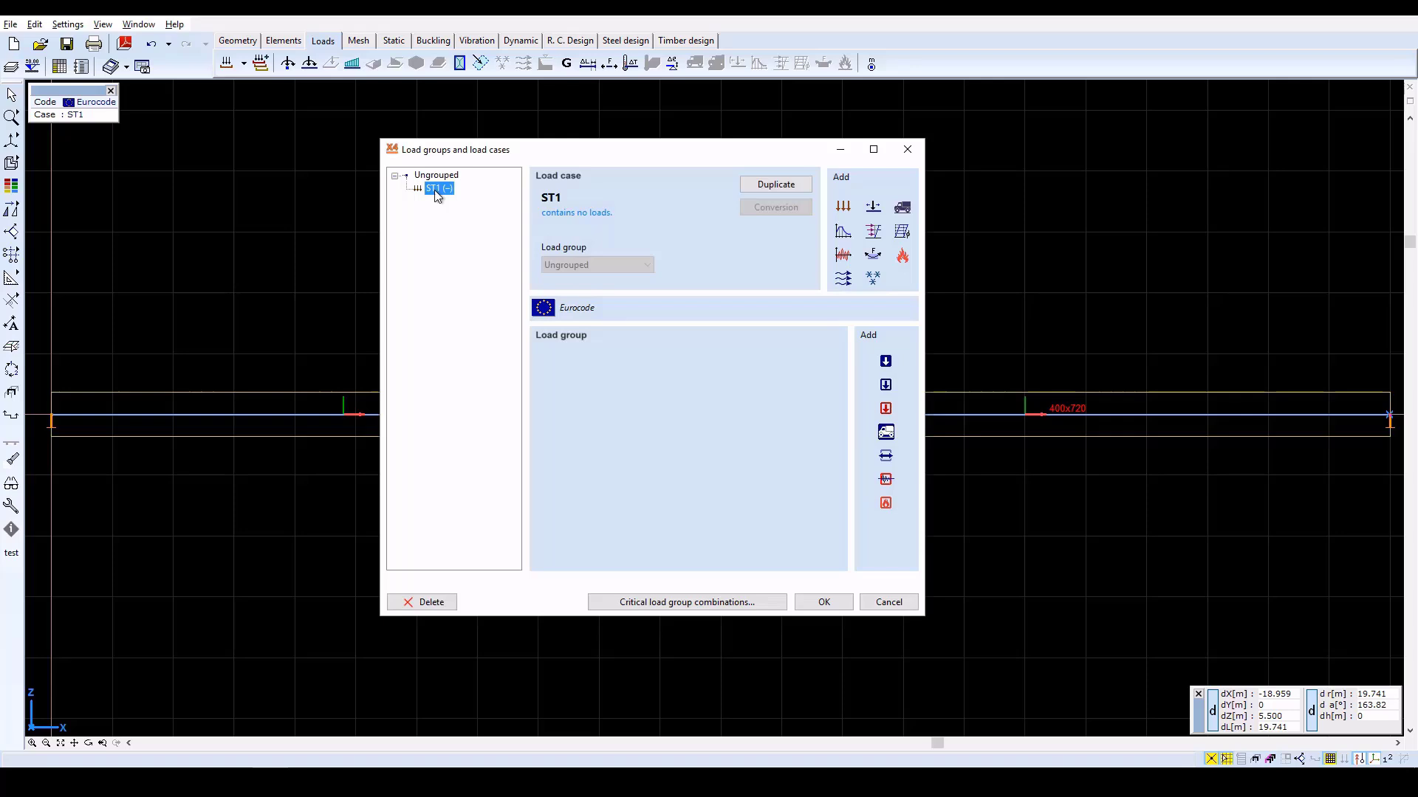
{"action": "left_click", "coordinate": [437, 190]}
{"action": "type", "text": "SE"}
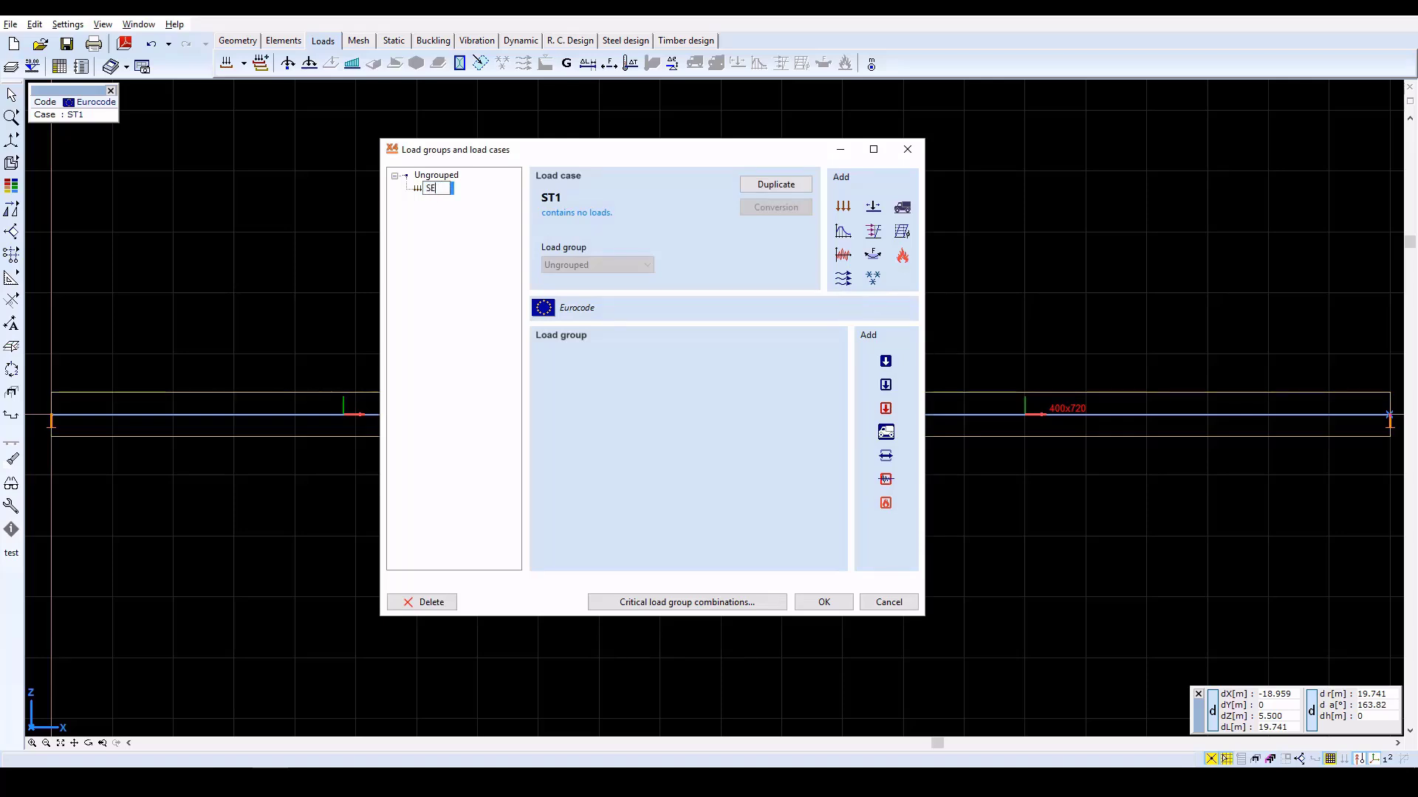
{"action": "type", "text": "LF WEIGHT"}
{"action": "key", "text": "Return"}
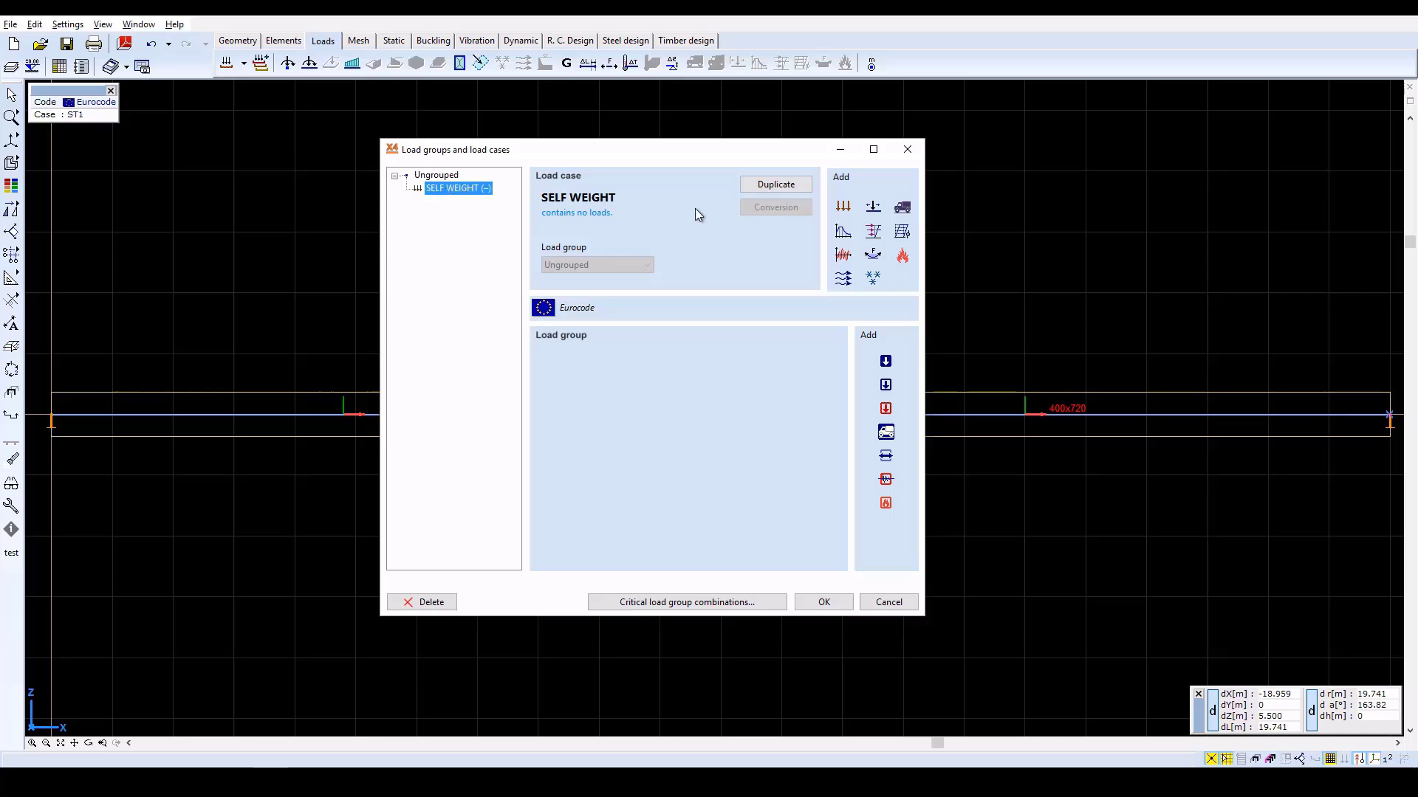
{"action": "left_click", "coordinate": [824, 602]}
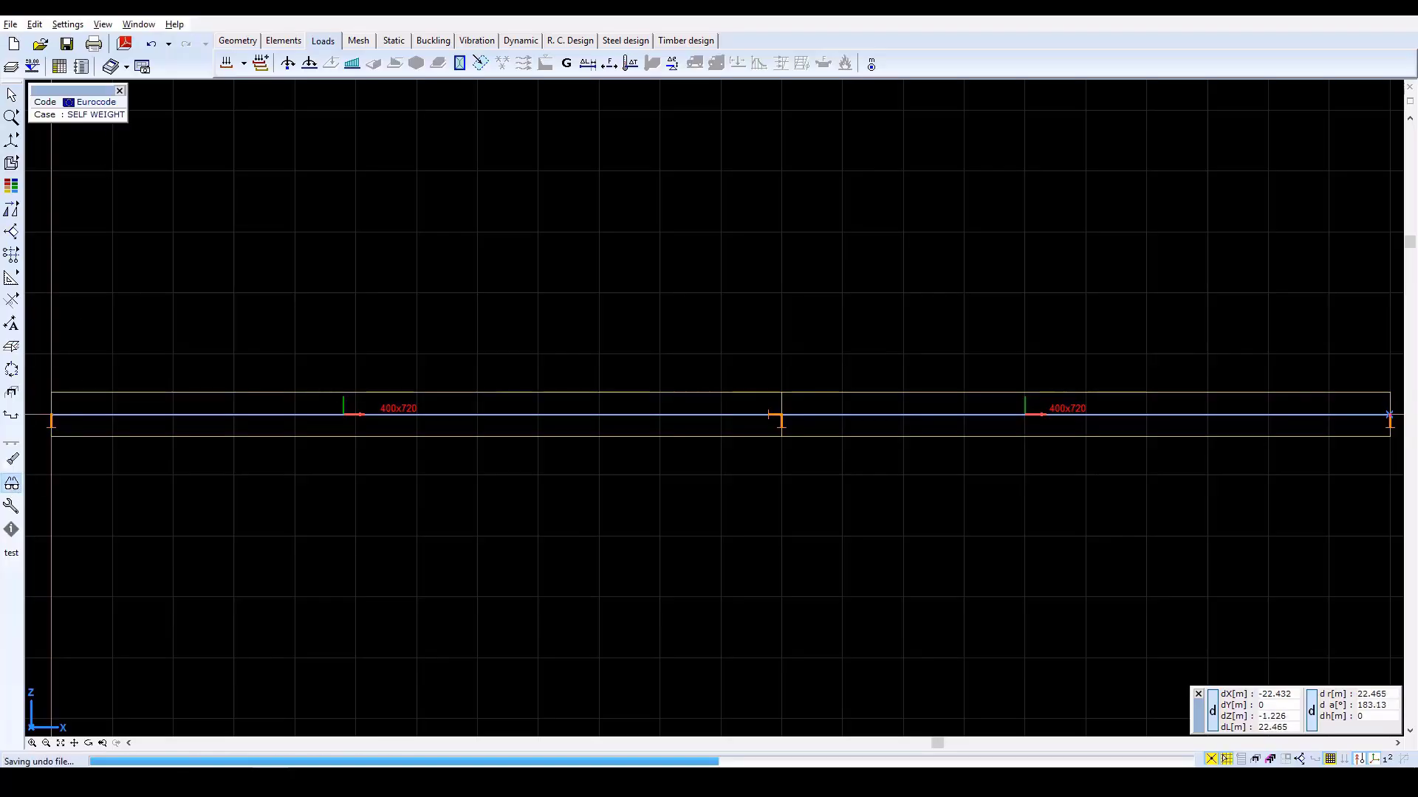
Turn off the display of 3D object contours, cross-section shapes, beam local systems and cross-section name labels
{"action": "left_click", "coordinate": [11, 485]}
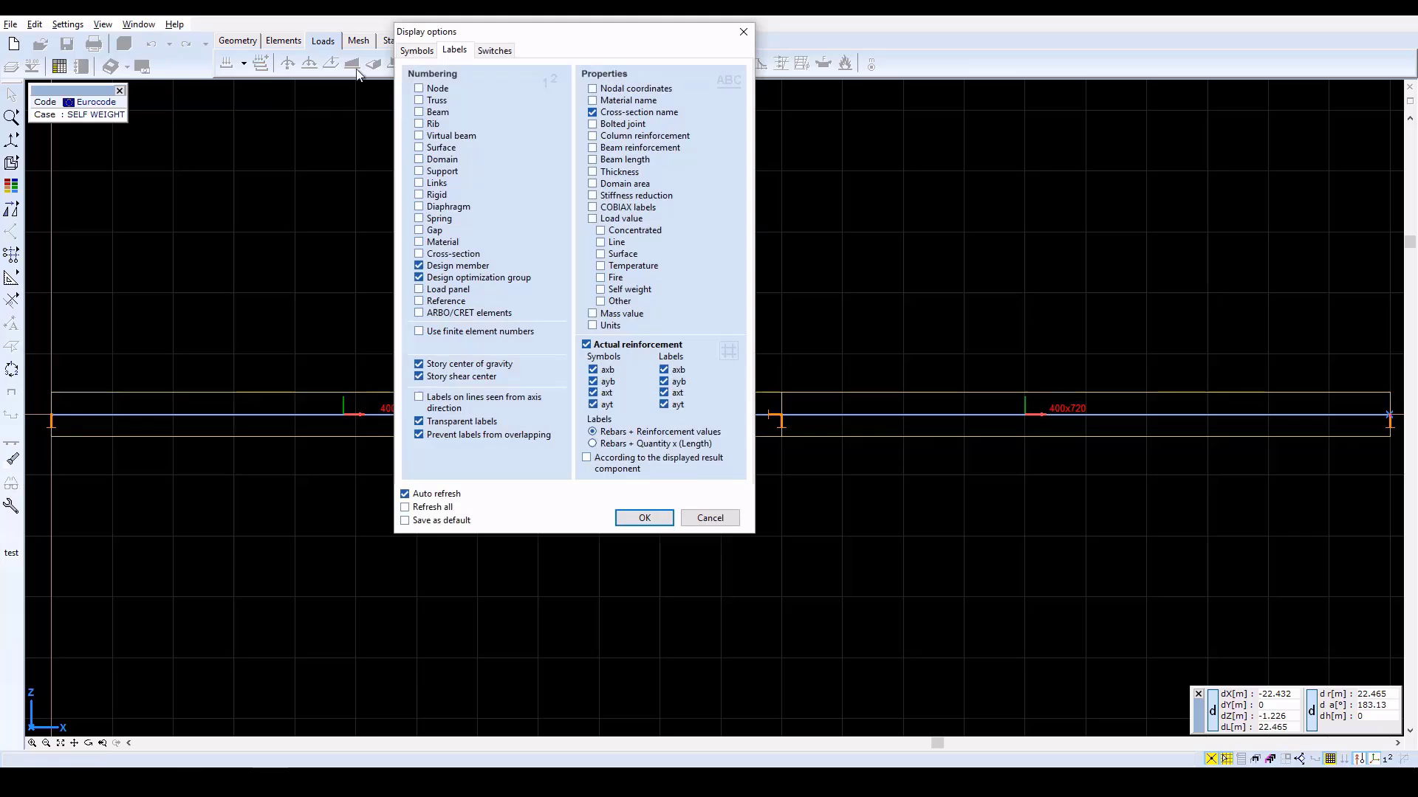
{"action": "left_click", "coordinate": [412, 51]}
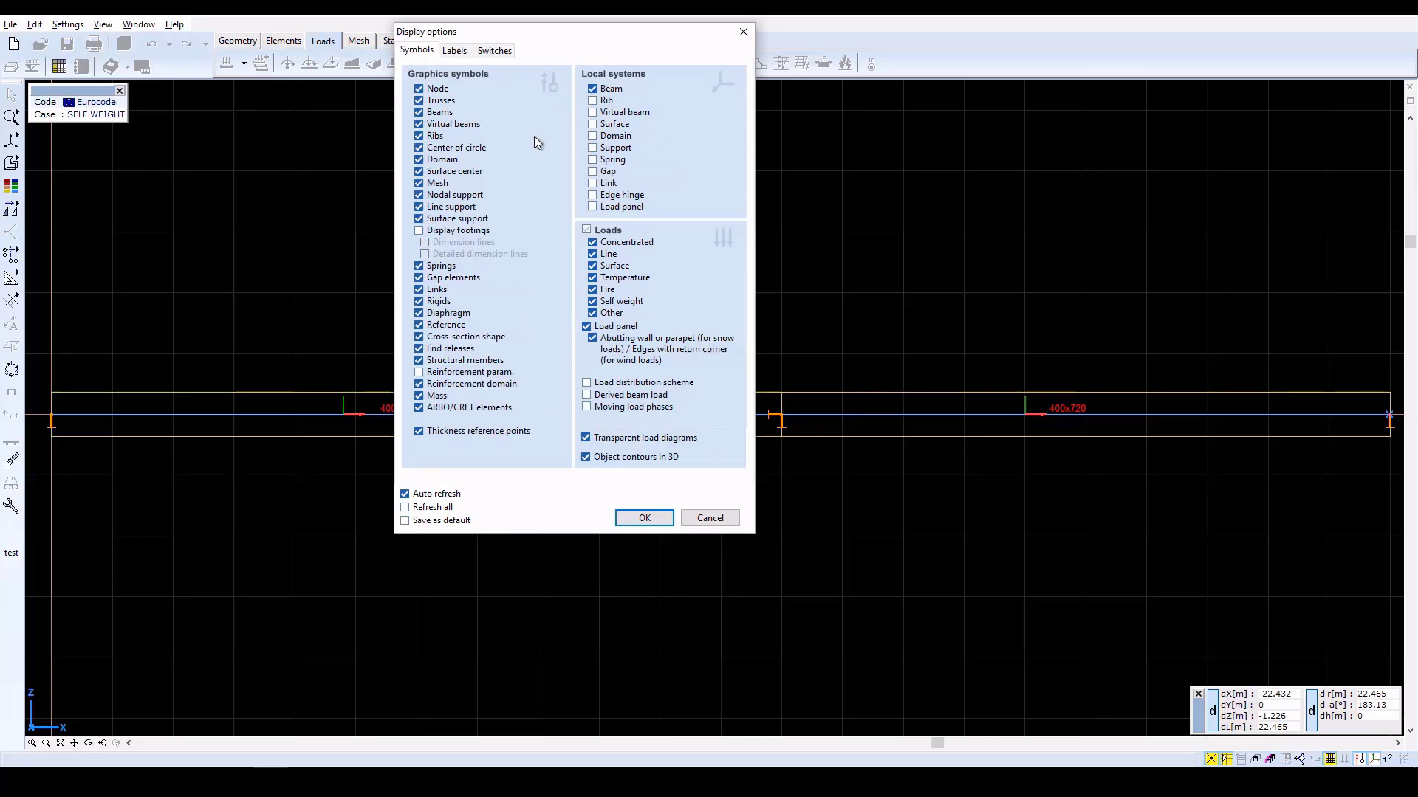
{"action": "left_click", "coordinate": [585, 457]}
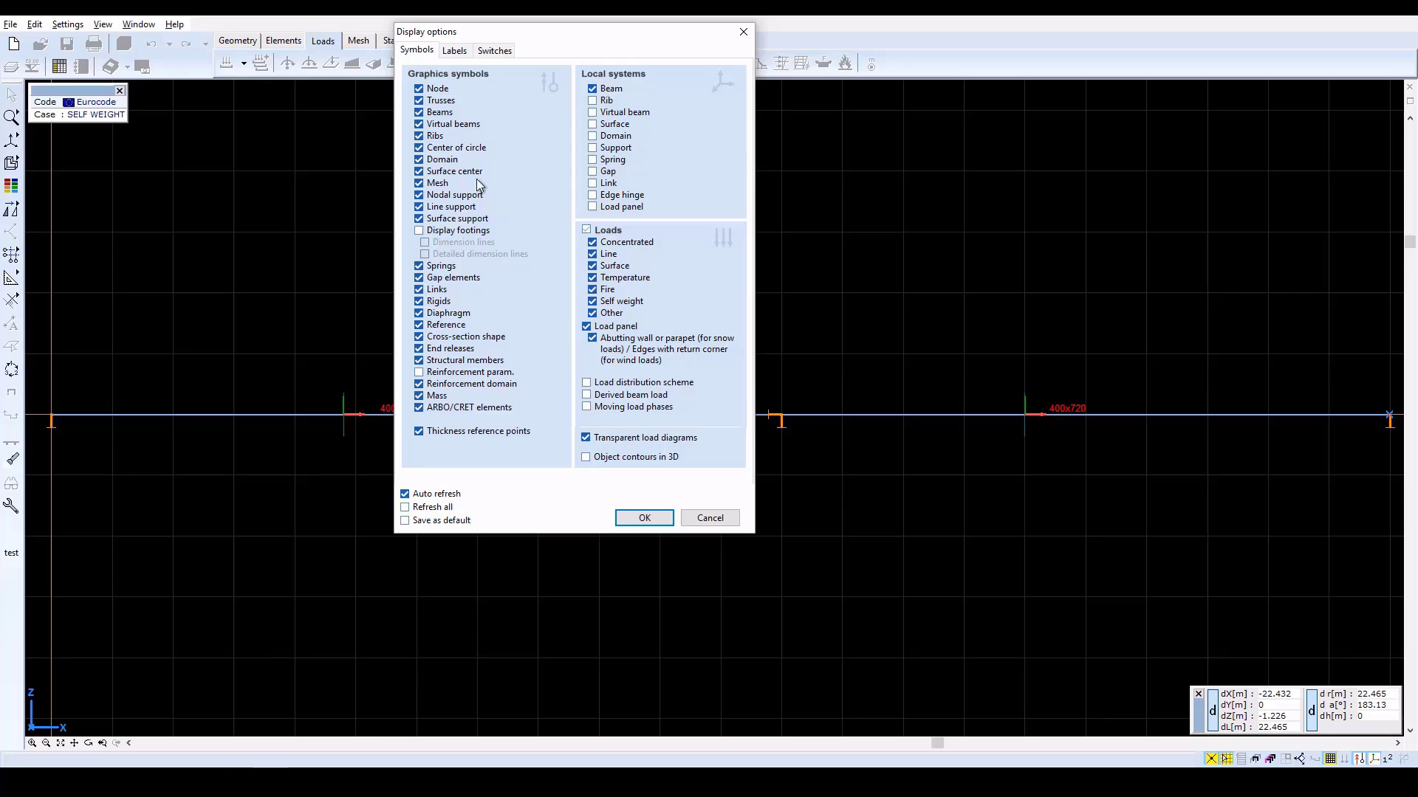
{"action": "left_click", "coordinate": [464, 337]}
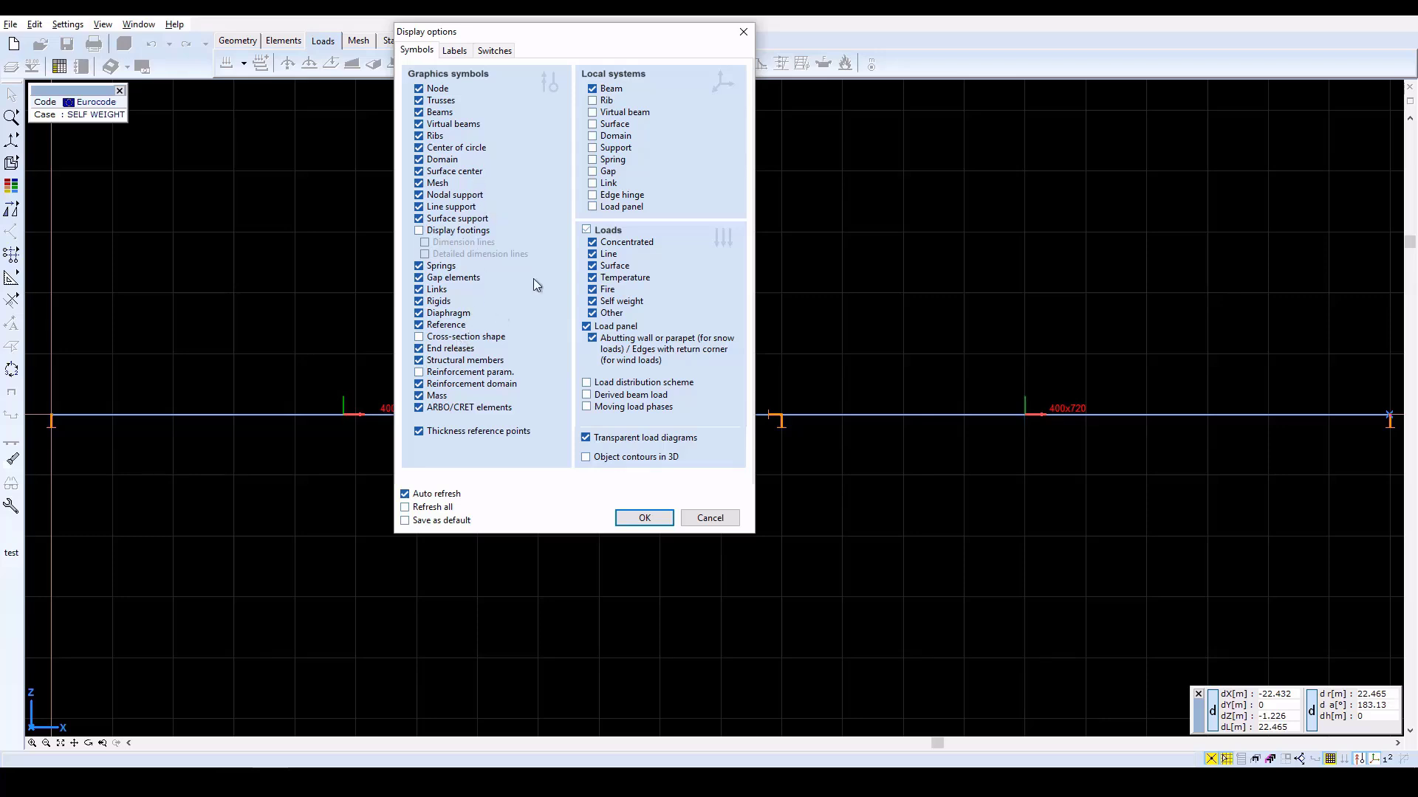
{"action": "left_click", "coordinate": [612, 88]}
{"action": "left_click", "coordinate": [455, 50]}
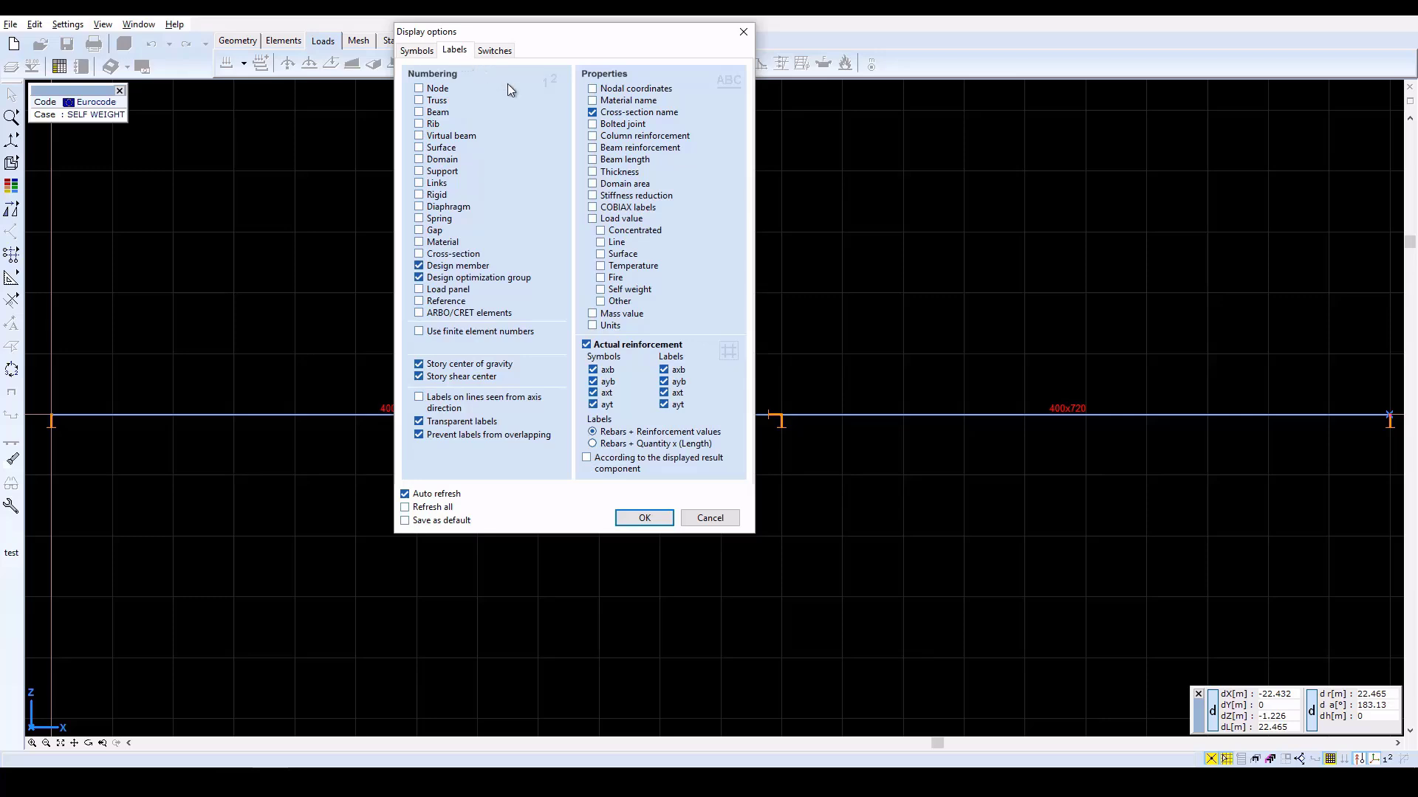
{"action": "left_click", "coordinate": [593, 112]}
{"action": "left_click", "coordinate": [634, 519]}
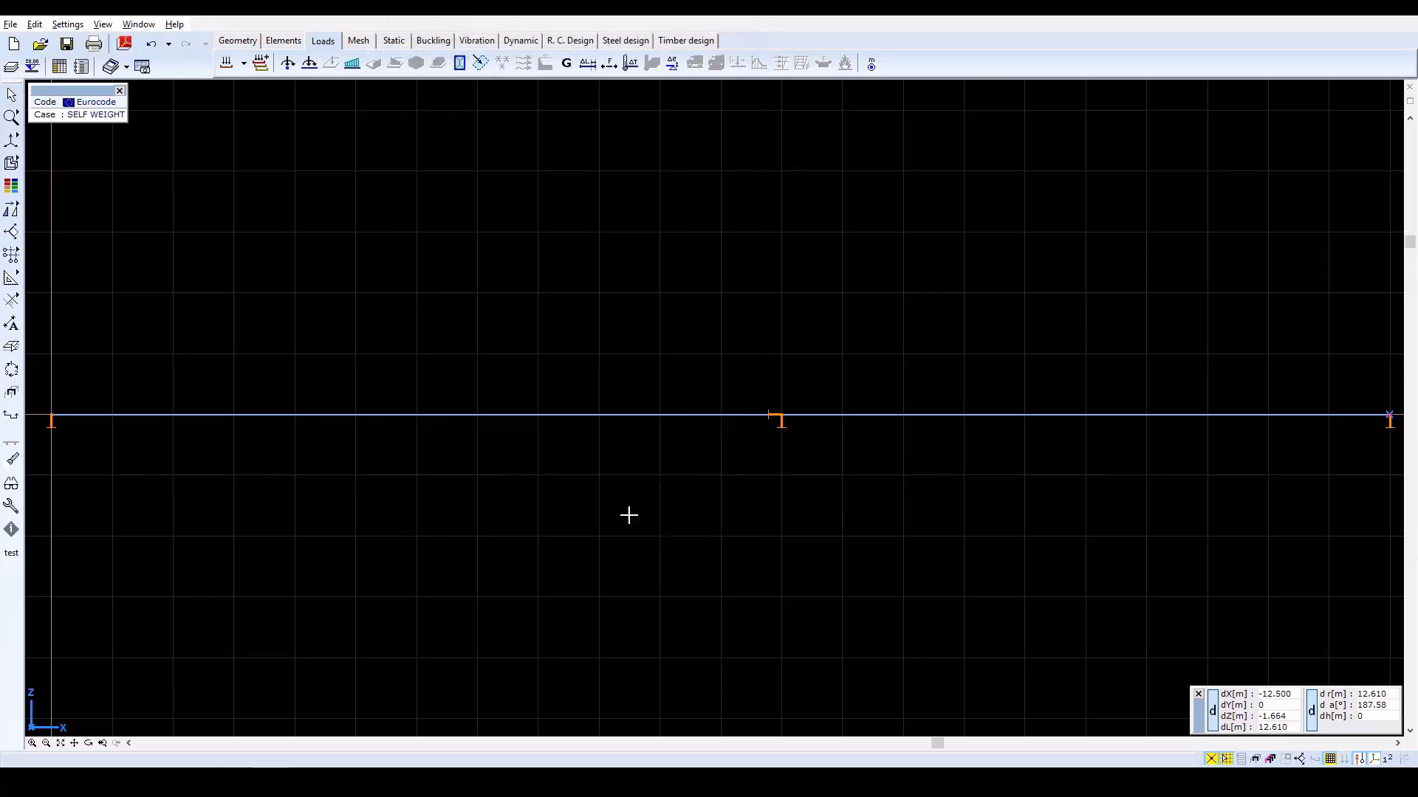
Apply self weight to all beam elements in the SELF WEIGHT load case
{"action": "left_click", "coordinate": [567, 65]}
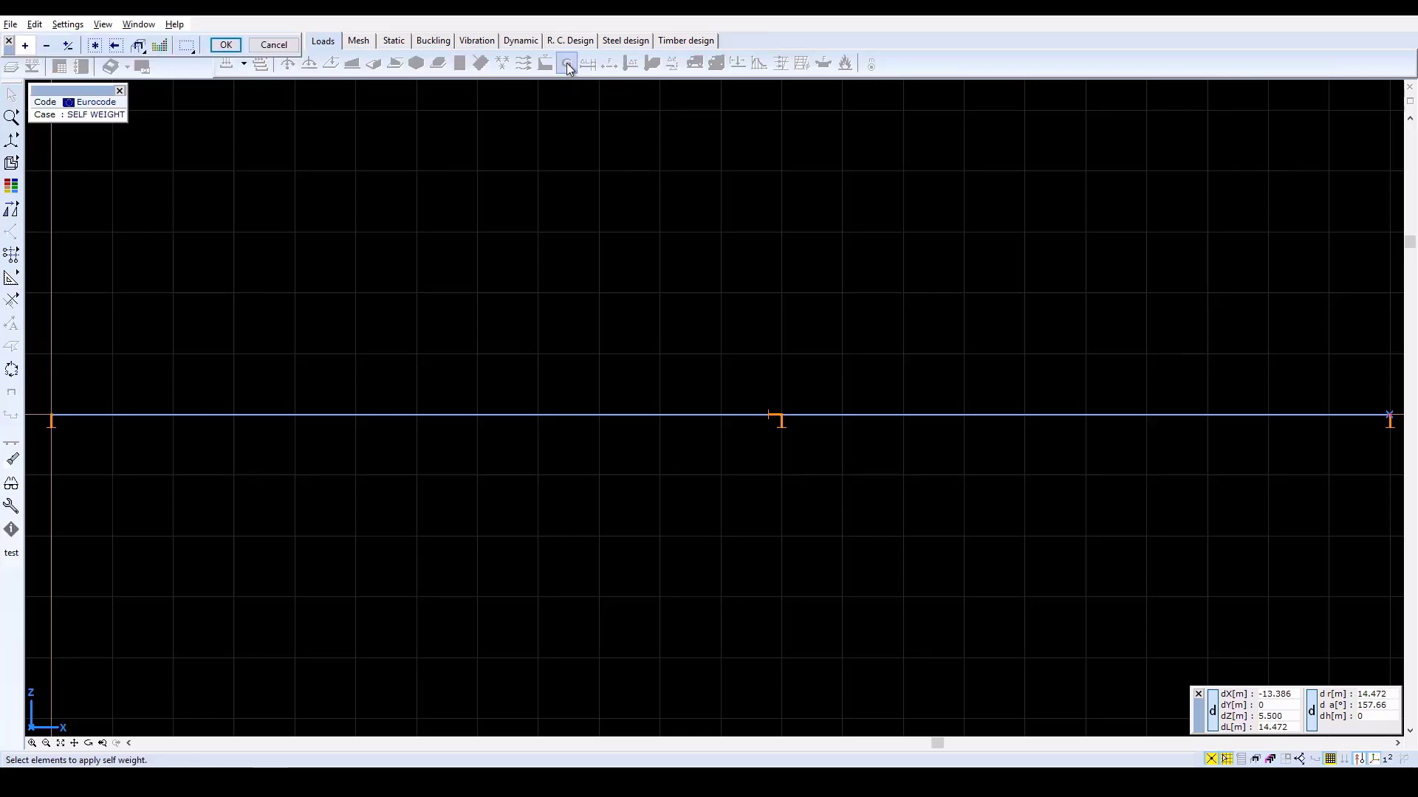
{"action": "left_click", "coordinate": [98, 46]}
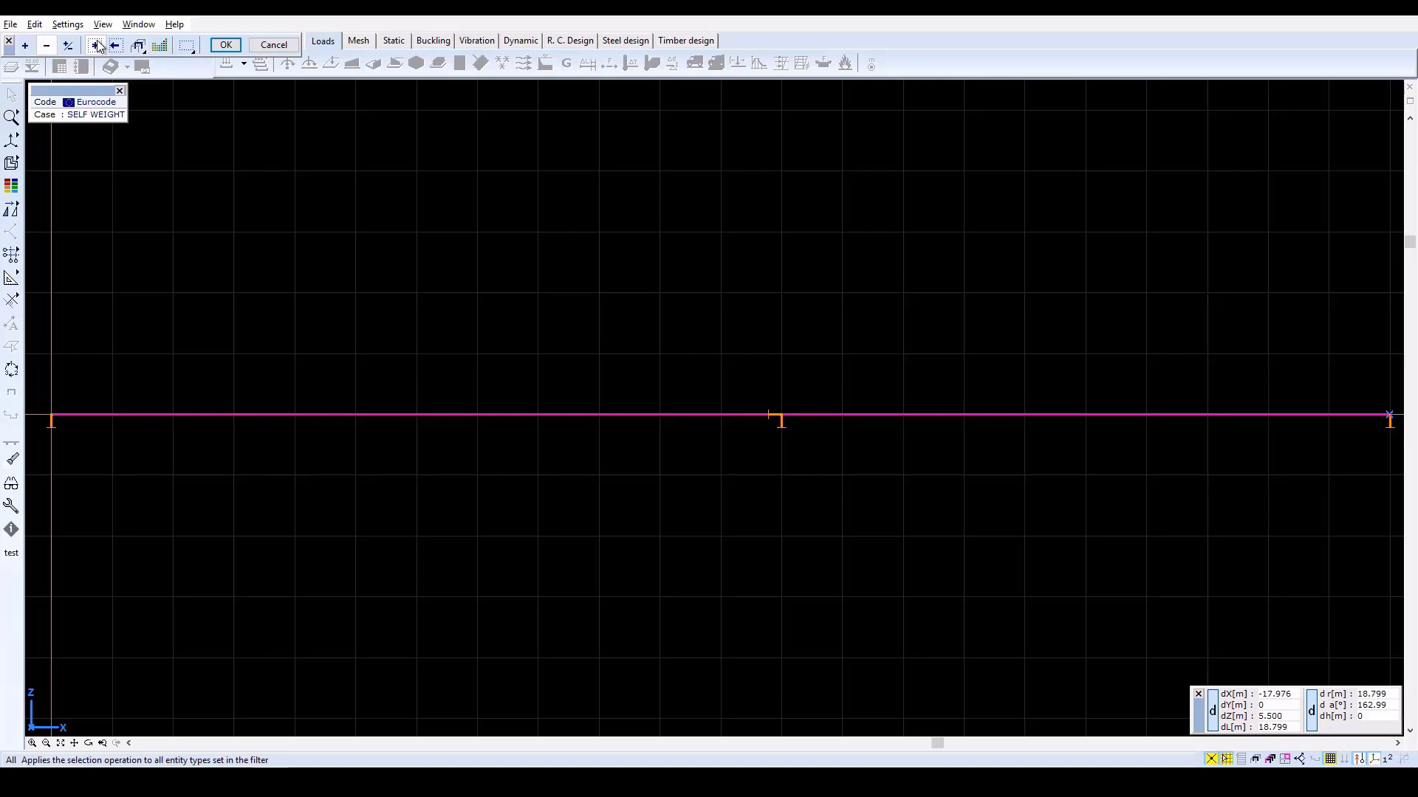
{"action": "left_click", "coordinate": [226, 45]}
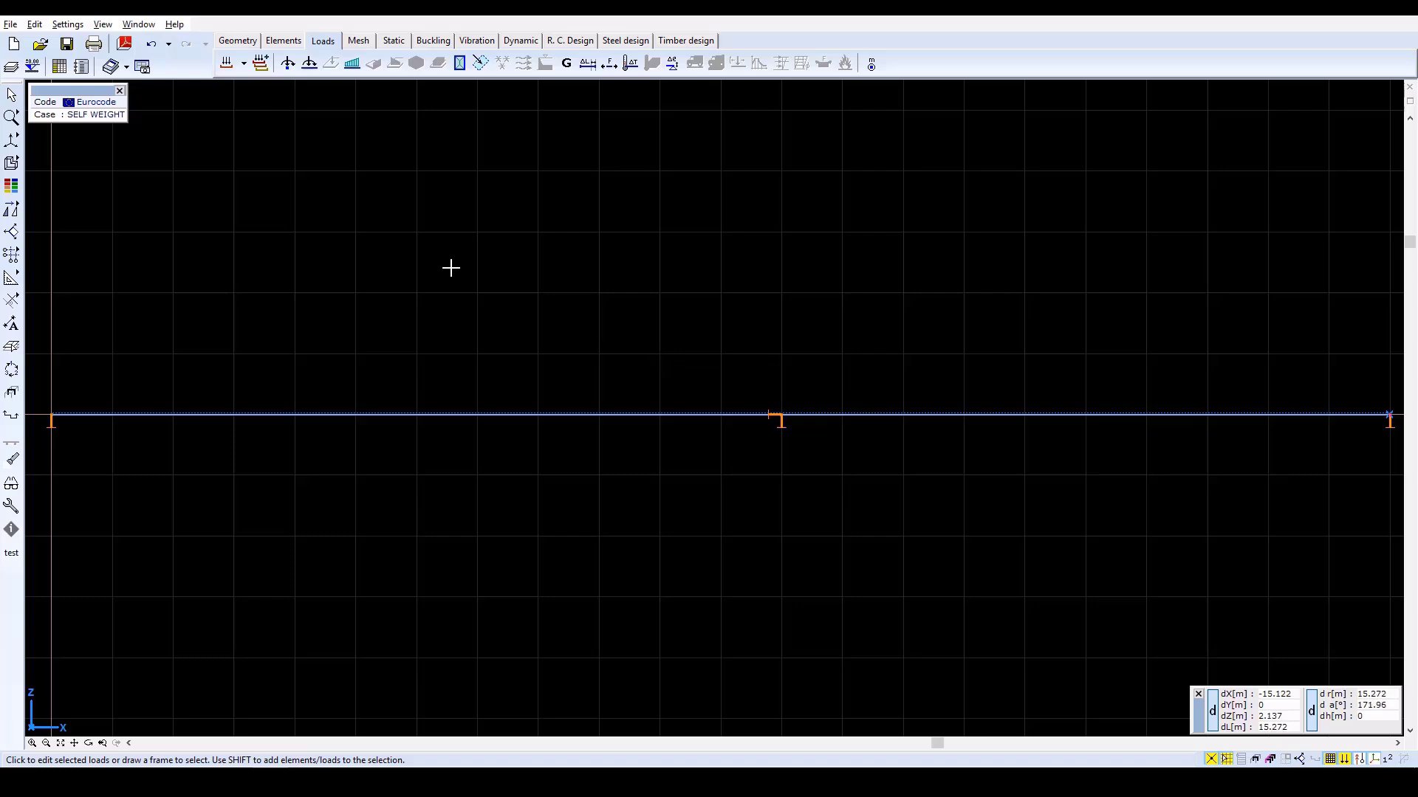
Add two static load cases named LIVE LOAD1 and LIVE LOAD2
{"action": "left_click", "coordinate": [227, 65]}
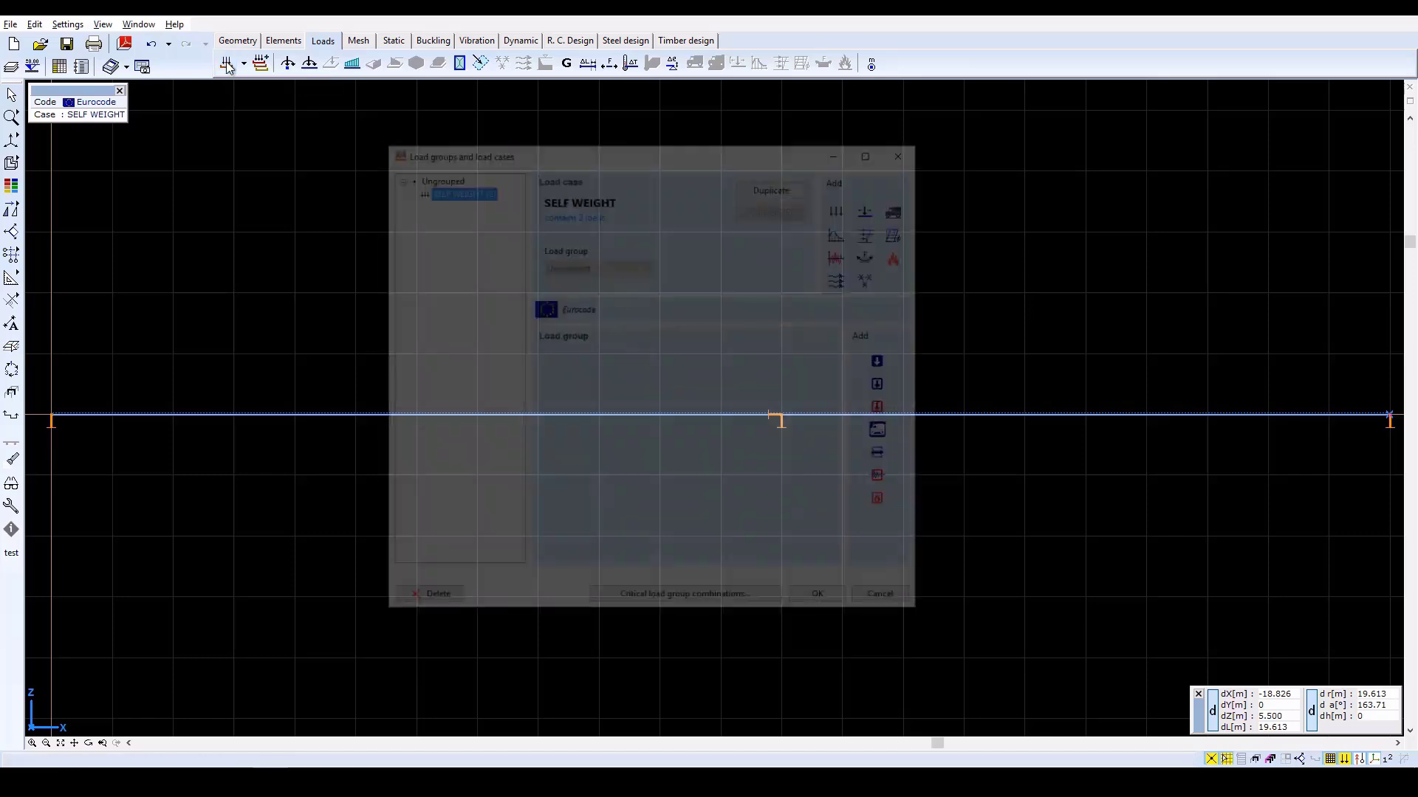
{"action": "left_click", "coordinate": [843, 209]}
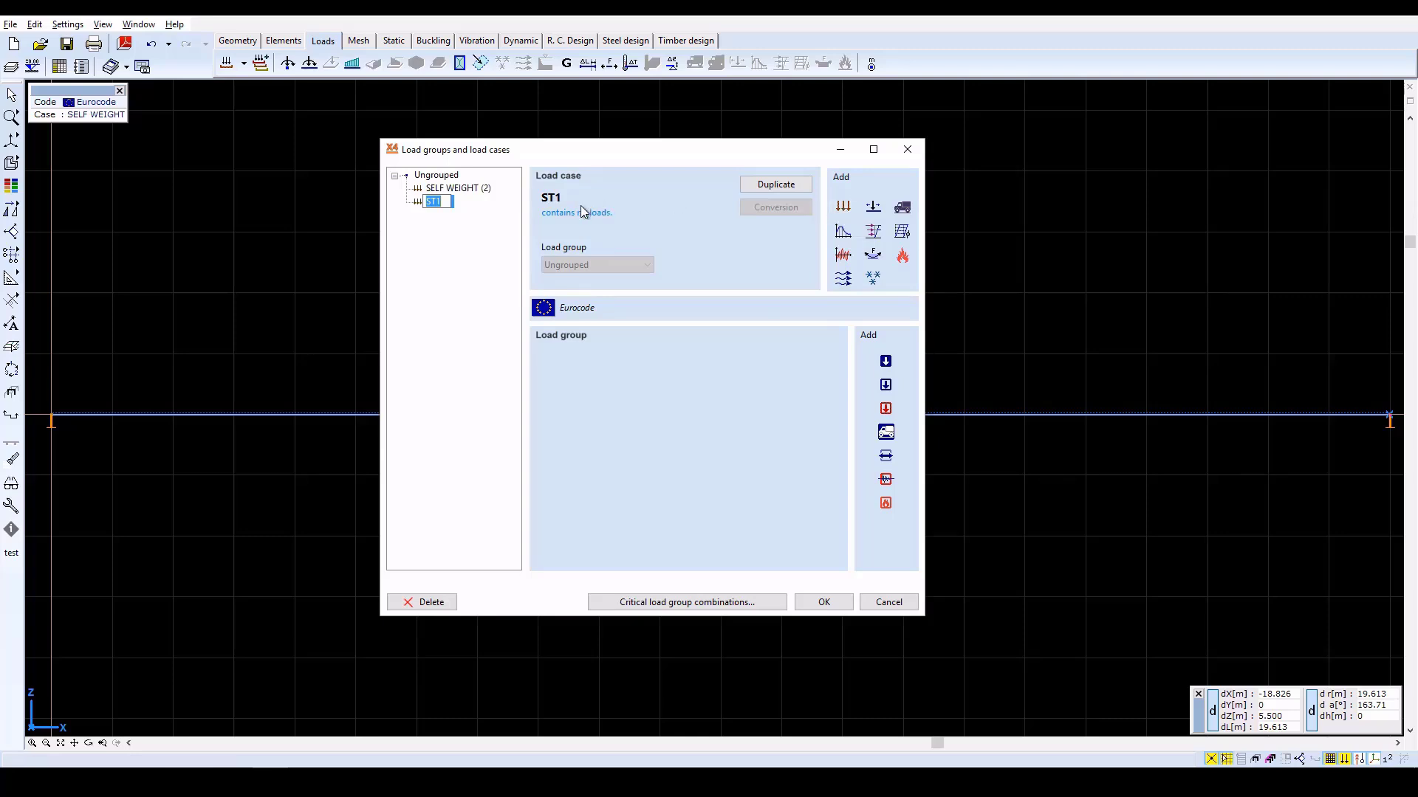
{"action": "type", "text": "LIVE LOAD1"}
{"action": "key", "text": "Return"}
{"action": "left_click", "coordinate": [845, 208]}
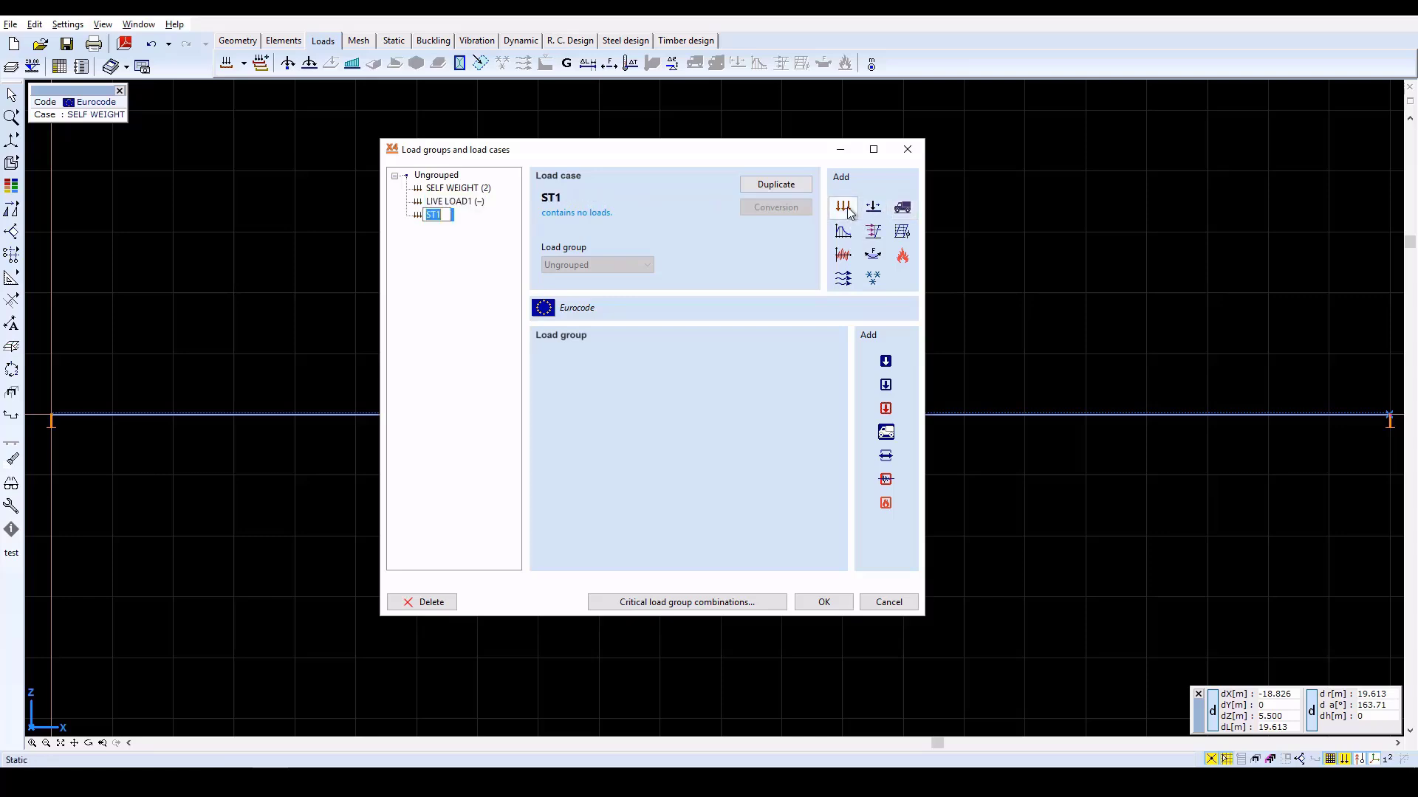
{"action": "type", "text": "LIVE LOAD2"}
{"action": "key", "text": "Return"}
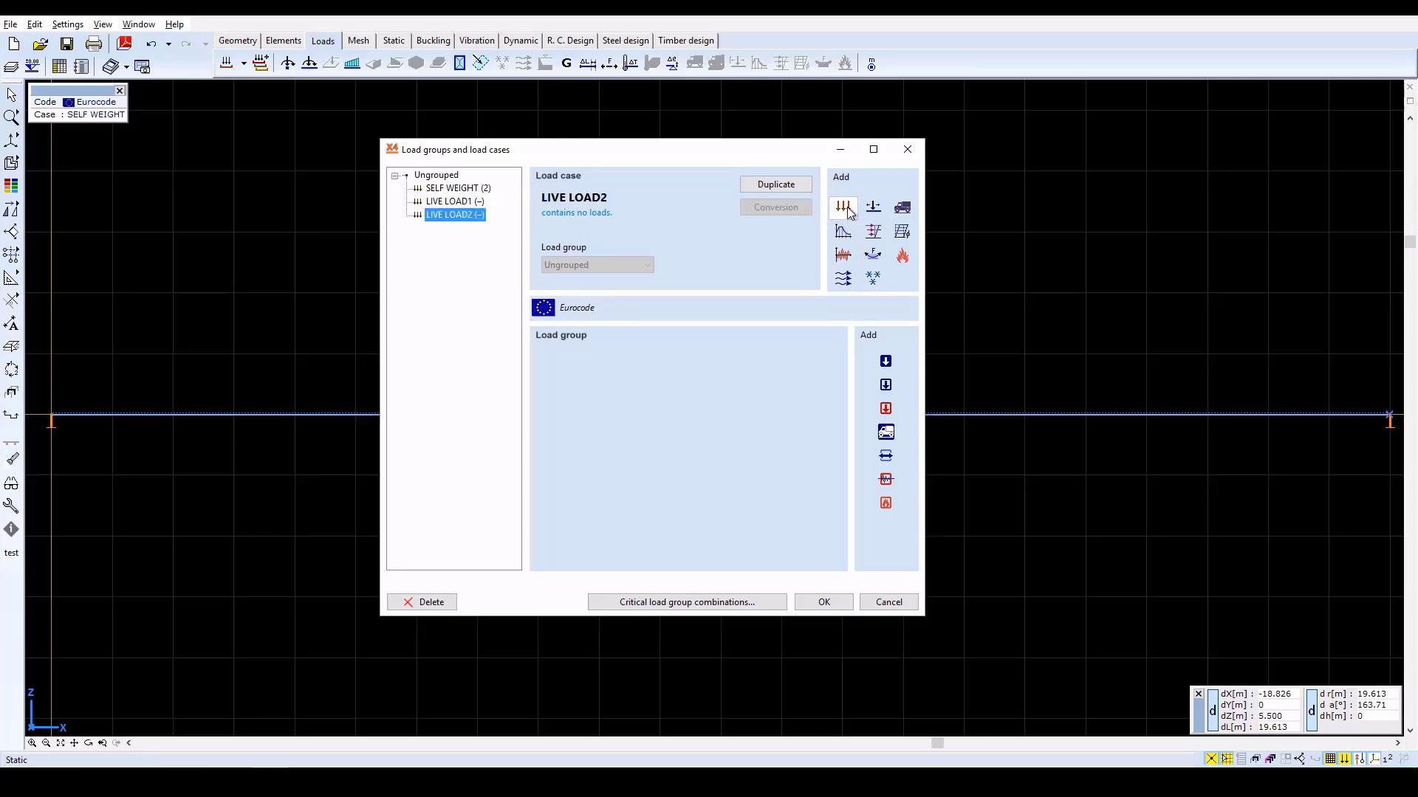
Add another static load case named SUPPORT DISPLACEMENT
{"action": "left_click", "coordinate": [845, 208]}
{"action": "type", "text": "S"}
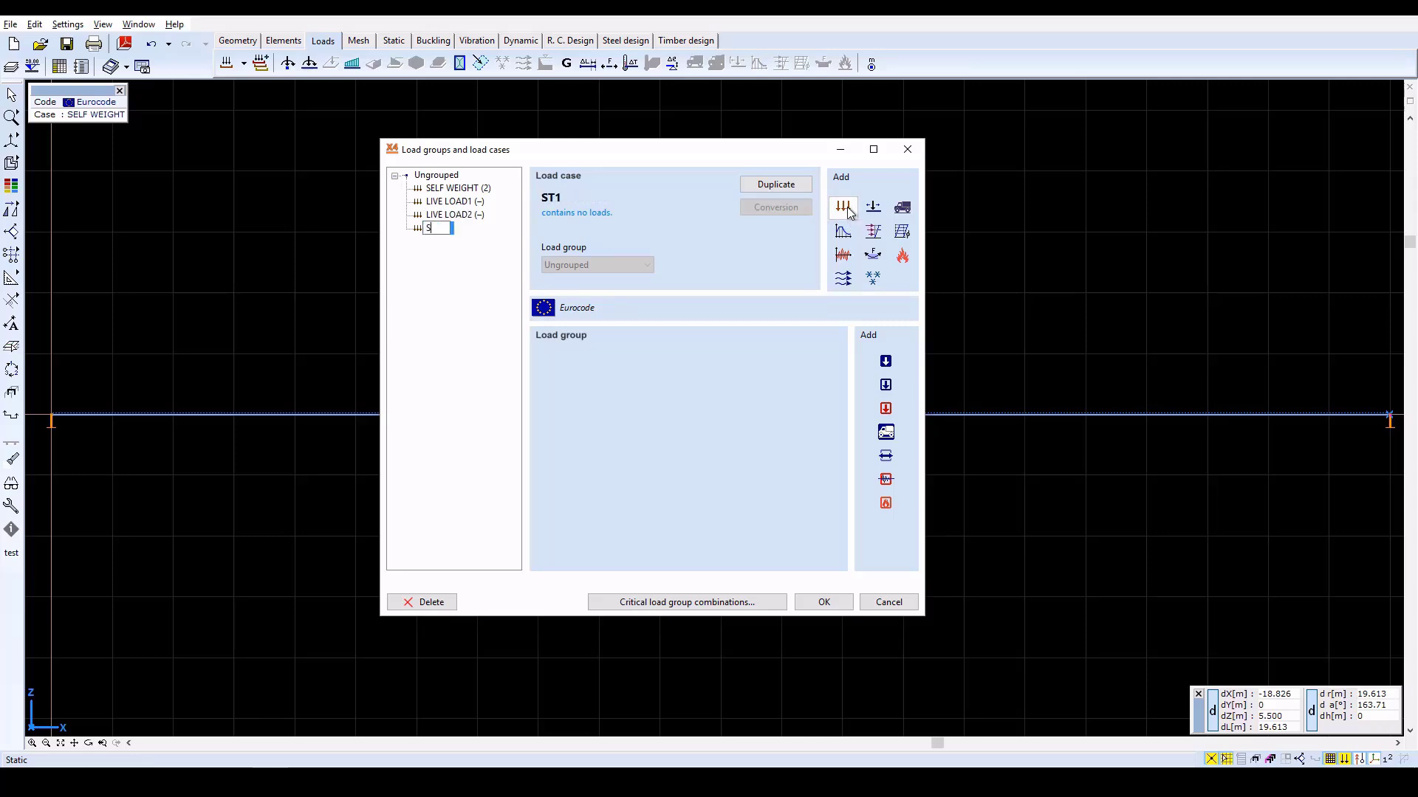
{"action": "type", "text": "UPPORT DISPLACEMENT"}
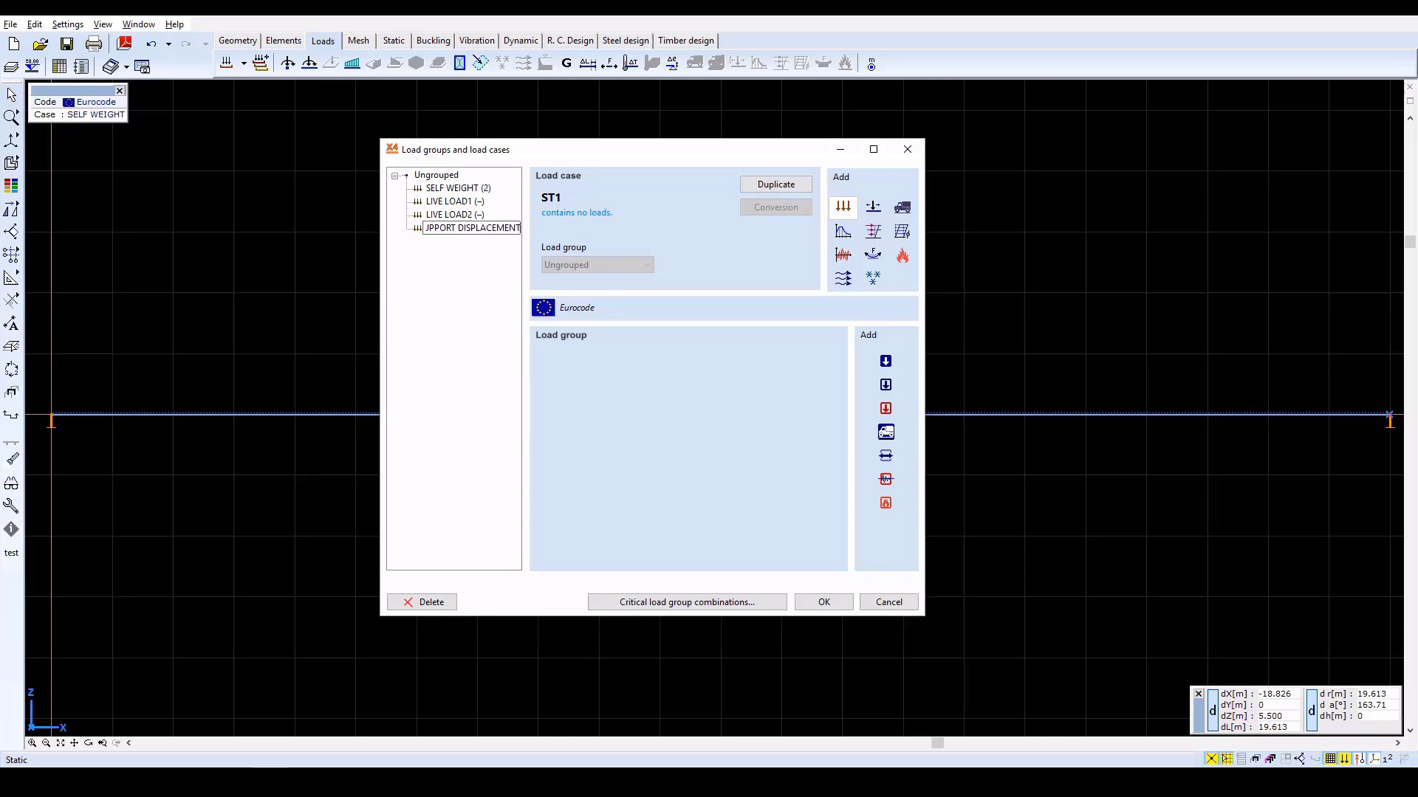
{"action": "key", "text": "Return"}
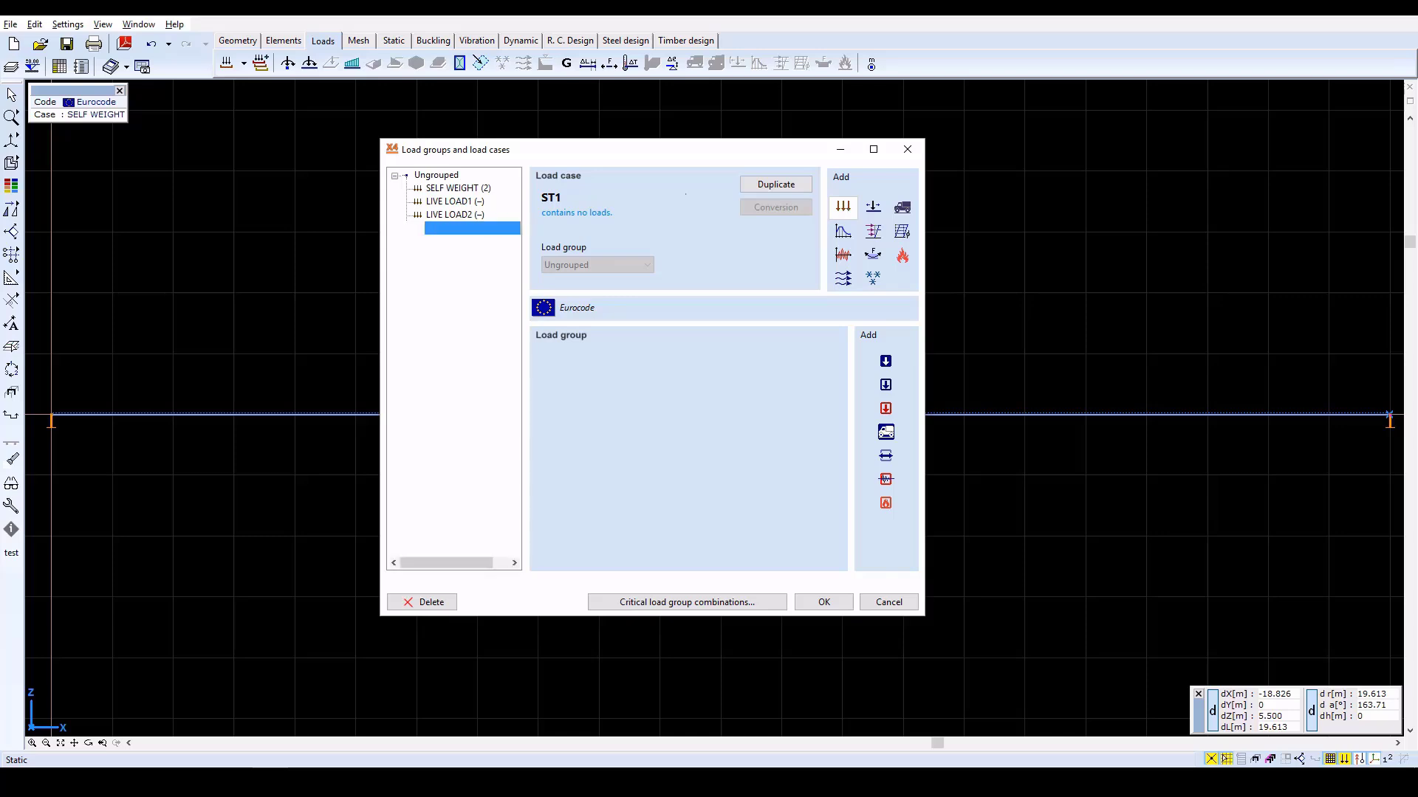
In the LIVE LOAD1 case, apply a uniform distributed load of pZ = -17.5 kN/m along the whole 12 m span
{"action": "left_click", "coordinate": [465, 202]}
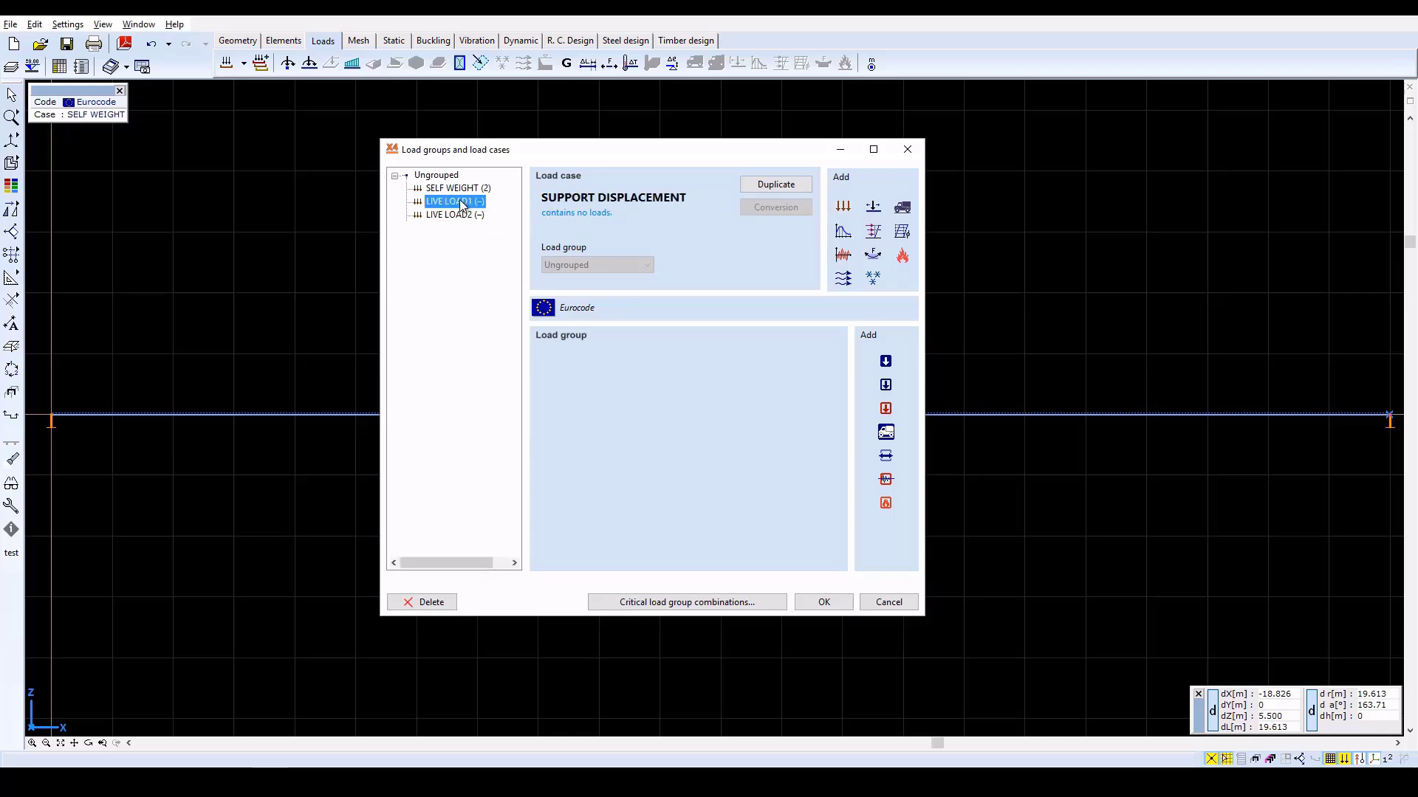
{"action": "left_click", "coordinate": [819, 602]}
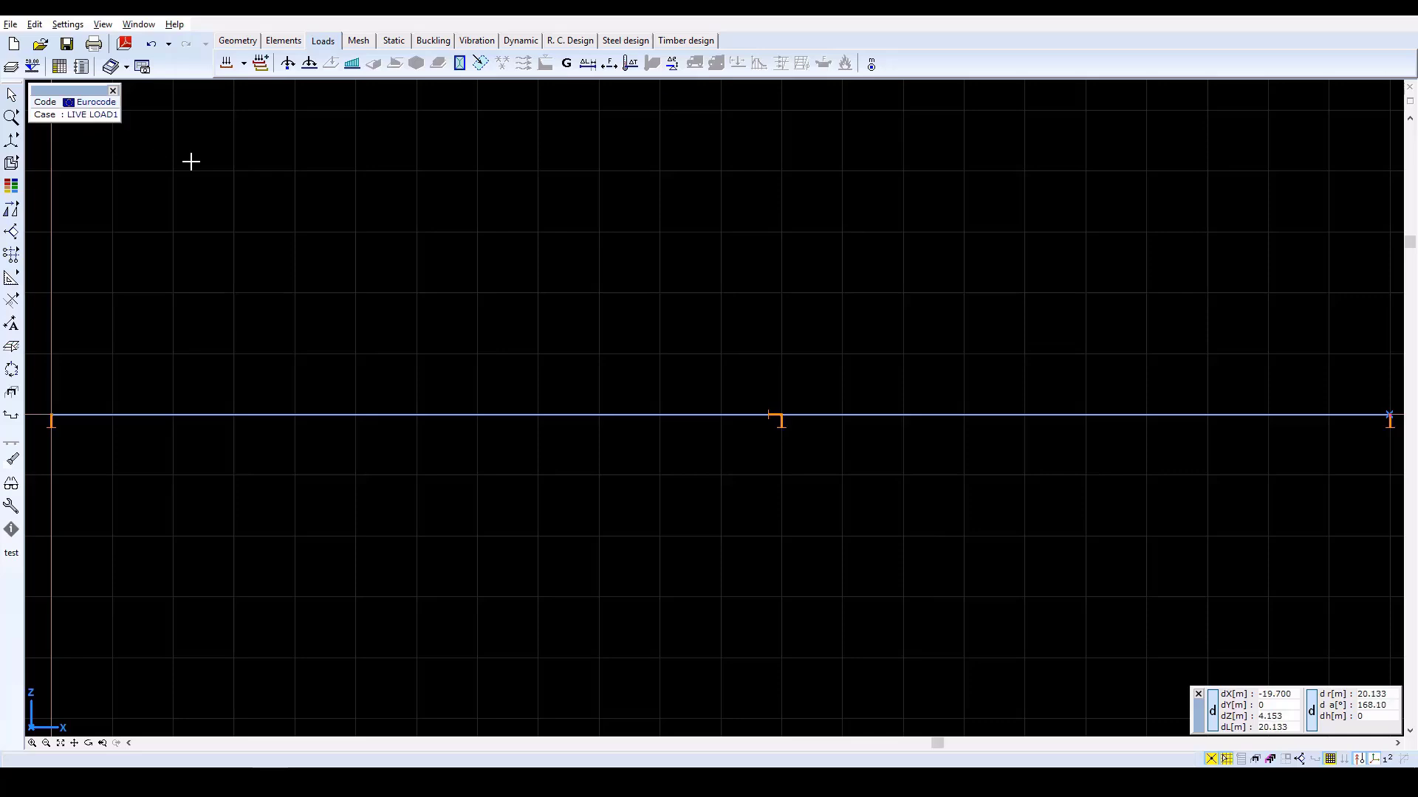
{"action": "left_click", "coordinate": [354, 65]}
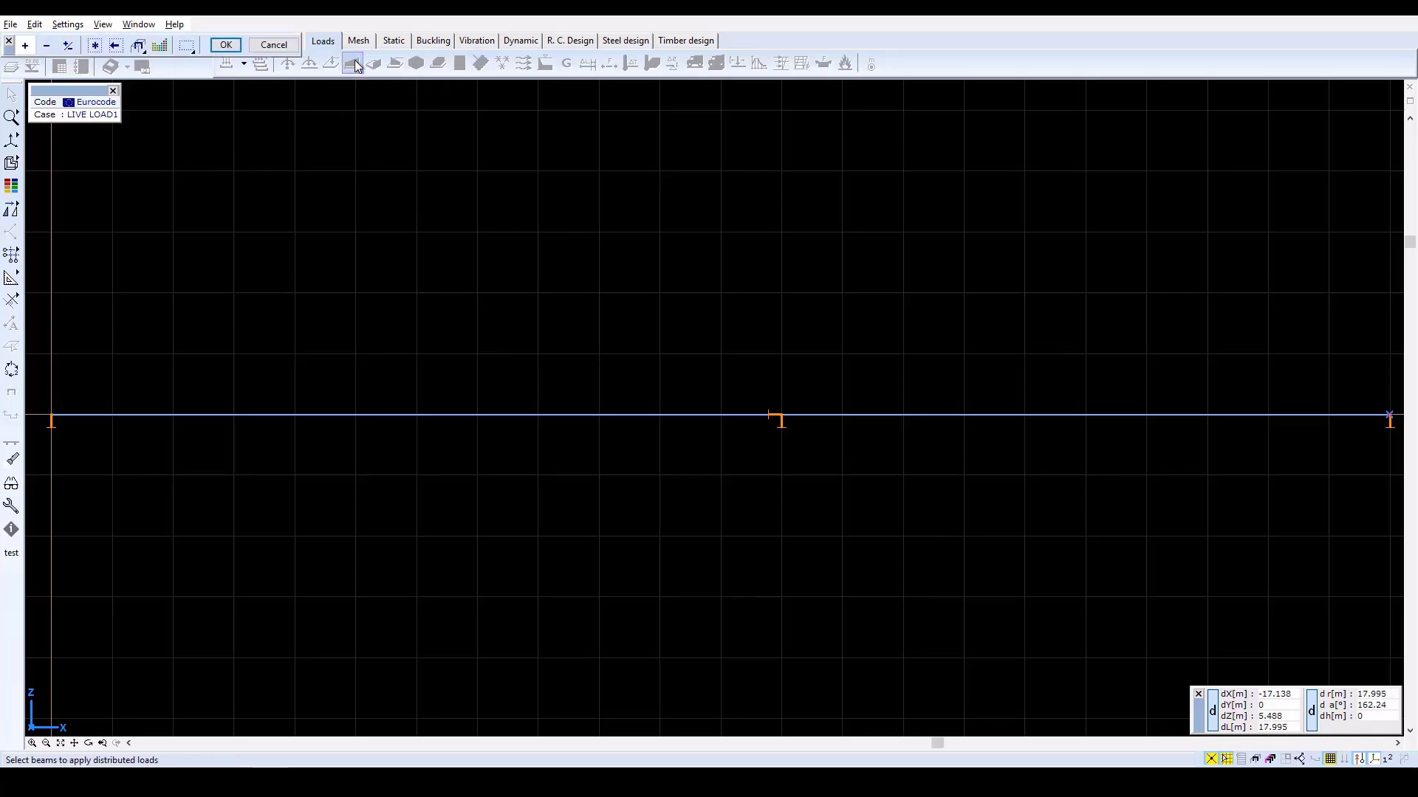
{"action": "left_click", "coordinate": [295, 416]}
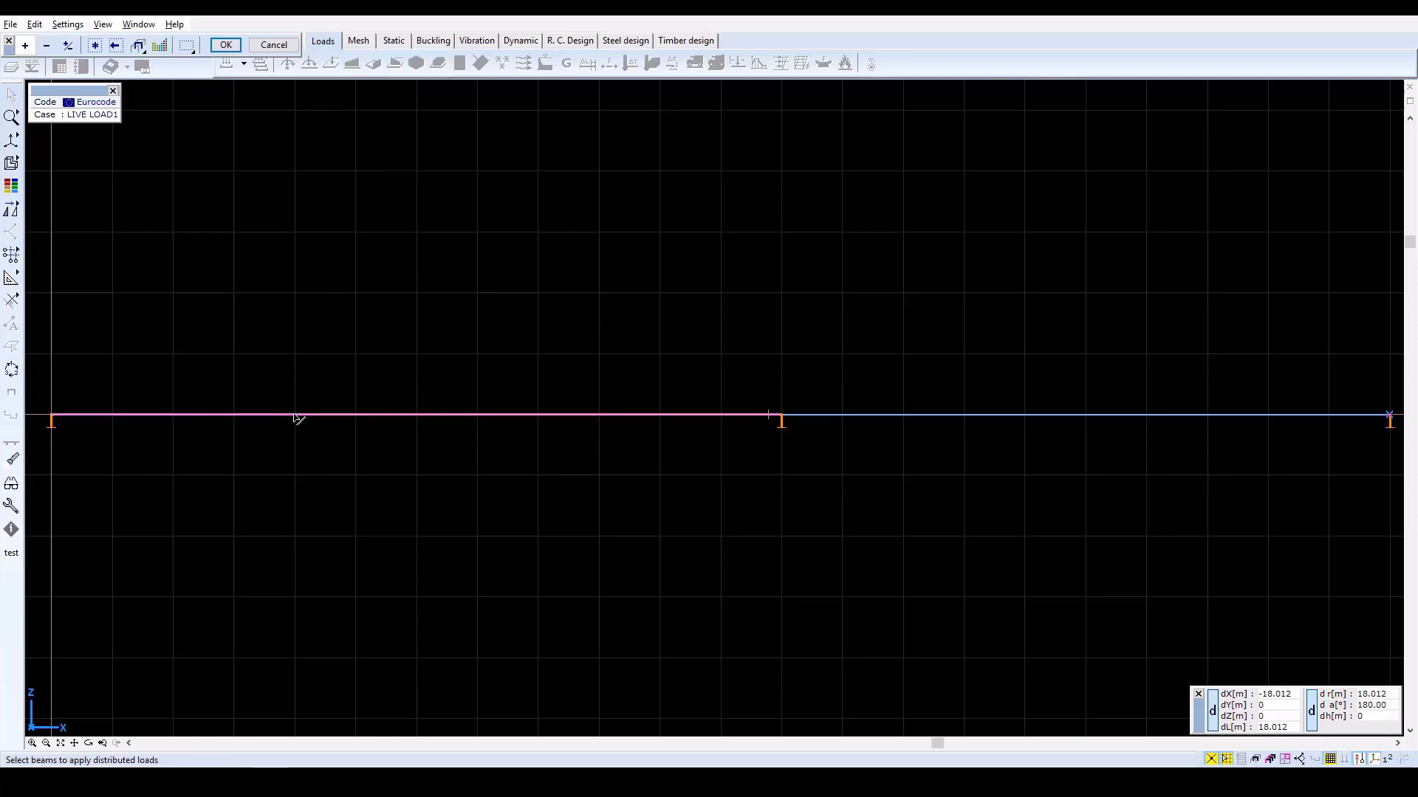
{"action": "left_click", "coordinate": [225, 44]}
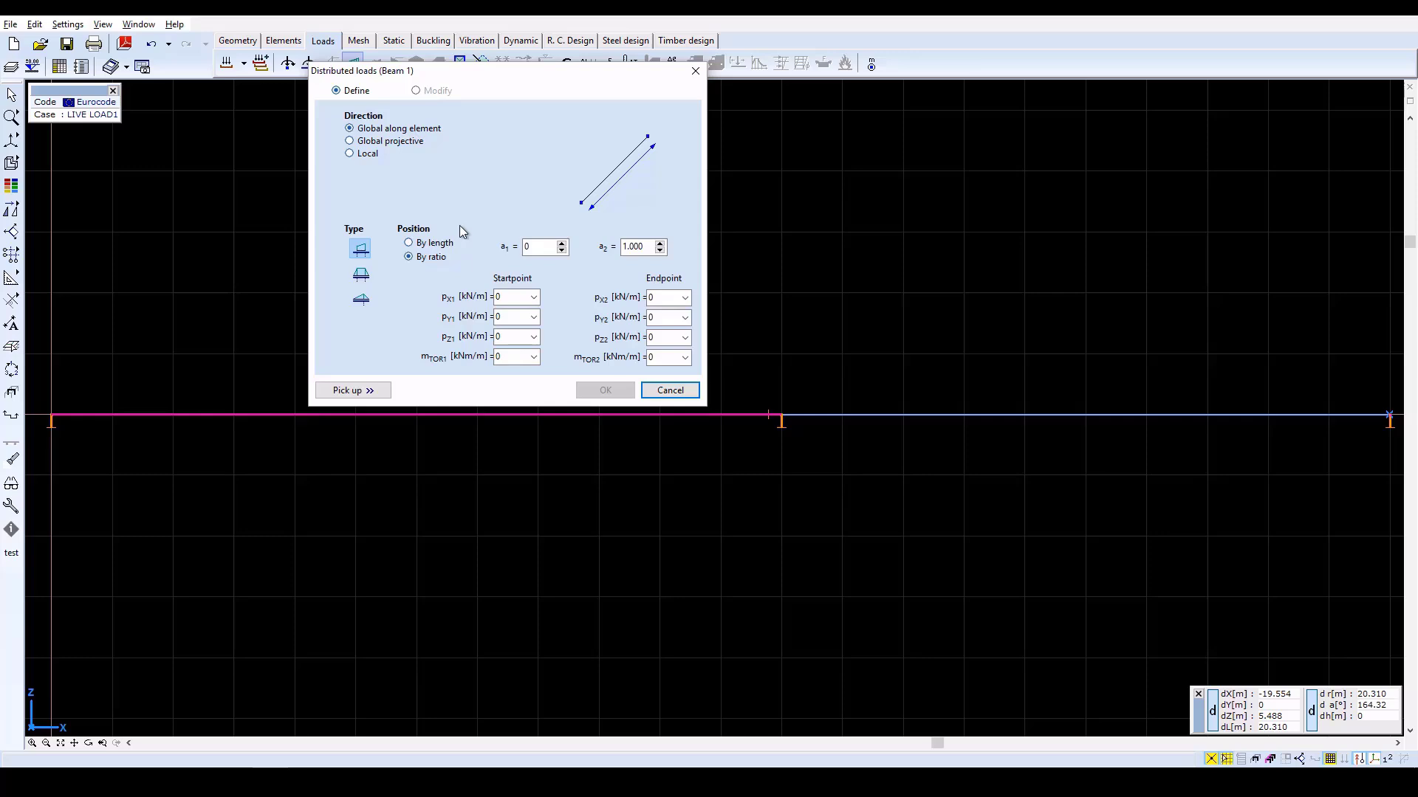
{"action": "double_click", "coordinate": [517, 337]}
{"action": "type", "text": "-17.5"}
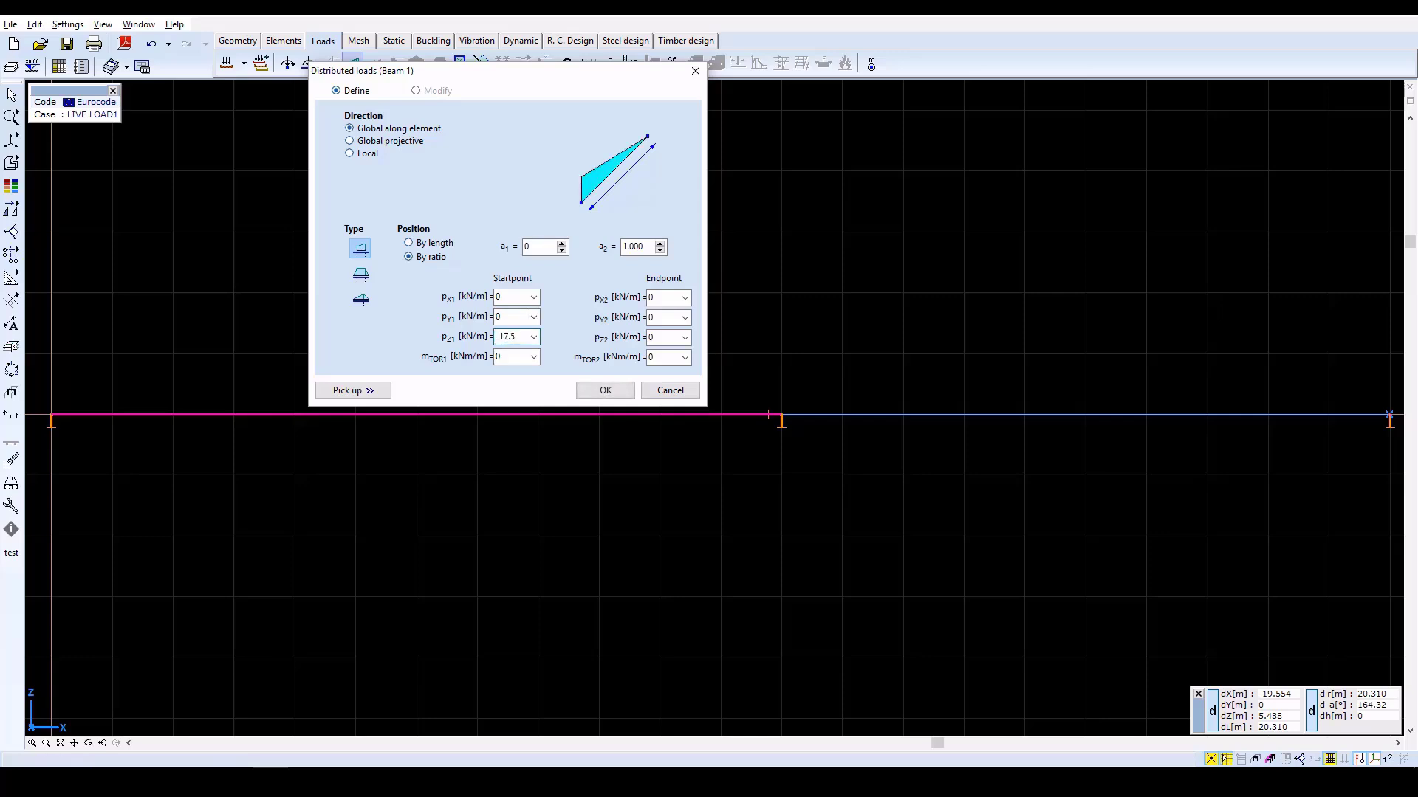
{"action": "key", "text": "Tab"}
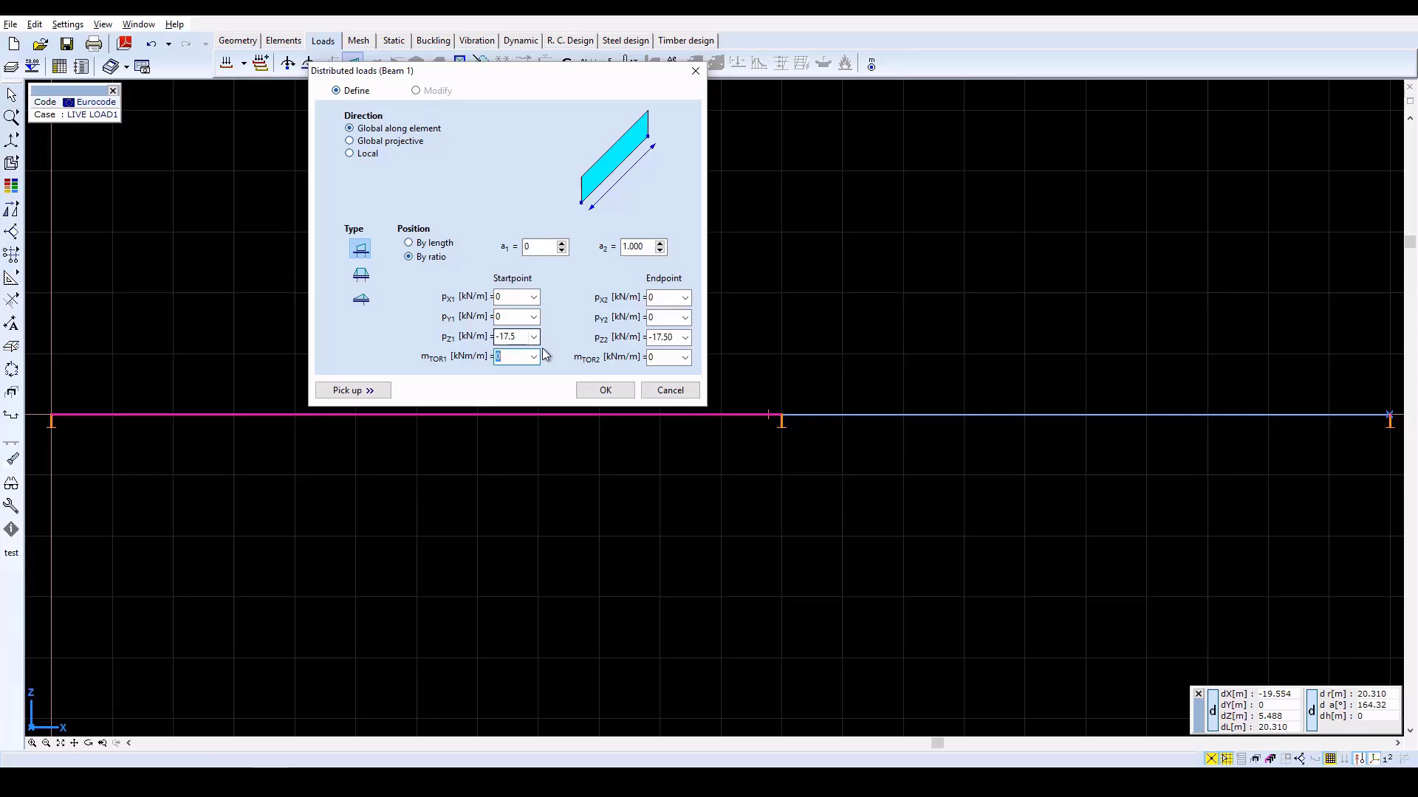
{"action": "left_click", "coordinate": [603, 391]}
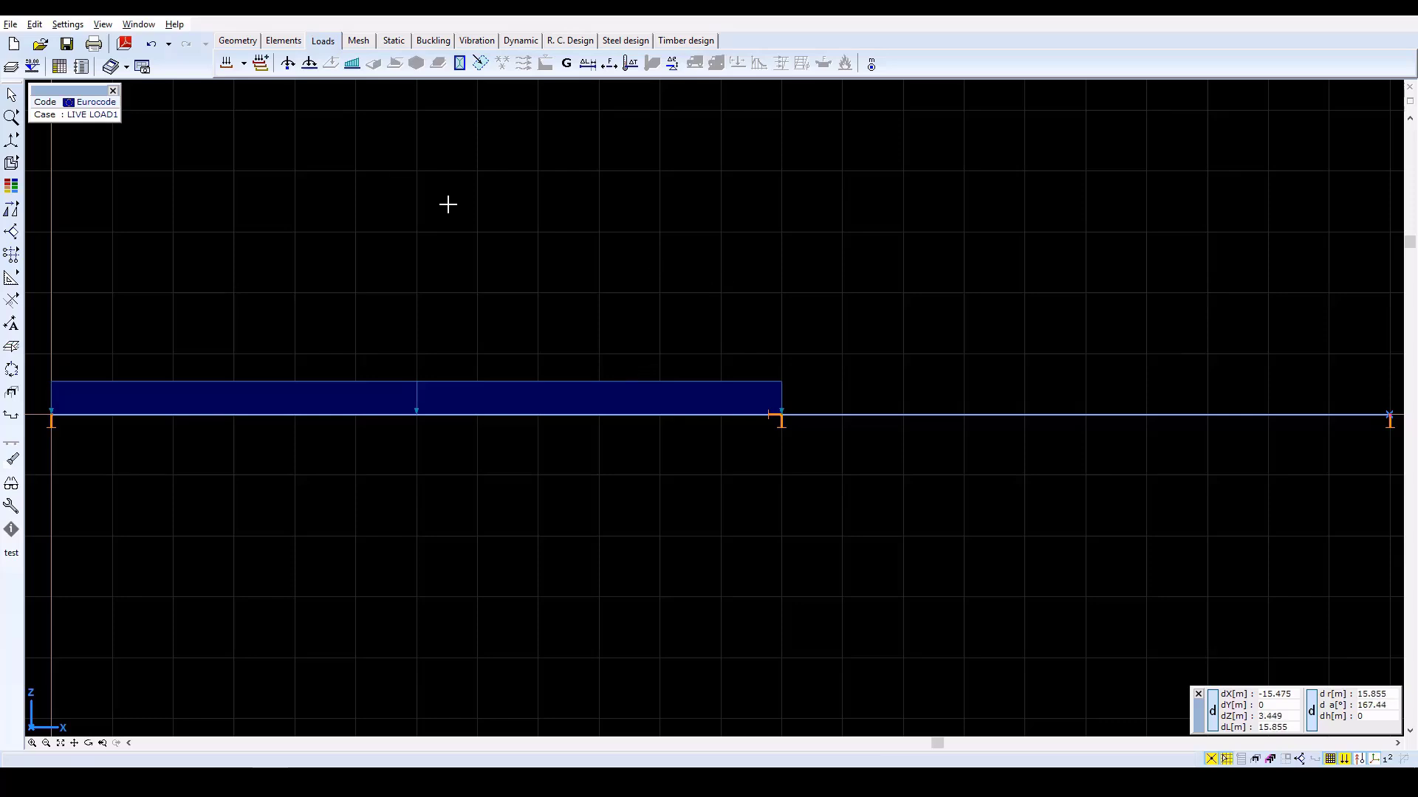
In the LIVE LOAD2 case, apply a uniform distributed load of pZ = -17.5 kN/m along the whole 10 m span
{"action": "left_click", "coordinate": [244, 64]}
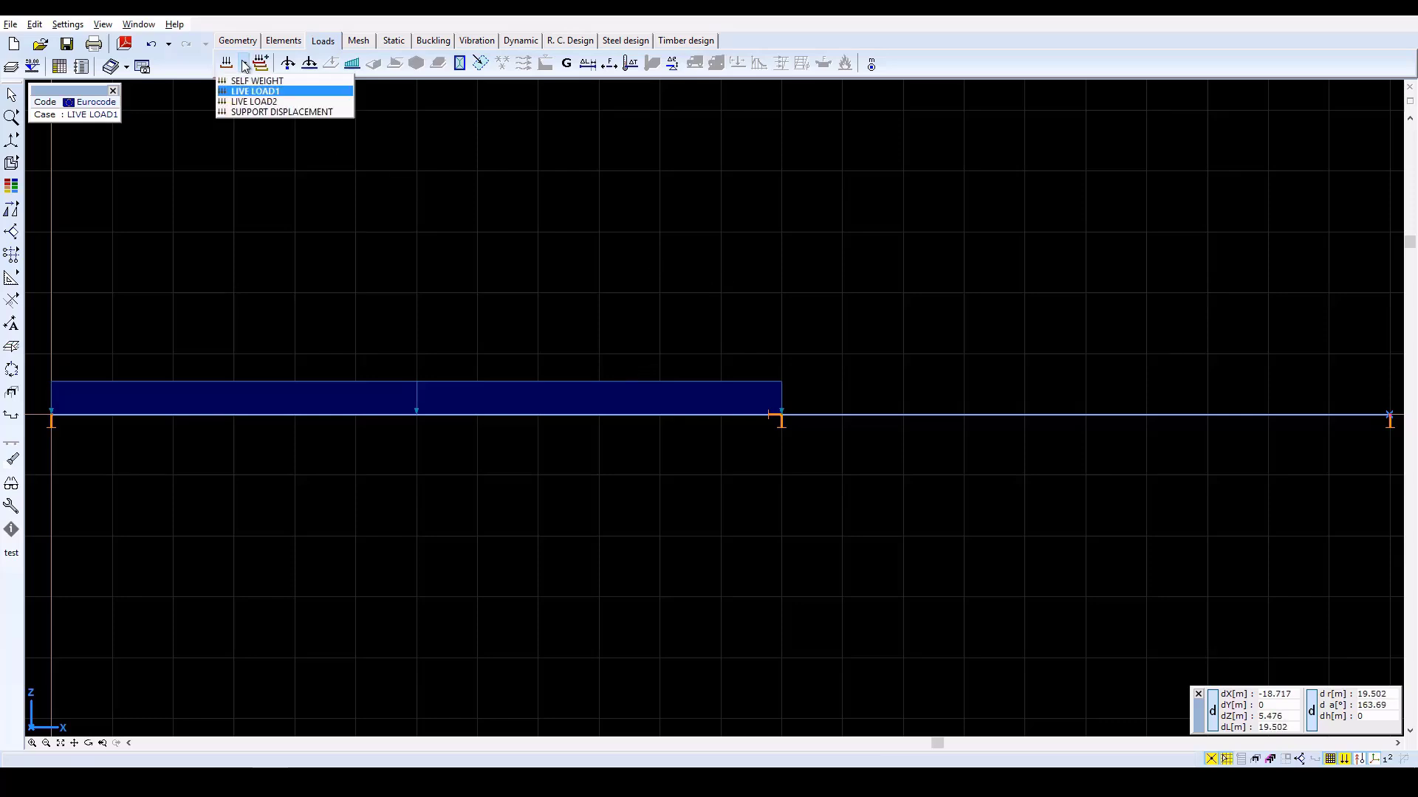
{"action": "left_click", "coordinate": [294, 101]}
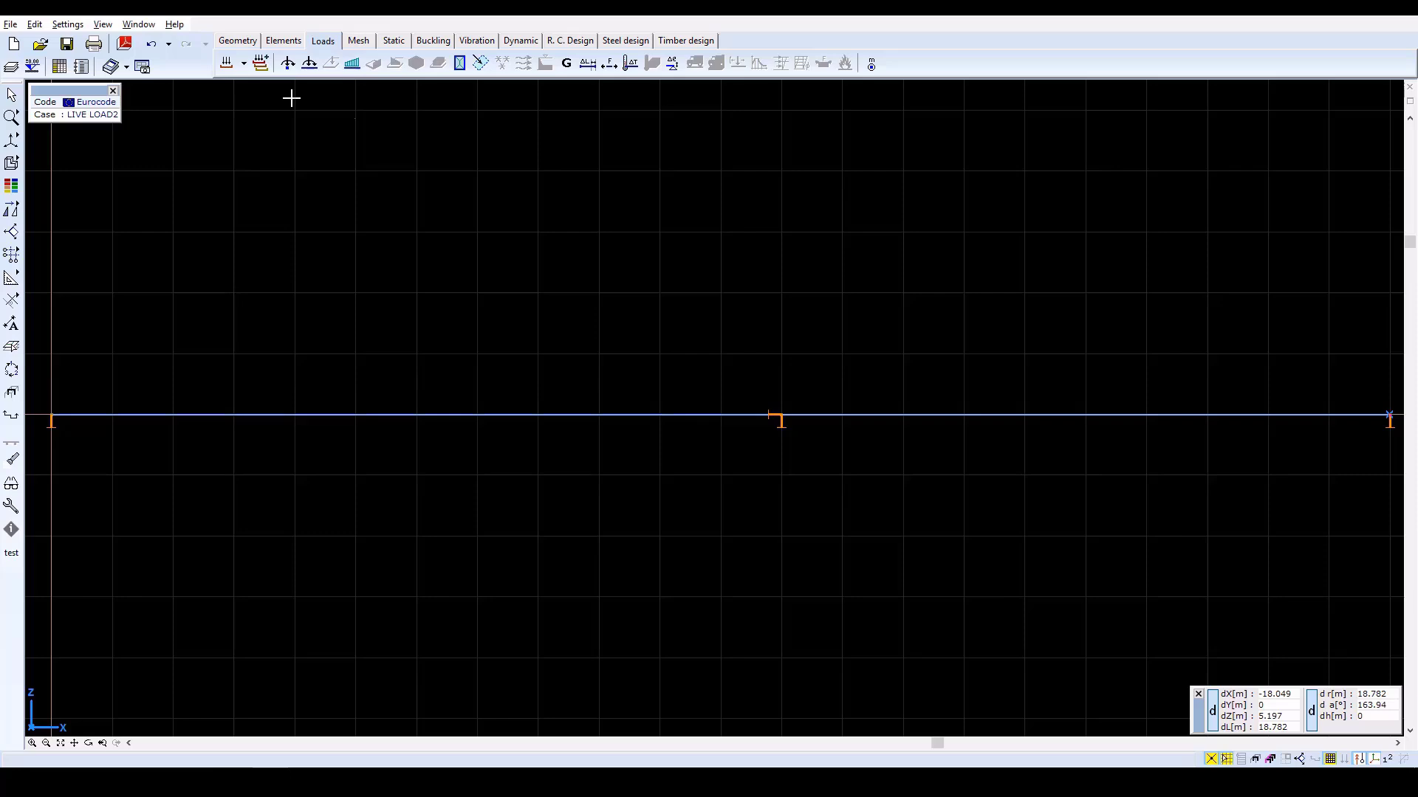
{"action": "left_click", "coordinate": [352, 65]}
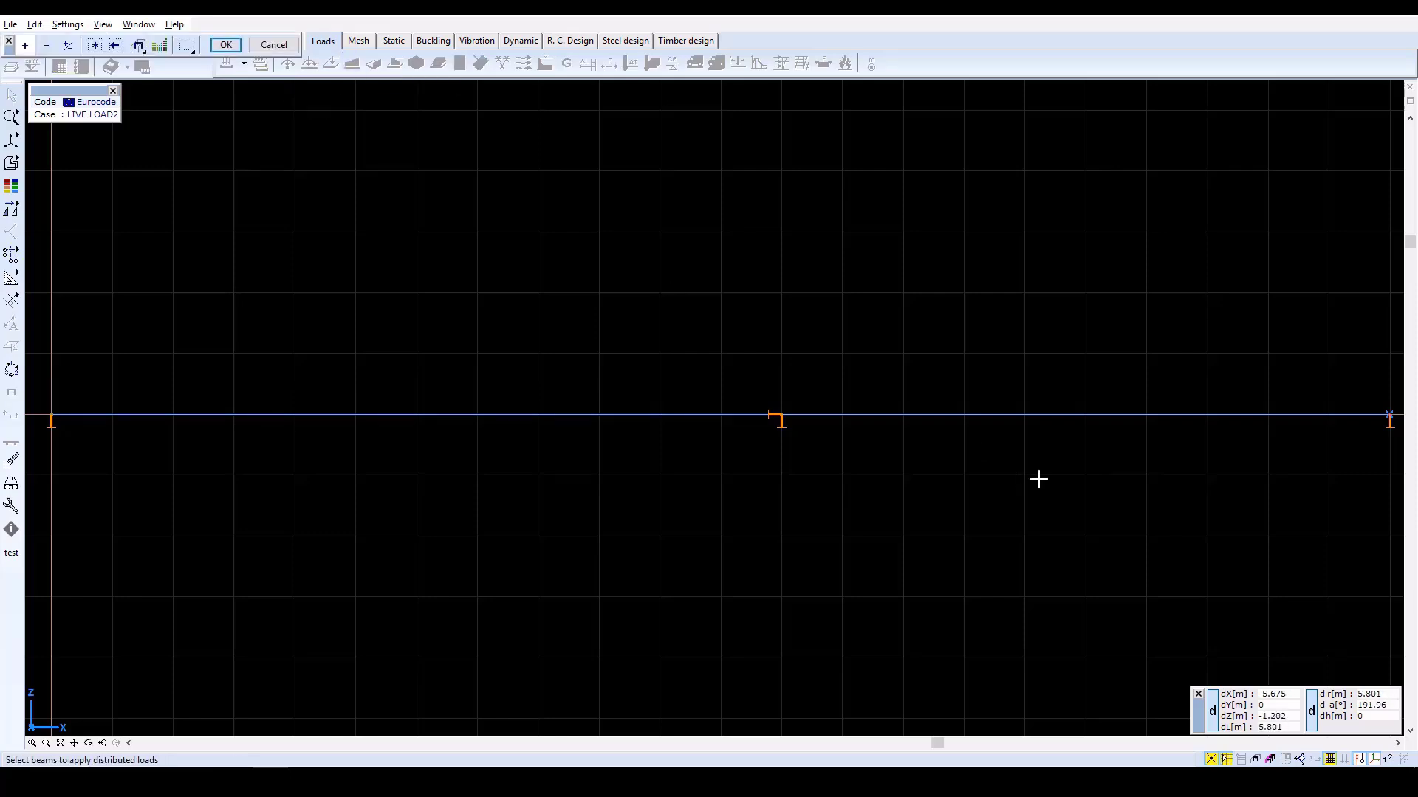
{"action": "left_click", "coordinate": [984, 414]}
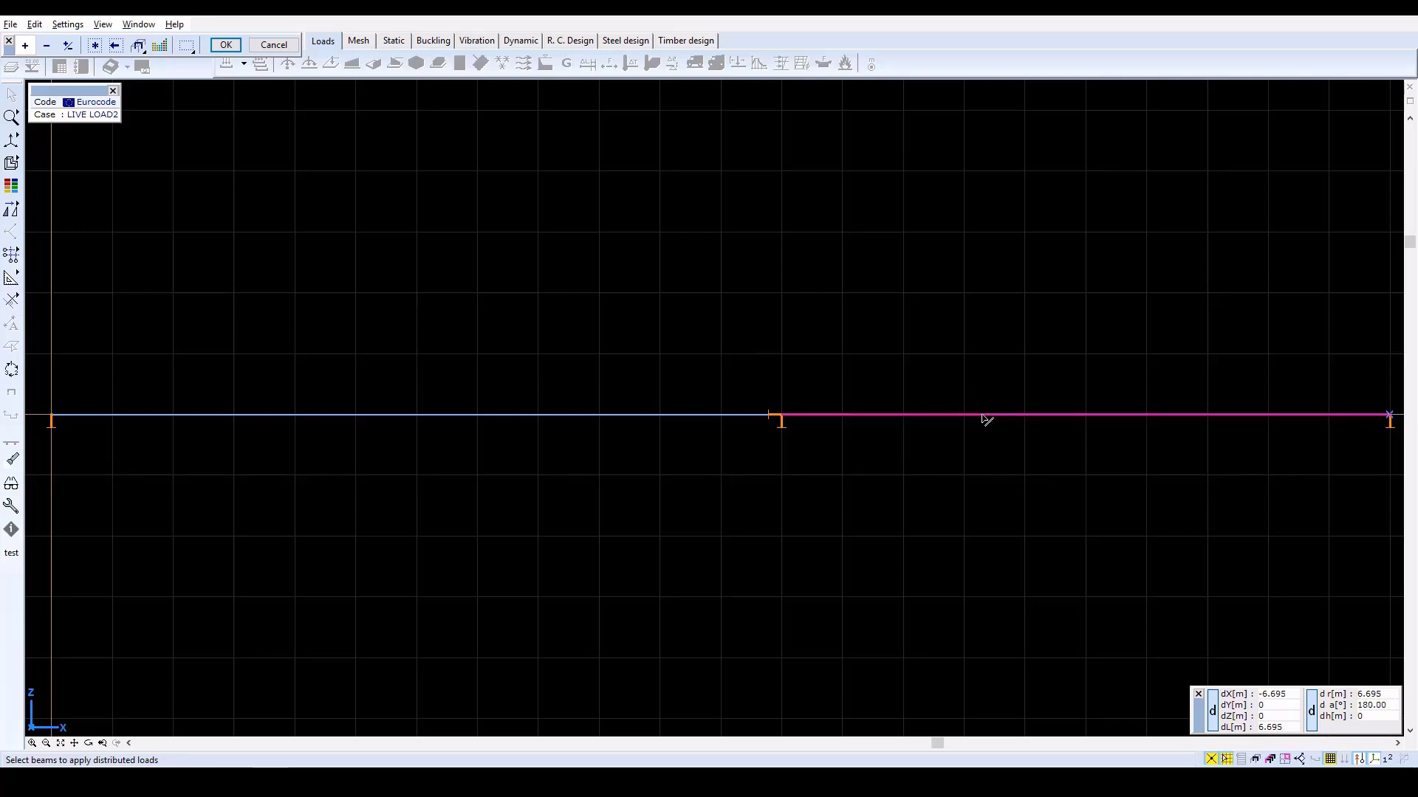
{"action": "left_click", "coordinate": [225, 44]}
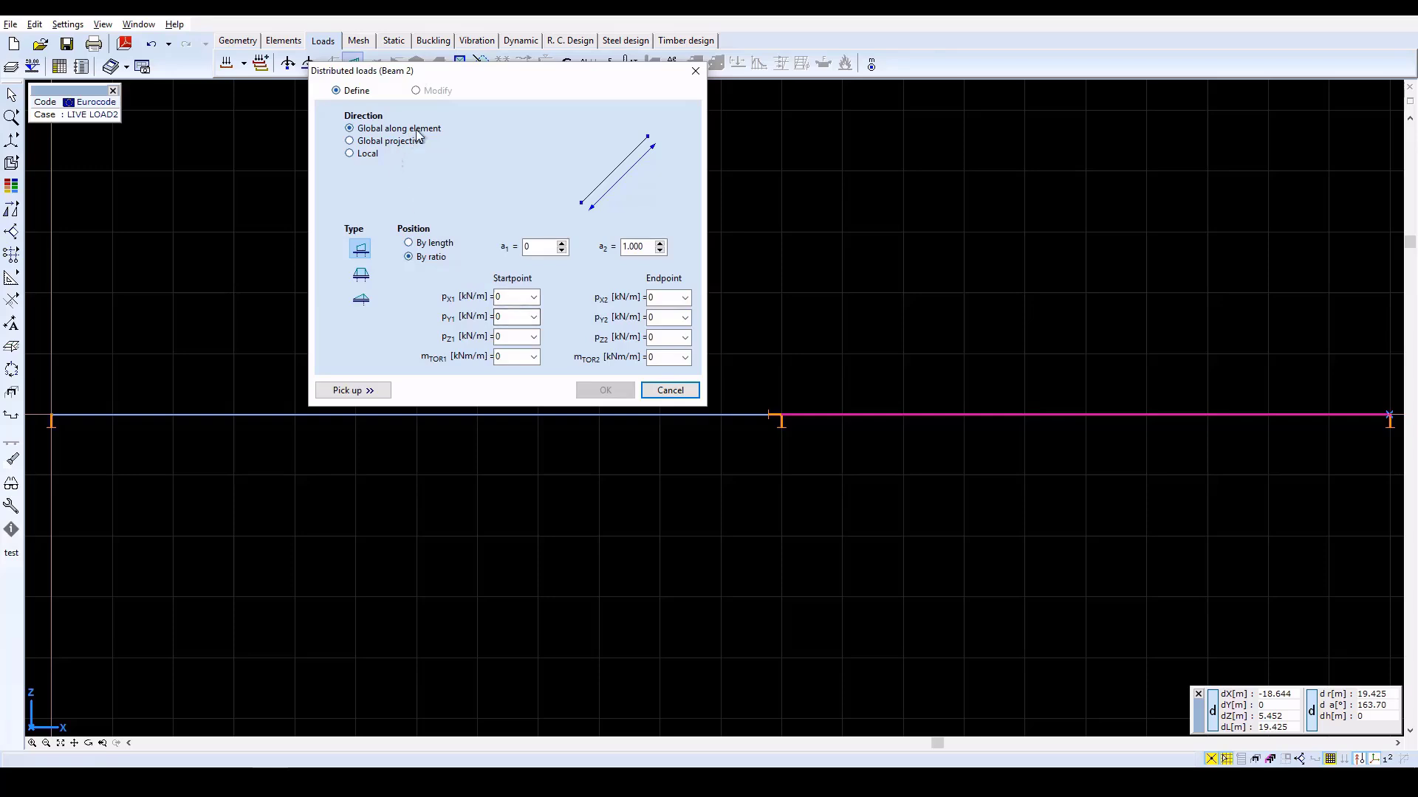
{"action": "double_click", "coordinate": [510, 337]}
{"action": "type", "text": "-17."}
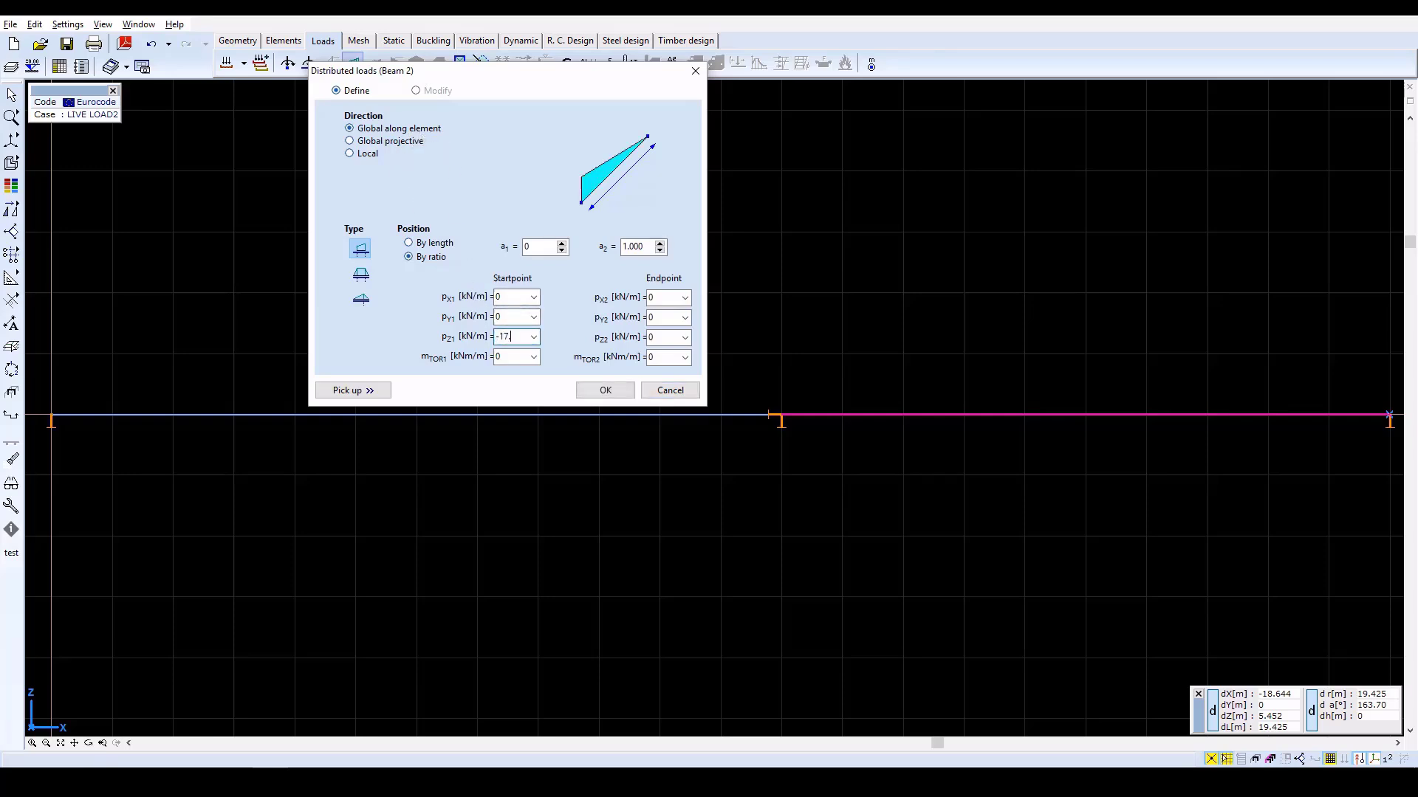
{"action": "type", "text": "5"}
{"action": "key", "text": "Tab"}
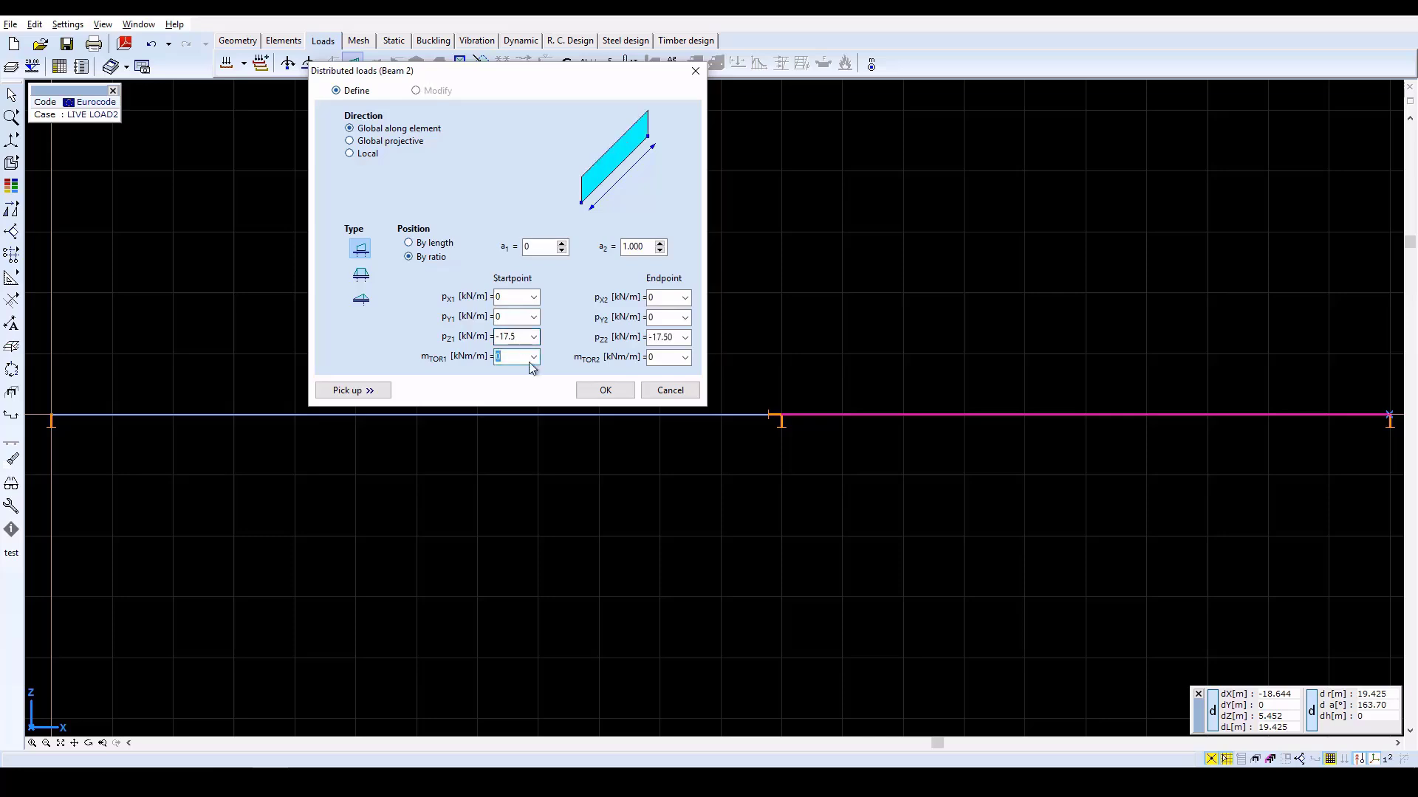
{"action": "left_click", "coordinate": [605, 391]}
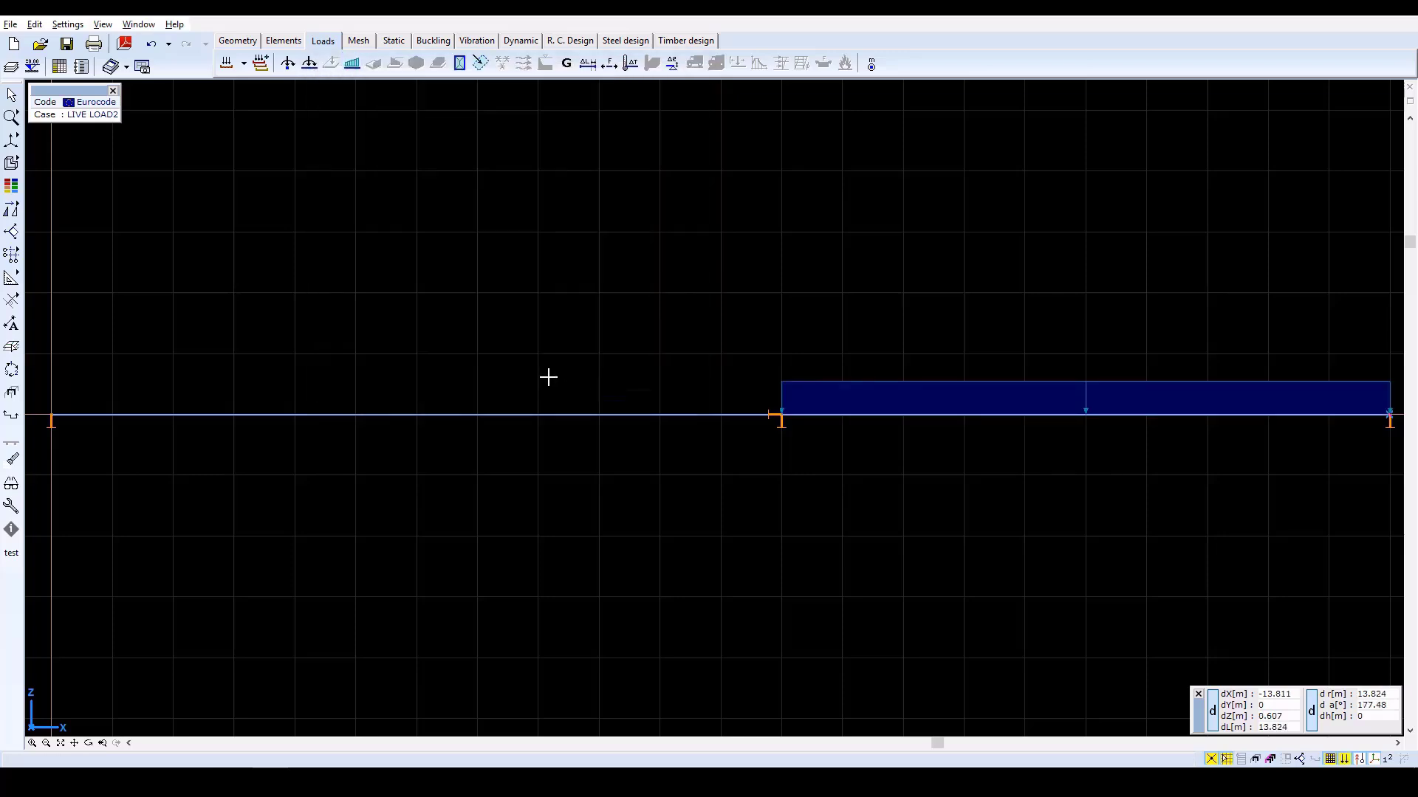
In the SUPPORT DISPLACEMENT case, apply a forced displacement of ez = 20 mm to the middle support
{"action": "left_click", "coordinate": [243, 64]}
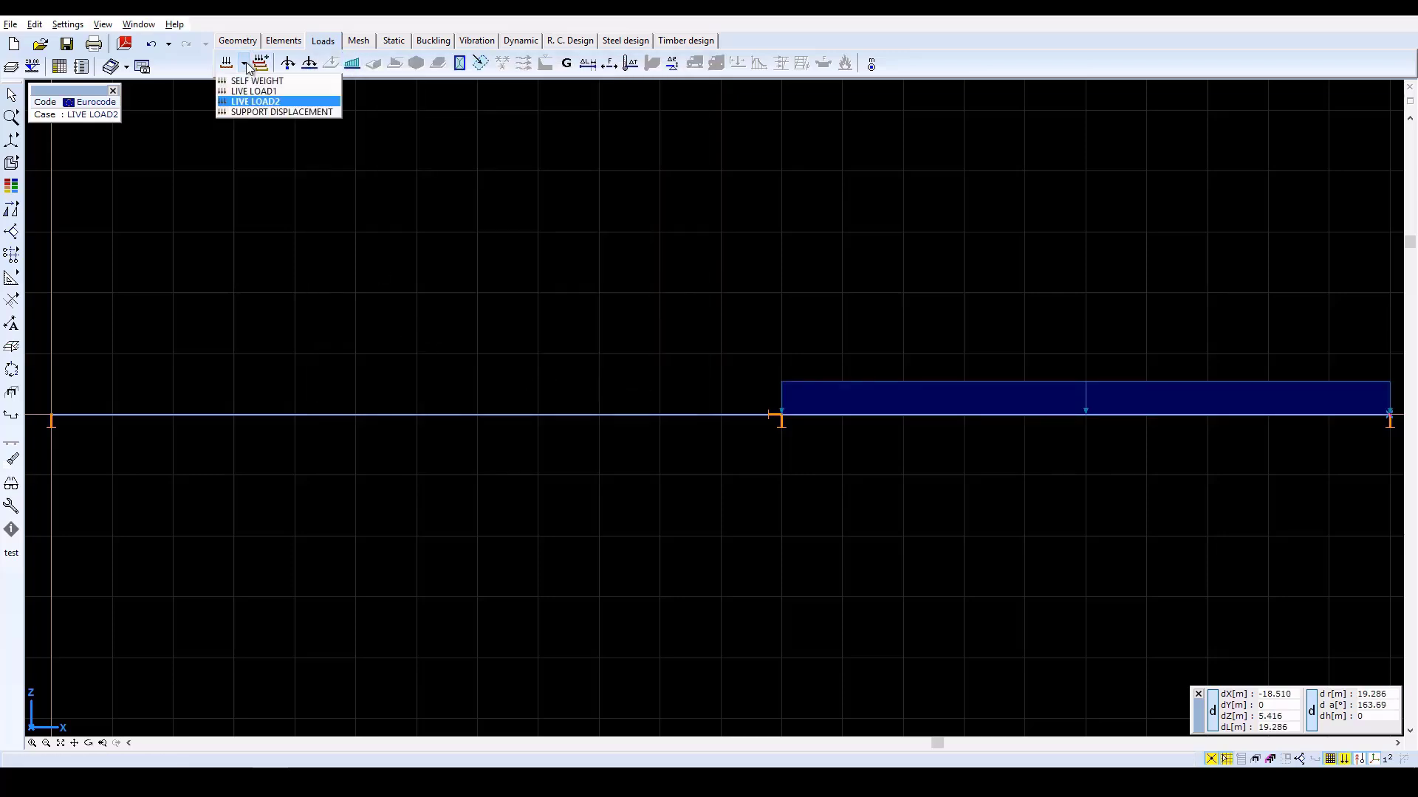
{"action": "left_click", "coordinate": [256, 113]}
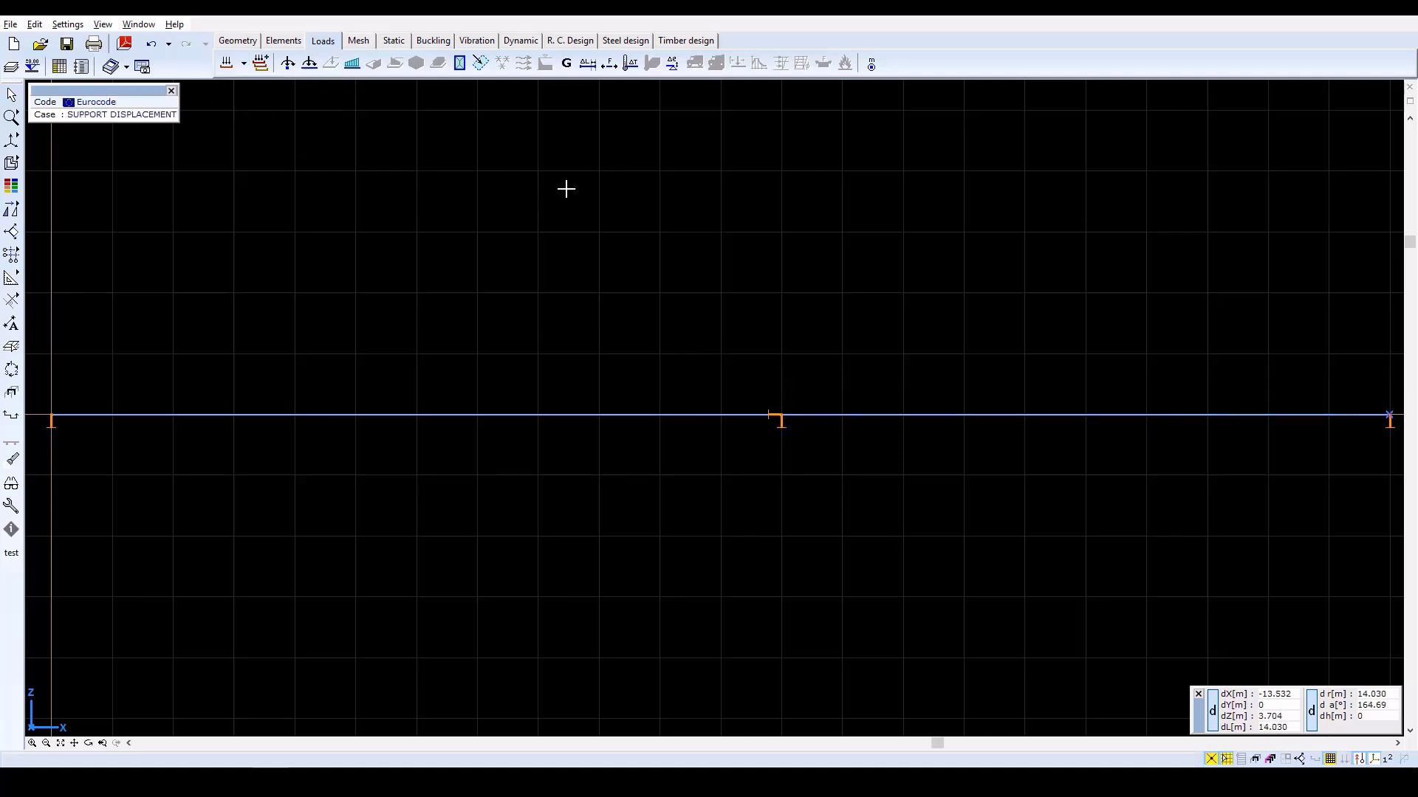
{"action": "left_click", "coordinate": [672, 64]}
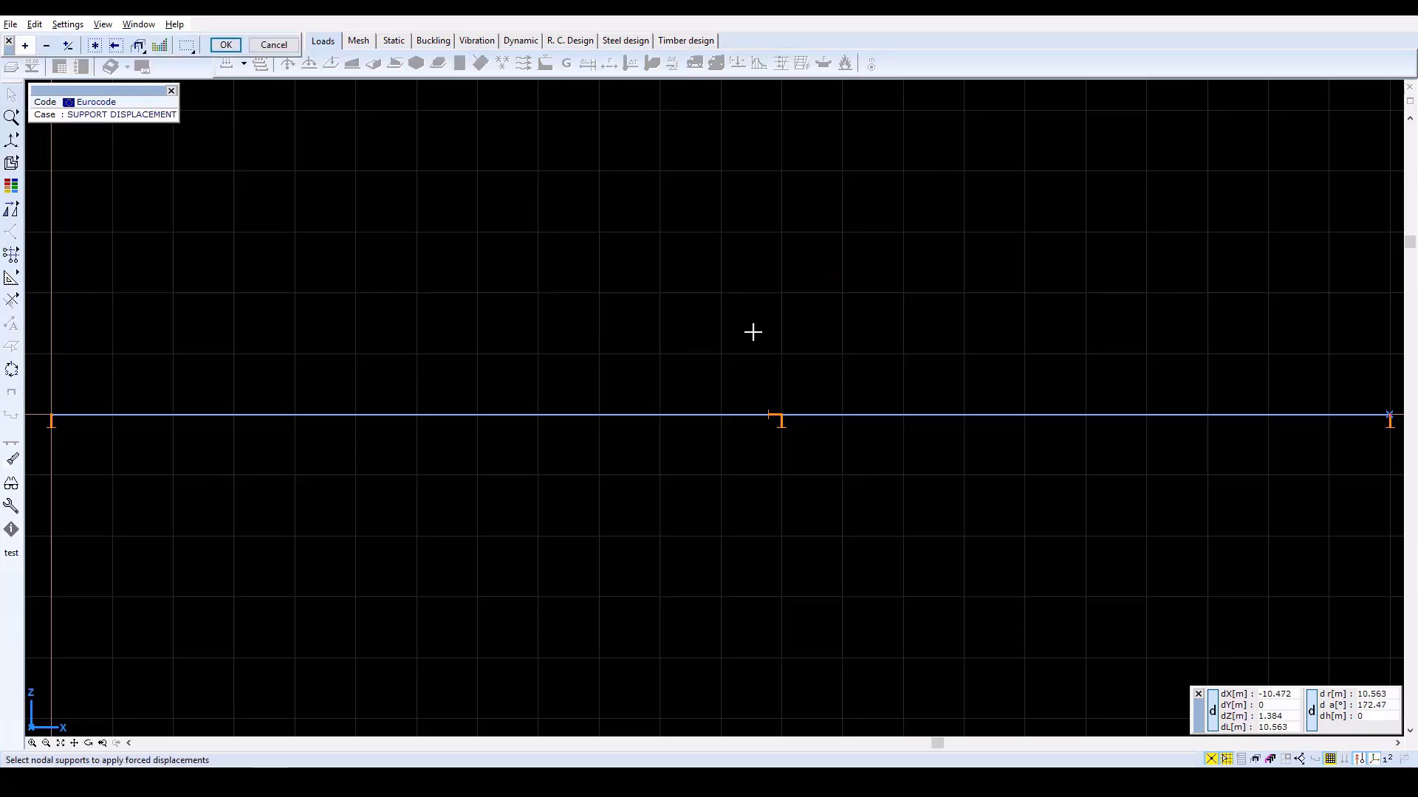
{"action": "left_click", "coordinate": [783, 418]}
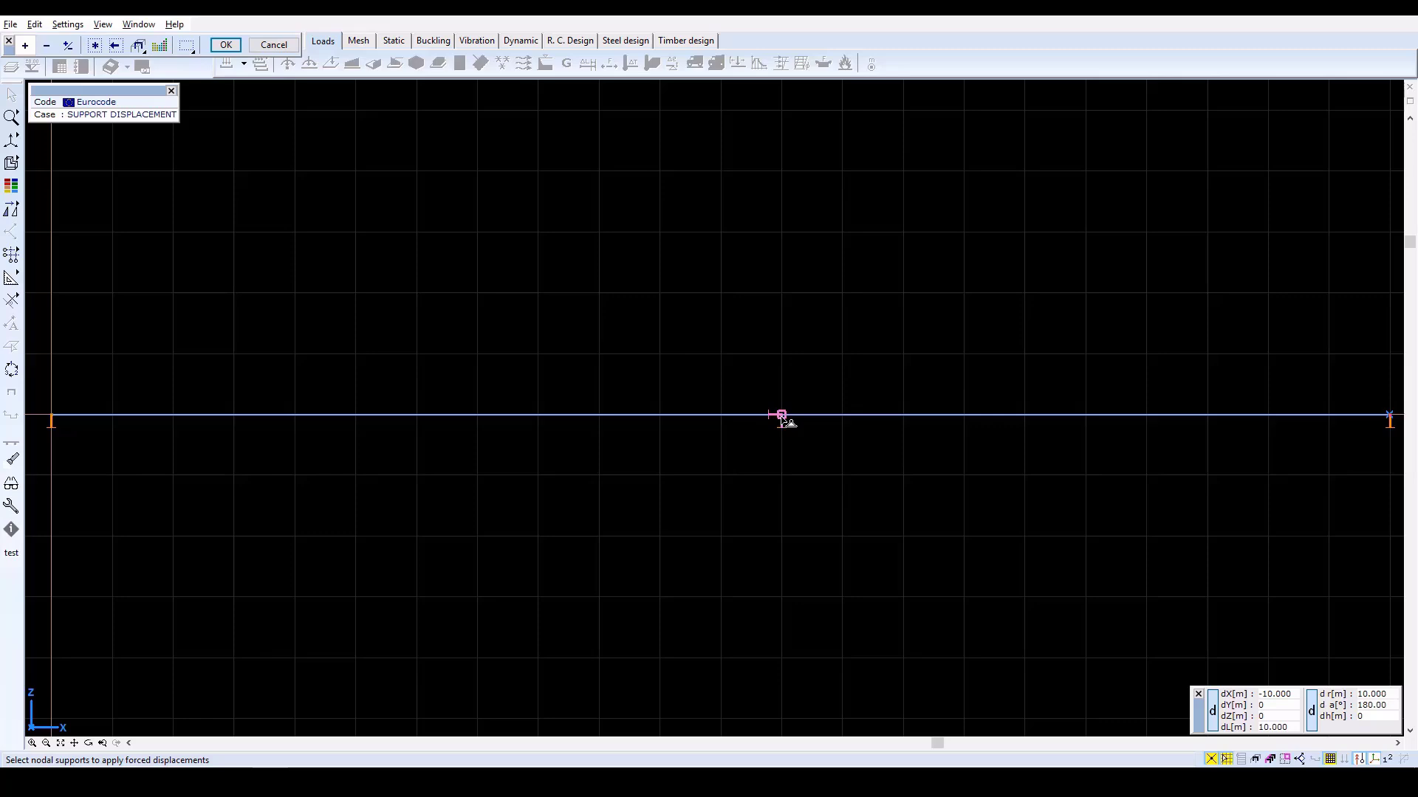
{"action": "left_click", "coordinate": [224, 45]}
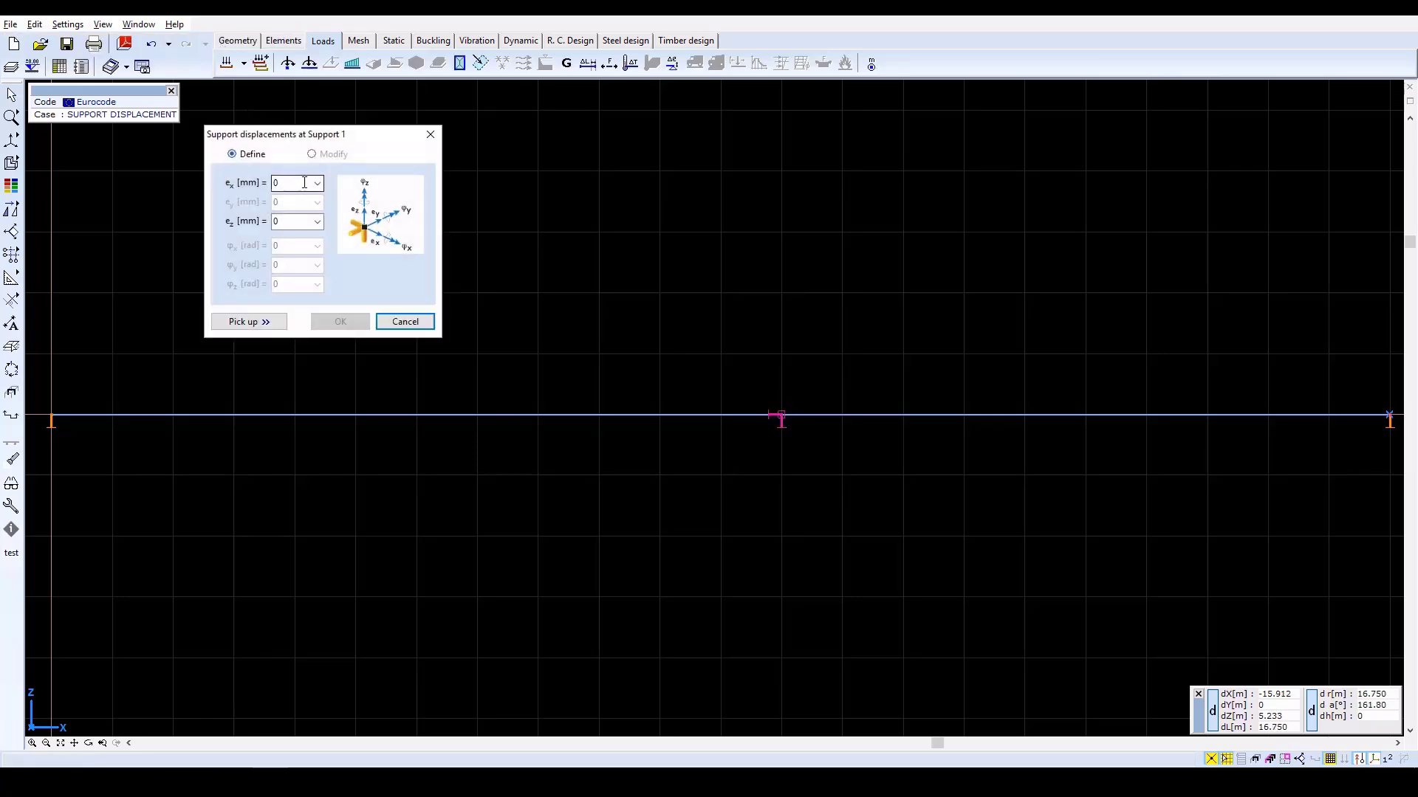
{"action": "left_click", "coordinate": [295, 222]}
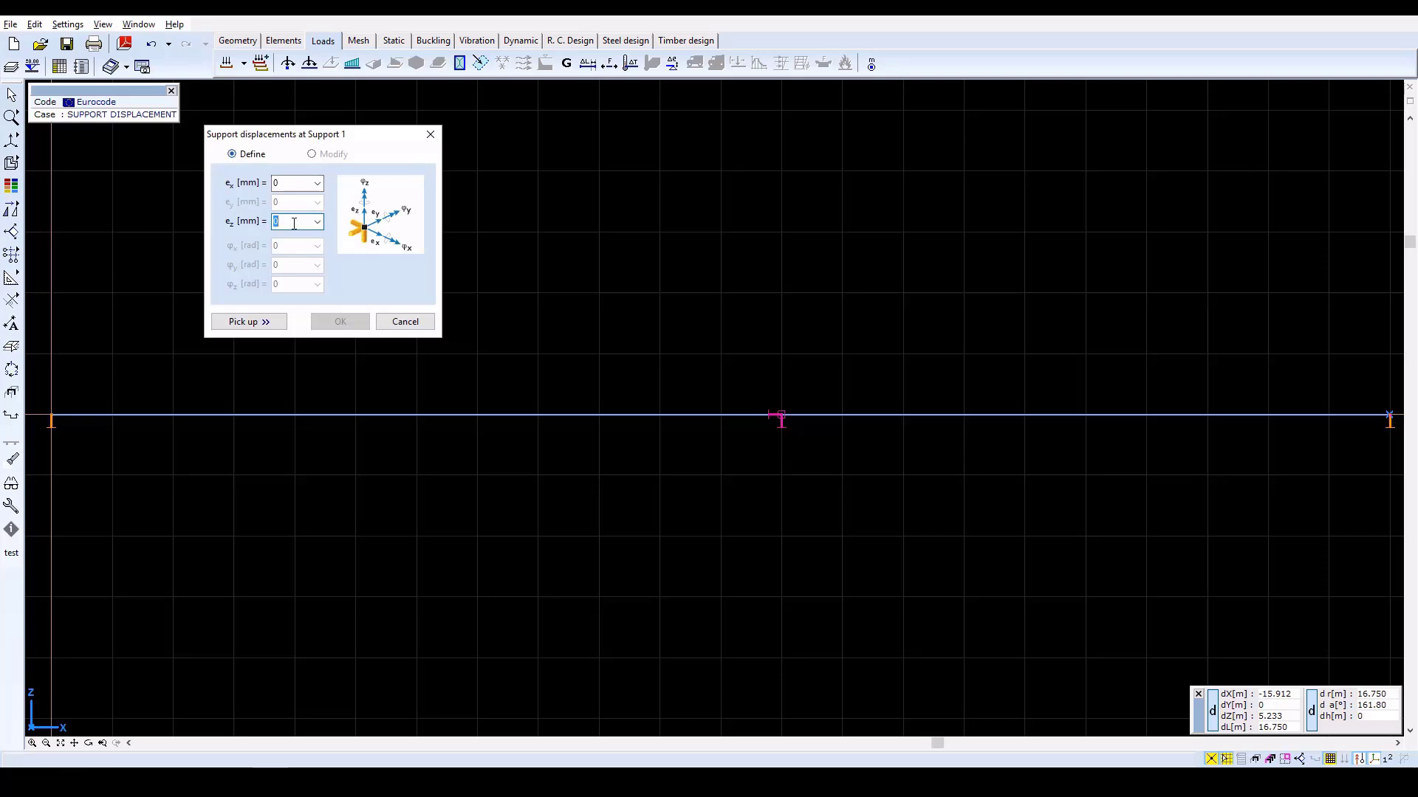
{"action": "type", "text": "20"}
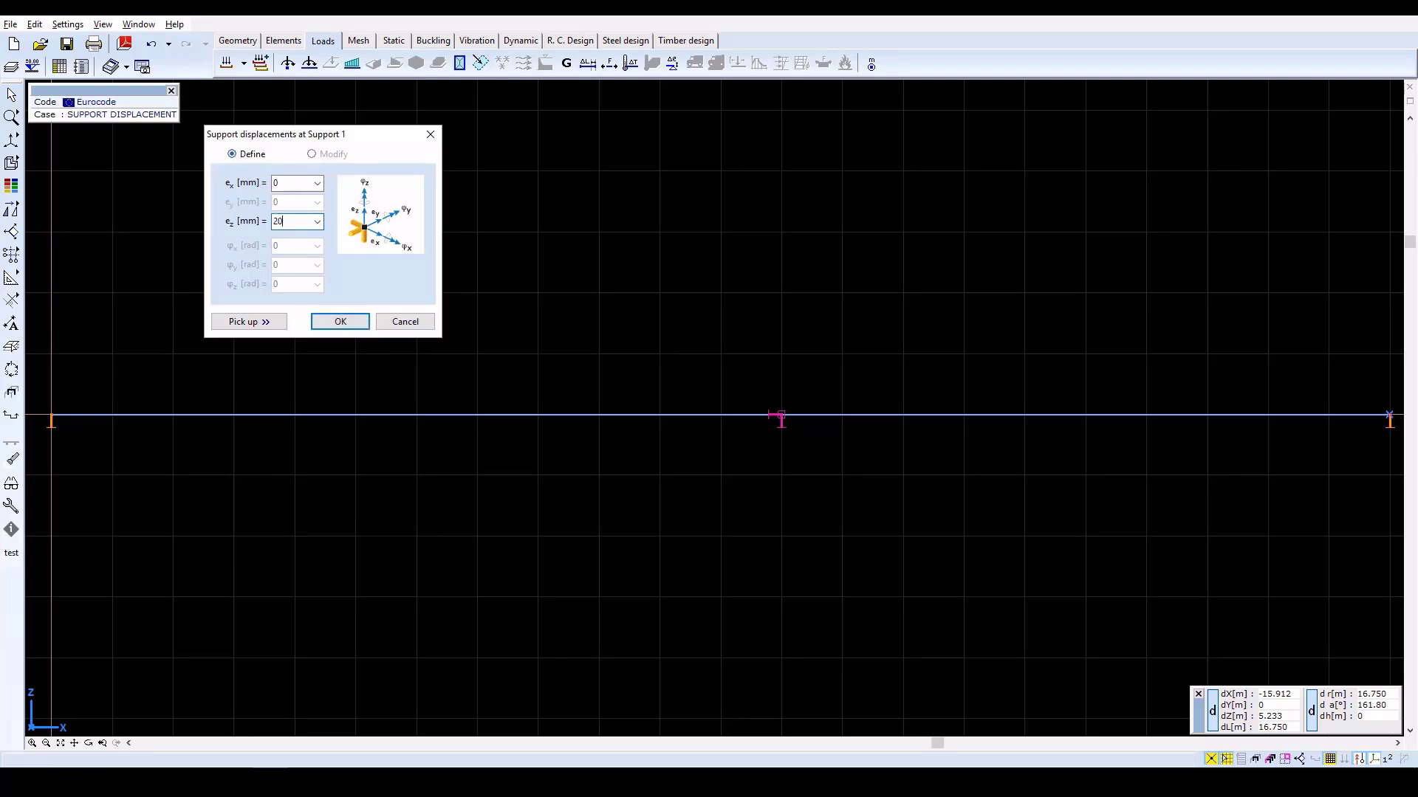
{"action": "left_click", "coordinate": [338, 323]}
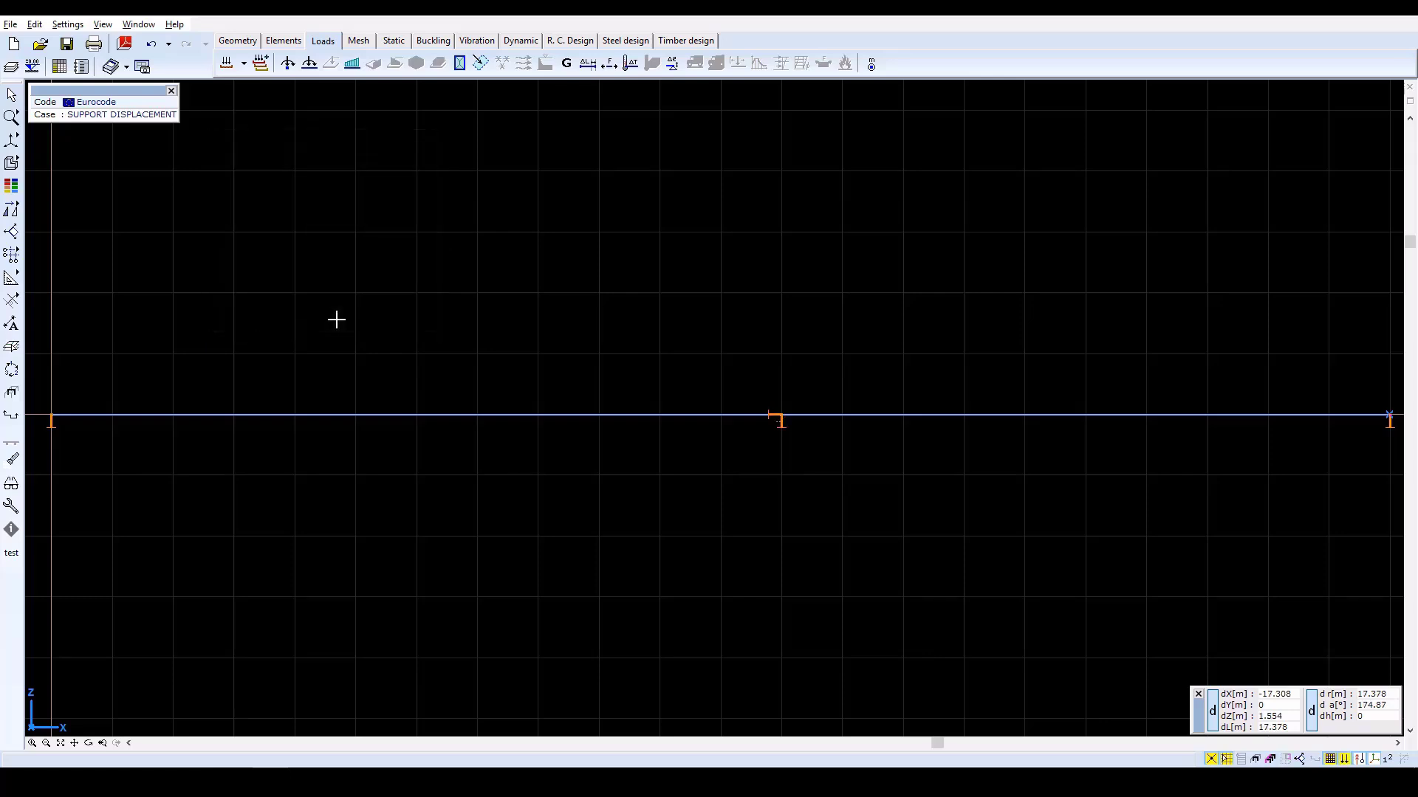
Add a custom load combination by load cases with the type ULS (Ultimate Limit State)
{"action": "left_click", "coordinate": [260, 65]}
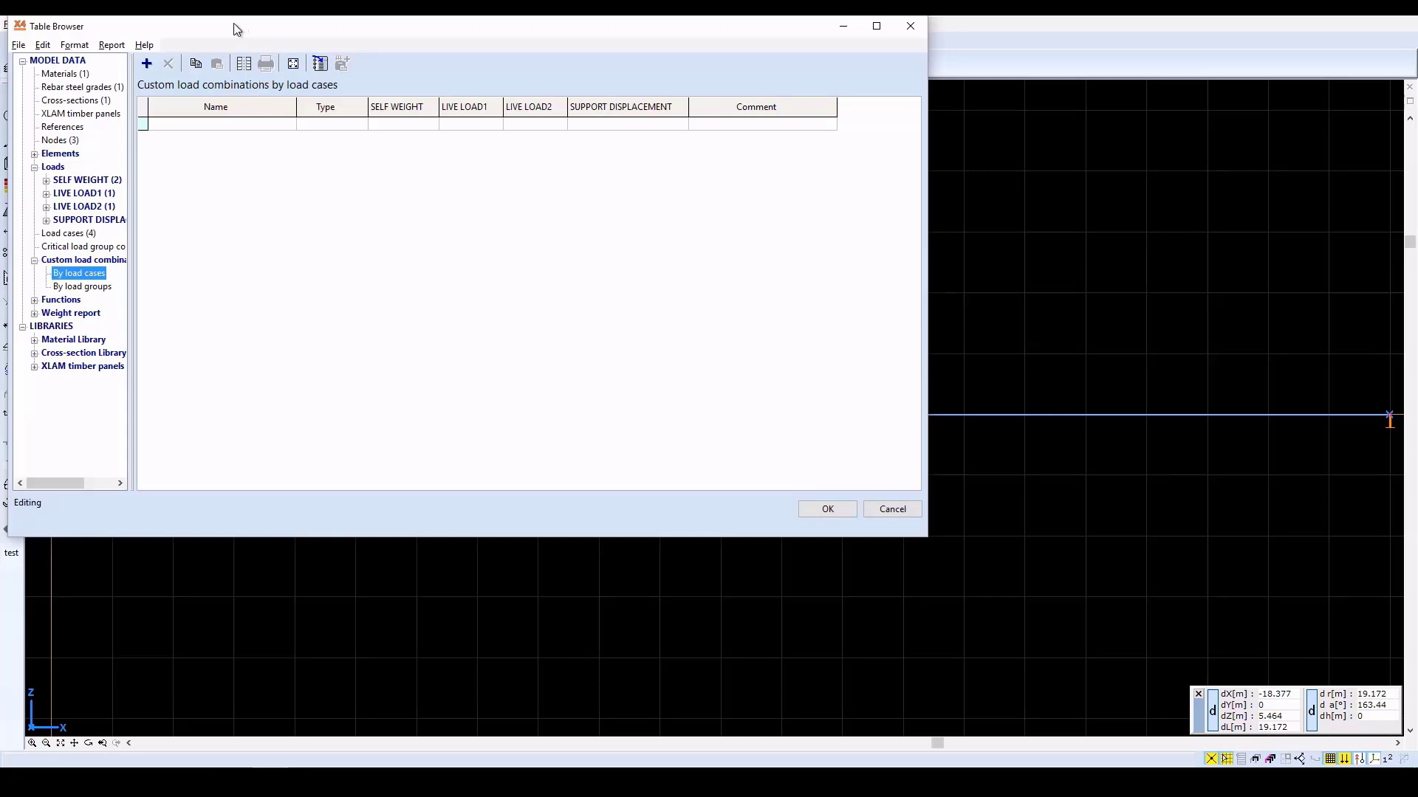
{"action": "left_click", "coordinate": [147, 64]}
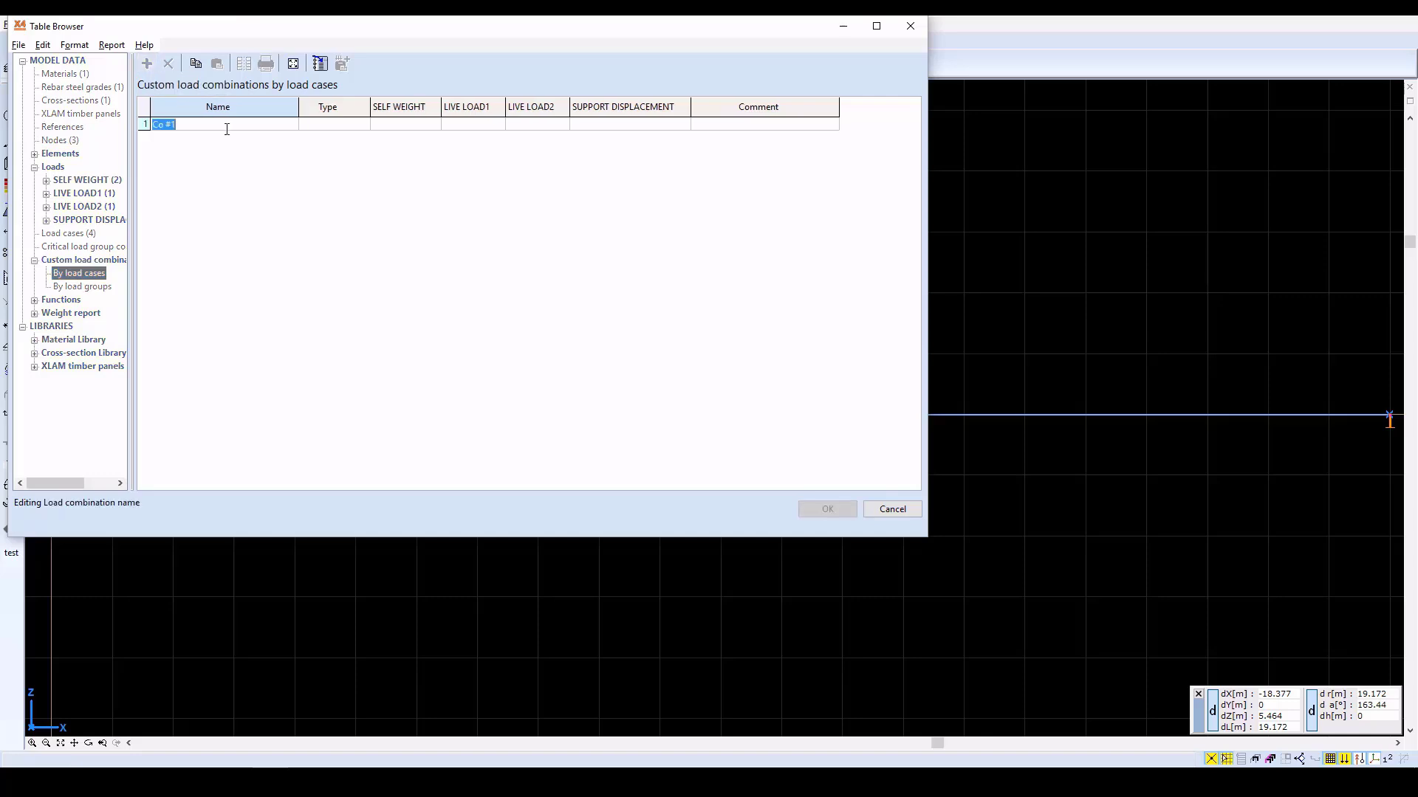
{"action": "key", "text": "Tab"}
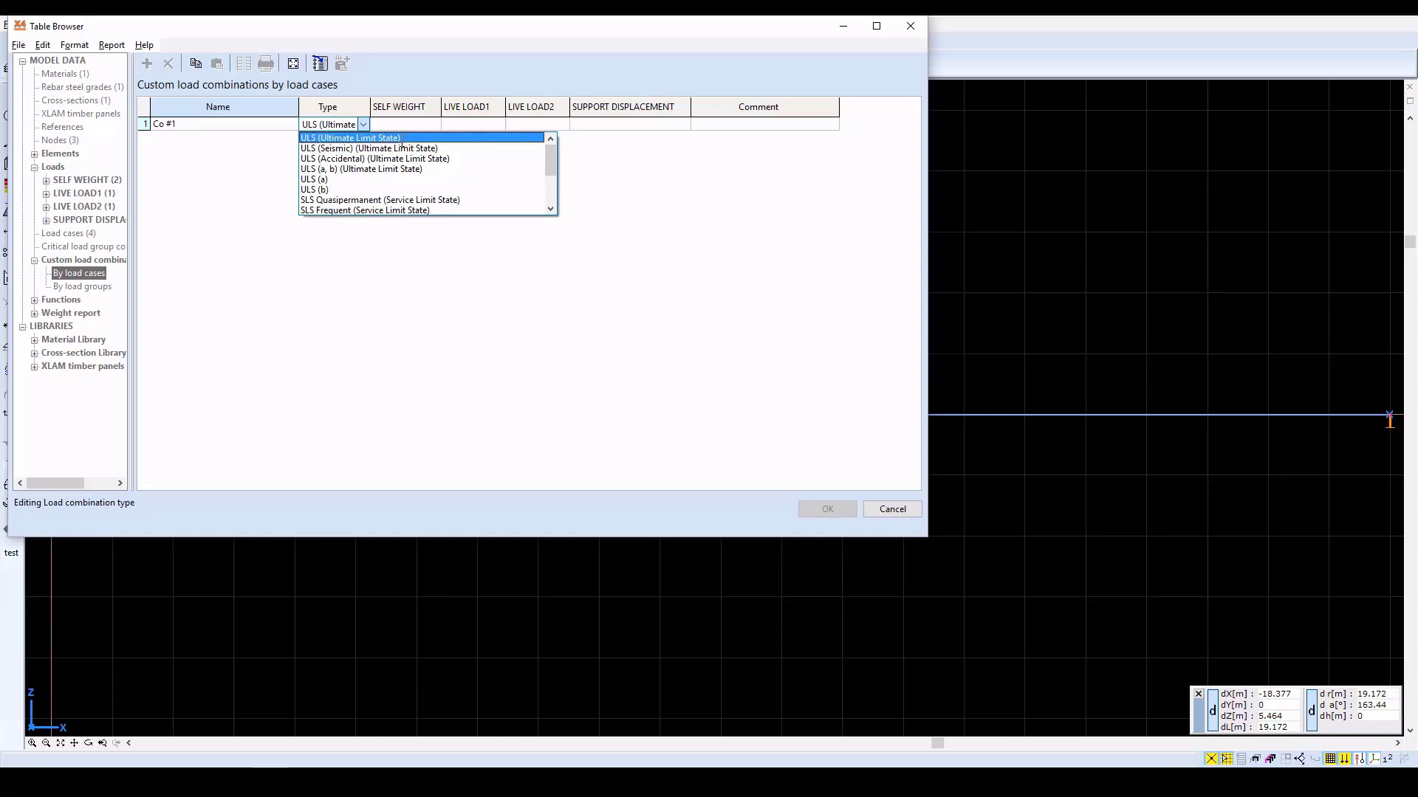
{"action": "left_click", "coordinate": [402, 142]}
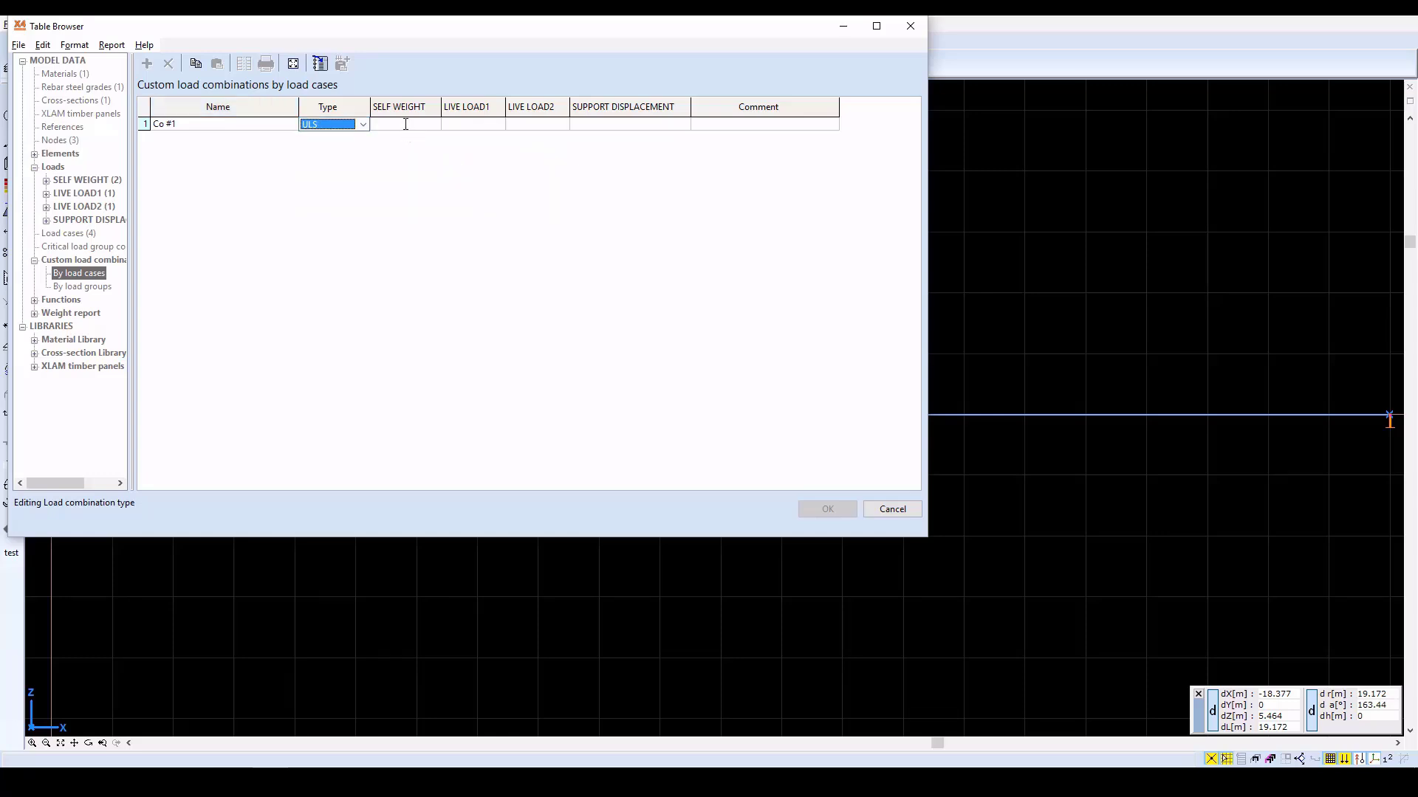
Set the first combination's factors to 1.35 for SELF WEIGHT, 1.5 for LIVE LOAD1 and 1 for SUPPORT DISPLACEMENT, leaving LIVE LOAD2 out
{"action": "left_click", "coordinate": [406, 124]}
{"action": "type", "text": "1."}
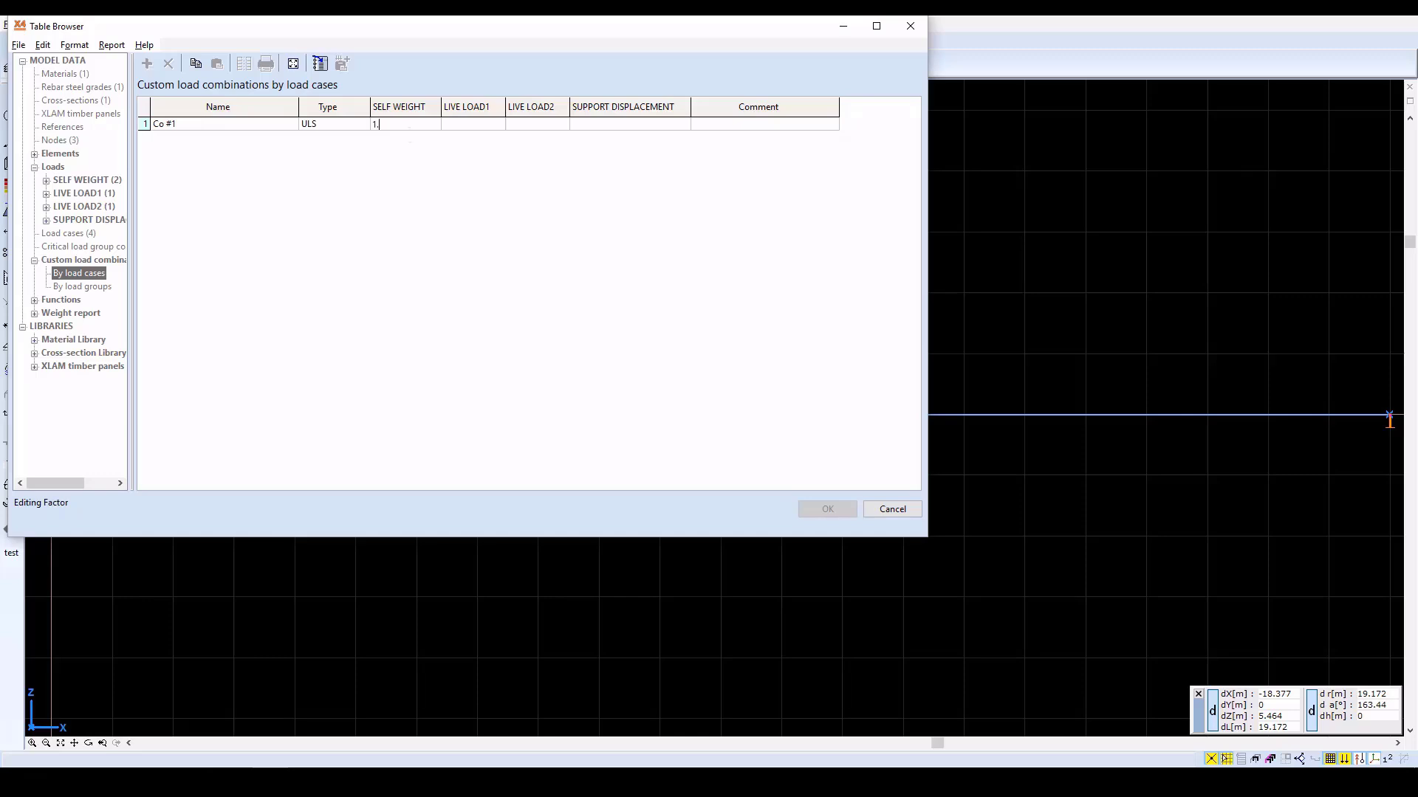
{"action": "type", "text": "3"}
{"action": "type", "text": "5"}
{"action": "type", "text": "1.5"}
{"action": "key", "text": "Tab"}
{"action": "key", "text": "Tab"}
{"action": "type", "text": "1"}
{"action": "key", "text": "Tab"}
{"action": "key", "text": "Tab"}
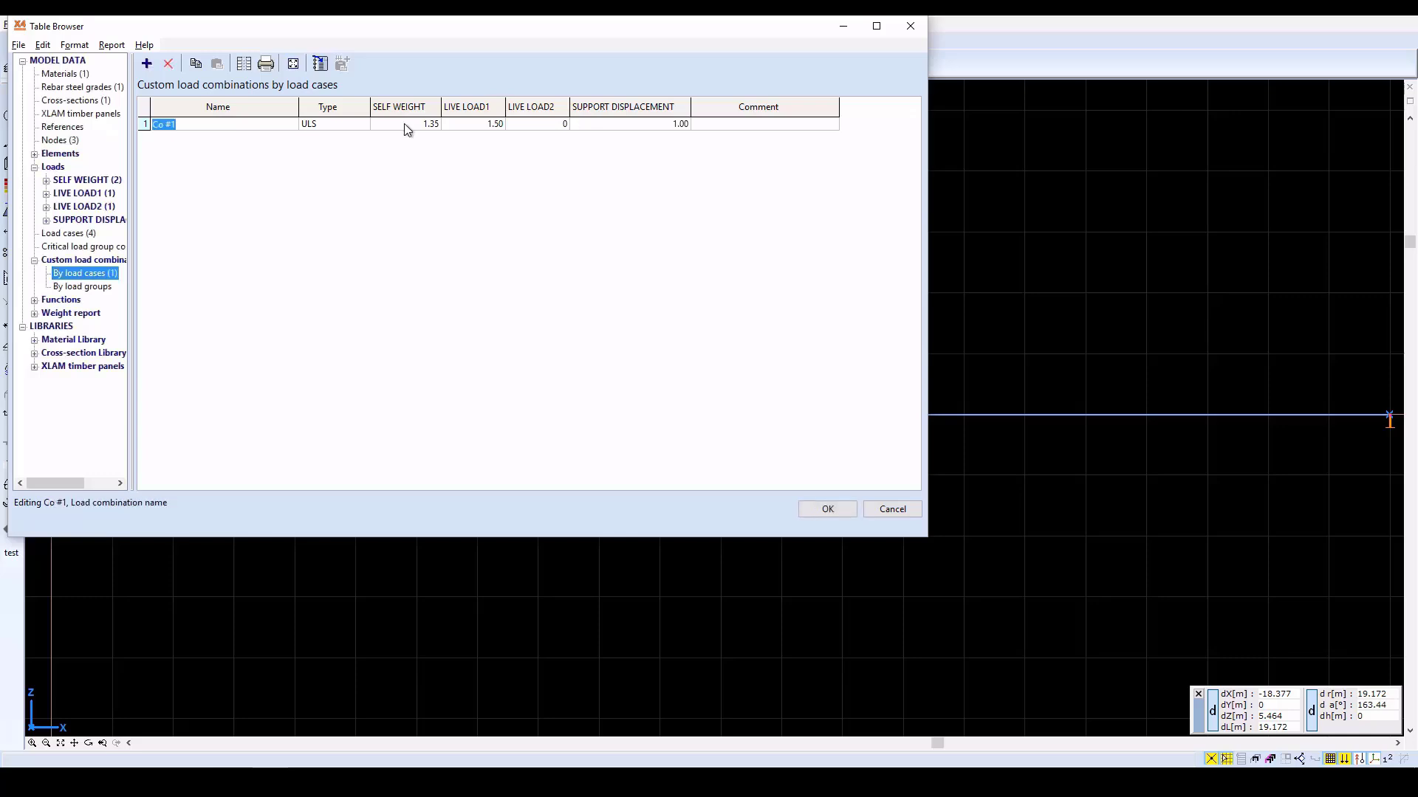
Add a second ULS combination with factors 1.35 for SELF WEIGHT, 1.5 for LIVE LOAD2 and 1 for SUPPORT DISPLACEMENT, leaving LIVE LOAD1 out
{"action": "left_click", "coordinate": [147, 64]}
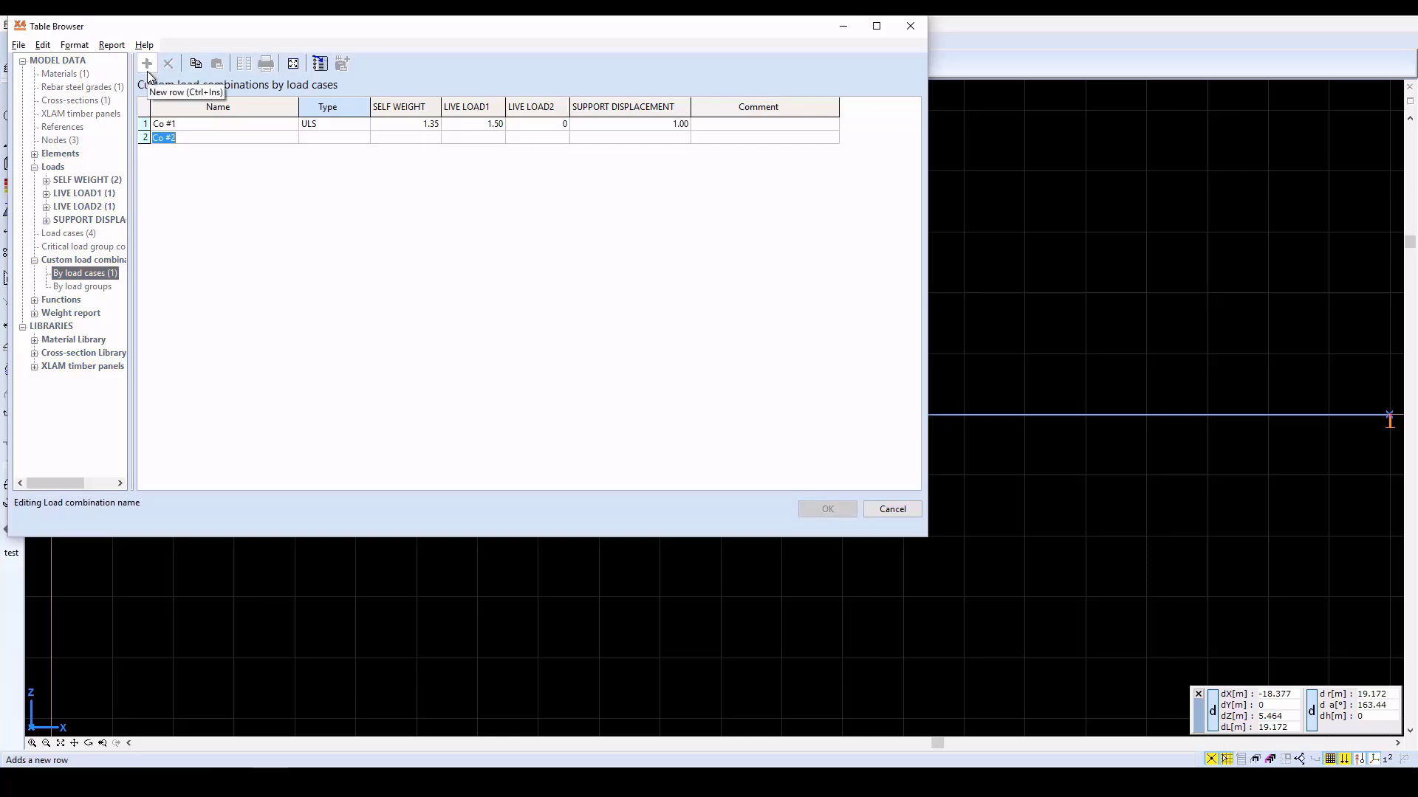
{"action": "key", "text": "Tab"}
{"action": "key", "text": "Tab"}
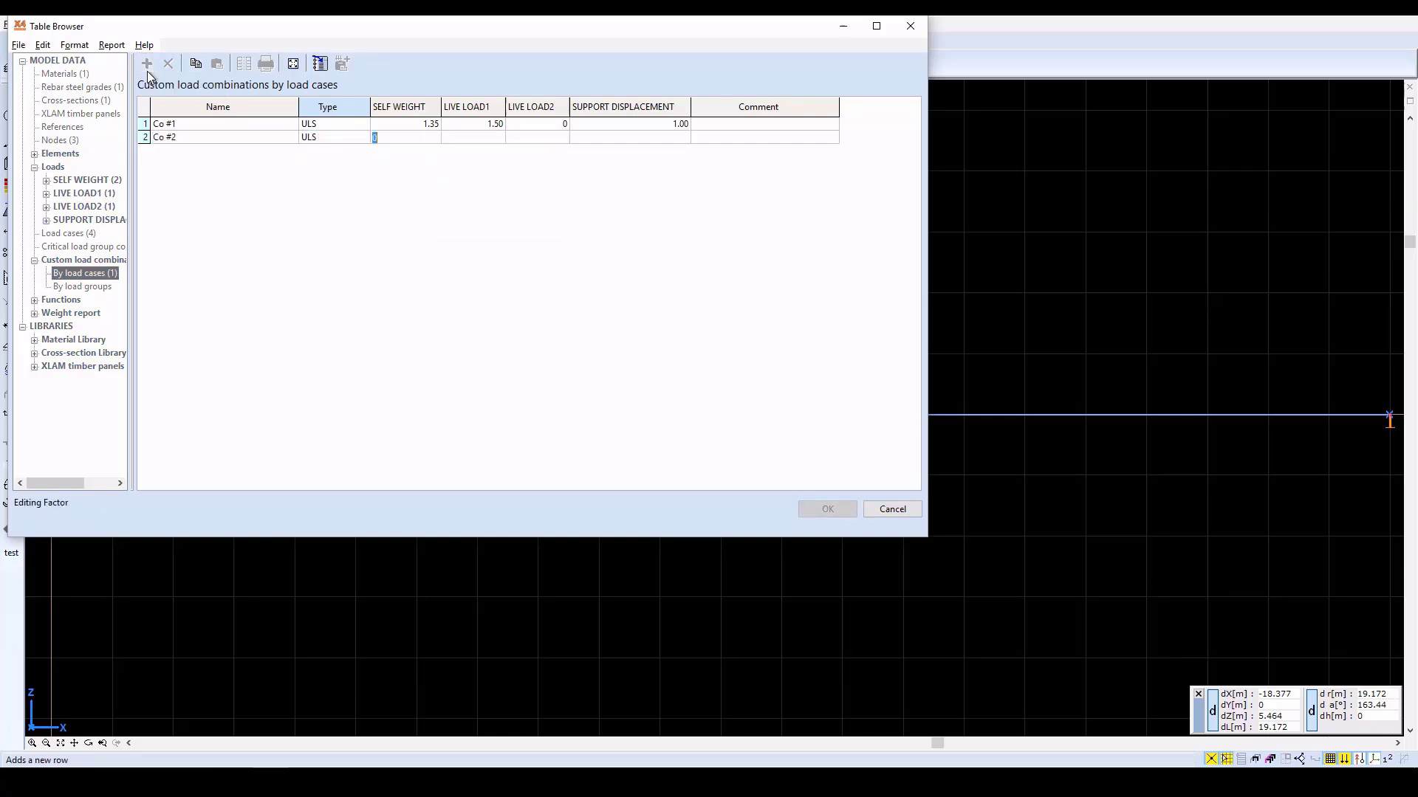
{"action": "type", "text": "1.35"}
{"action": "key", "text": "Tab"}
{"action": "key", "text": "Tab"}
{"action": "type", "text": "1.5"}
{"action": "key", "text": "Tab"}
{"action": "type", "text": "1"}
{"action": "key", "text": "Tab"}
{"action": "key", "text": "Tab"}
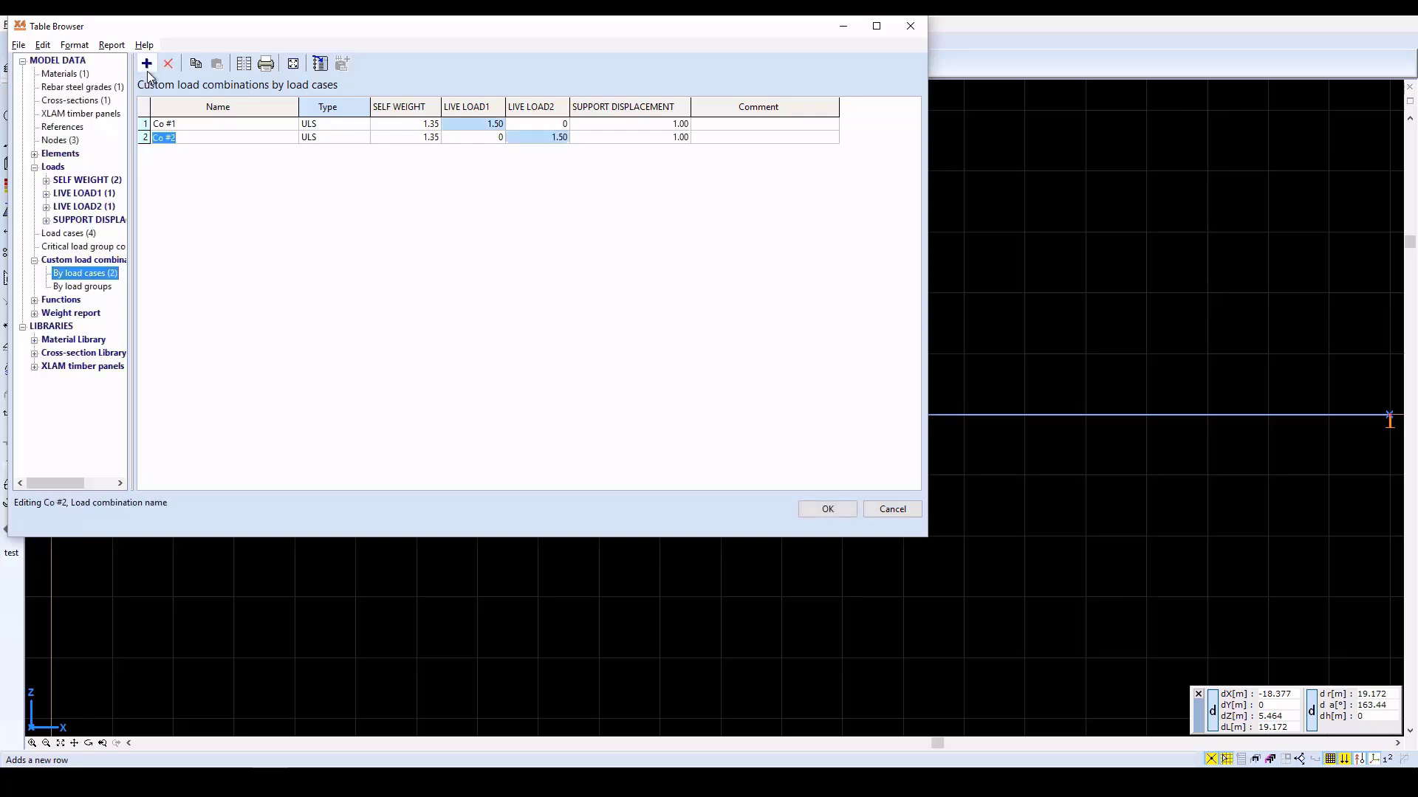
Add a third combination of type SLS Quasipermanent with factors 1 for SELF WEIGHT and 0.6 for LIVE LOAD2, and accept the combinations table
{"action": "left_click", "coordinate": [147, 64]}
{"action": "key", "text": "Tab"}
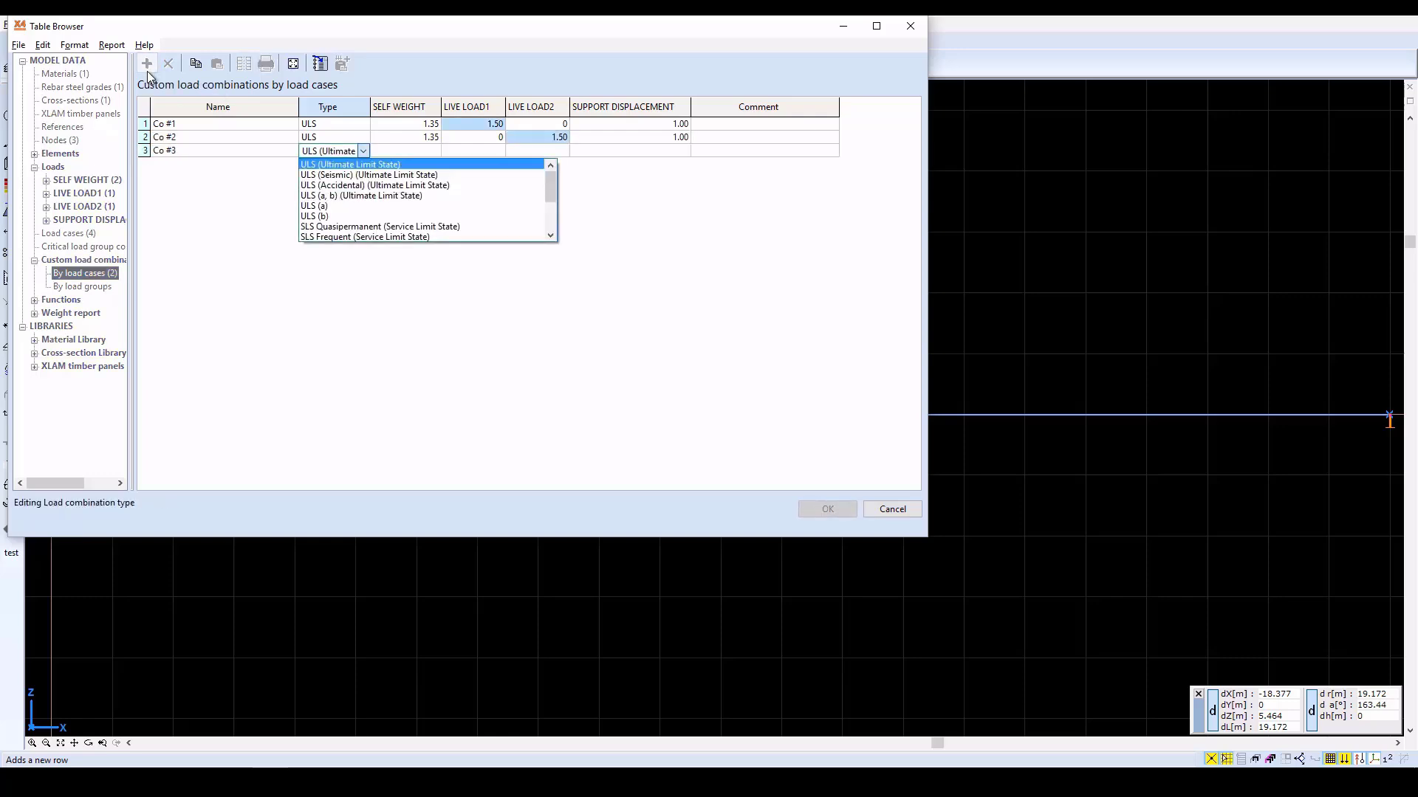
{"action": "left_click", "coordinate": [367, 226]}
{"action": "key", "text": "Tab"}
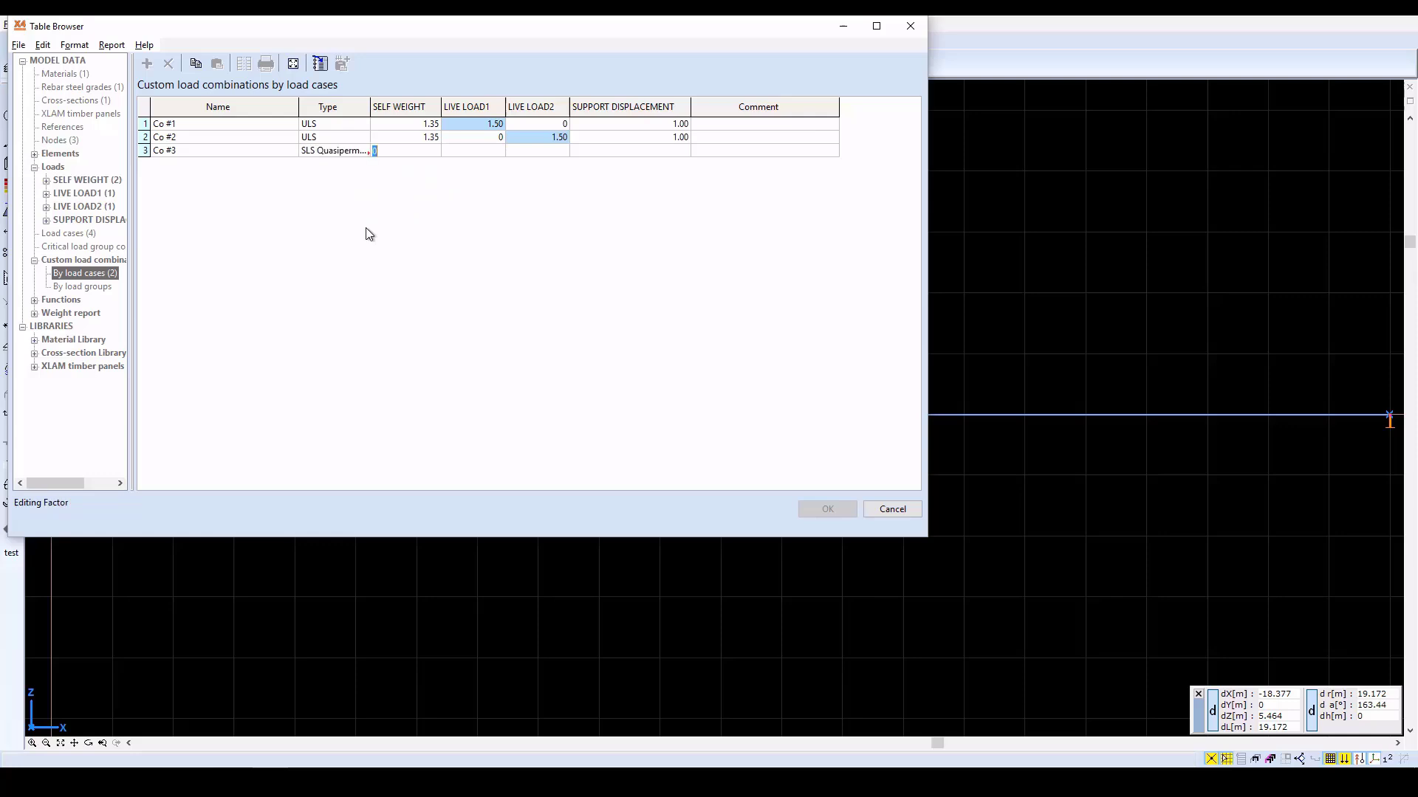
{"action": "type", "text": "1"}
{"action": "key", "text": "Tab"}
{"action": "key", "text": "Tab"}
{"action": "type", "text": "0.6"}
{"action": "key", "text": "Tab"}
{"action": "key", "text": "Tab"}
{"action": "key", "text": "Tab"}
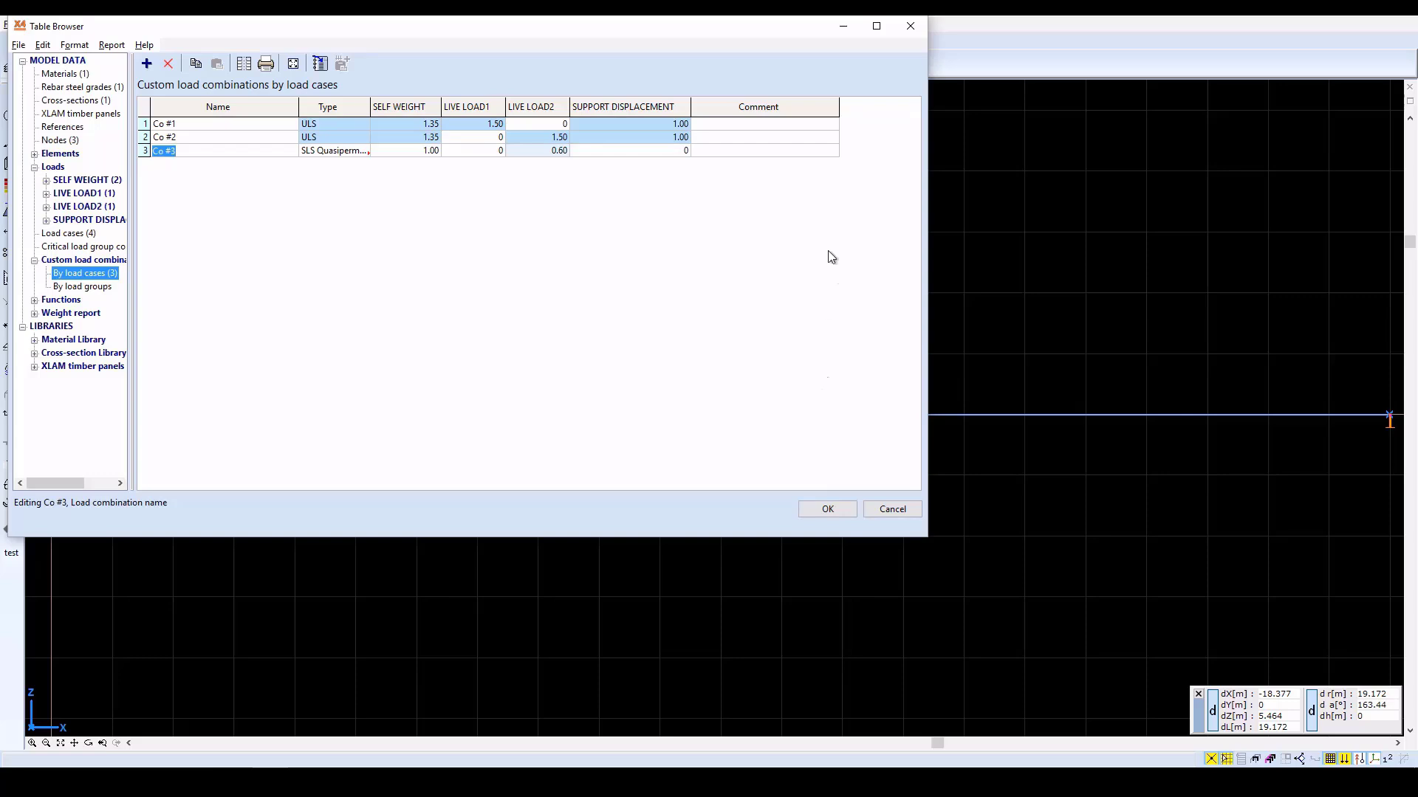
{"action": "left_click", "coordinate": [828, 508]}
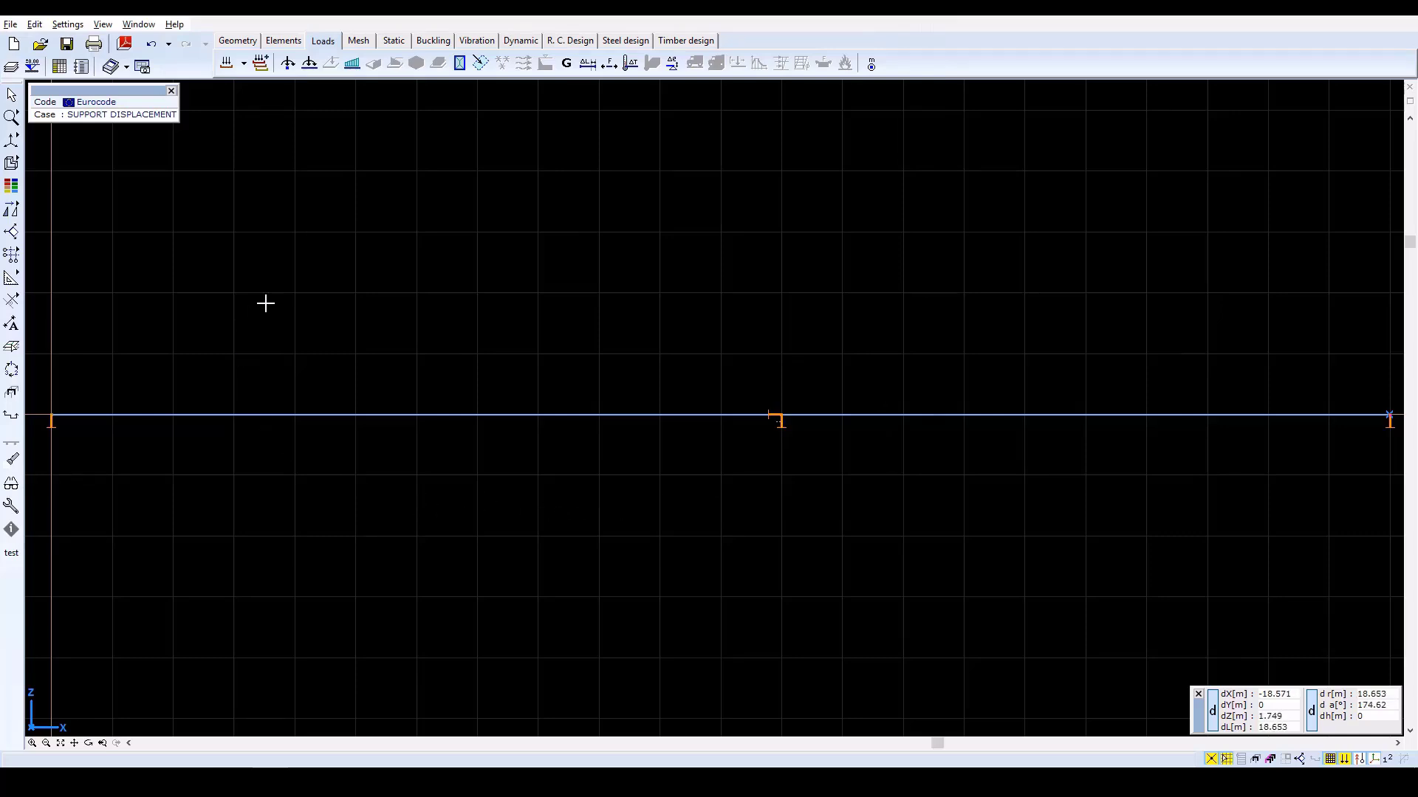
Mesh all line elements of the beam with a maximum element size of 1 m
{"action": "left_click", "coordinate": [365, 42]}
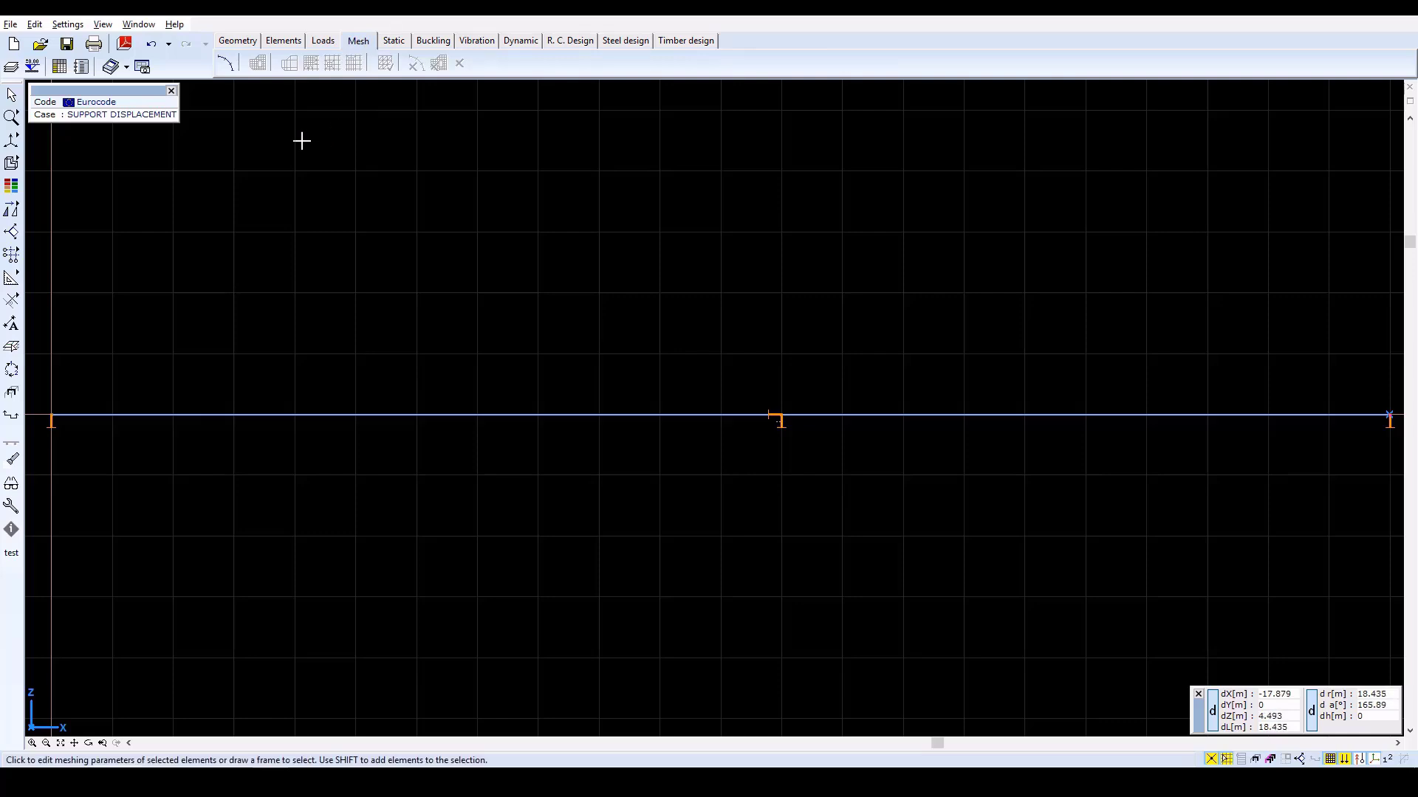
{"action": "left_click", "coordinate": [226, 65]}
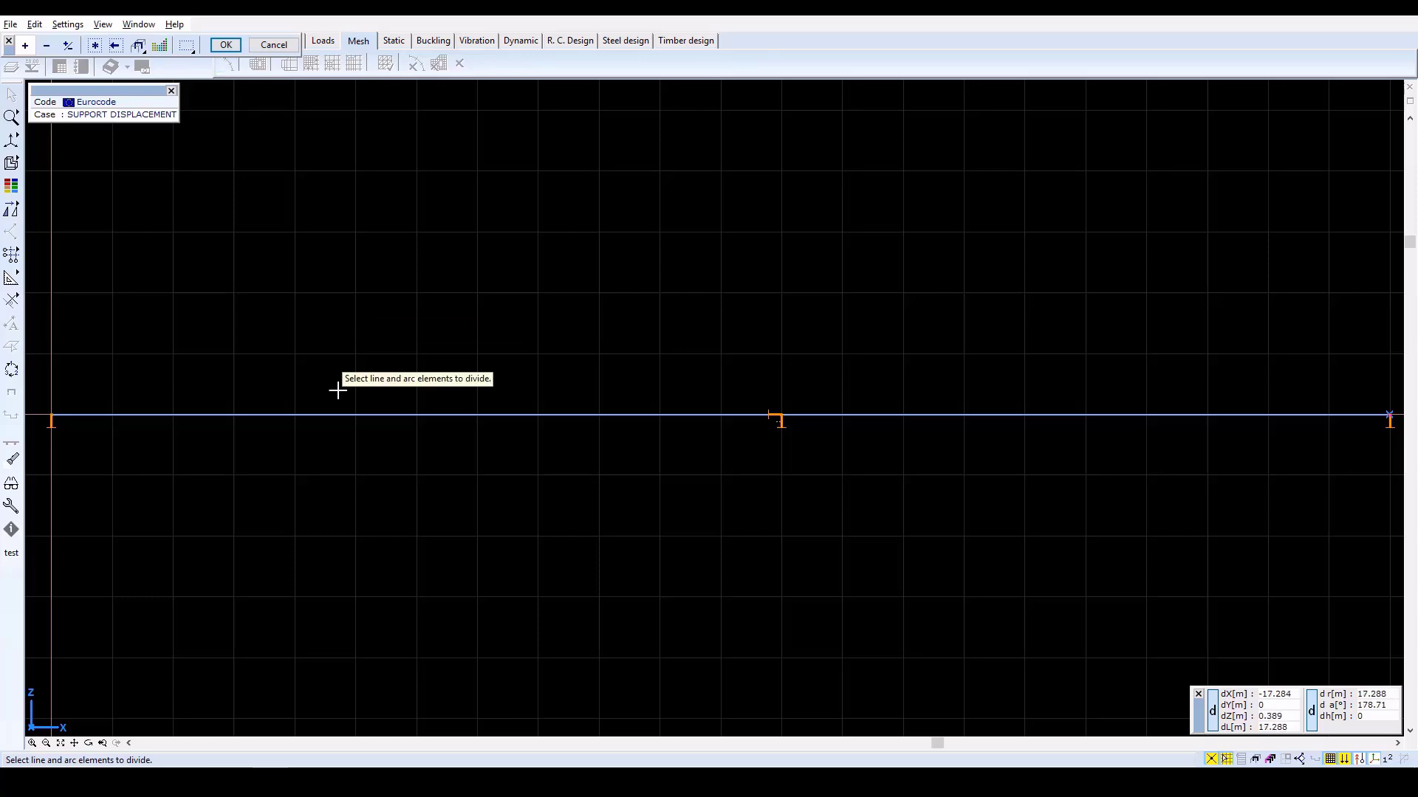
{"action": "left_click", "coordinate": [95, 54]}
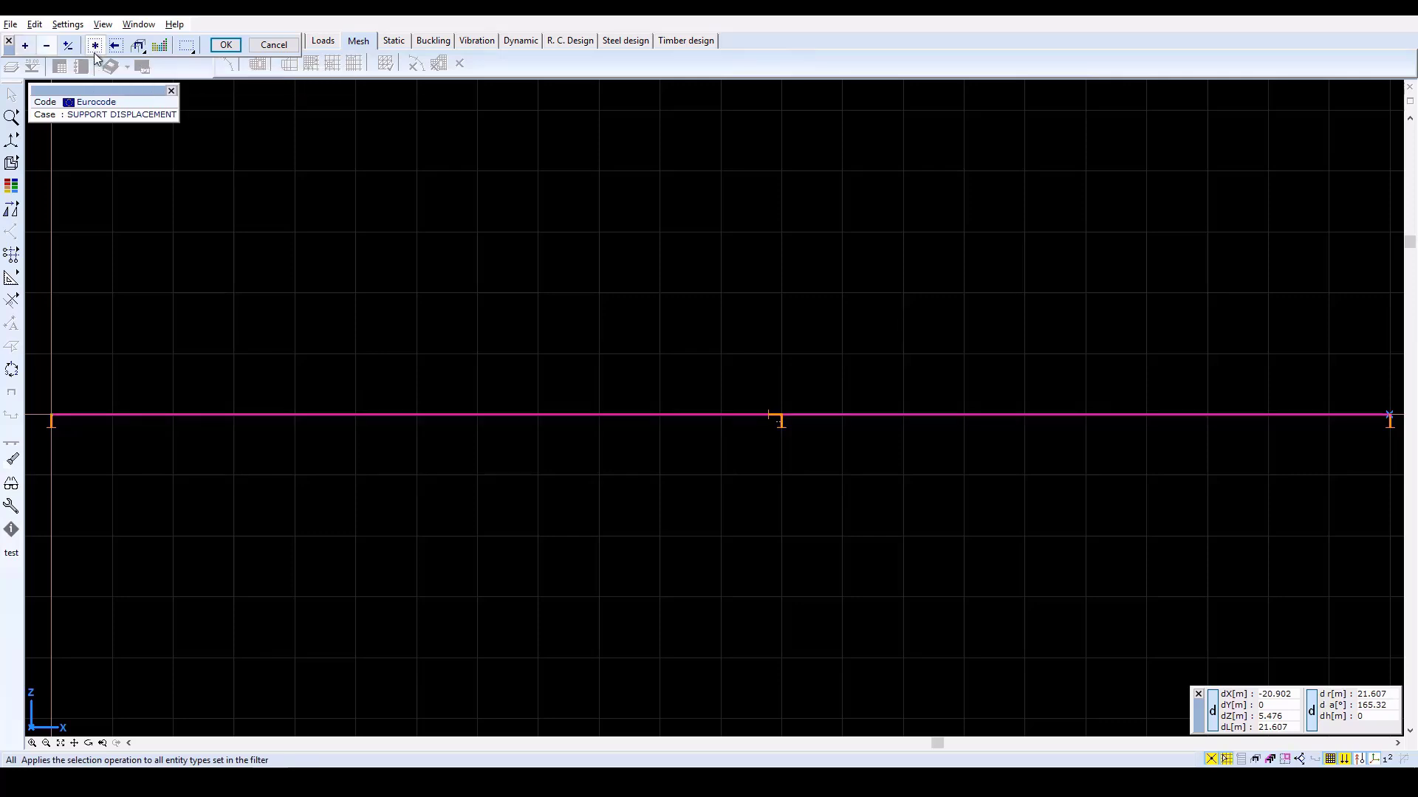
{"action": "left_click", "coordinate": [225, 44]}
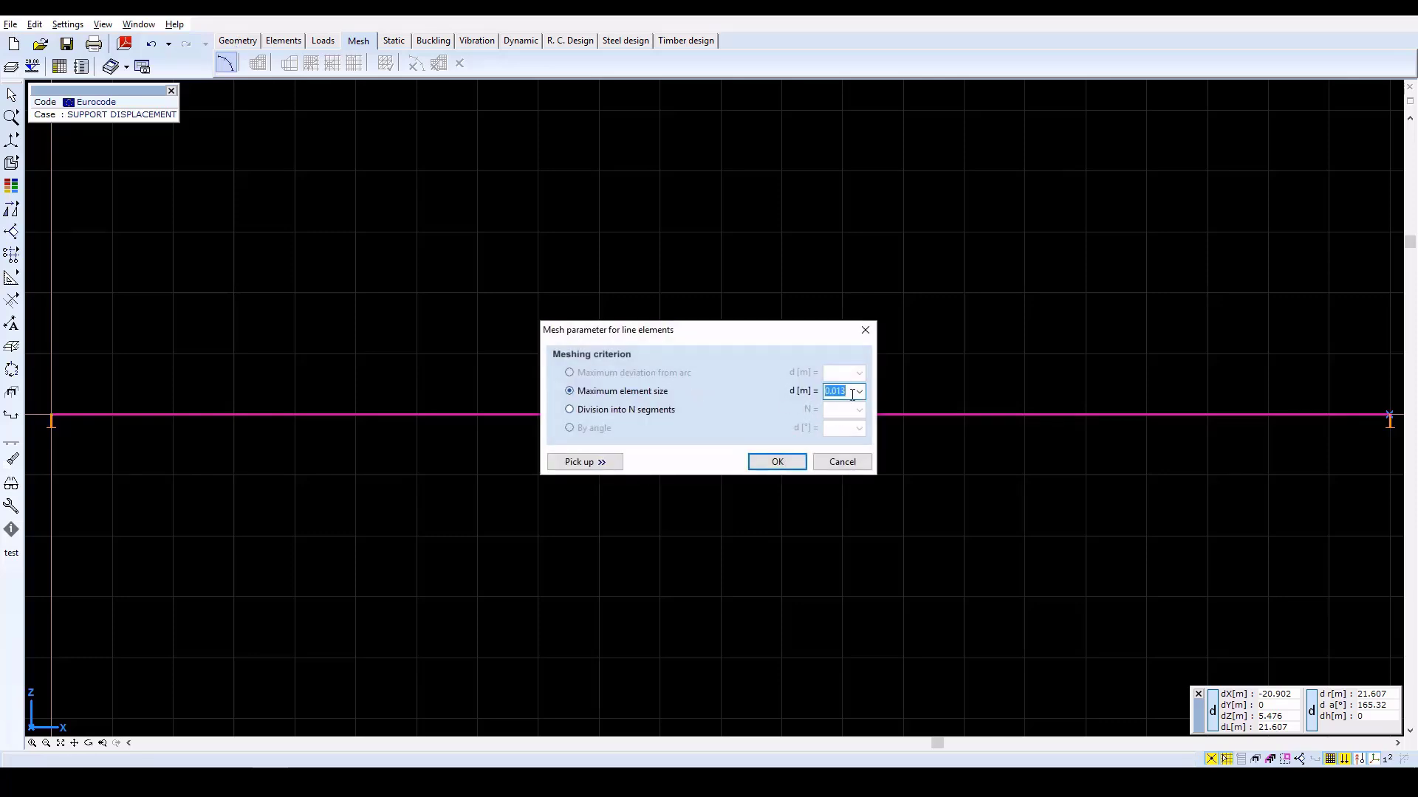
{"action": "type", "text": "1"}
{"action": "left_click", "coordinate": [777, 462]}
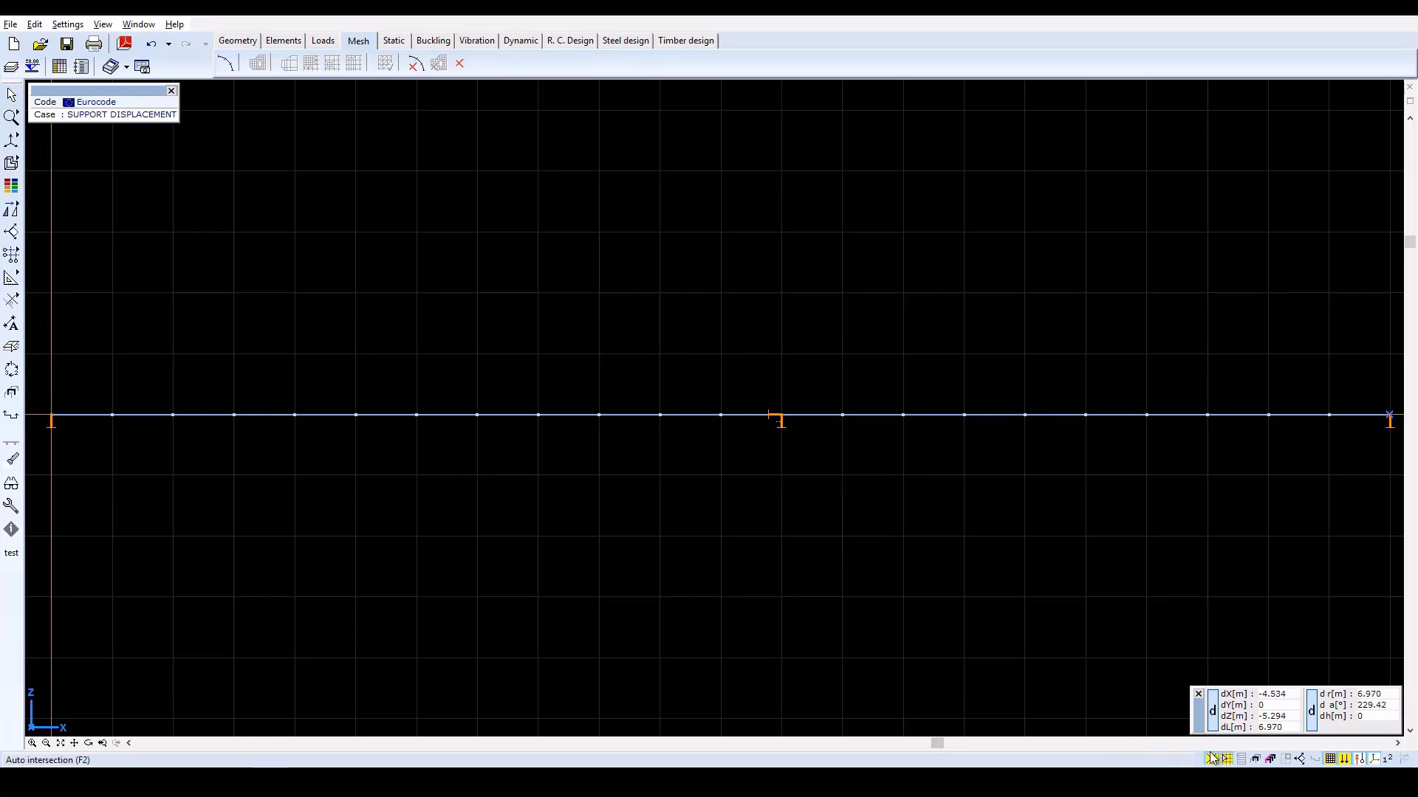
Check the beam's mesh division by toggling the mesh display and viewing the model in perspective
{"action": "left_click", "coordinate": [1330, 759]}
{"action": "left_click", "coordinate": [1330, 759]}
{"action": "left_click", "coordinate": [1330, 759]}
{"action": "left_click", "coordinate": [1330, 759]}
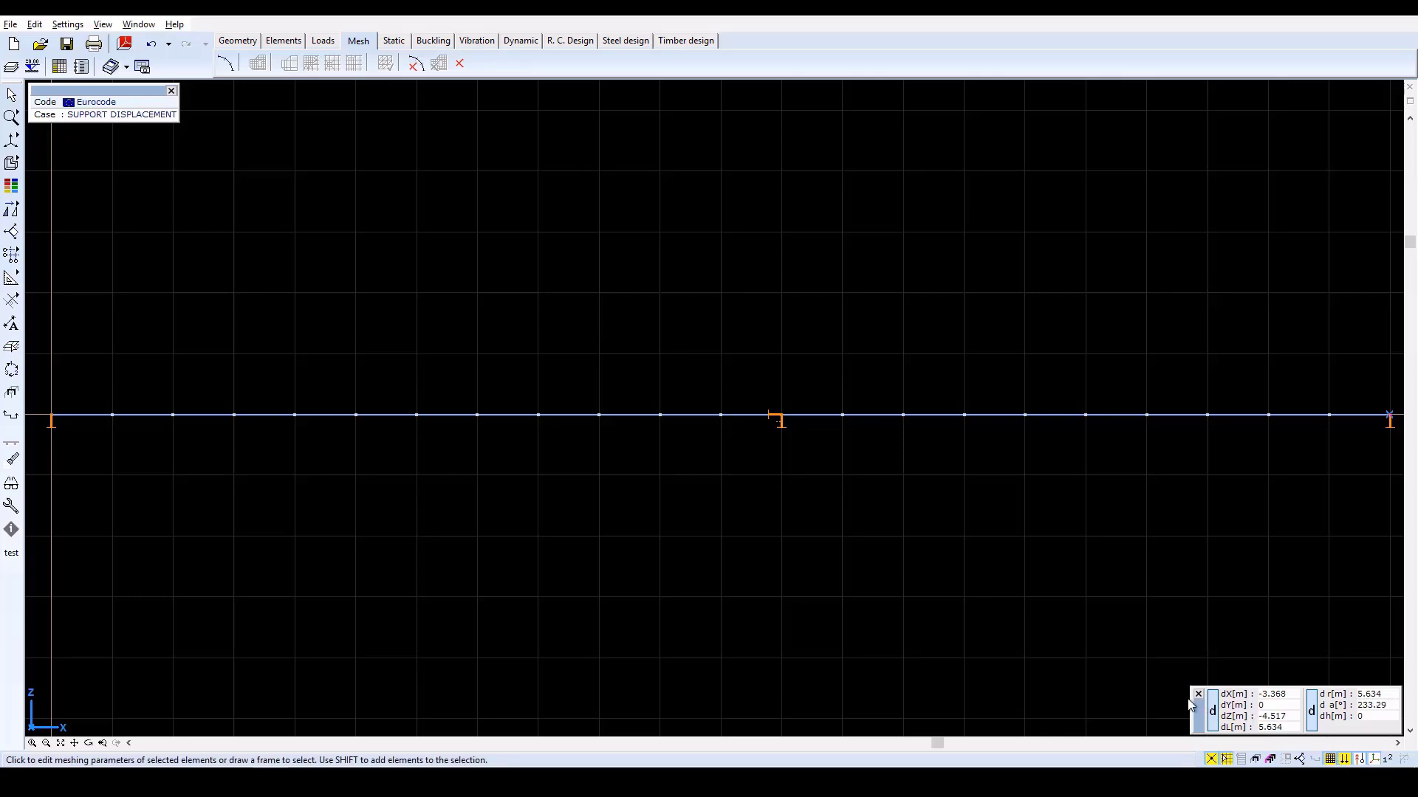
{"action": "mouse_move", "coordinate": [19, 144]}
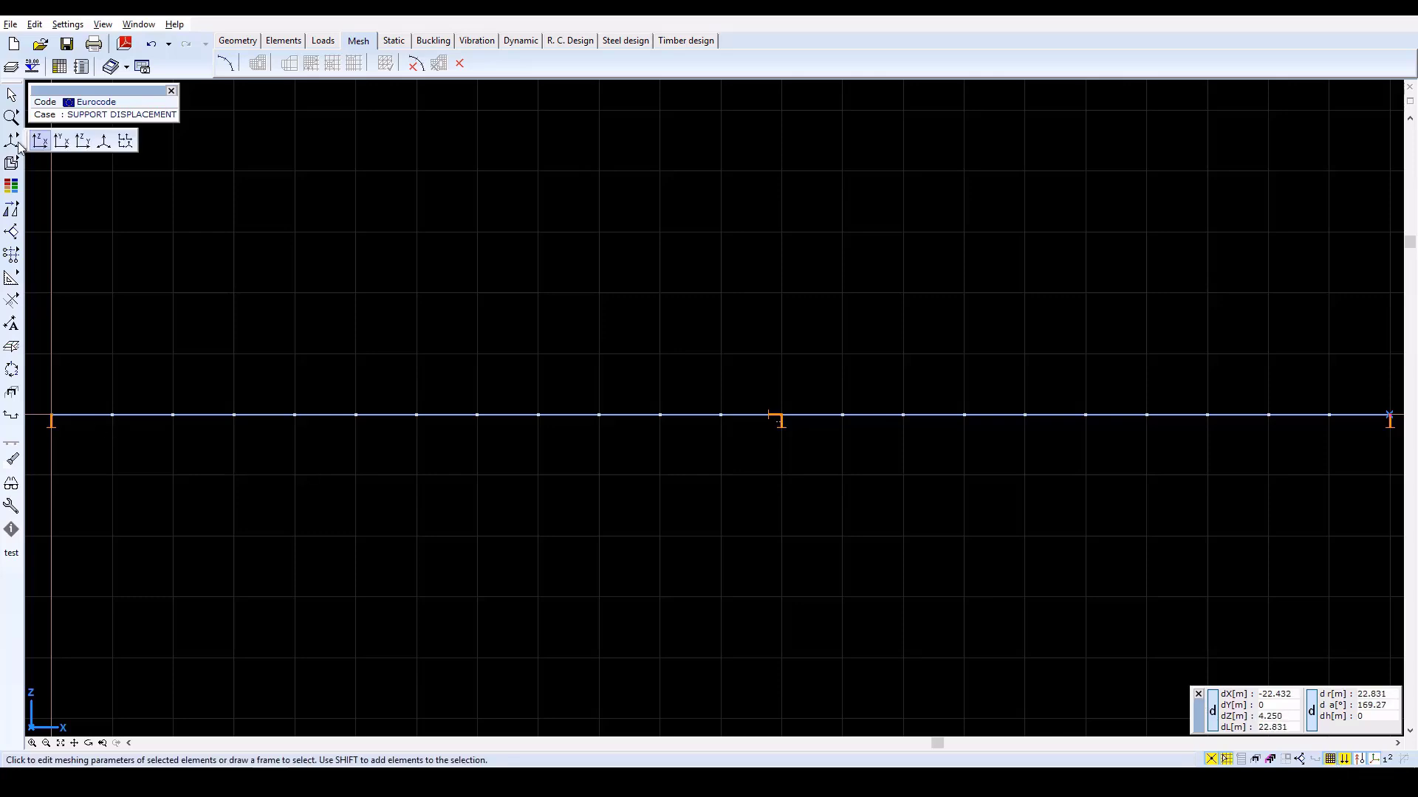
{"action": "left_click", "coordinate": [104, 141]}
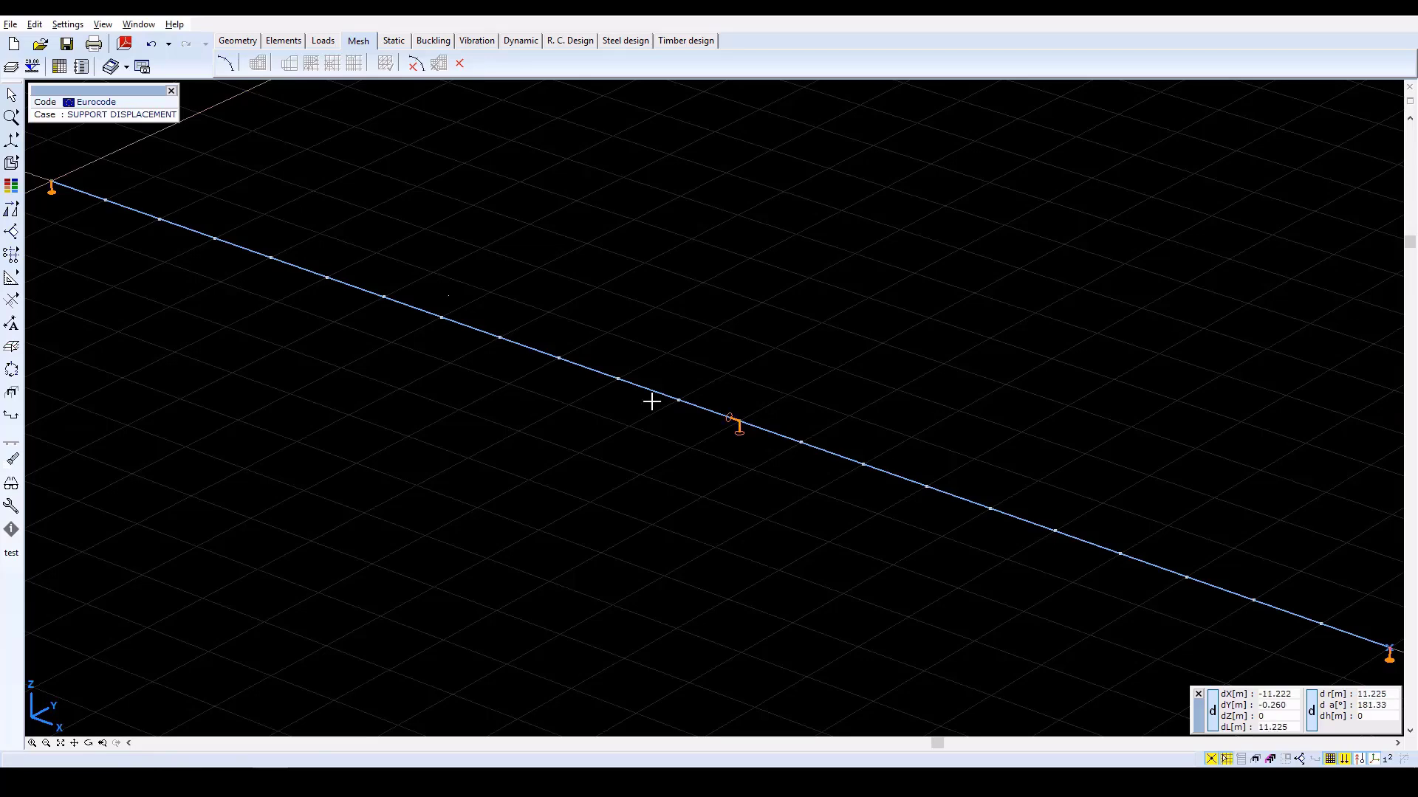
{"action": "scroll", "coordinate": [651, 401], "scroll_direction": "down", "scroll_amount": 2}
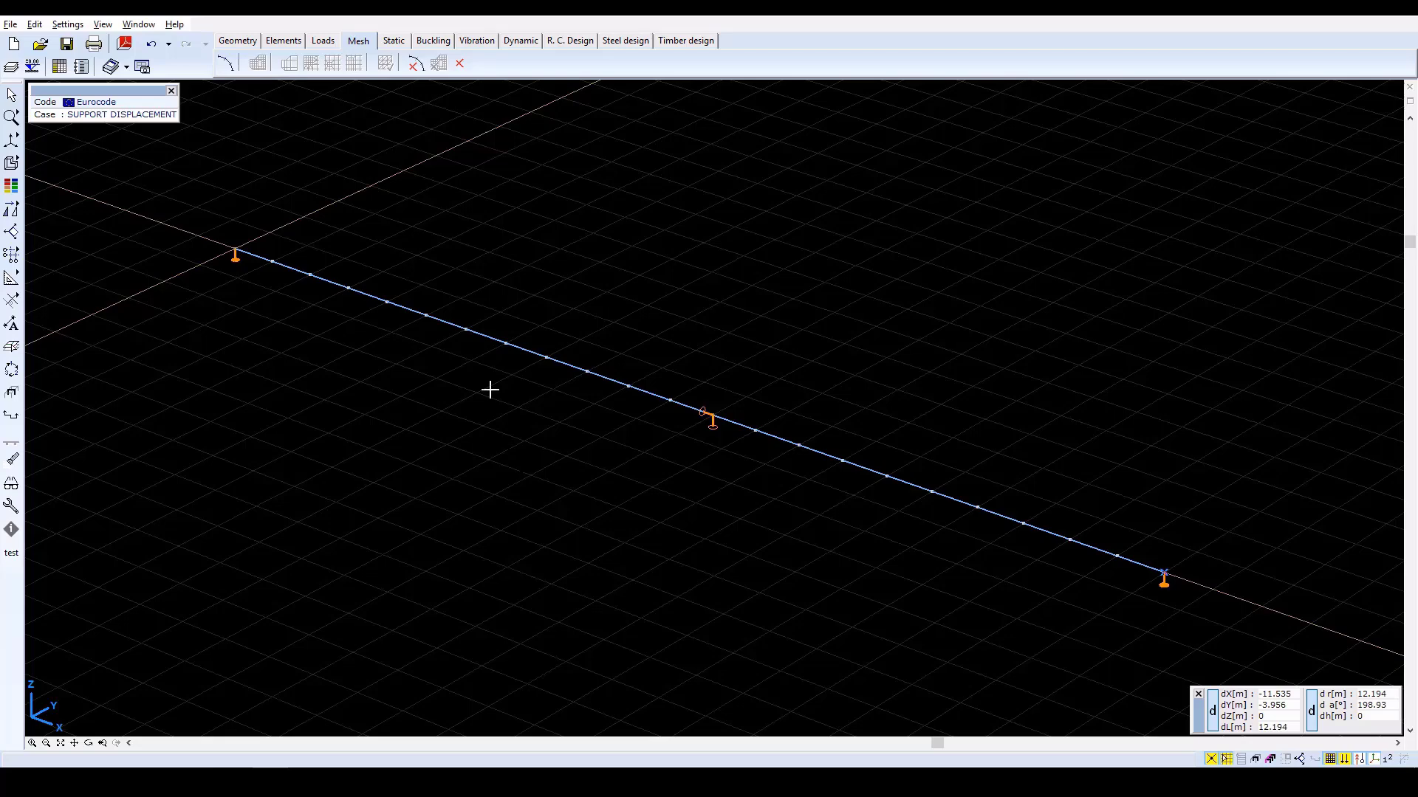
Run the linear static analysis, accepting the automatic nodal degrees of freedom and saving the model with these settings
{"action": "left_click", "coordinate": [395, 40]}
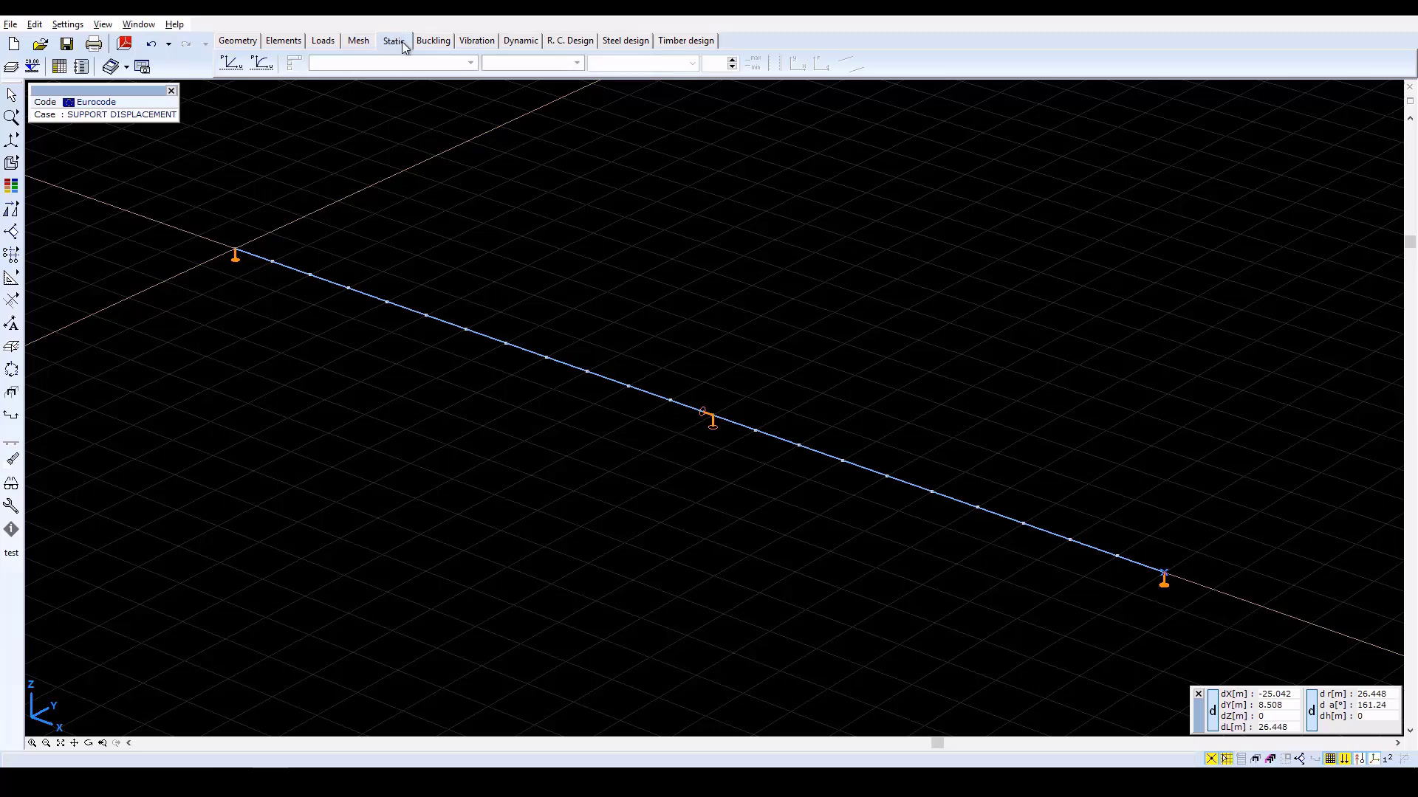
{"action": "left_click", "coordinate": [231, 65]}
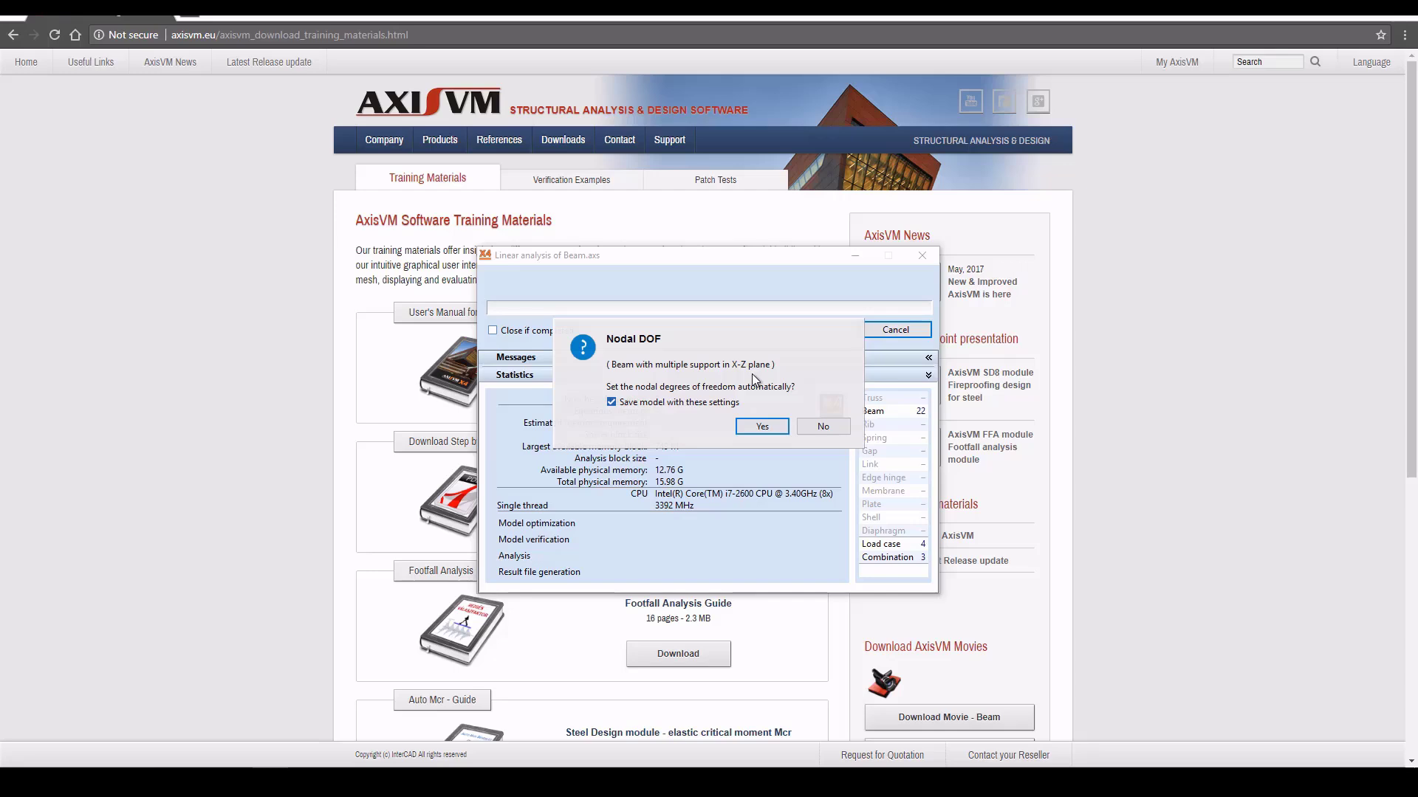
{"action": "left_click", "coordinate": [764, 426]}
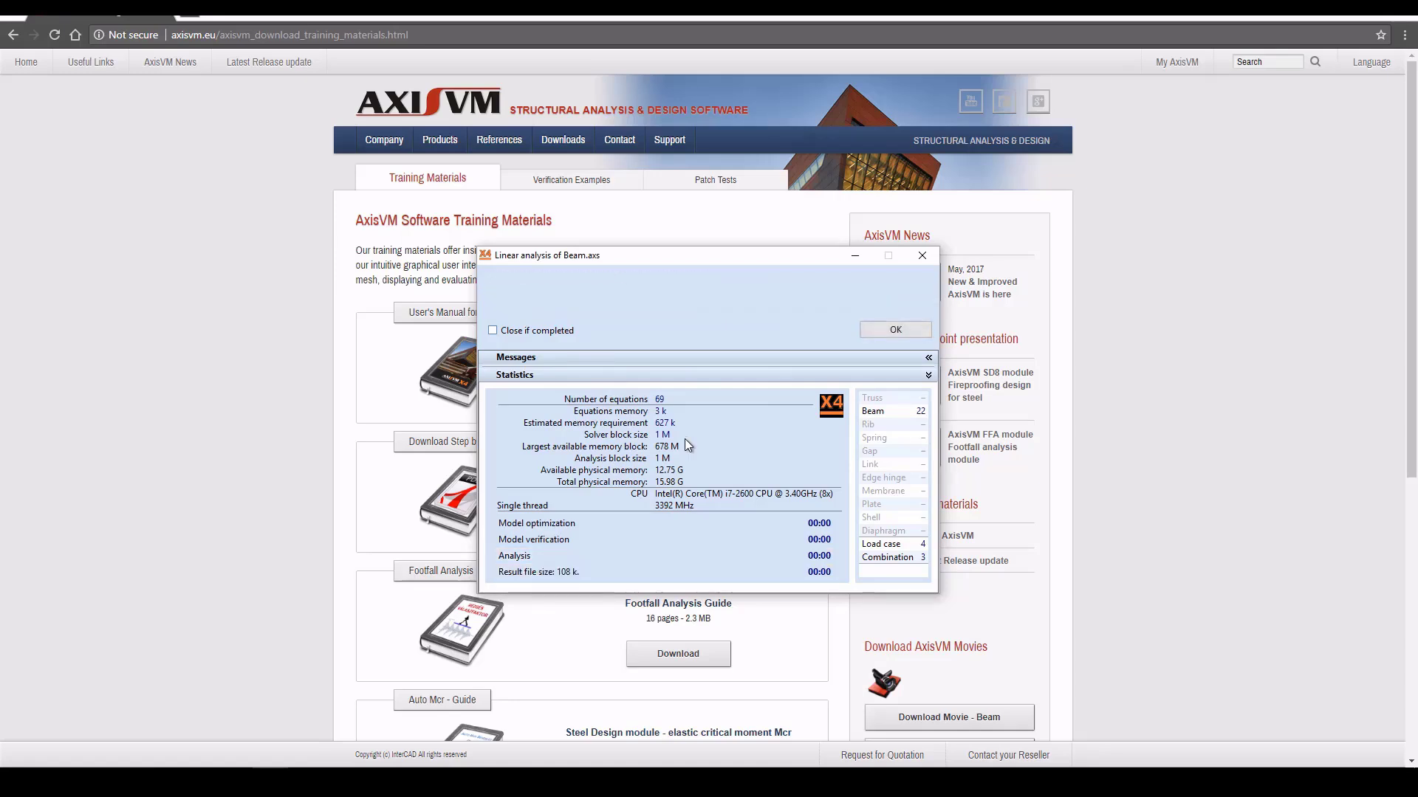
{"action": "left_click", "coordinate": [904, 376]}
{"action": "left_click", "coordinate": [905, 377]}
{"action": "left_click", "coordinate": [892, 331]}
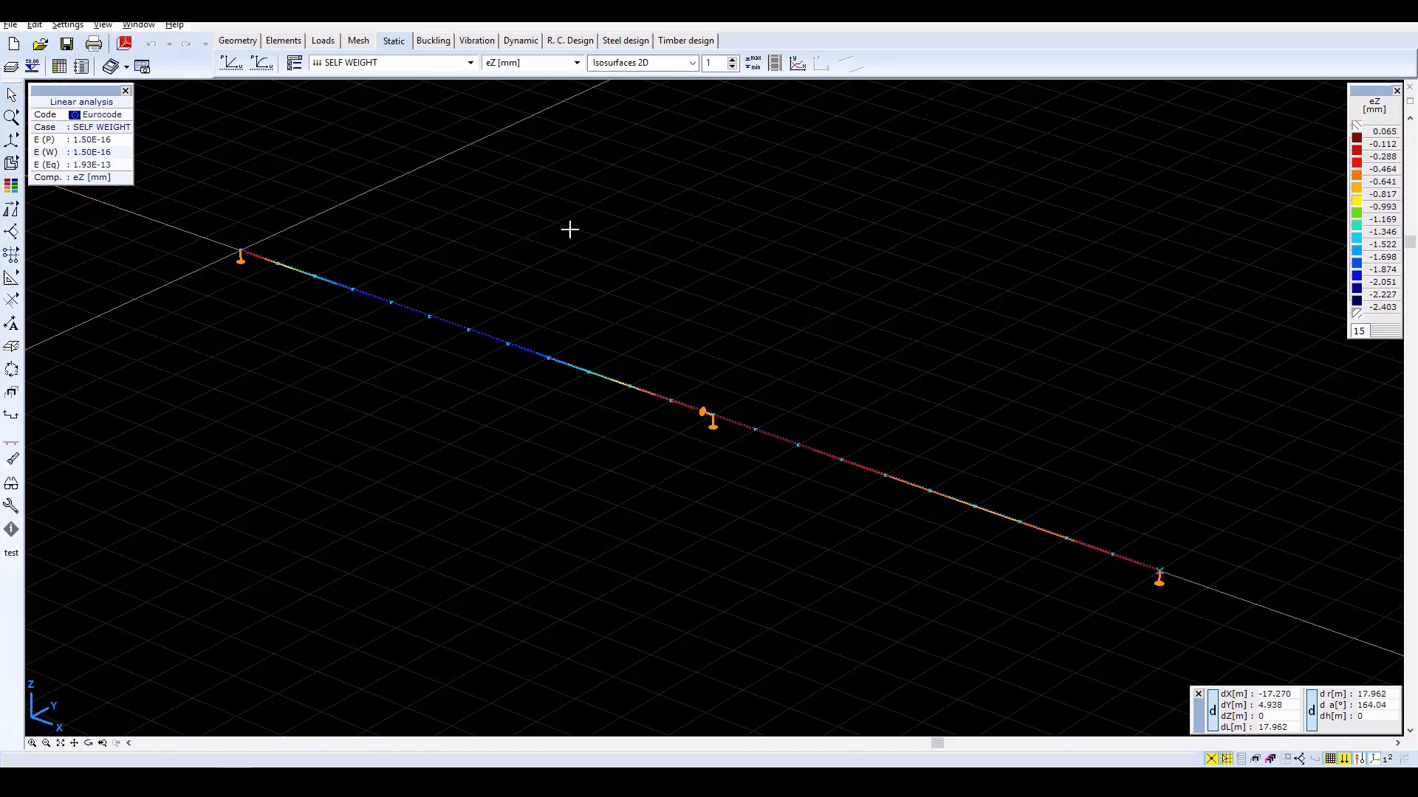
Set the result display for SELF WEIGHT to the eZ displacement in Diagram mode, scaled by 10
{"action": "left_click", "coordinate": [294, 65]}
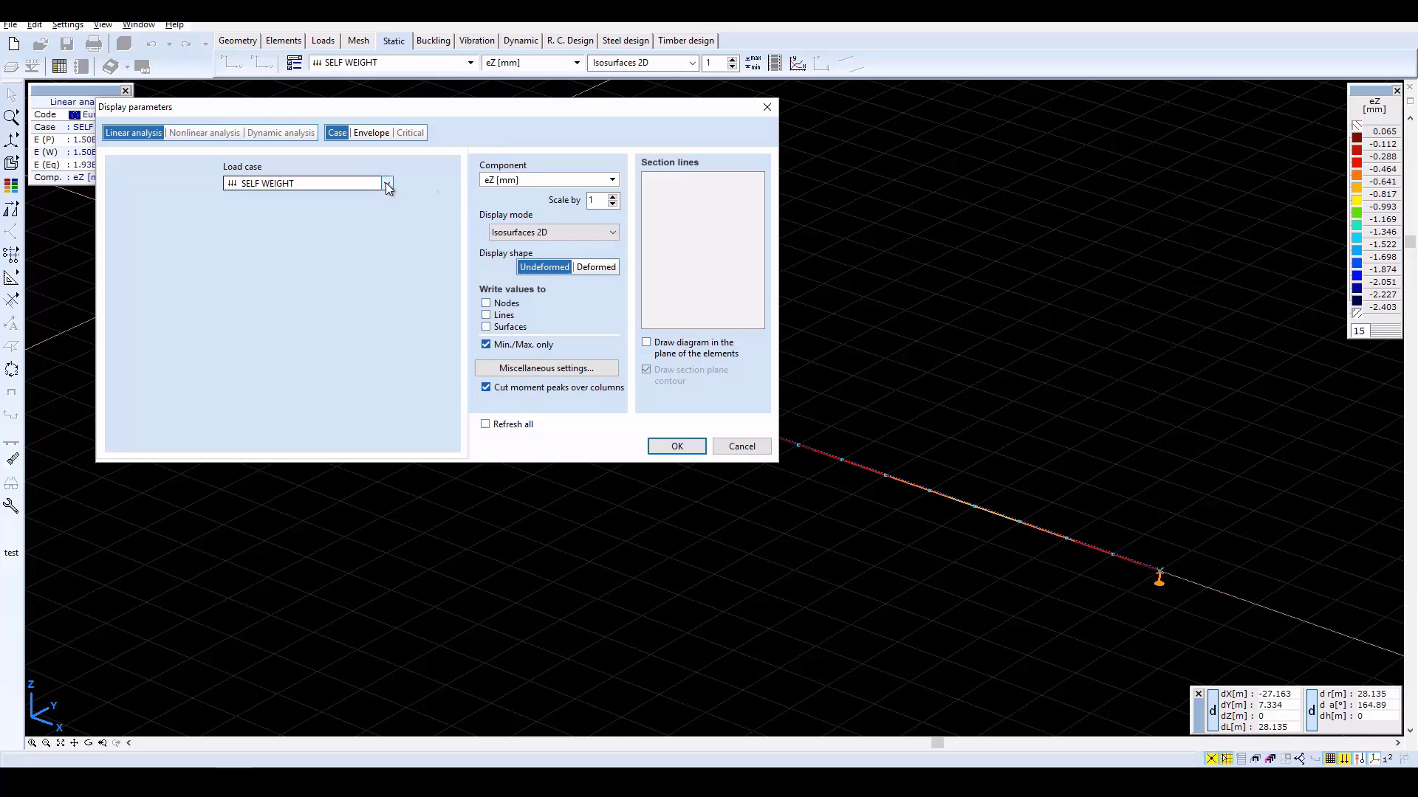
{"action": "left_click", "coordinate": [535, 180]}
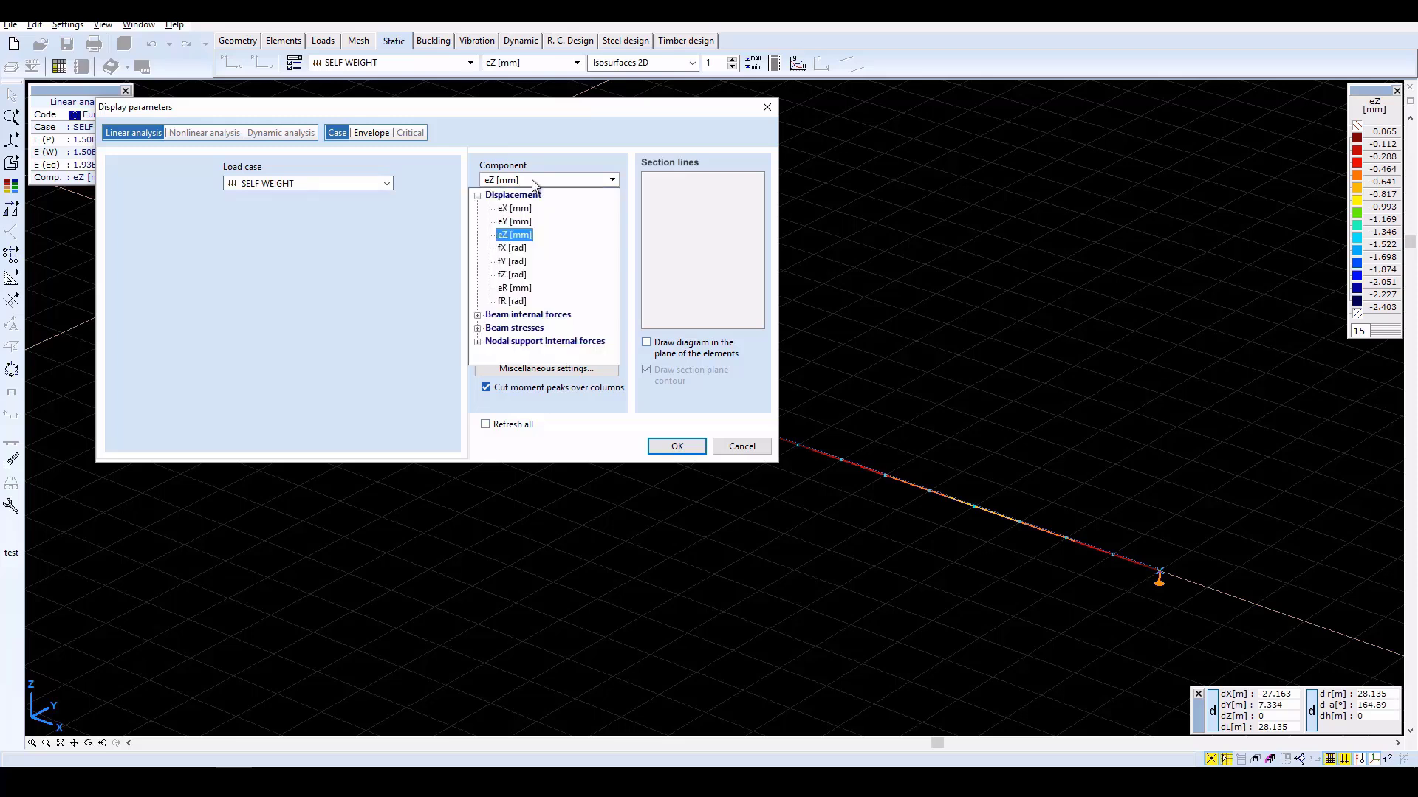
{"action": "left_click", "coordinate": [514, 234]}
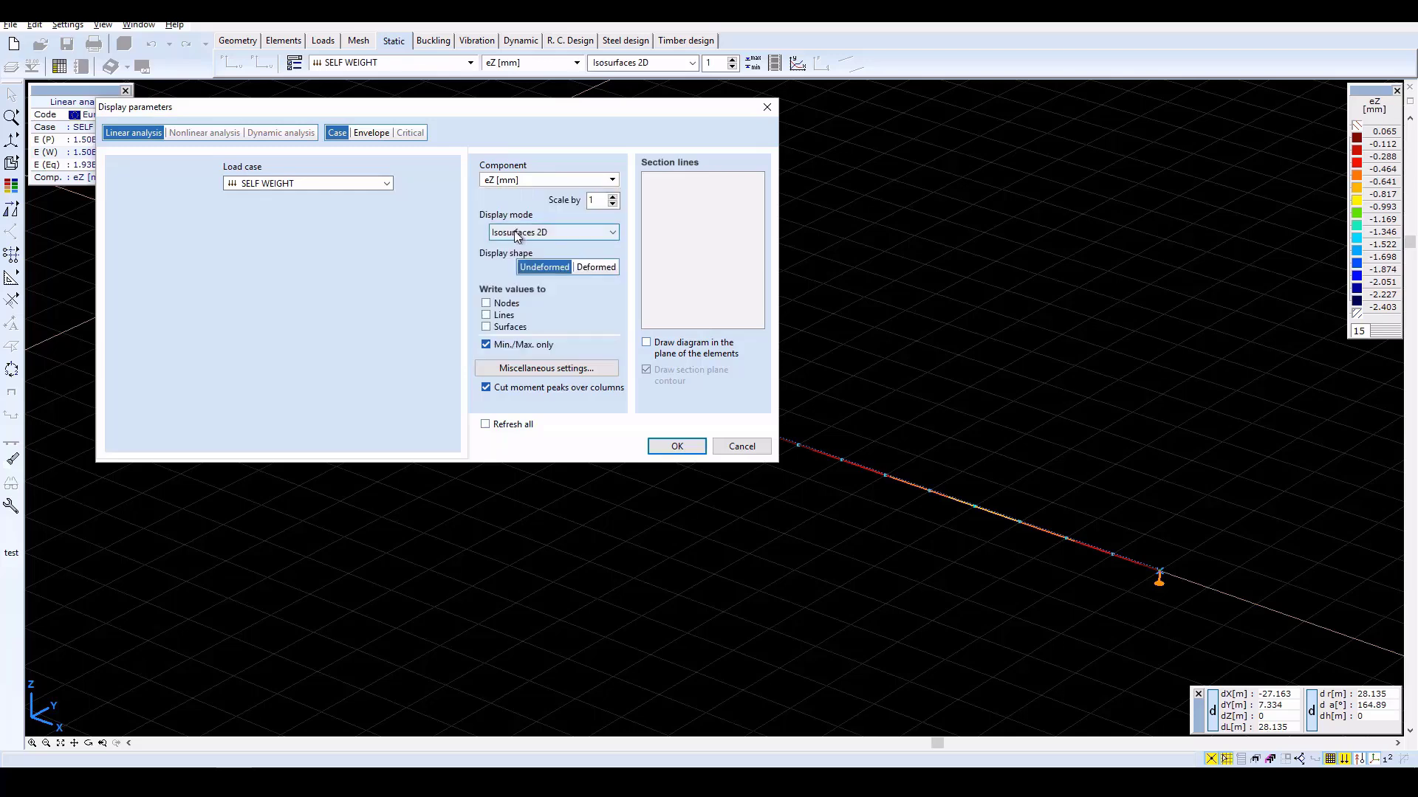
{"action": "left_click", "coordinate": [600, 202]}
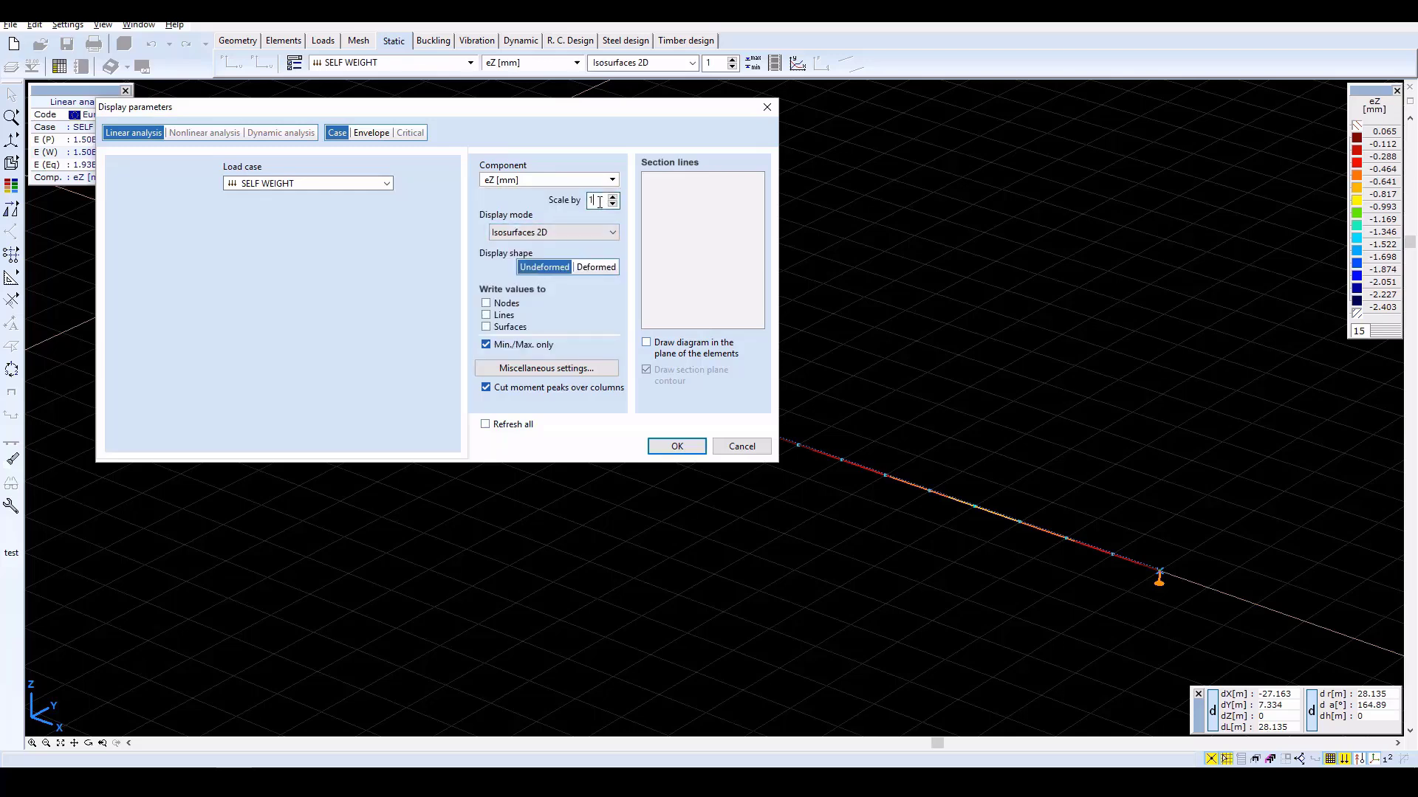
{"action": "type", "text": "0"}
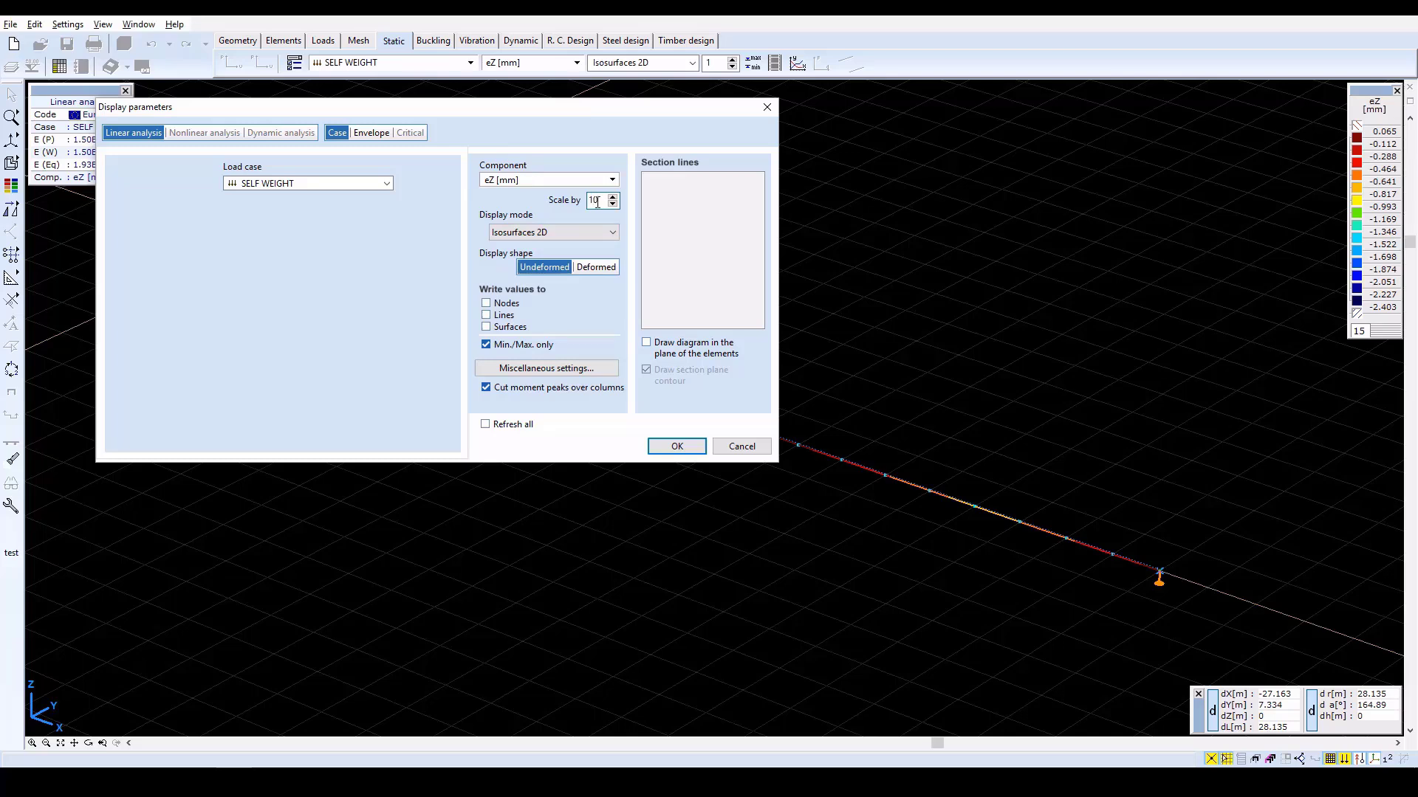
{"action": "left_click", "coordinate": [576, 233]}
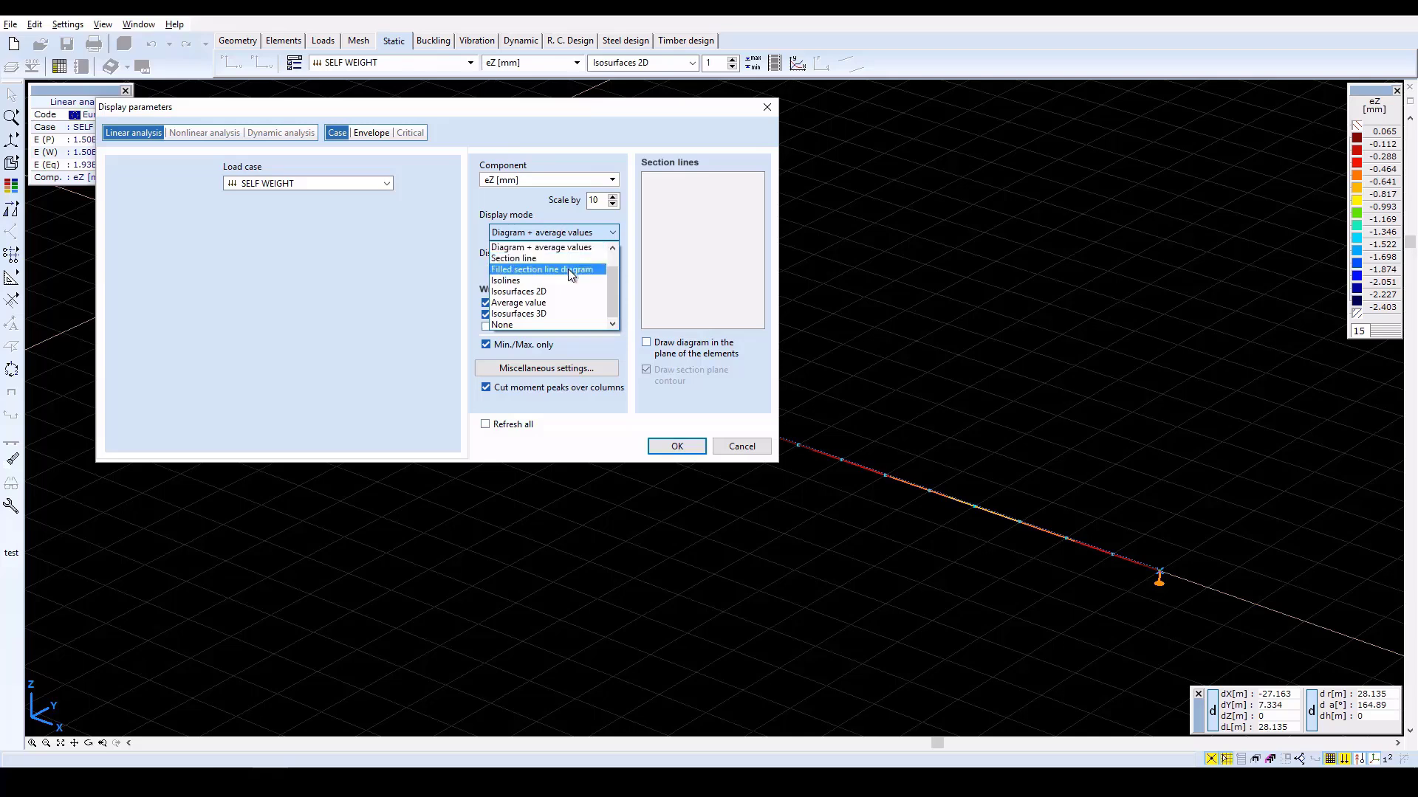
{"action": "scroll", "coordinate": [561, 264], "scroll_direction": "up", "scroll_amount": 2}
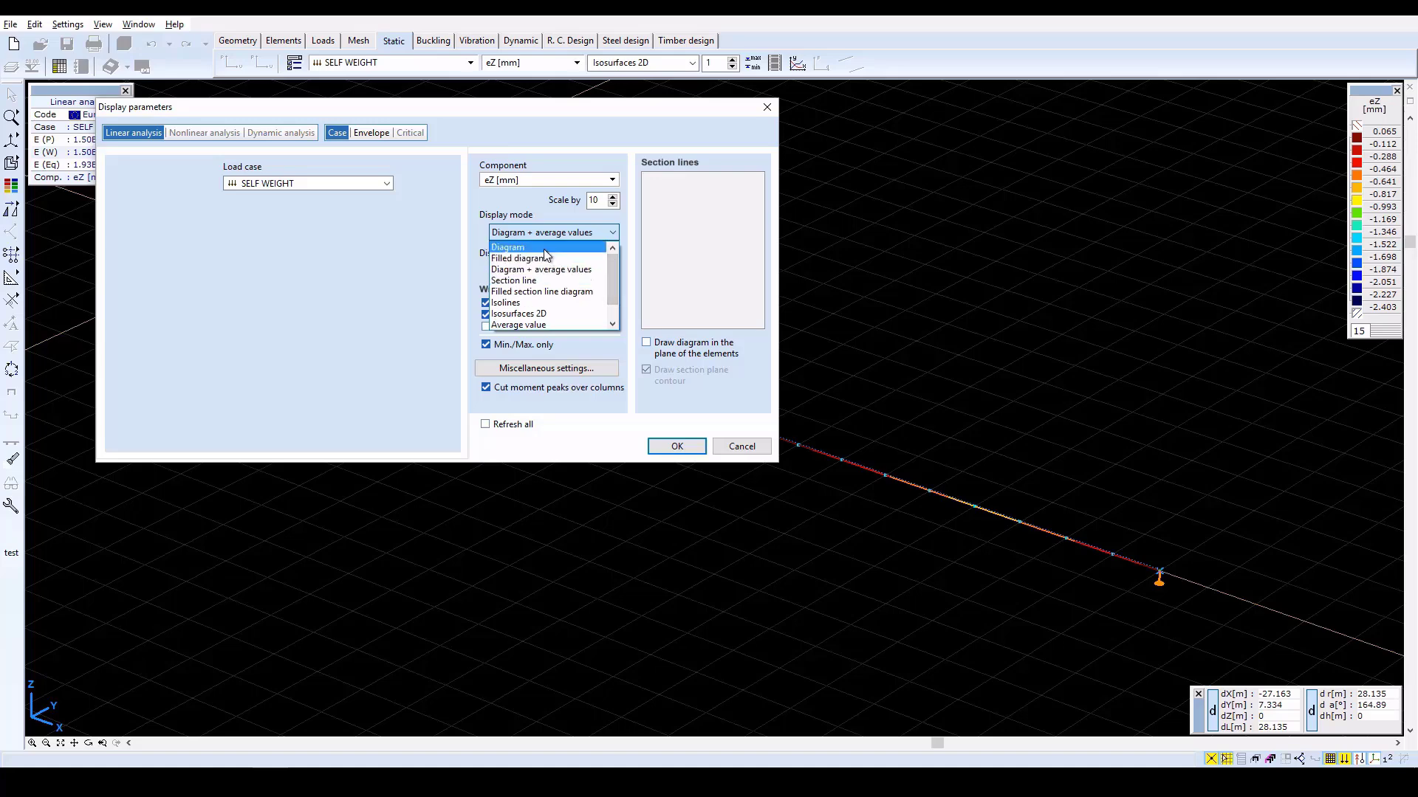
{"action": "left_click", "coordinate": [547, 248]}
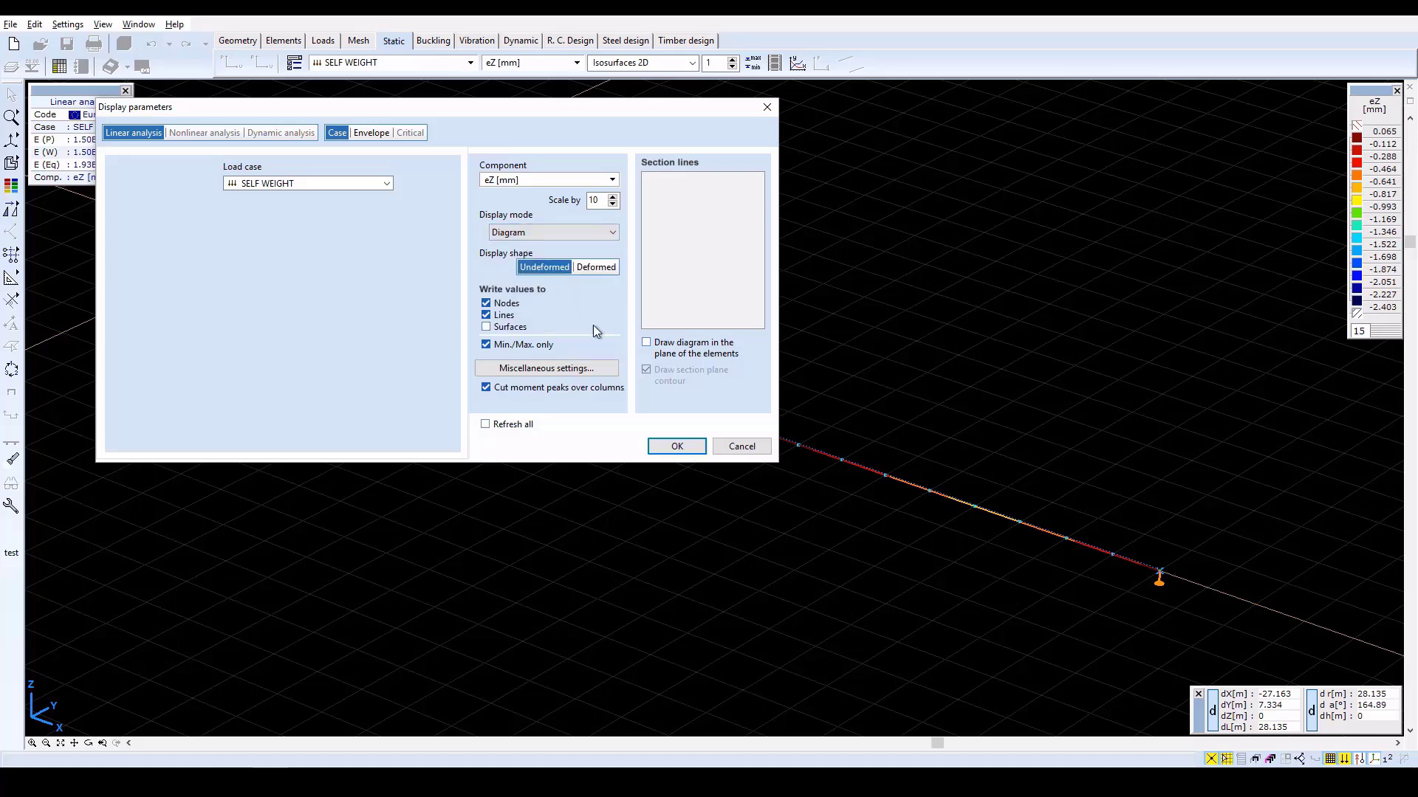
{"action": "left_click", "coordinate": [676, 447]}
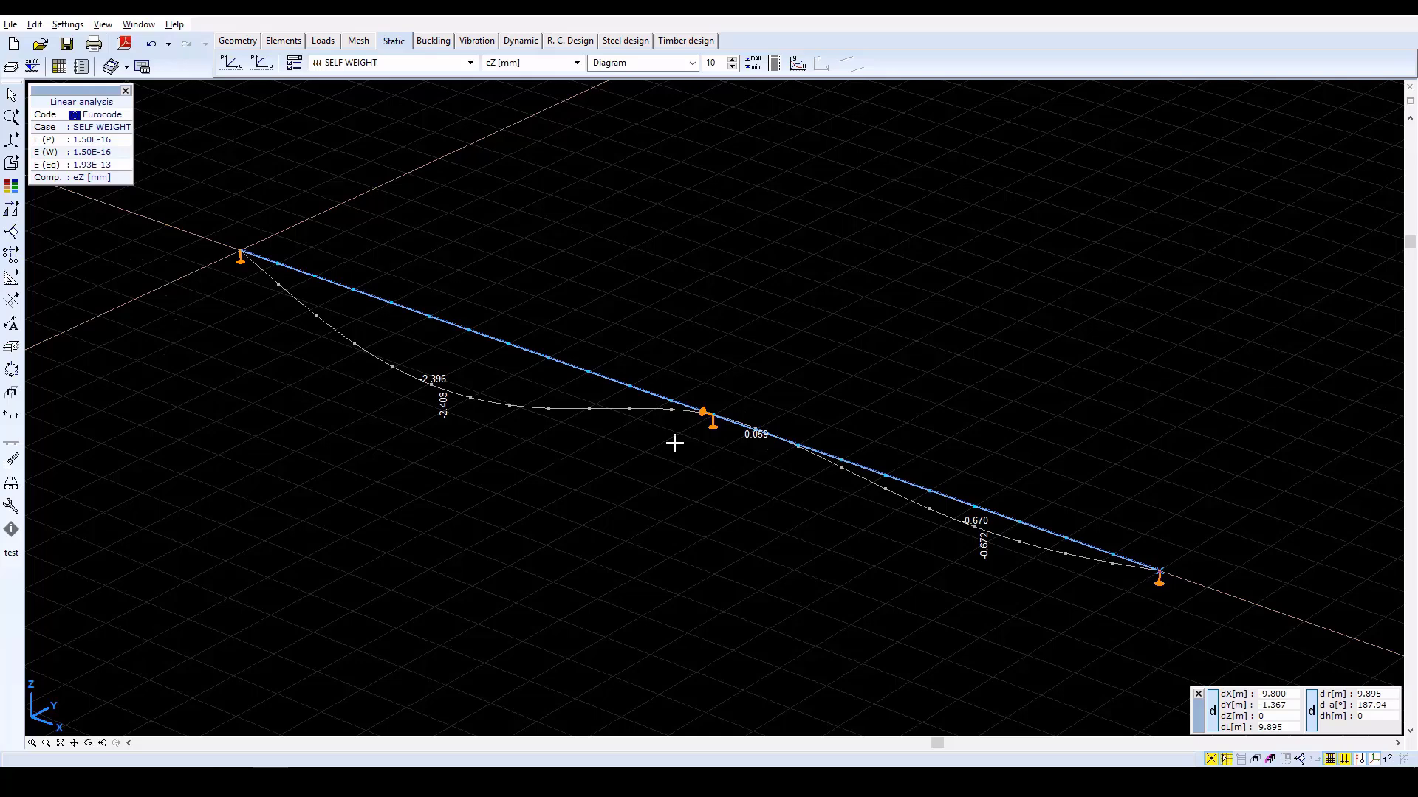
Switch to the front X-Z view and set the displacement diagram's scale factor to 1
{"action": "left_click", "coordinate": [11, 140]}
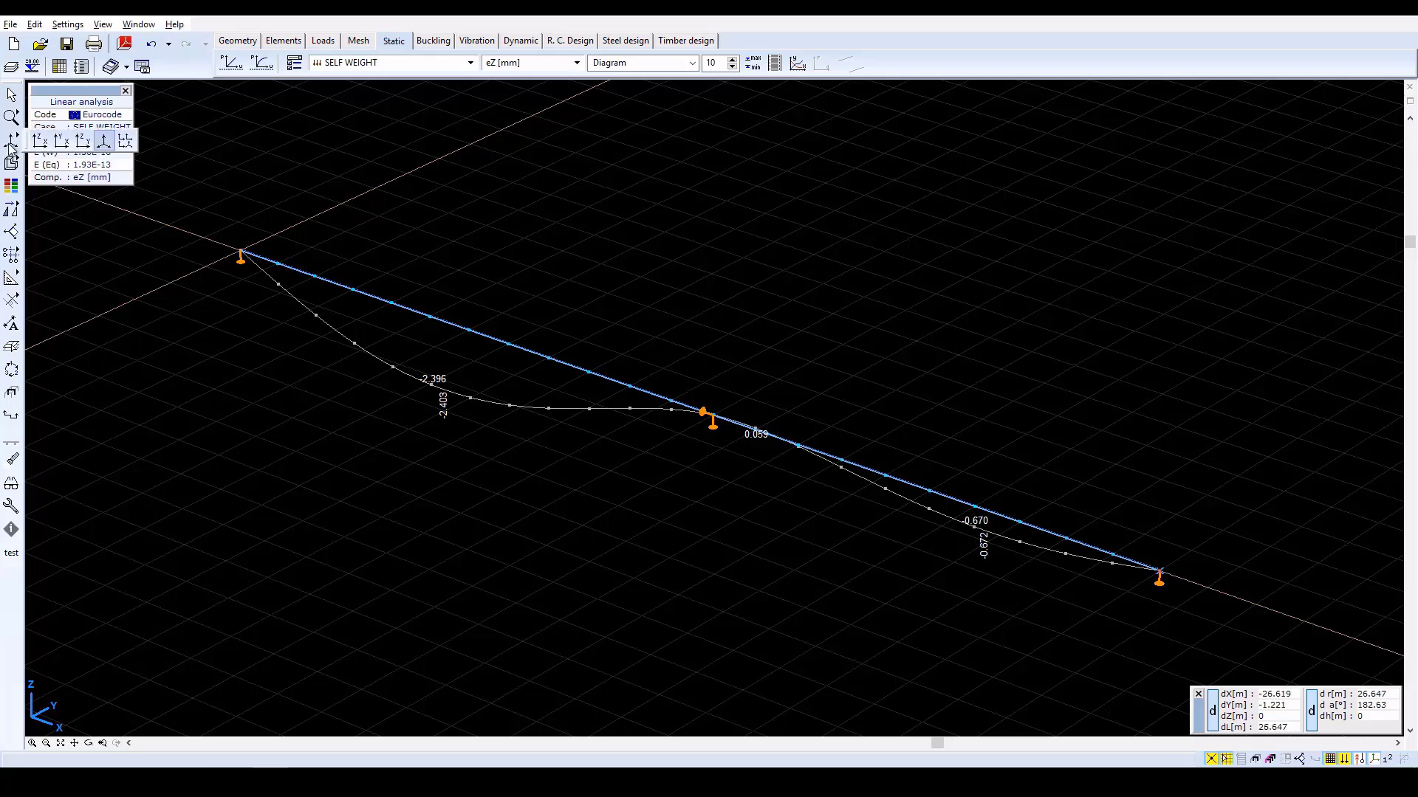
{"action": "left_click", "coordinate": [40, 142]}
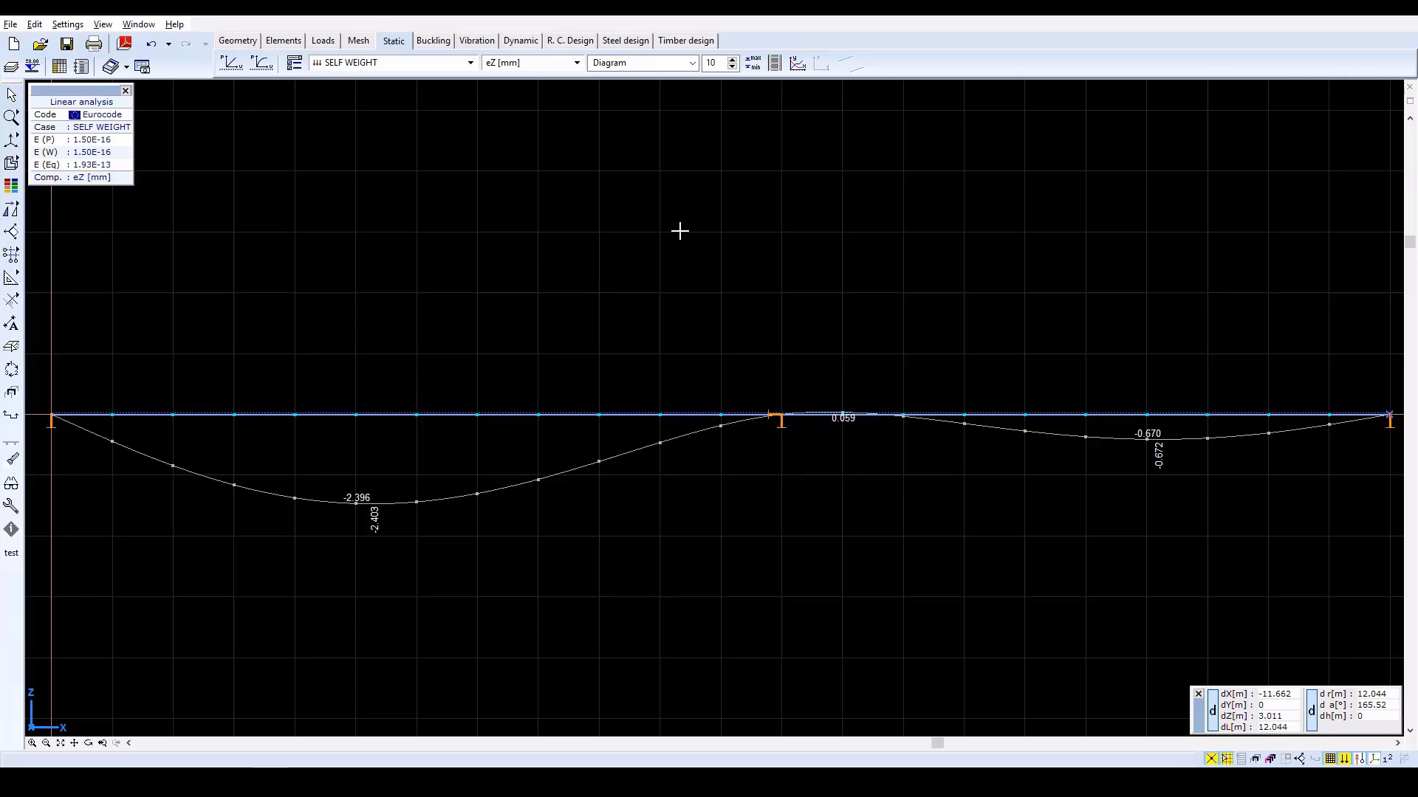
{"action": "left_click", "coordinate": [718, 62]}
{"action": "key", "text": "BackSpace"}
{"action": "key", "text": "Return"}
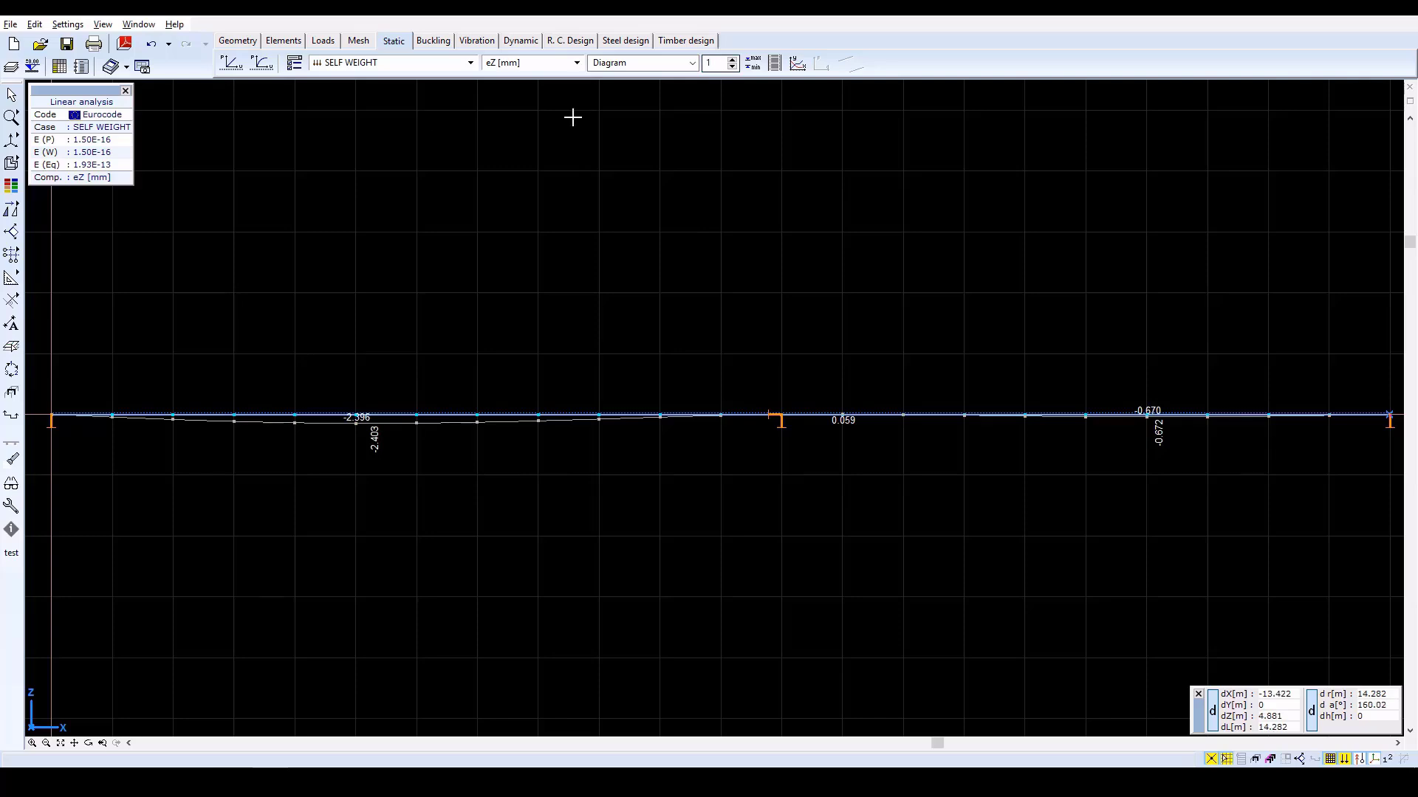
Display the eZ results for combination Co.#1 (ULS) and look up the model's minimum and maximum eZ displacements
{"action": "left_click", "coordinate": [340, 65]}
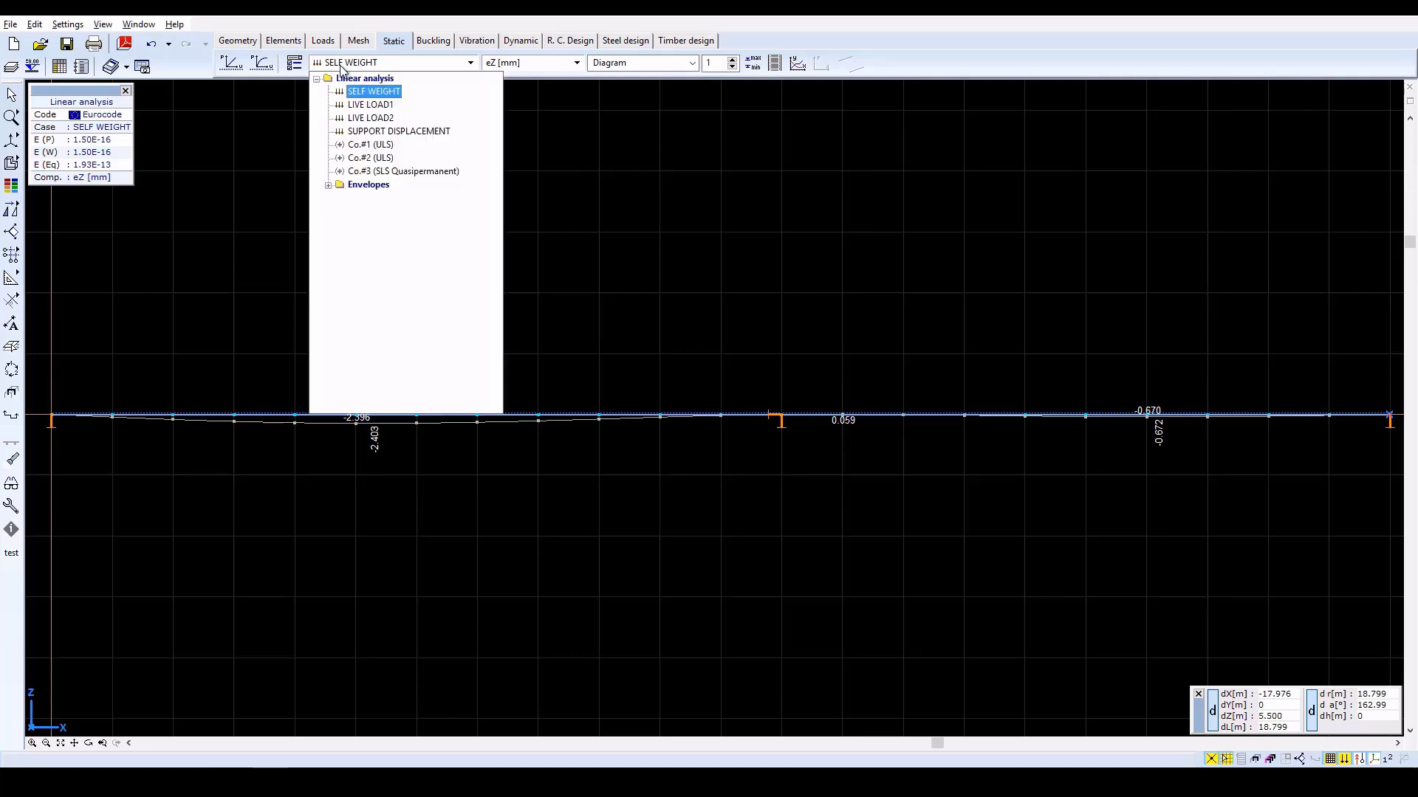
{"action": "left_click", "coordinate": [363, 147]}
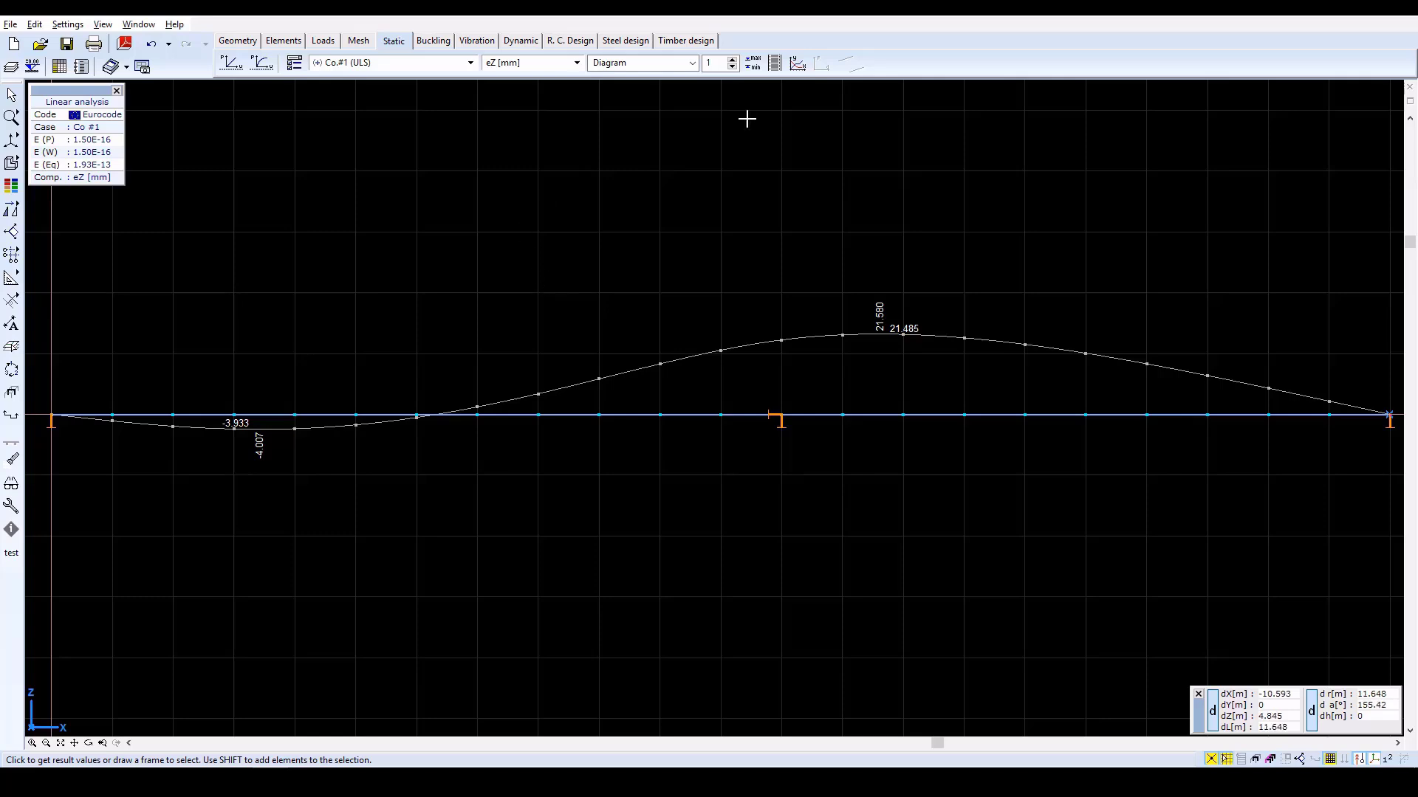
{"action": "left_click", "coordinate": [751, 67]}
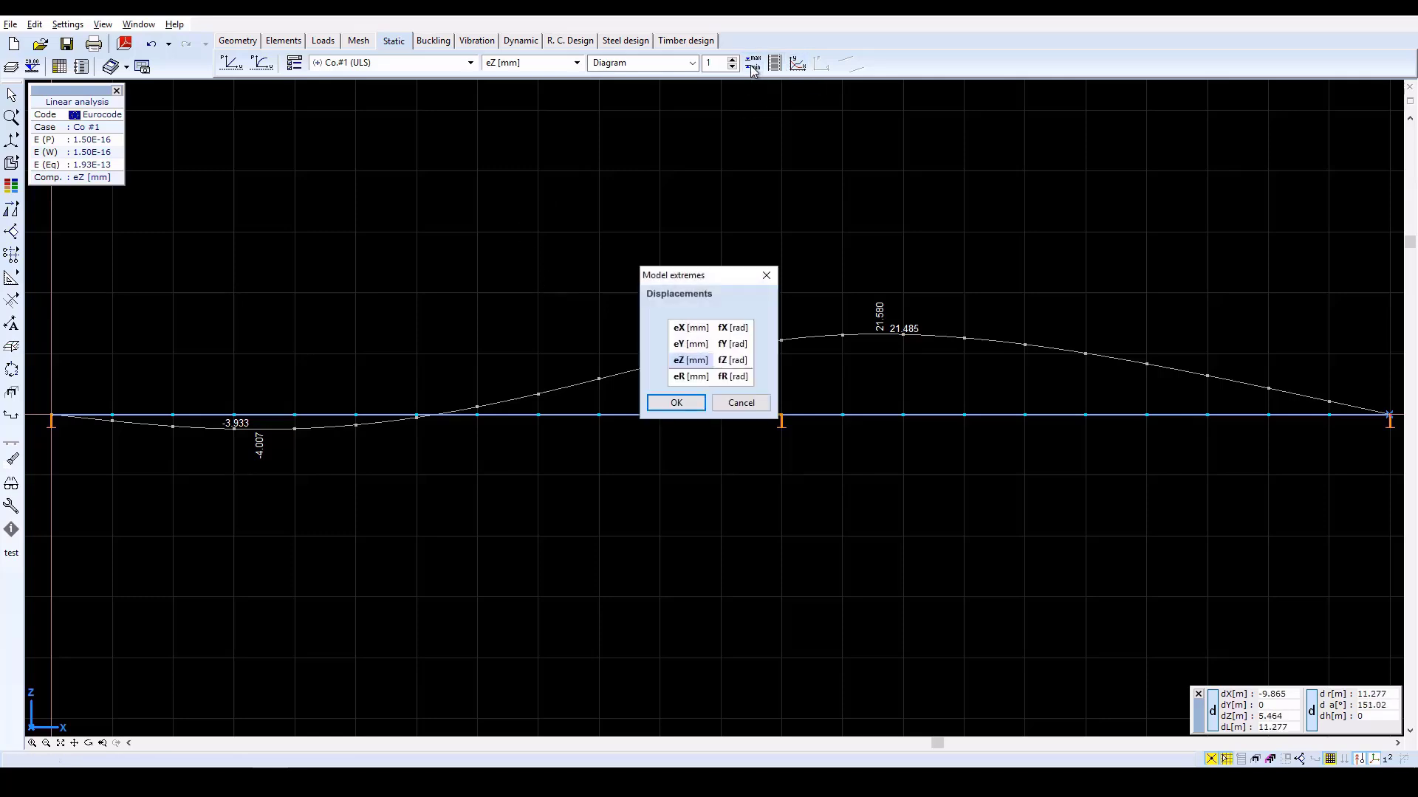
{"action": "left_click", "coordinate": [694, 362]}
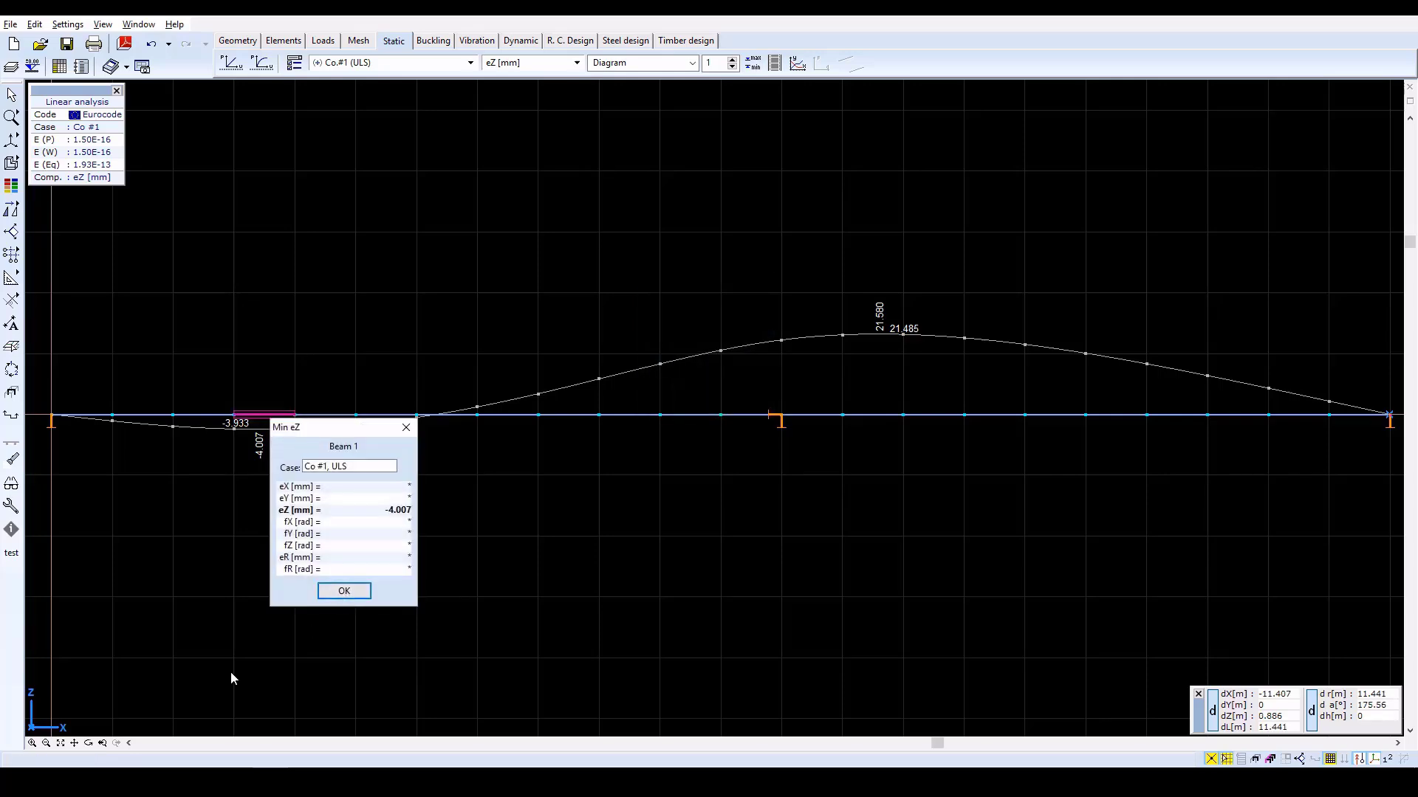
{"action": "left_click", "coordinate": [348, 594]}
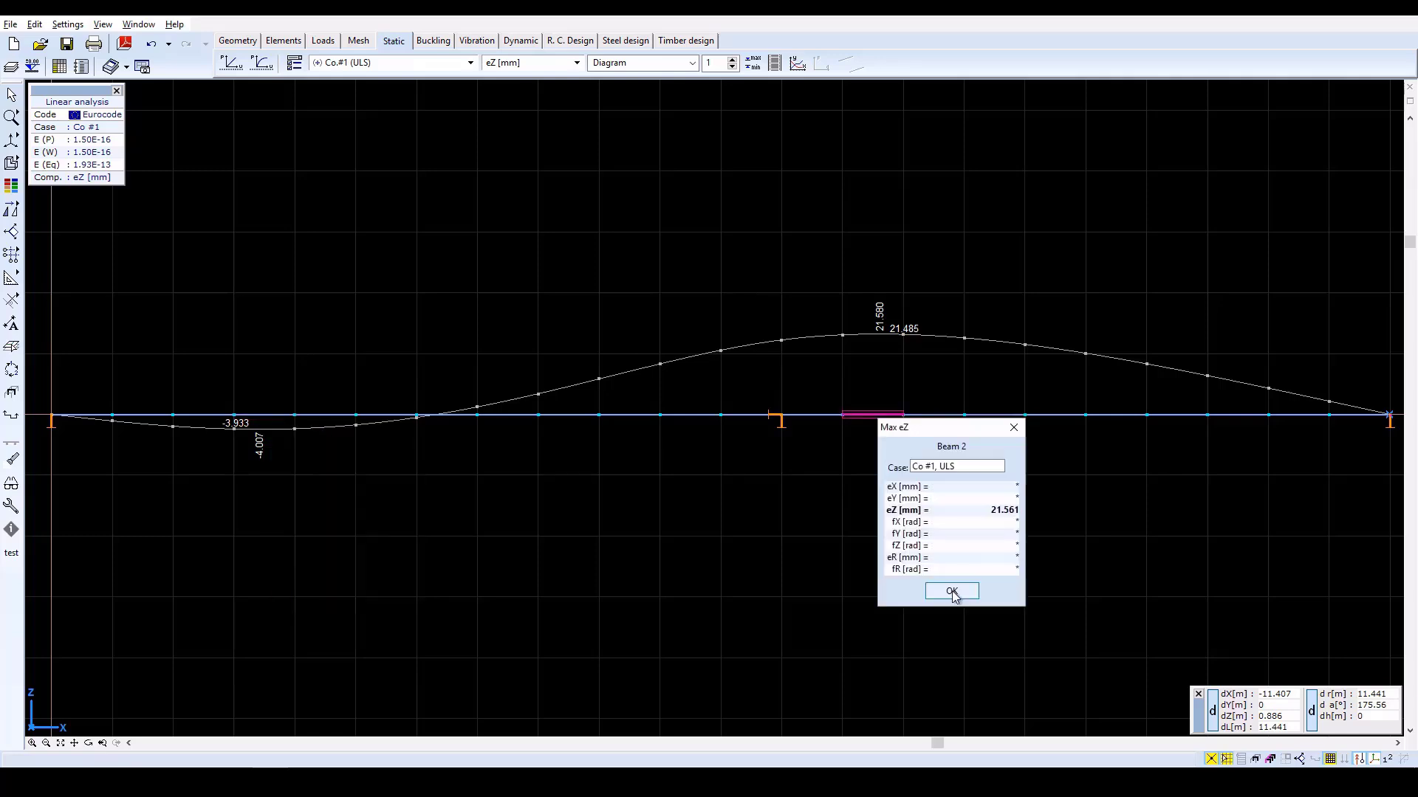
{"action": "left_click", "coordinate": [951, 592]}
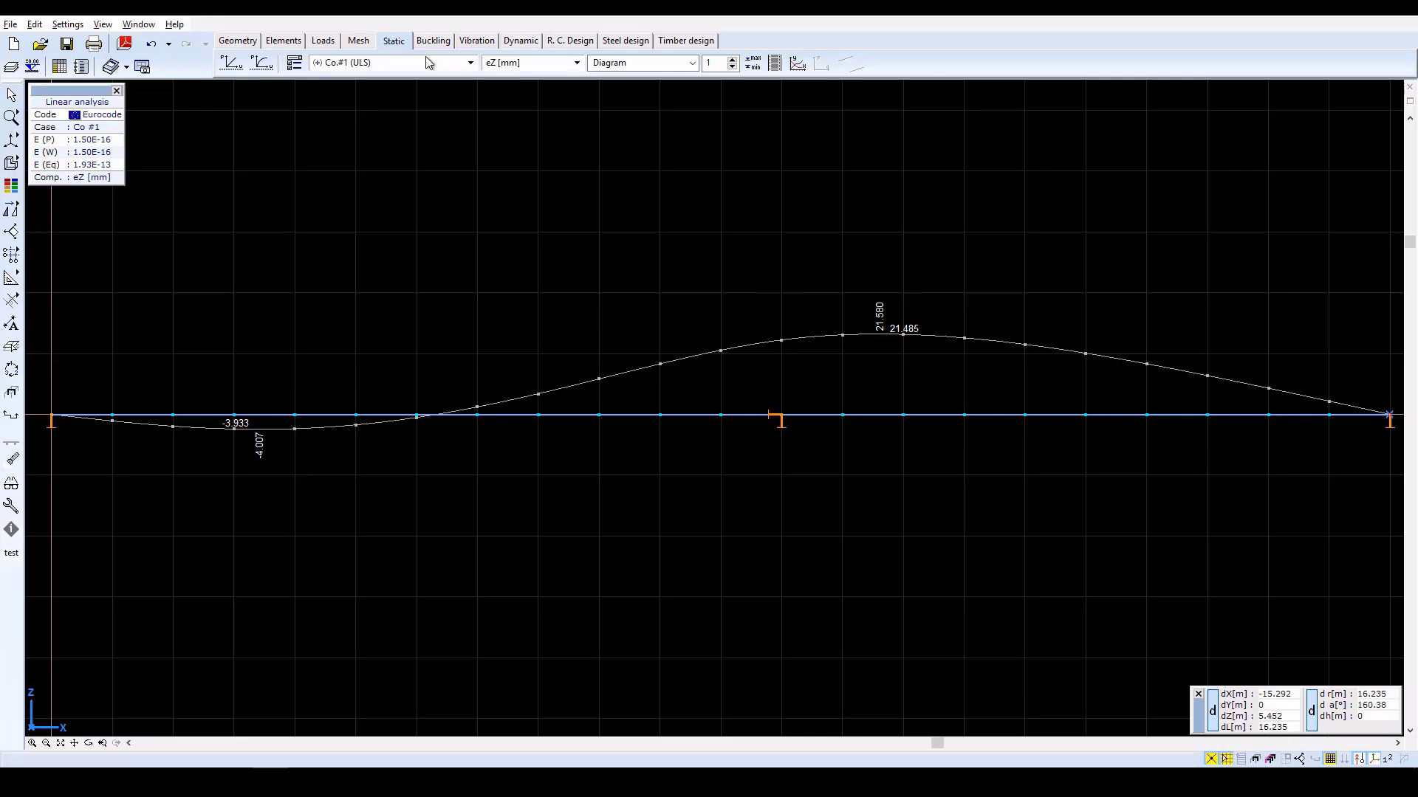
Display the beam bending moment My for combination Co.#1 (ULS) and compare it with the diagram for Co.#2 (ULS)
{"action": "left_click", "coordinate": [539, 65]}
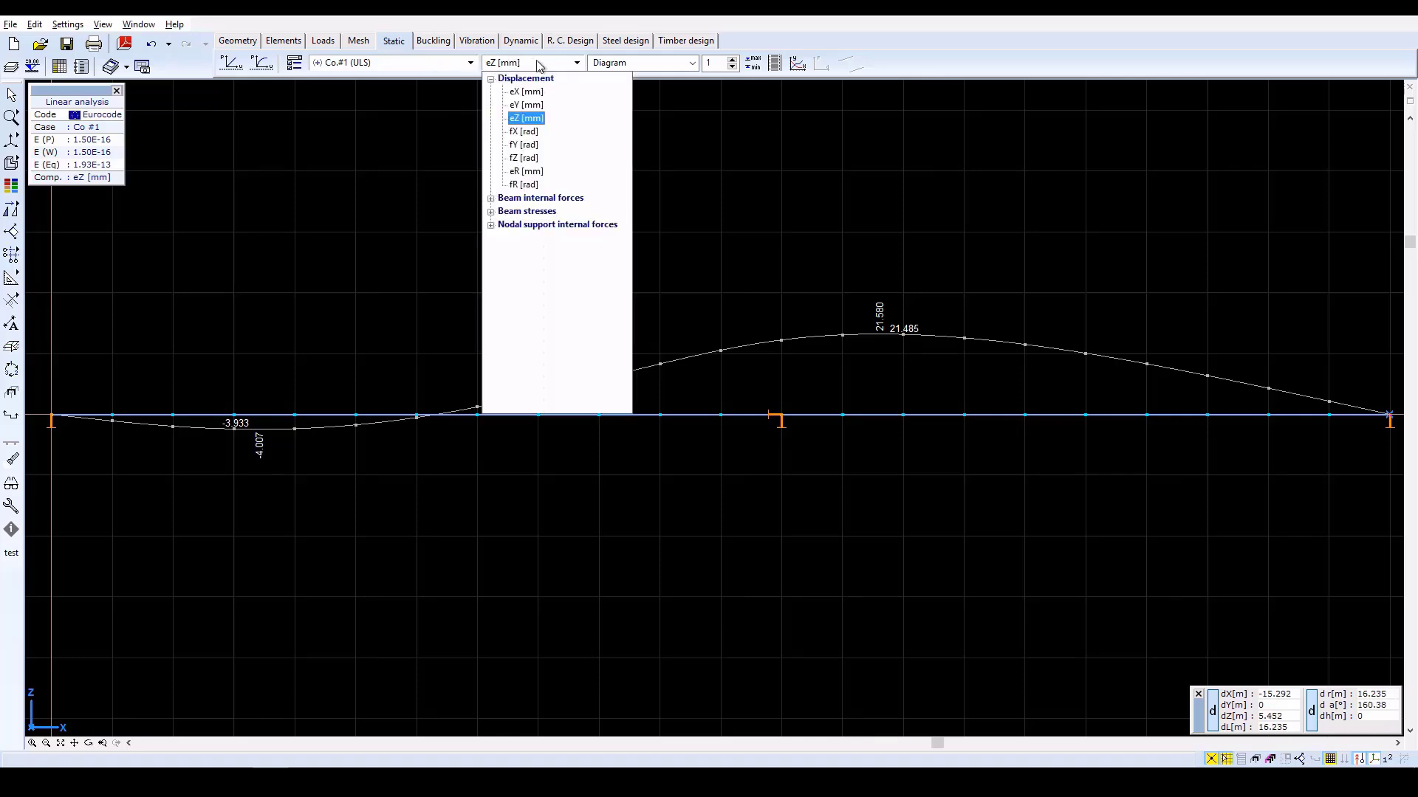
{"action": "left_click", "coordinate": [550, 199]}
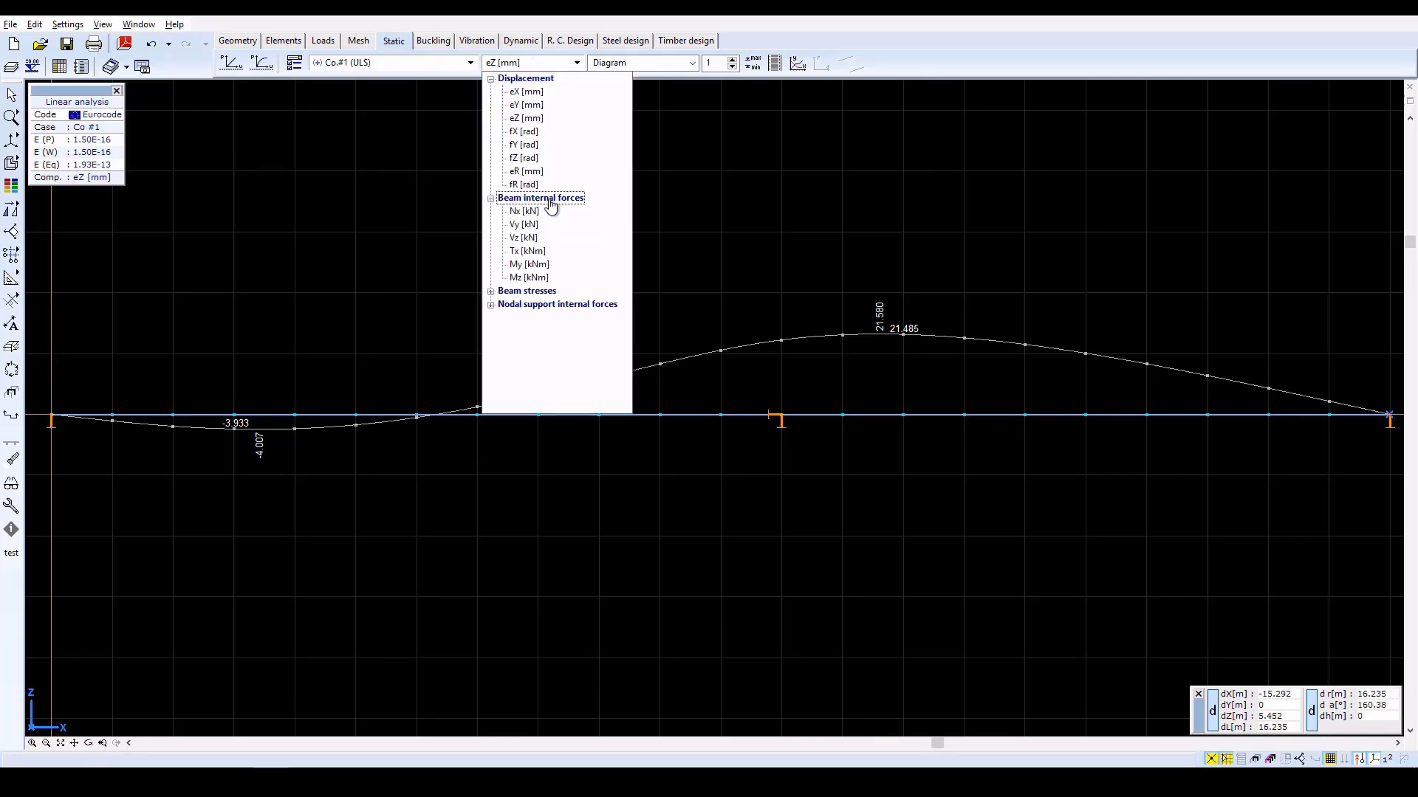
{"action": "left_click", "coordinate": [529, 264]}
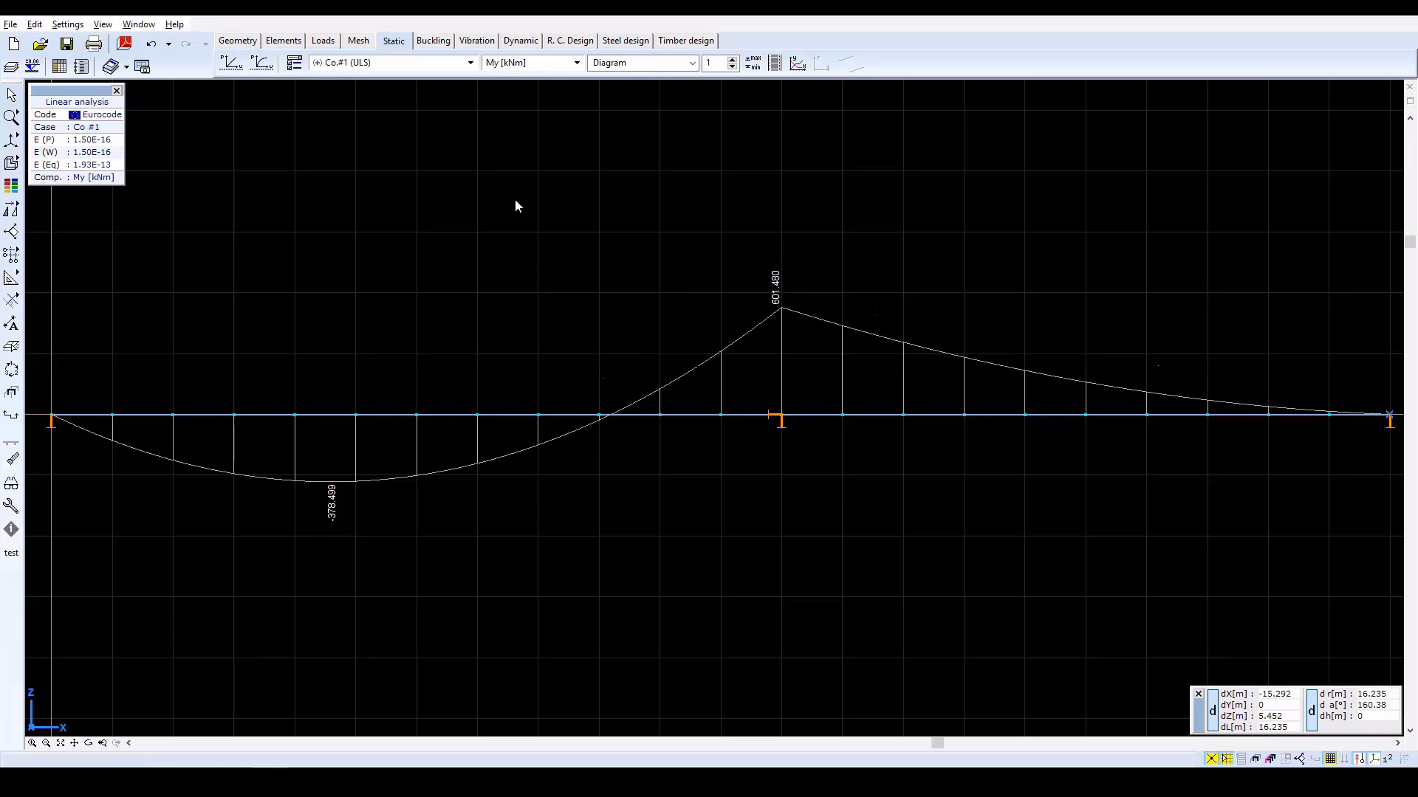
{"action": "left_click", "coordinate": [396, 63]}
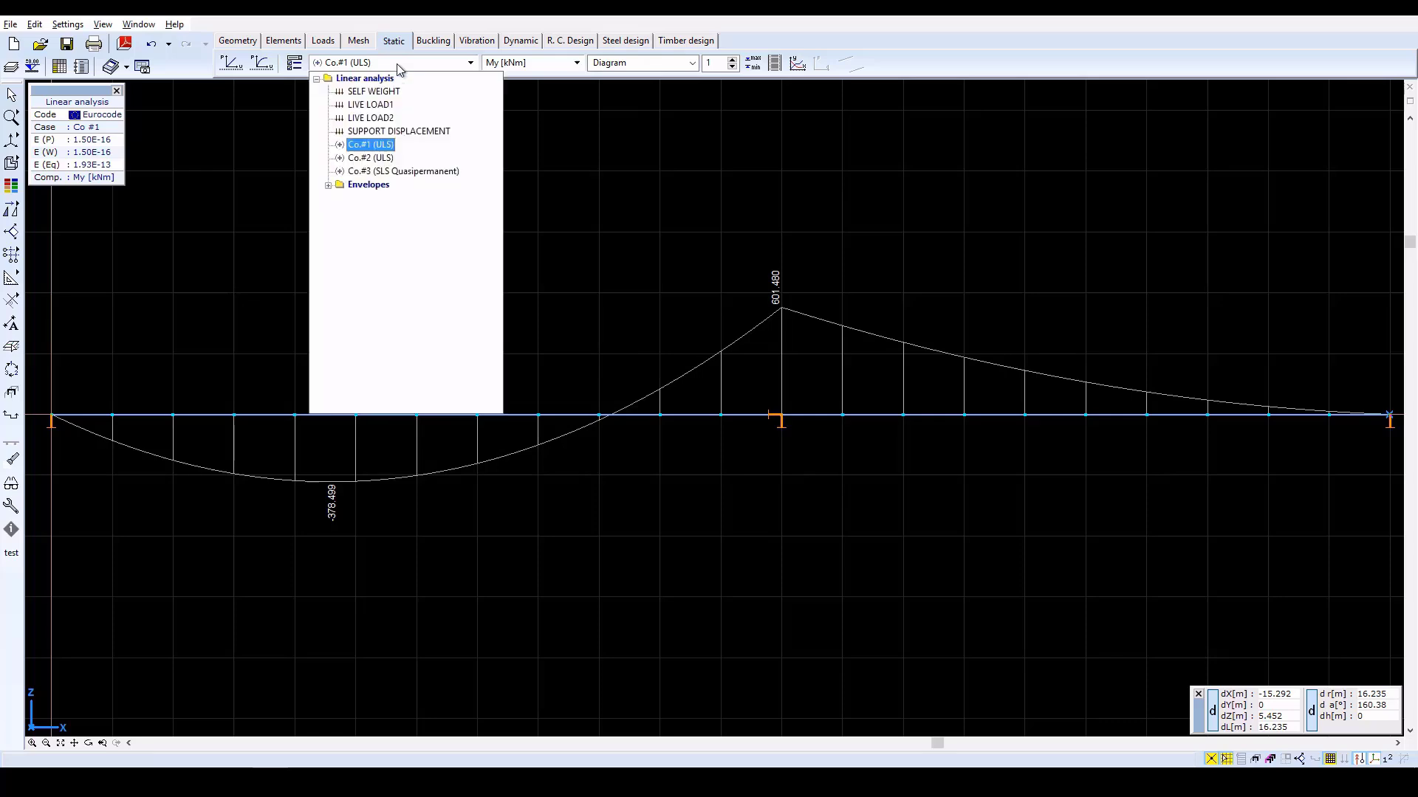
{"action": "left_click", "coordinate": [369, 160]}
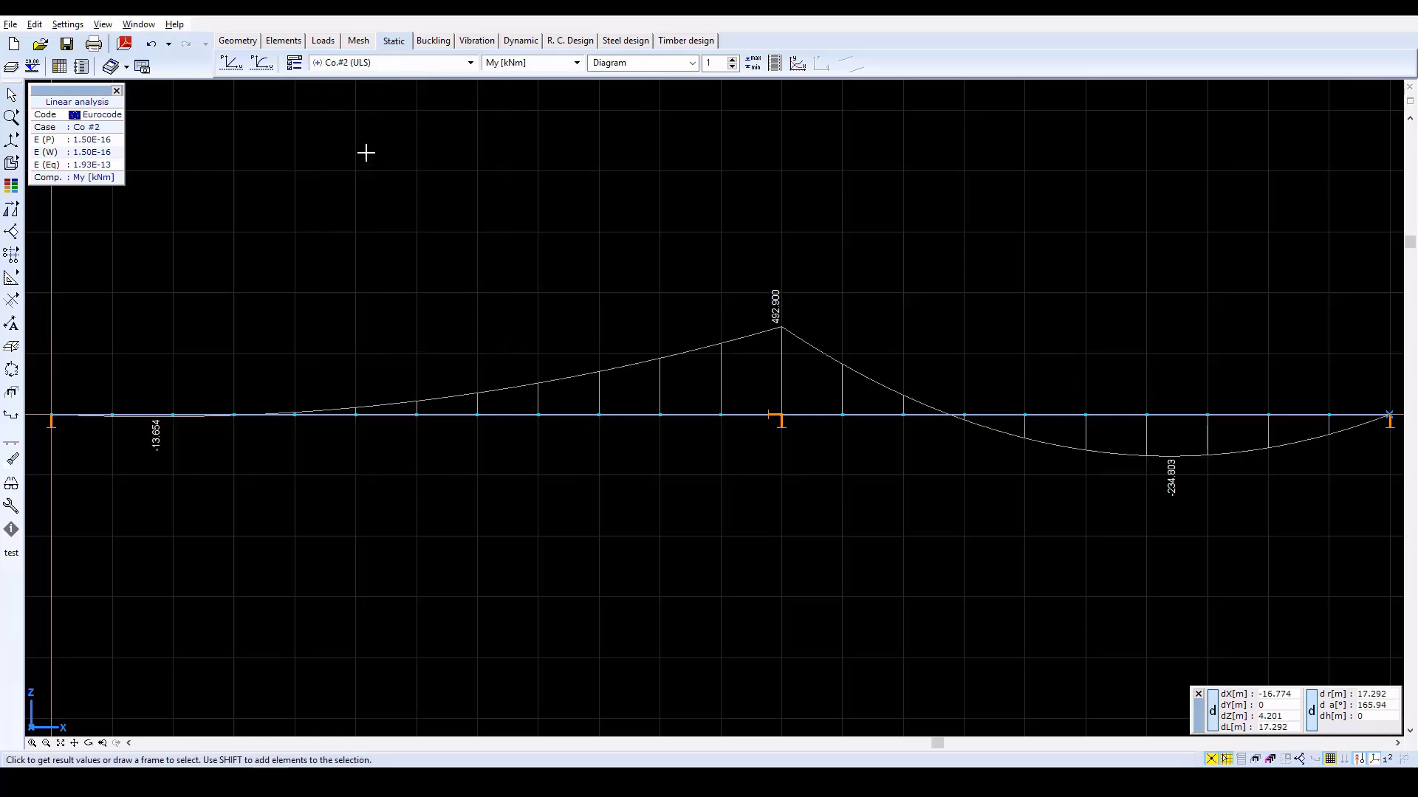
{"action": "left_click", "coordinate": [377, 63]}
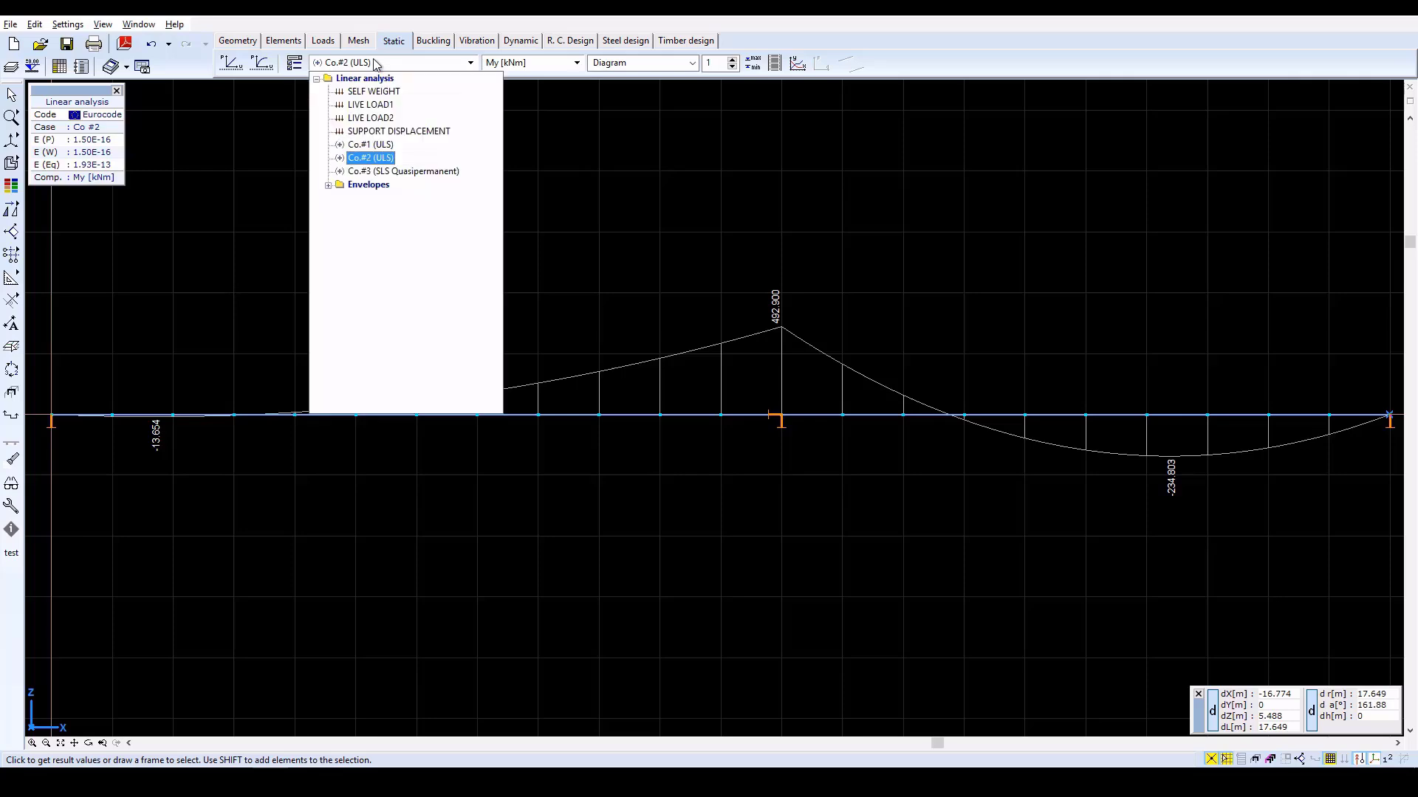
{"action": "left_click", "coordinate": [371, 144]}
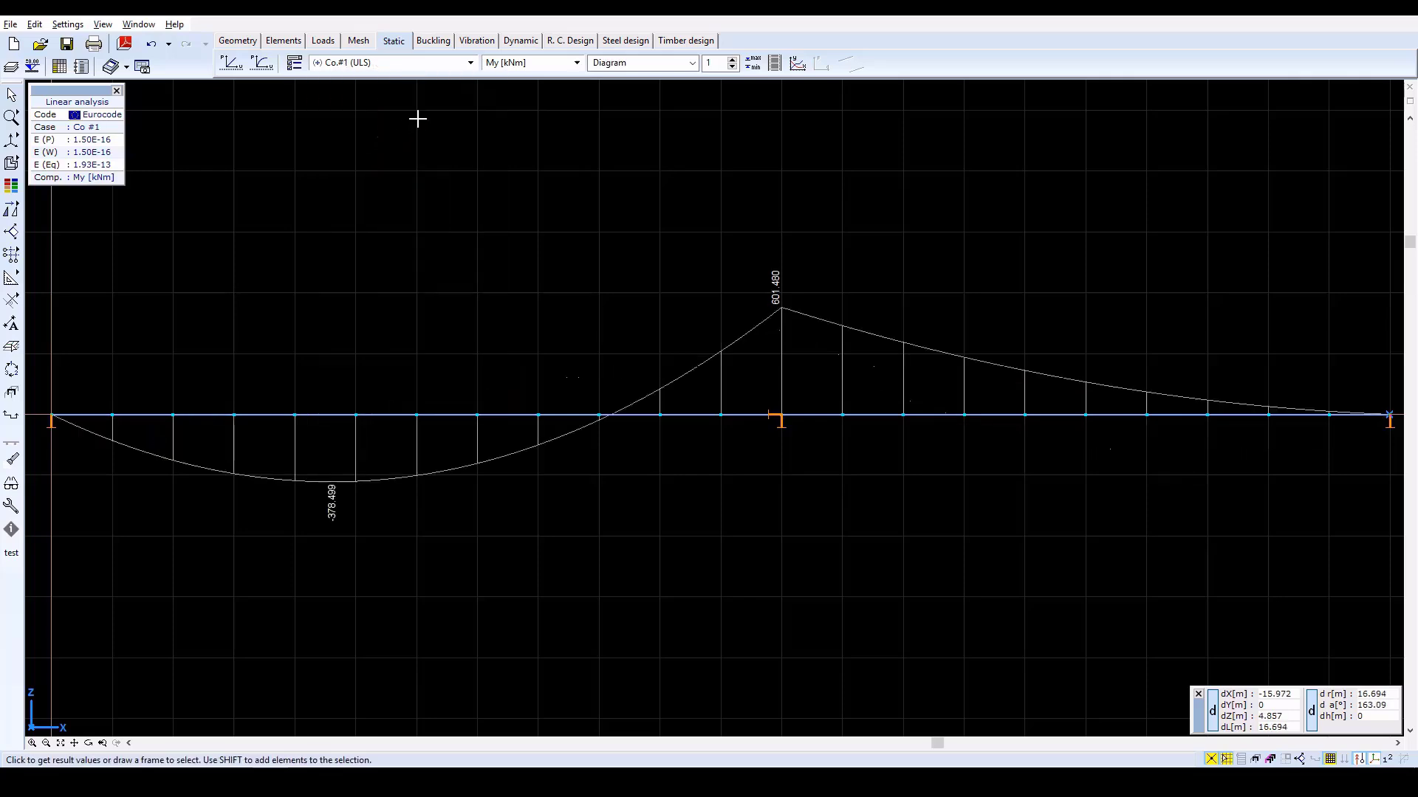
Start the R.C. beam reinforcement design for all beams in the model
{"action": "left_click", "coordinate": [577, 41]}
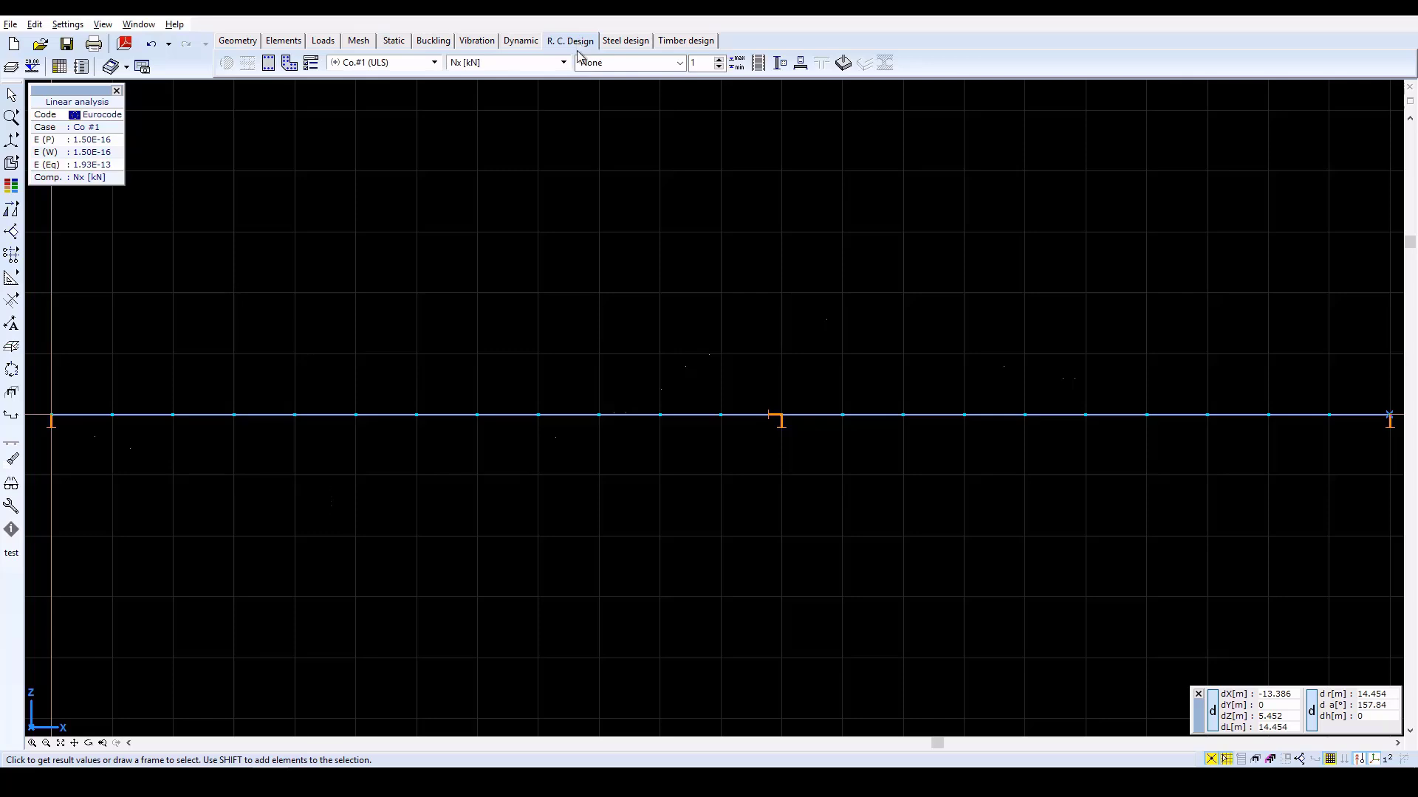
{"action": "left_click", "coordinate": [800, 65]}
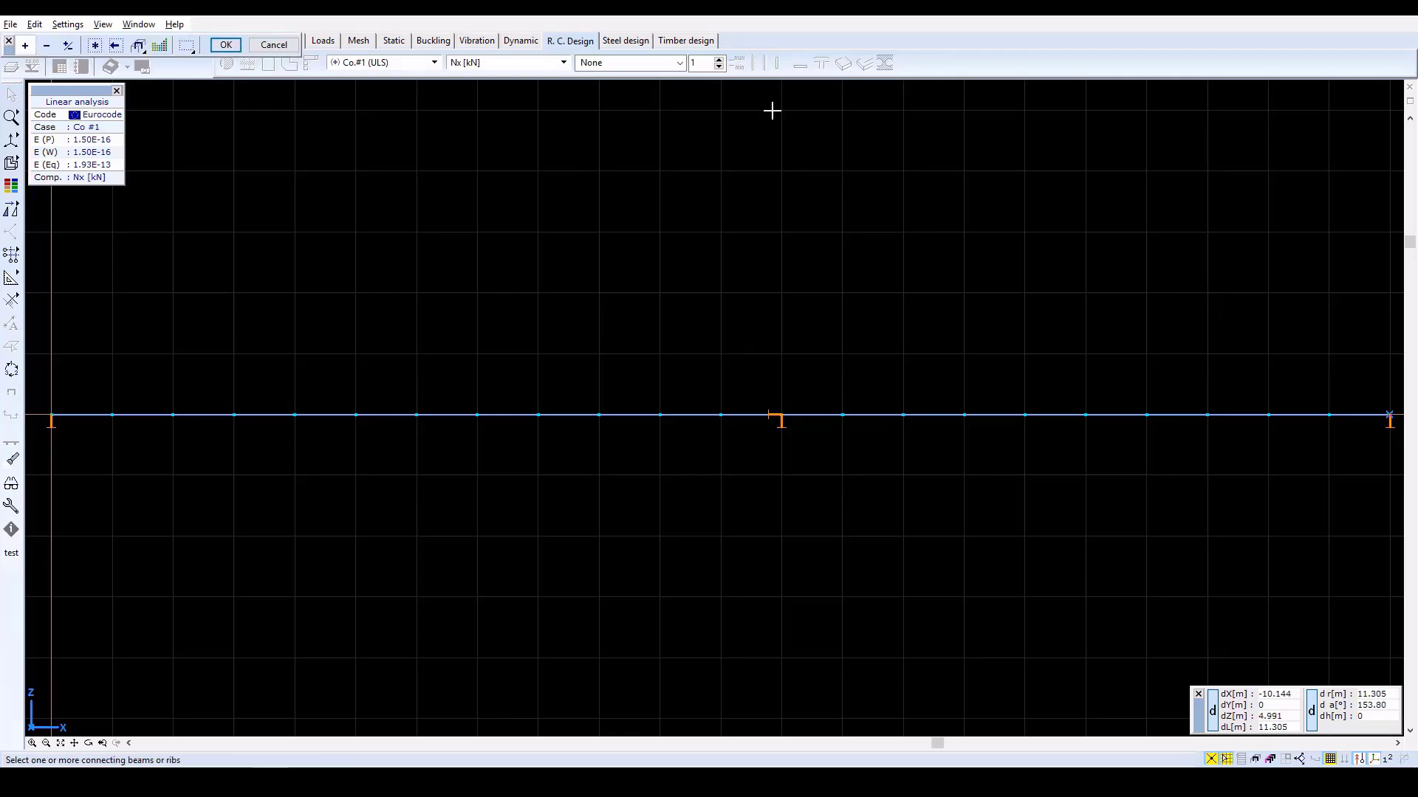
{"action": "left_click", "coordinate": [95, 48]}
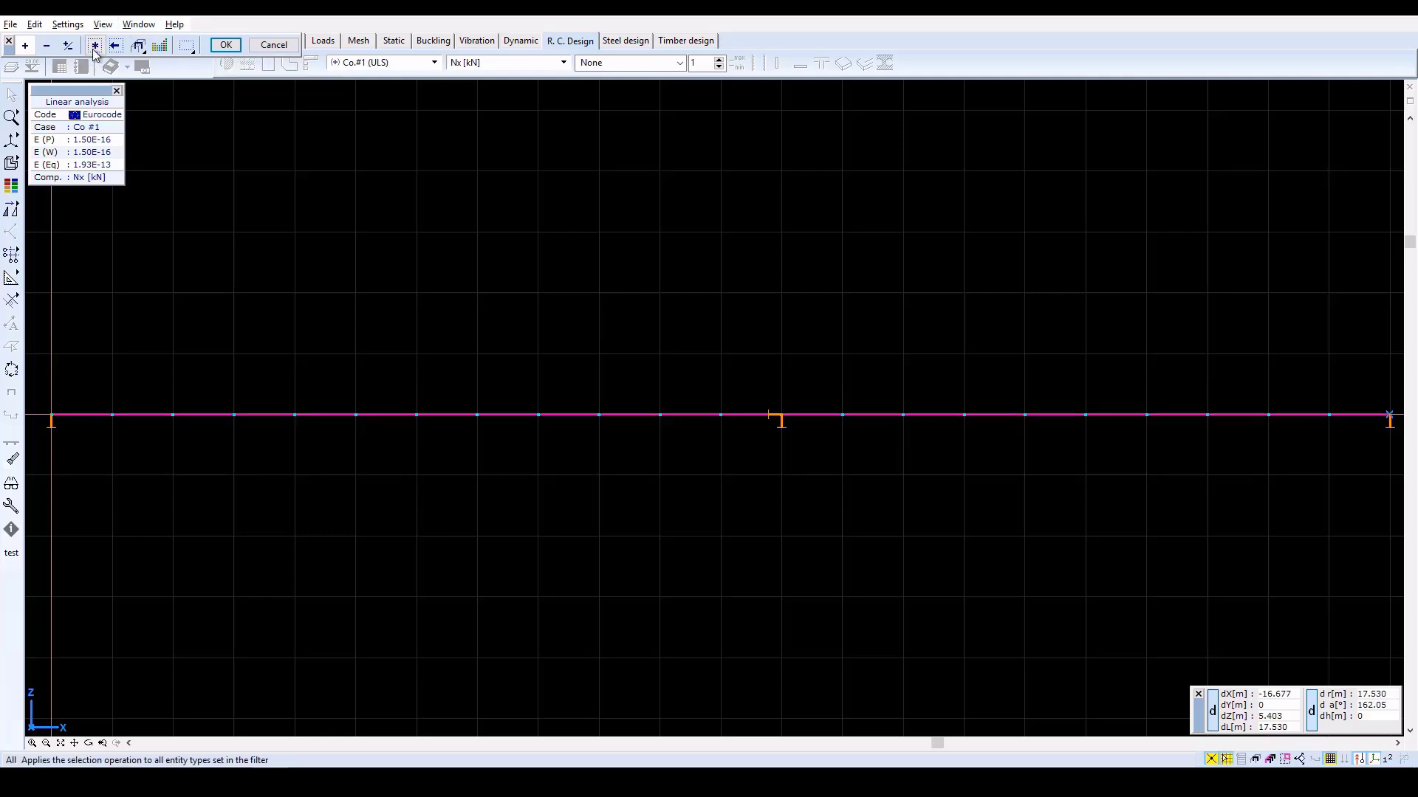
{"action": "left_click", "coordinate": [221, 48]}
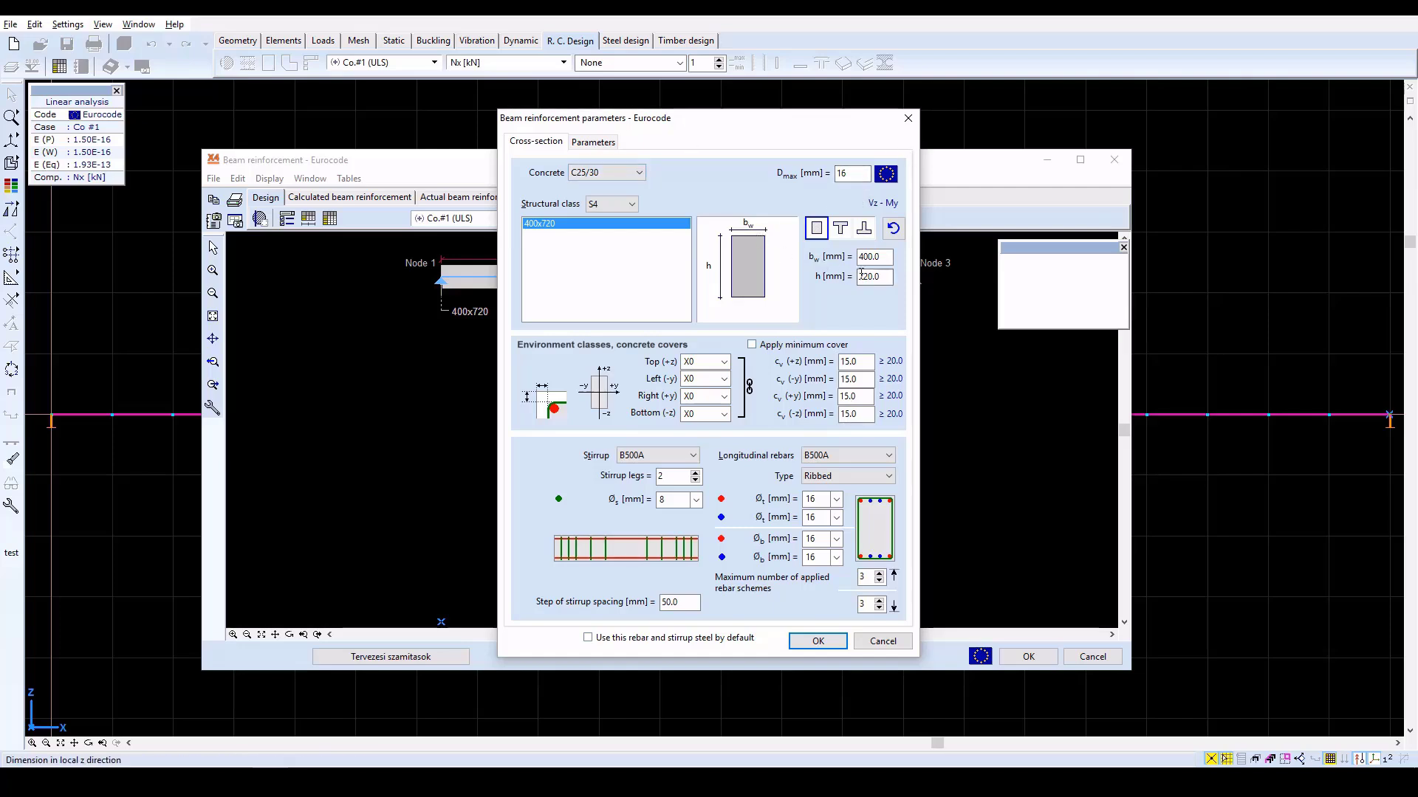
Set environment class XC1 as the common value for all sides of the cross-section and apply the minimum concrete cover
{"action": "left_click", "coordinate": [723, 362]}
{"action": "left_click", "coordinate": [721, 389]}
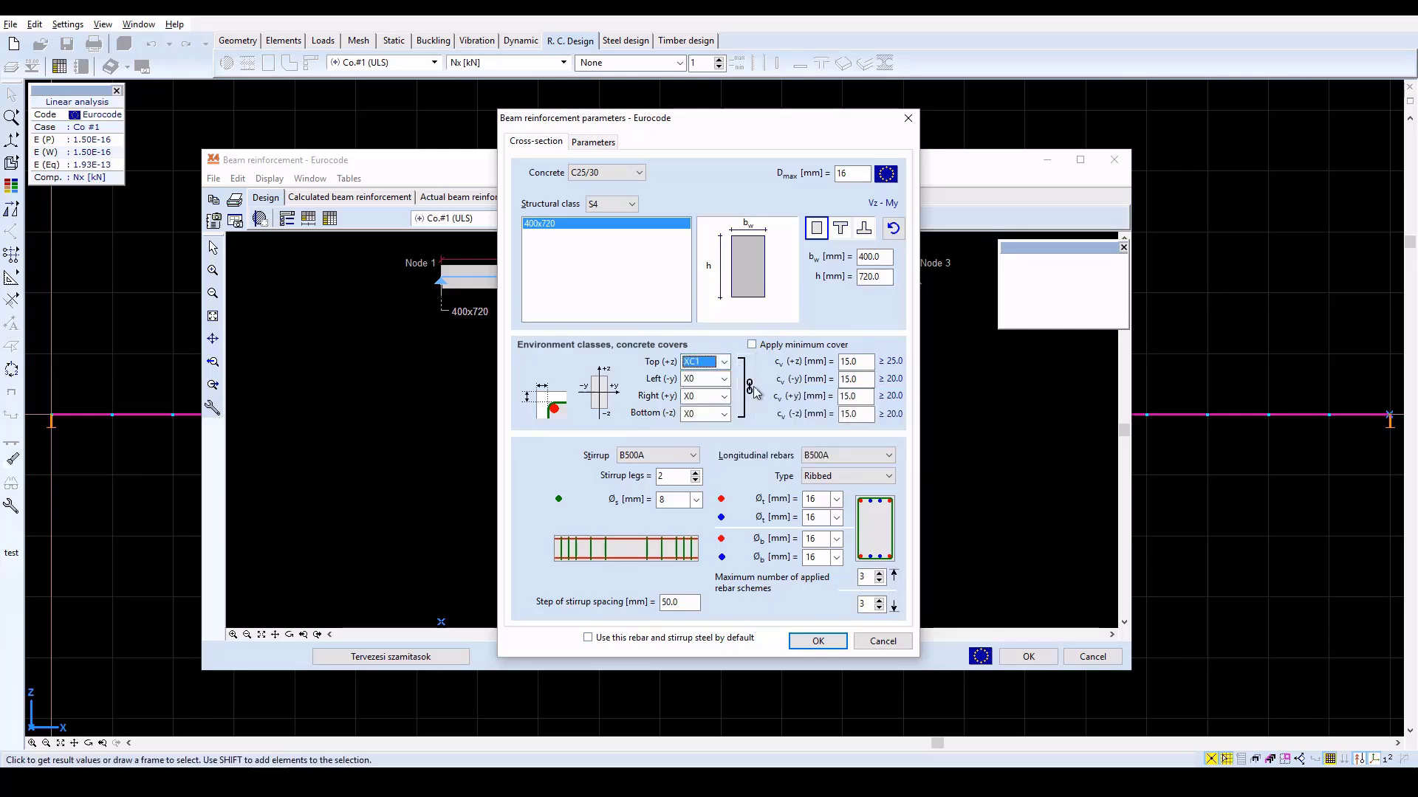
{"action": "left_click", "coordinate": [748, 388]}
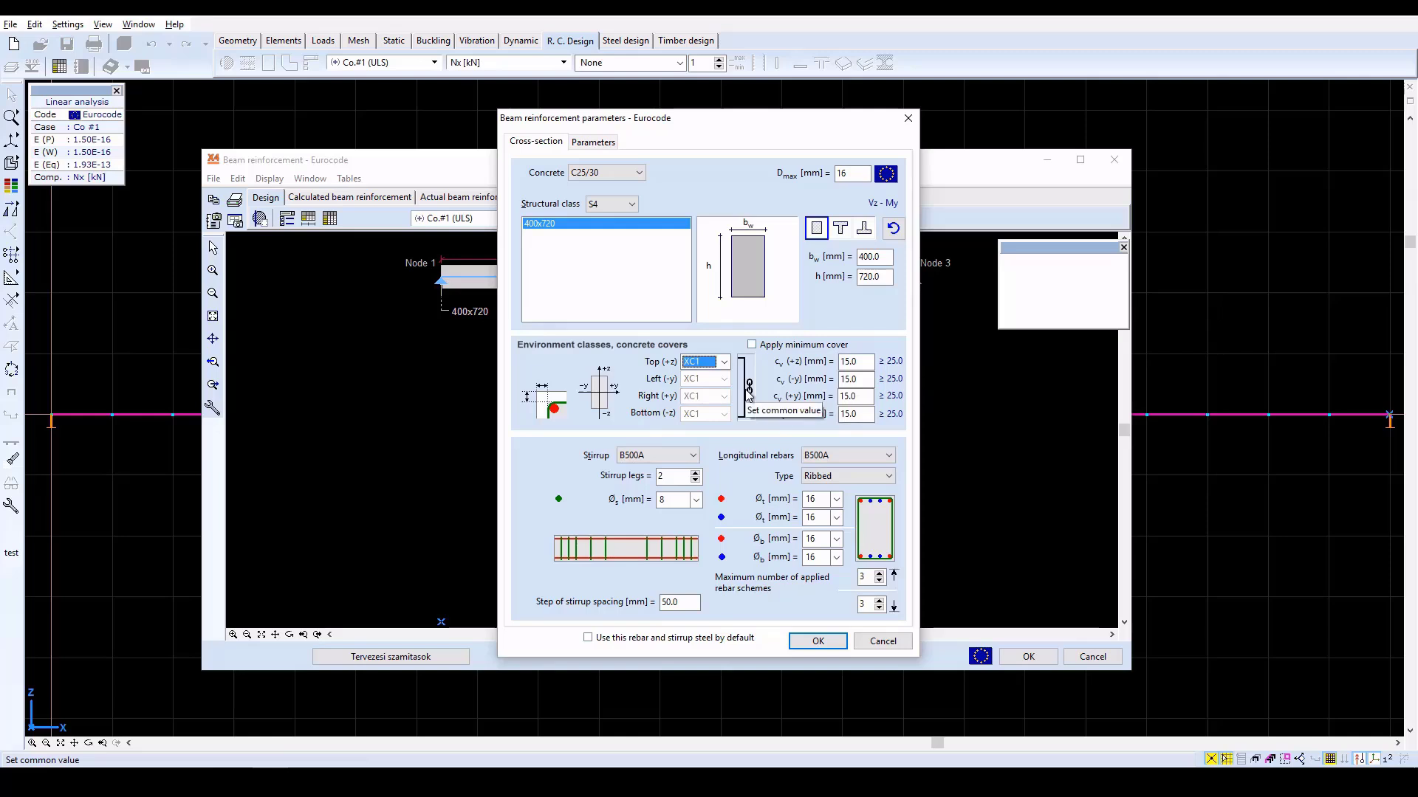
{"action": "left_click", "coordinate": [752, 345]}
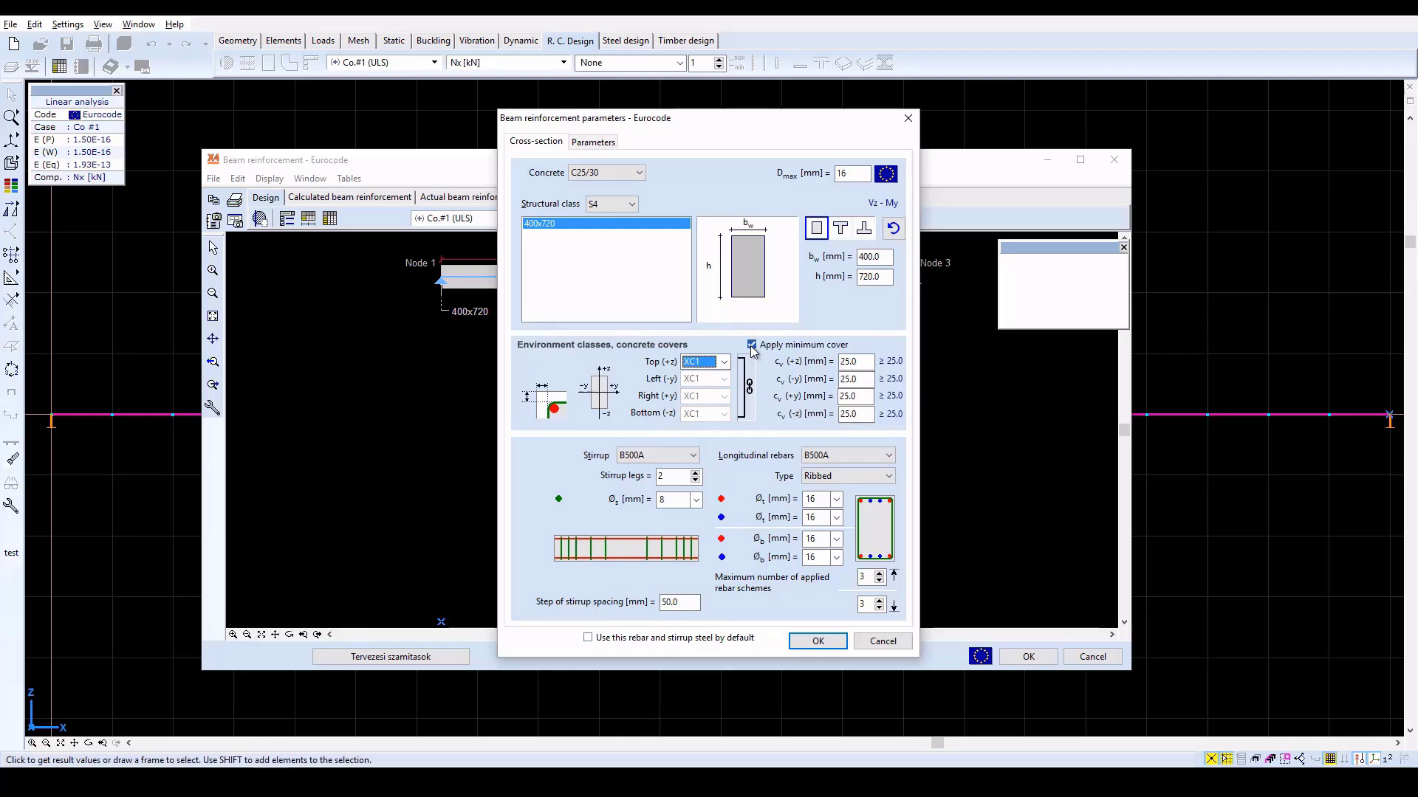
Set the stirrup steel to B500B and the stirrup diameter to 10 mm
{"action": "left_click", "coordinate": [694, 456]}
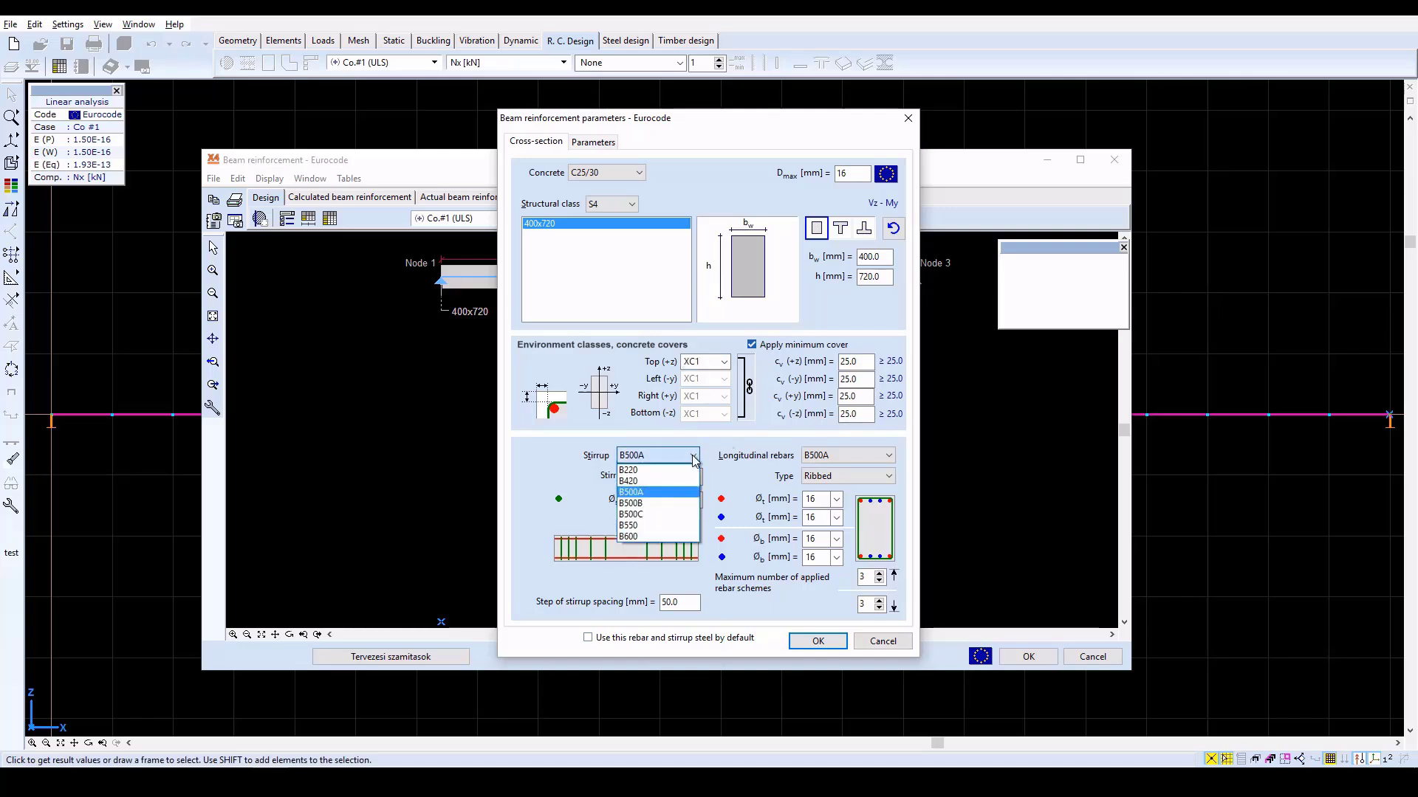
{"action": "left_click", "coordinate": [651, 503]}
{"action": "left_click", "coordinate": [697, 500]}
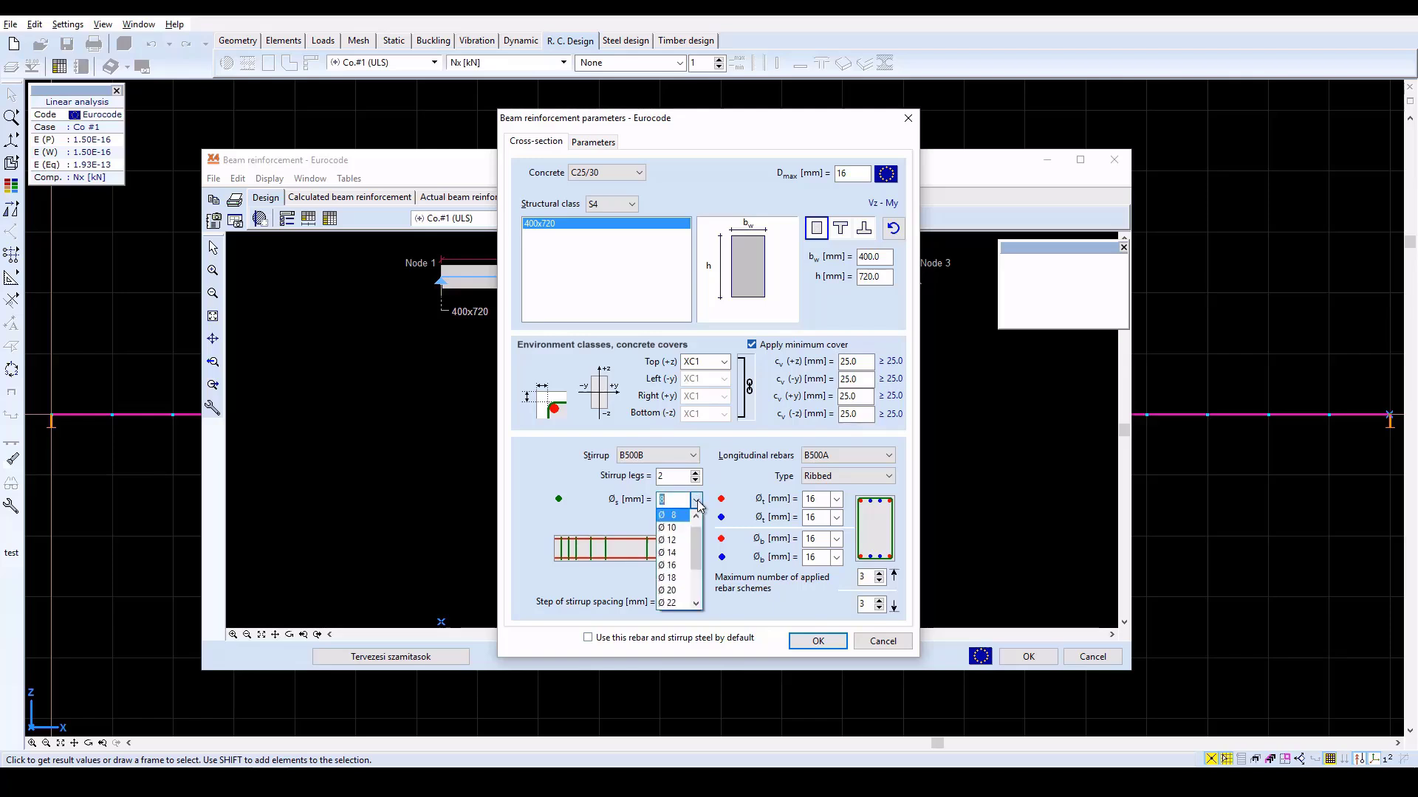
{"action": "left_click", "coordinate": [671, 527]}
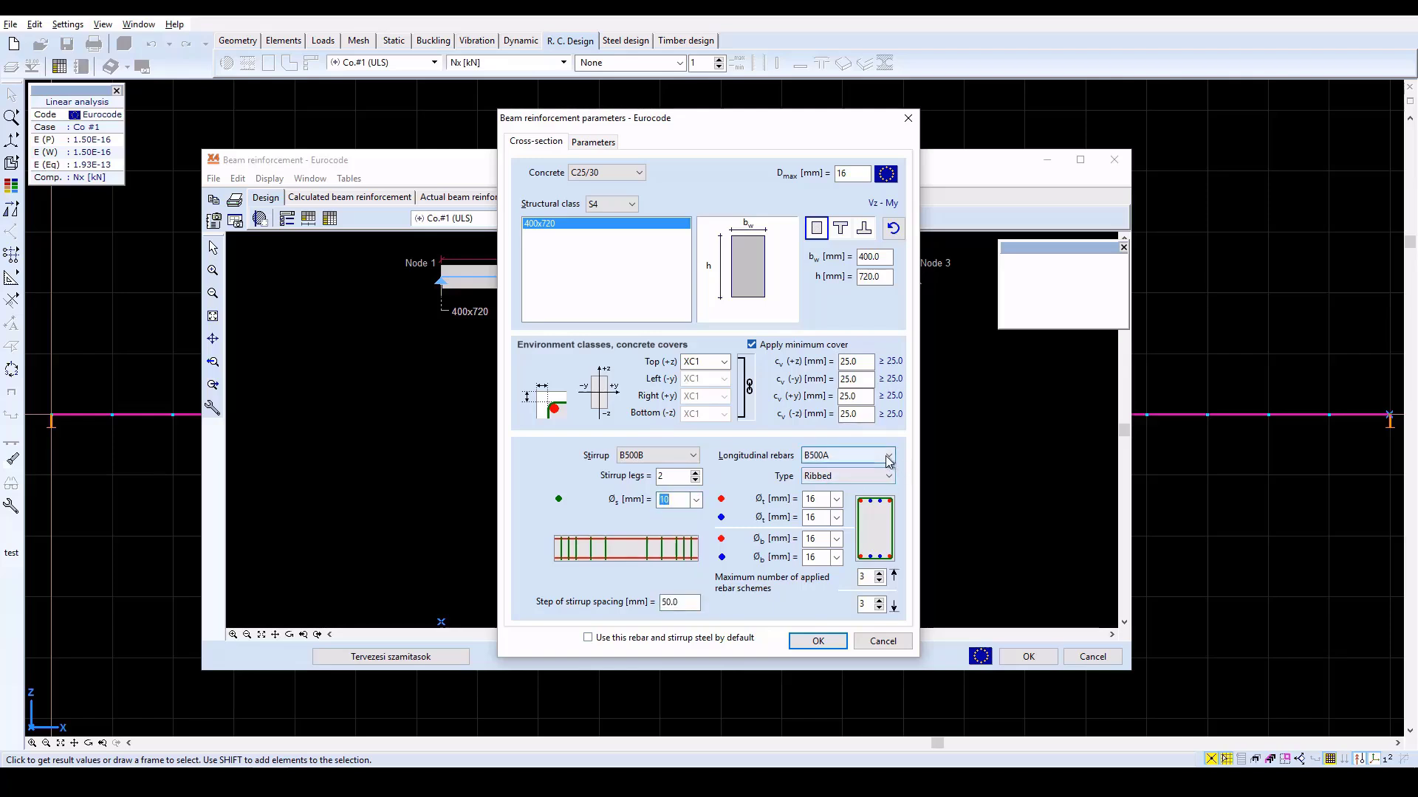
Set the longitudinal rebar steel to B500B, with 25 mm top longitudinal, bottom corner and bottom longitudinal bars
{"action": "left_click", "coordinate": [888, 458]}
{"action": "left_click", "coordinate": [867, 505]}
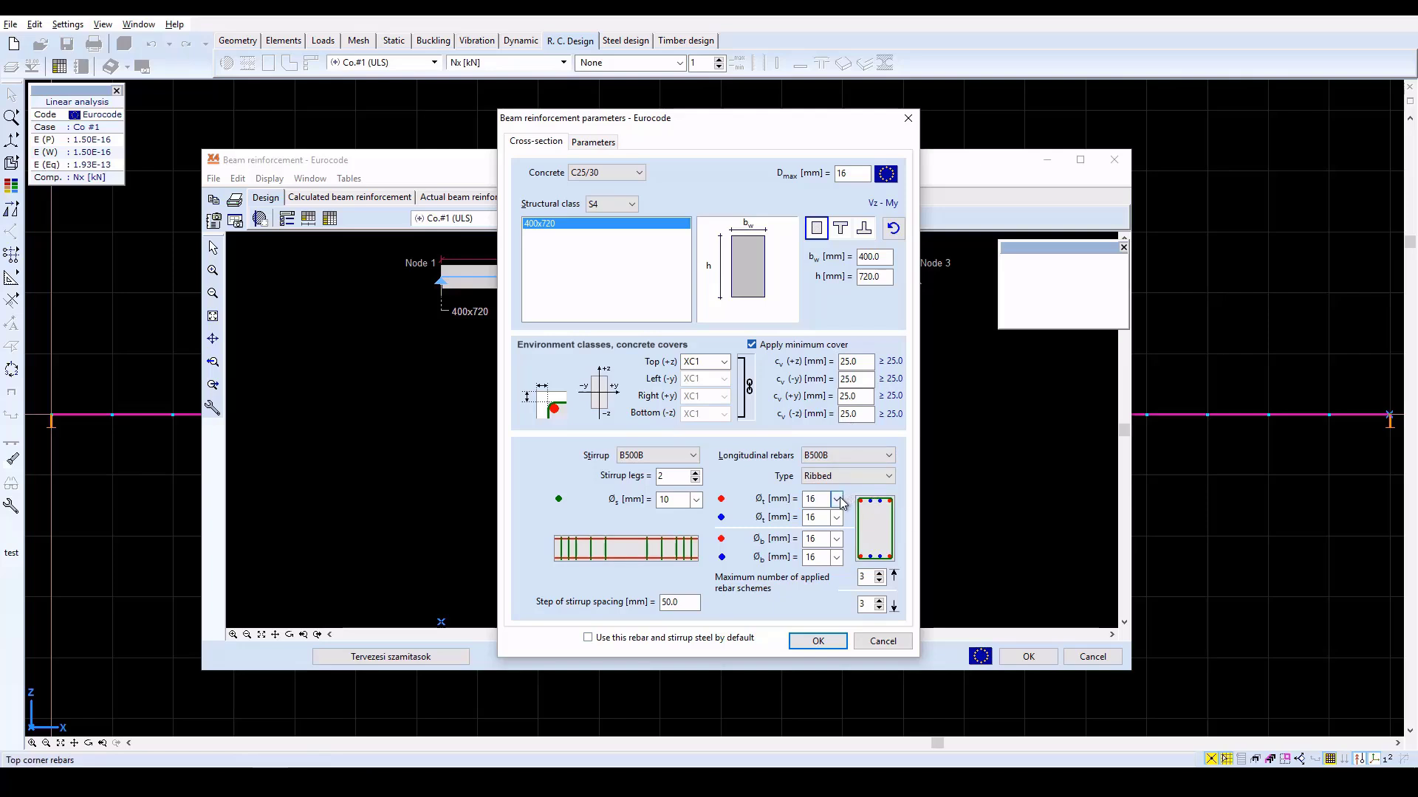
{"action": "left_click", "coordinate": [836, 518]}
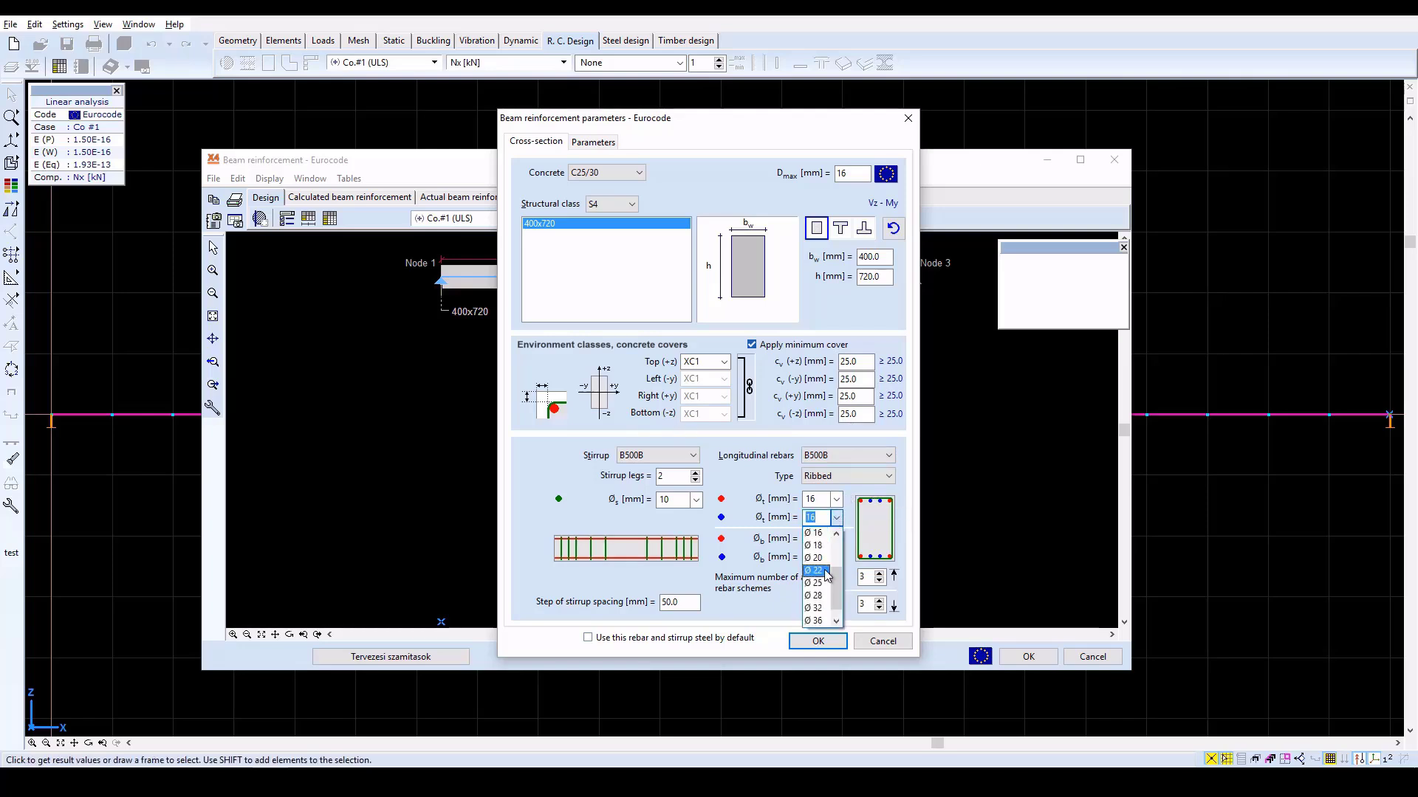
{"action": "left_click", "coordinate": [816, 583]}
{"action": "left_click", "coordinate": [836, 539]}
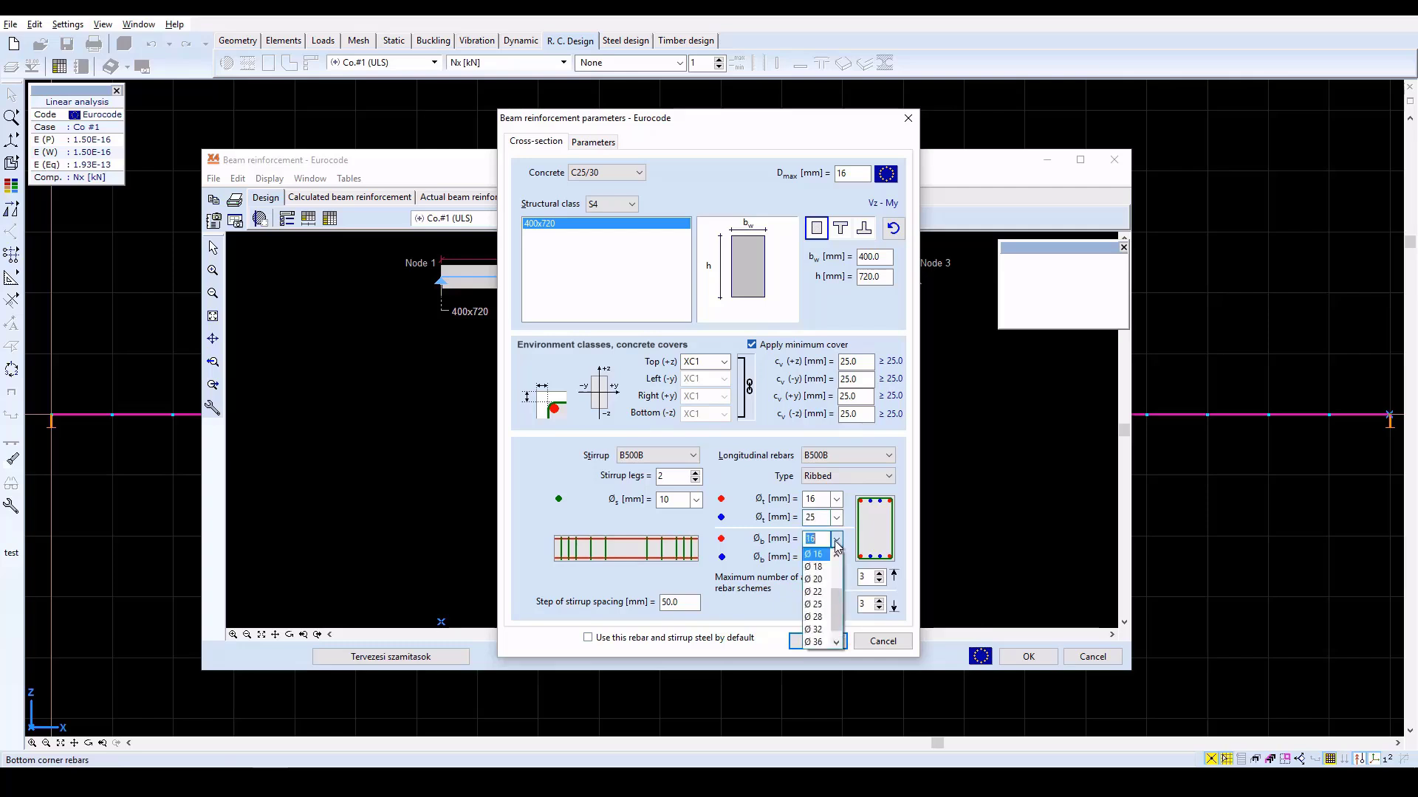
{"action": "left_click", "coordinate": [817, 605]}
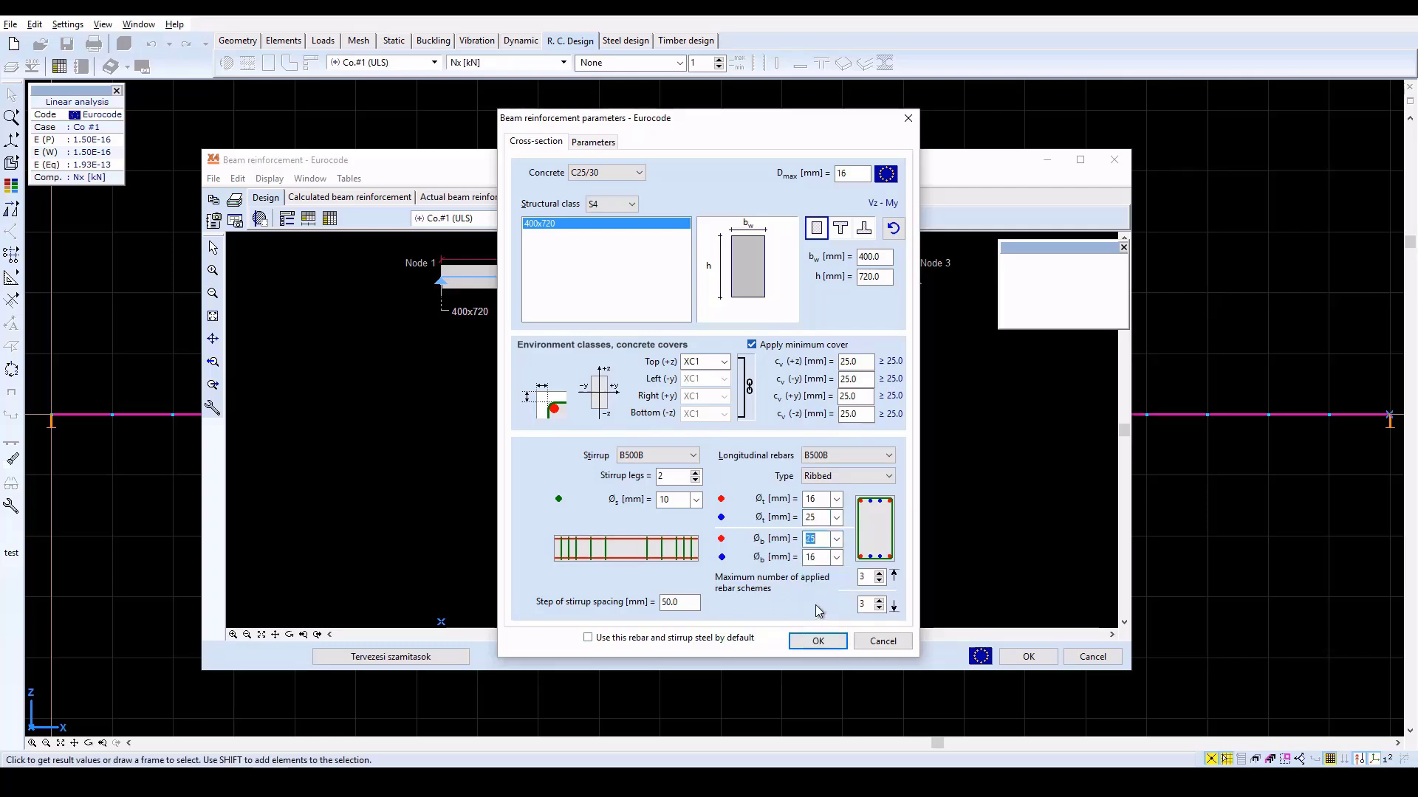
{"action": "left_click", "coordinate": [837, 557]}
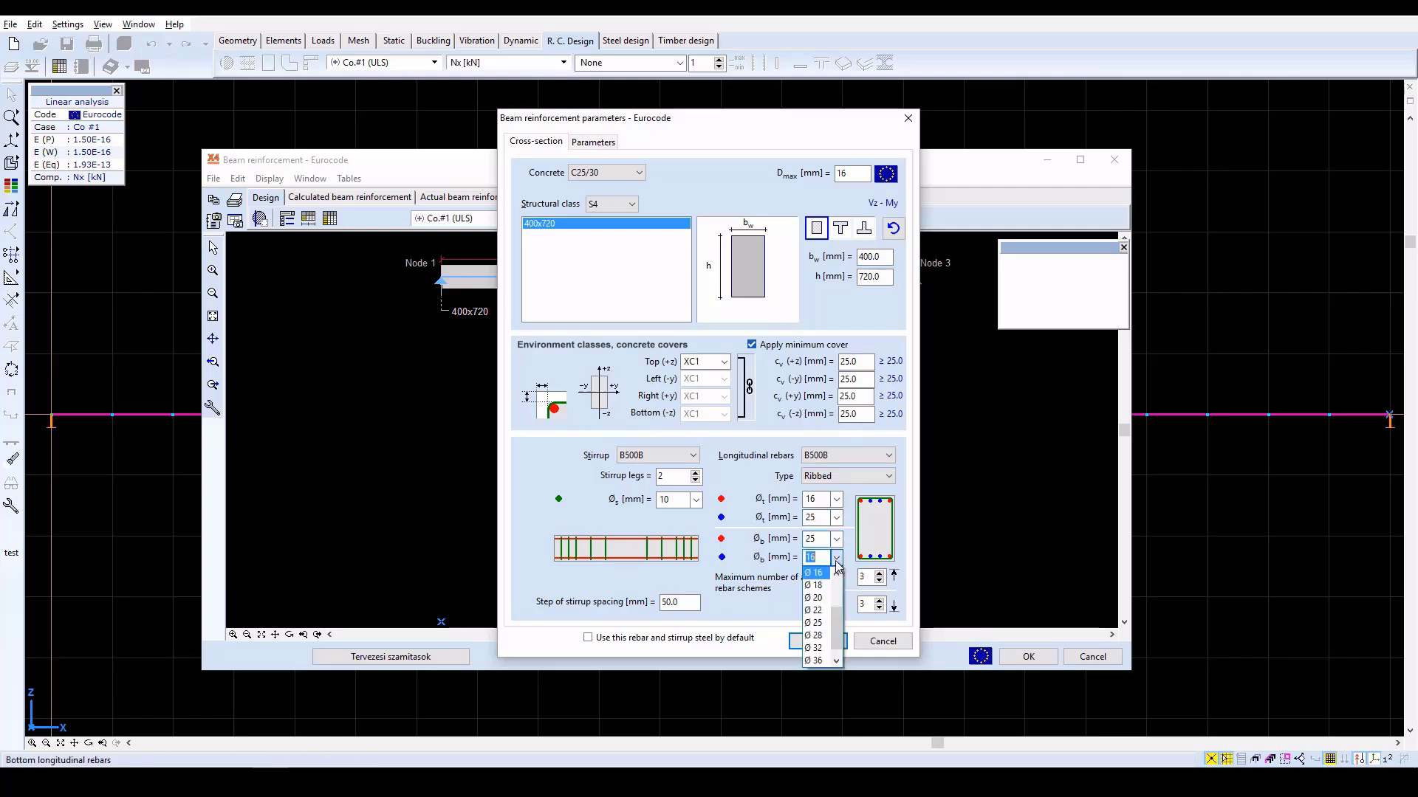
{"action": "left_click", "coordinate": [818, 624]}
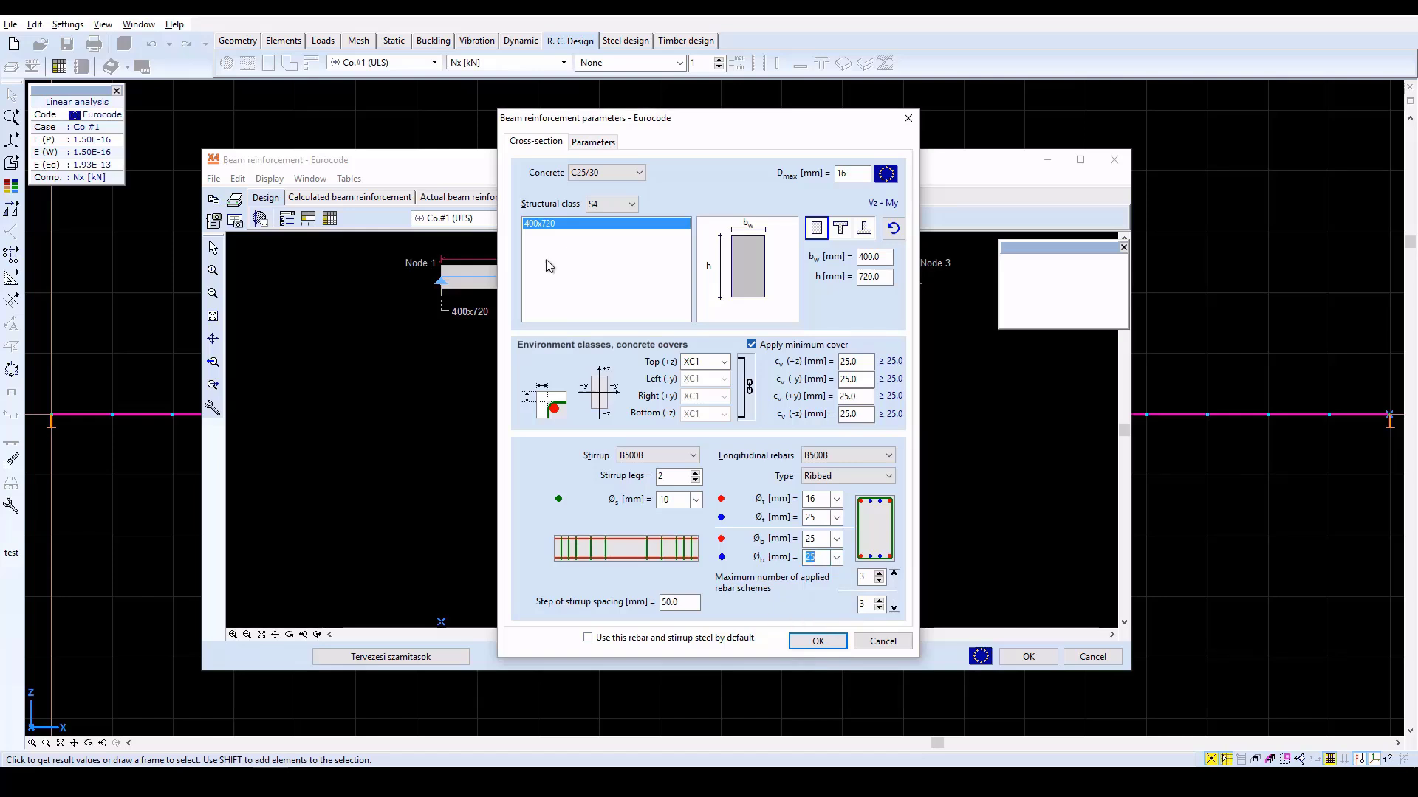
Disable shear force reduction at supports, enable reinforcement increase by limiting crack width and concrete tensile strength for cracking, and set allowed beam deflection to L/250
{"action": "left_click", "coordinate": [603, 143]}
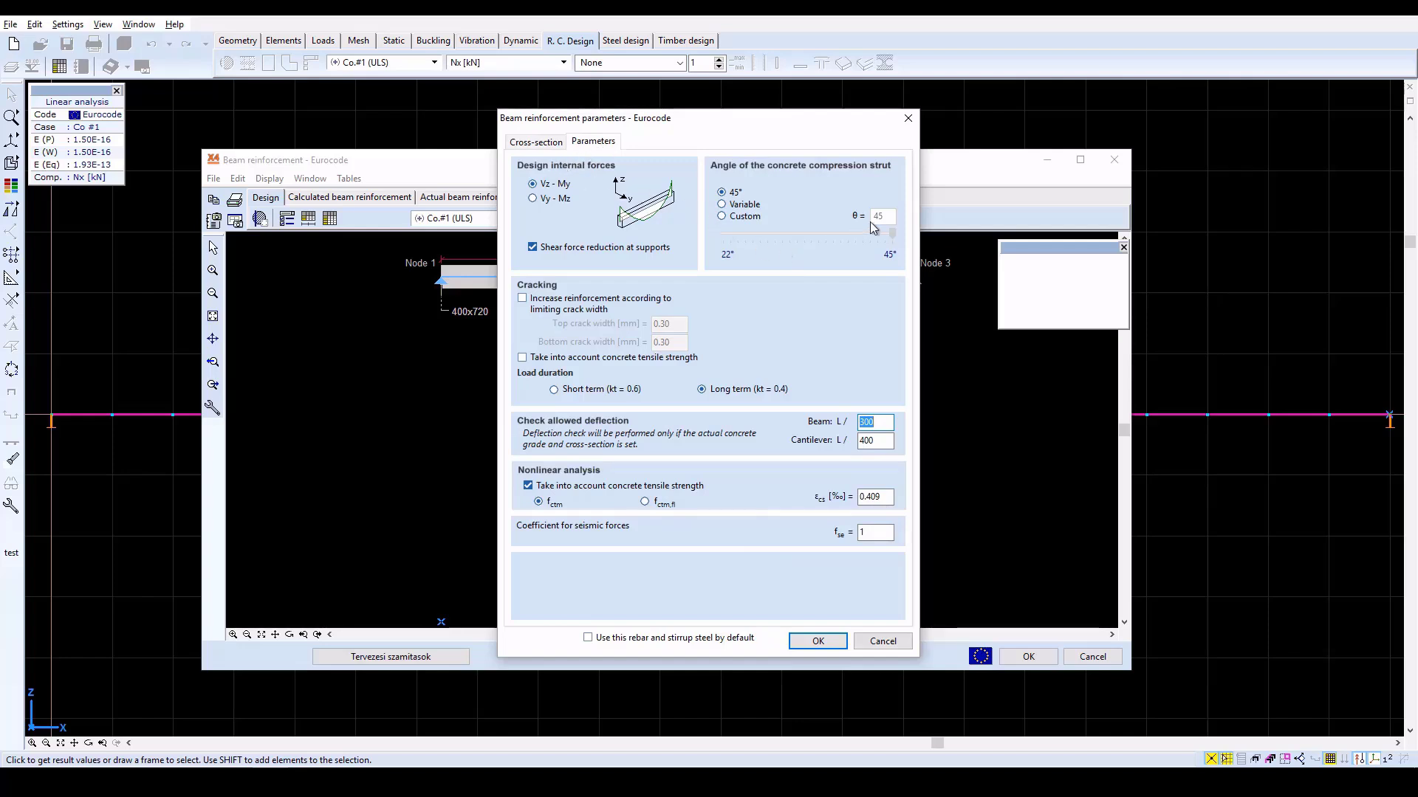
{"action": "left_click", "coordinate": [533, 249]}
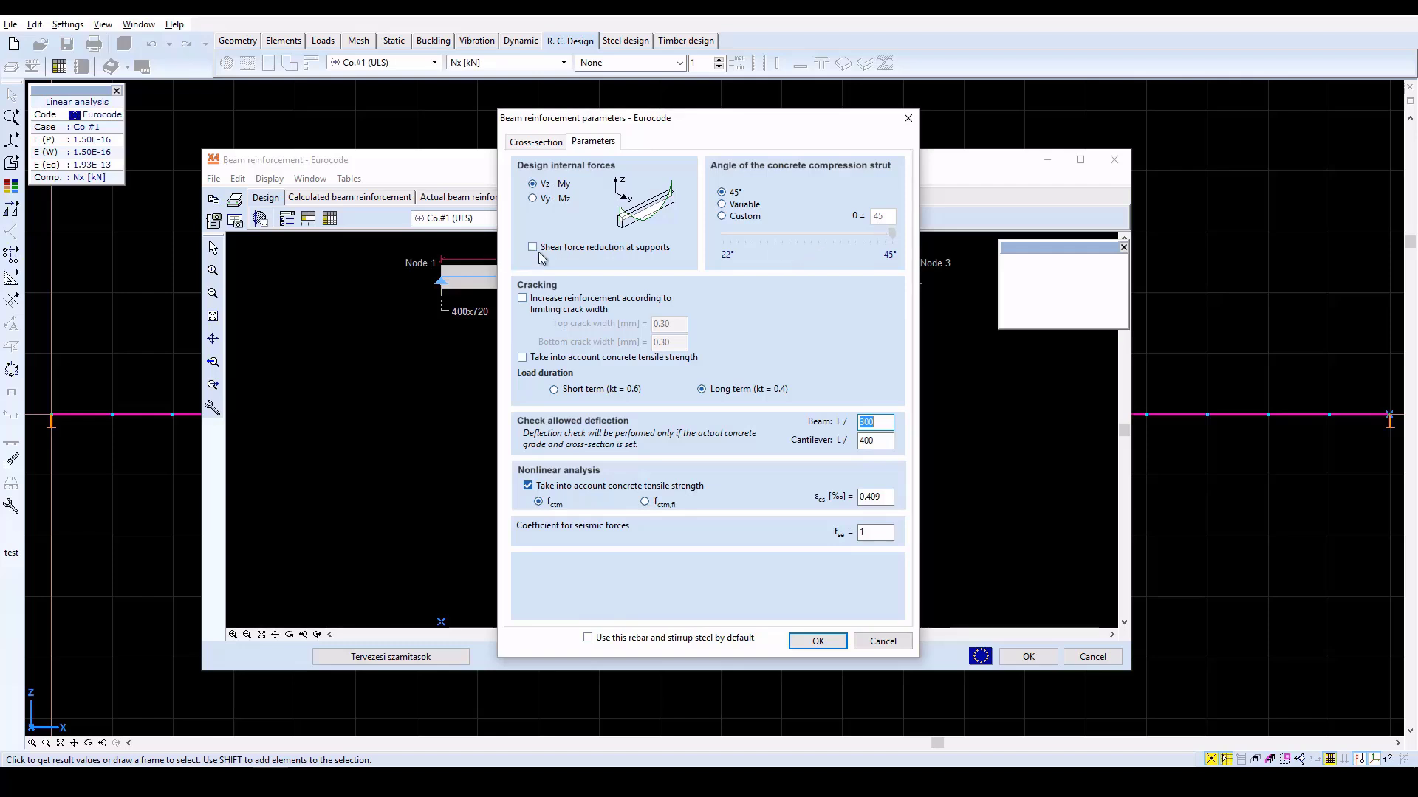
{"action": "left_click", "coordinate": [523, 299]}
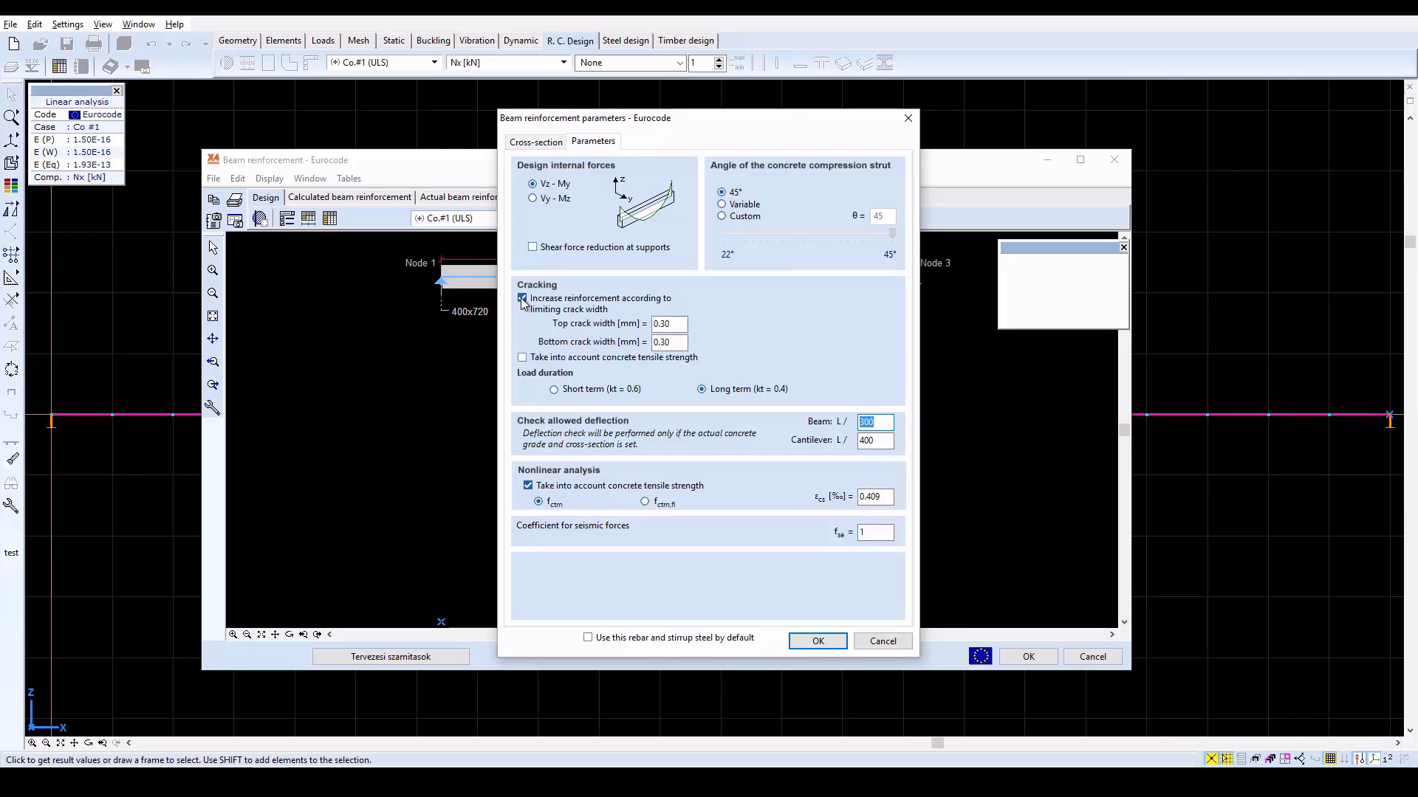
{"action": "left_click", "coordinate": [522, 358]}
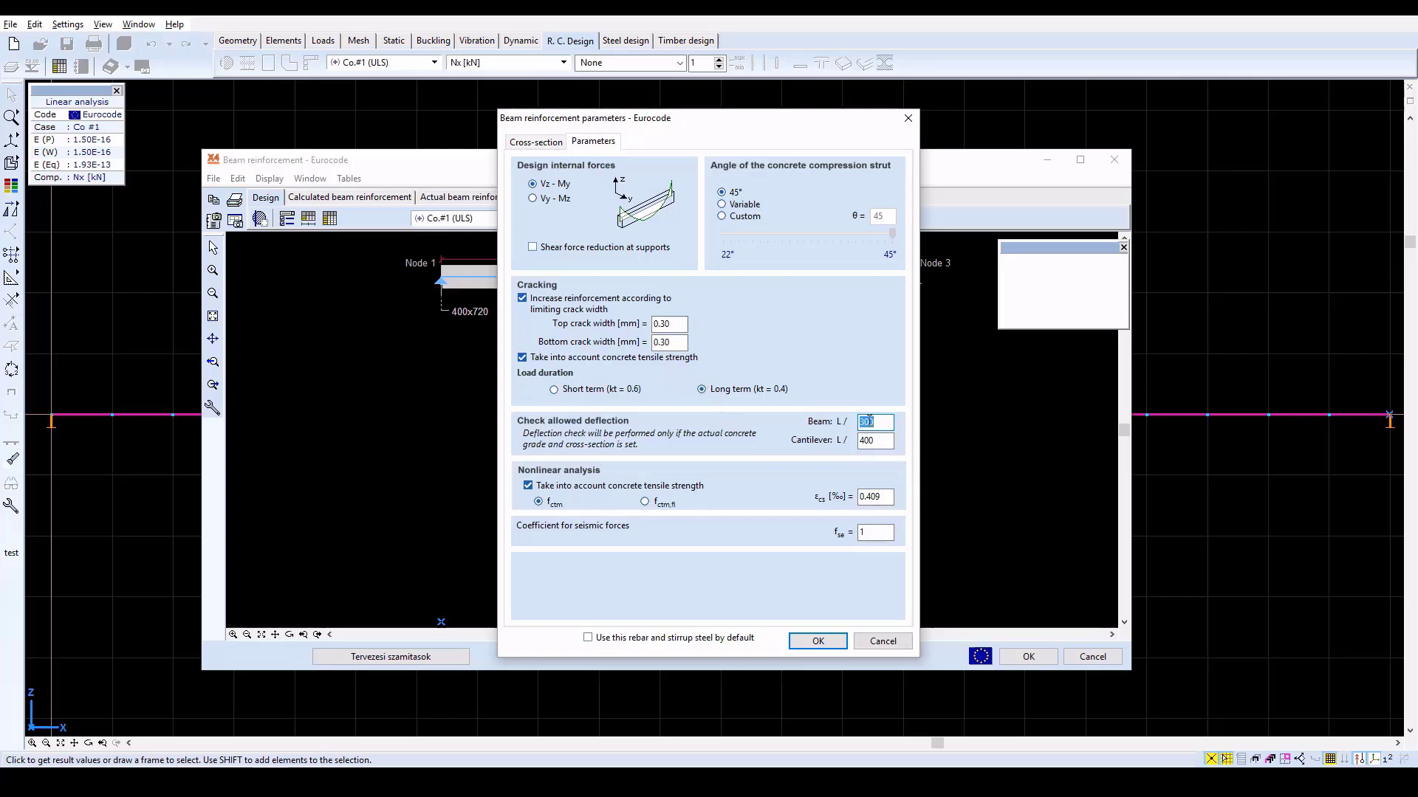
{"action": "type", "text": "250"}
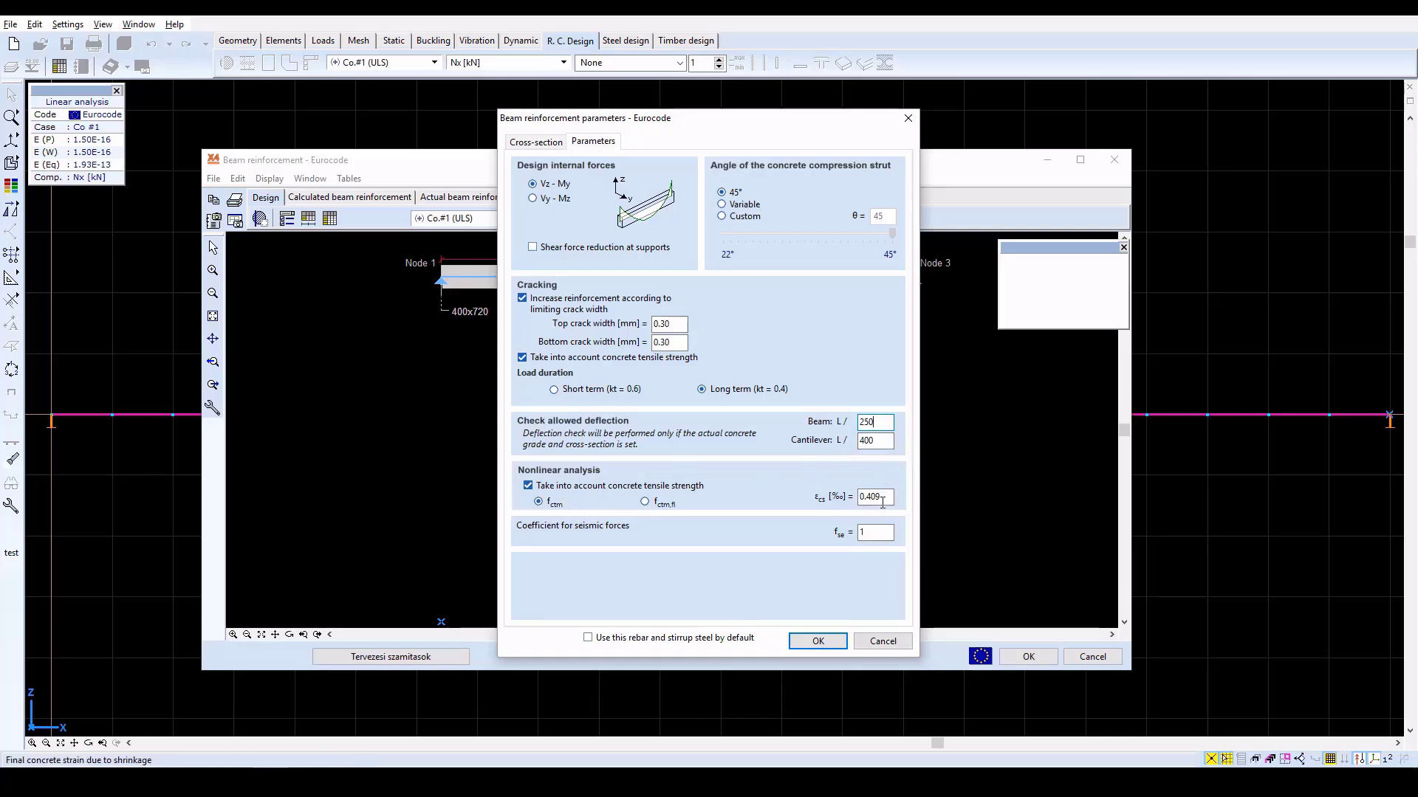
{"action": "left_click", "coordinate": [818, 642]}
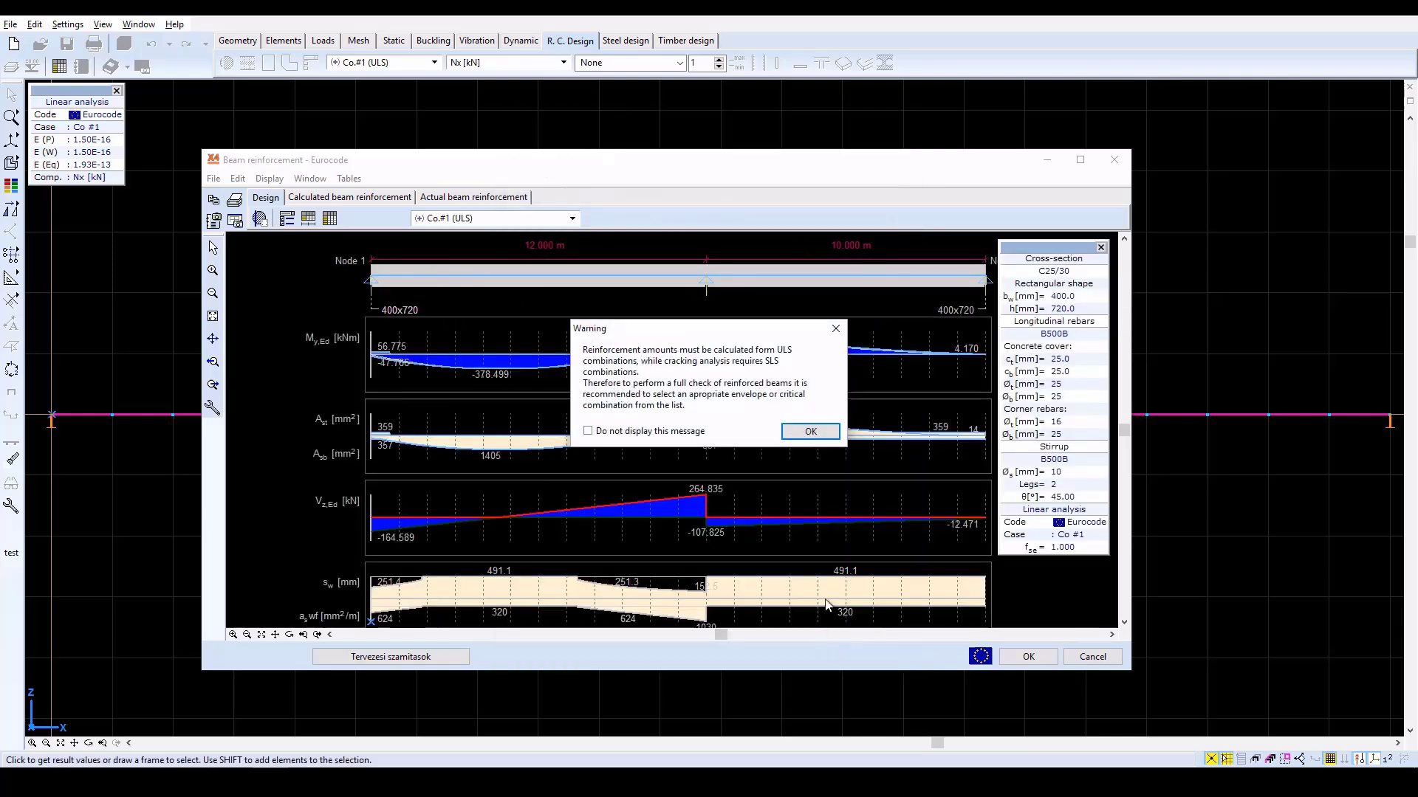
{"action": "left_click", "coordinate": [829, 437]}
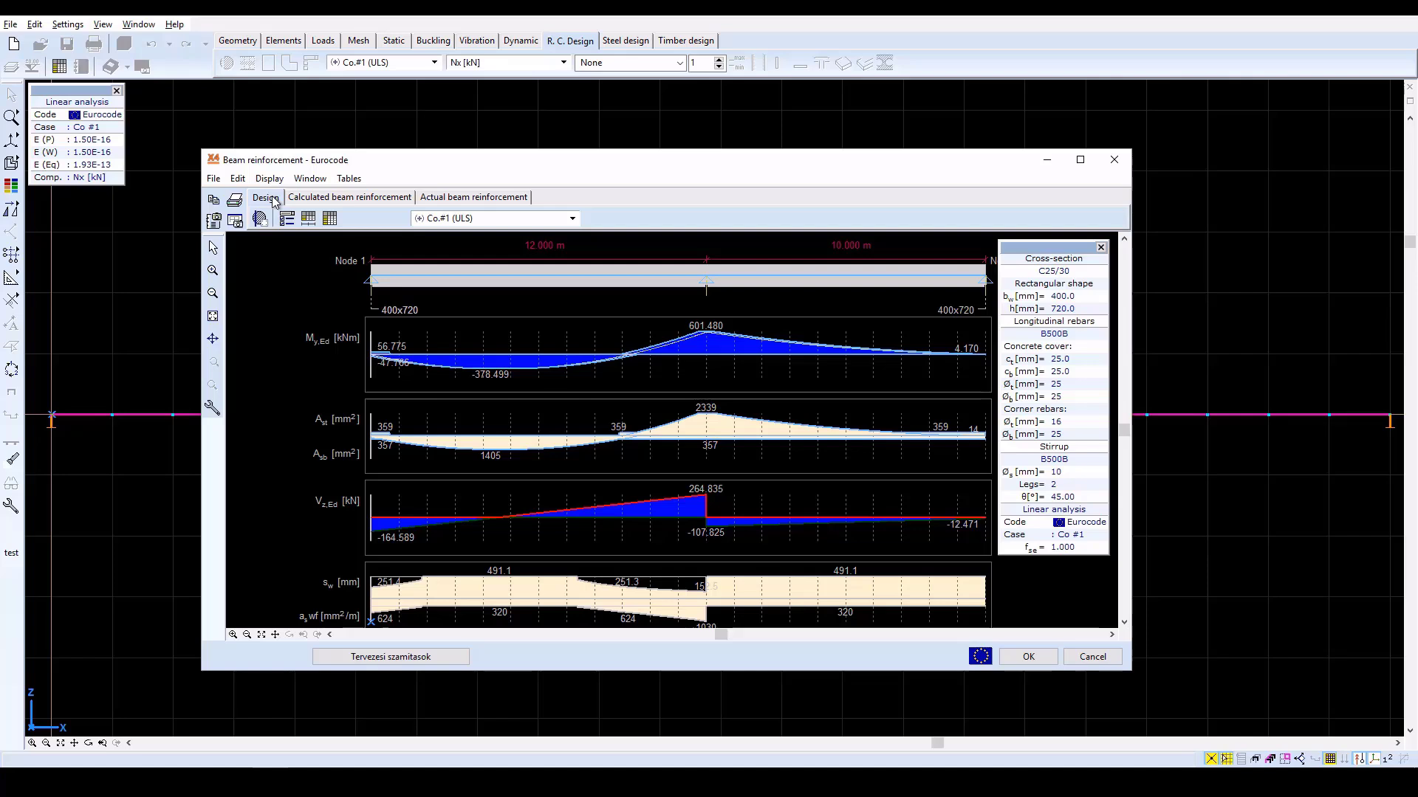
Review the calculated beam reinforcement diagrams for Co.#1 (ULS) and check which diagrams are set to display
{"action": "left_click", "coordinate": [330, 198]}
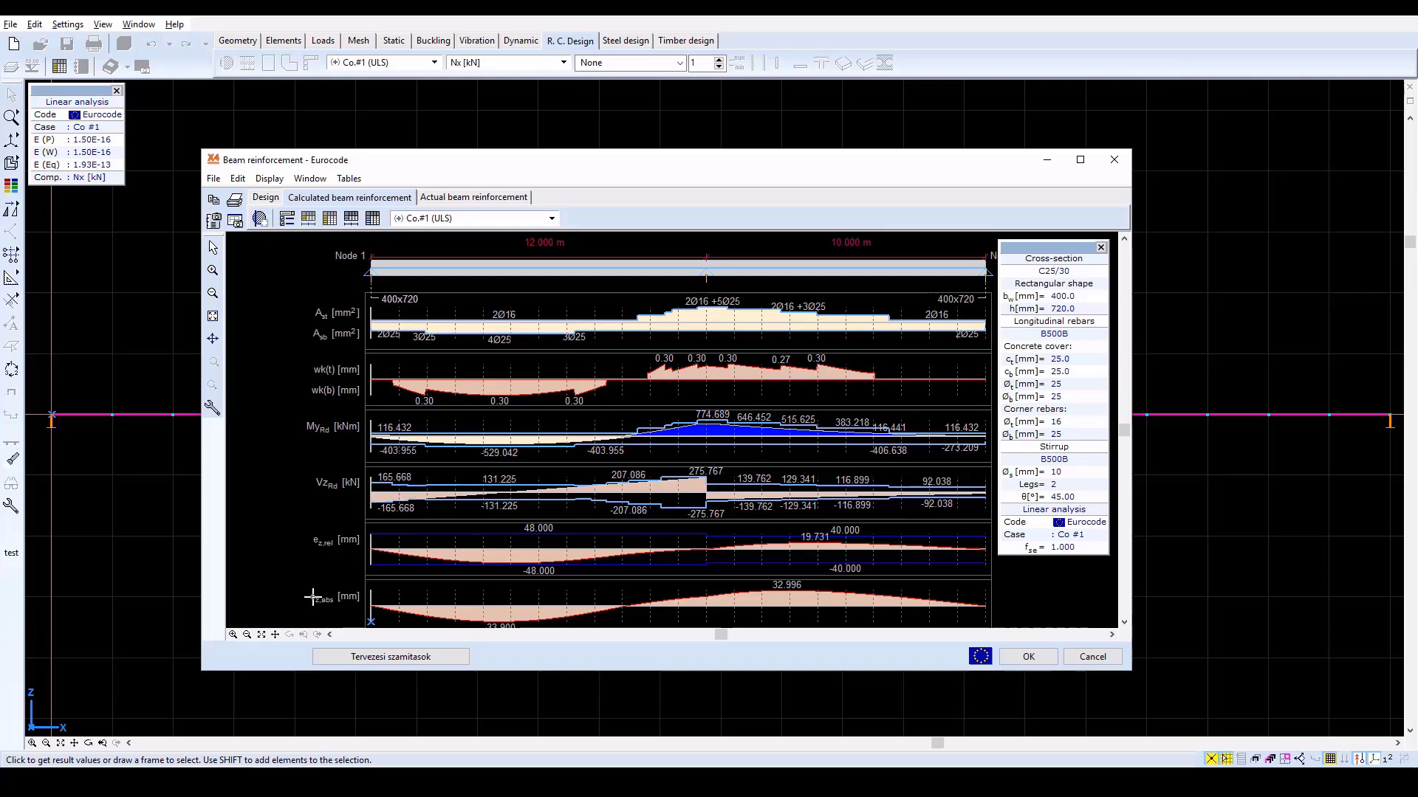
{"action": "left_click", "coordinate": [287, 219]}
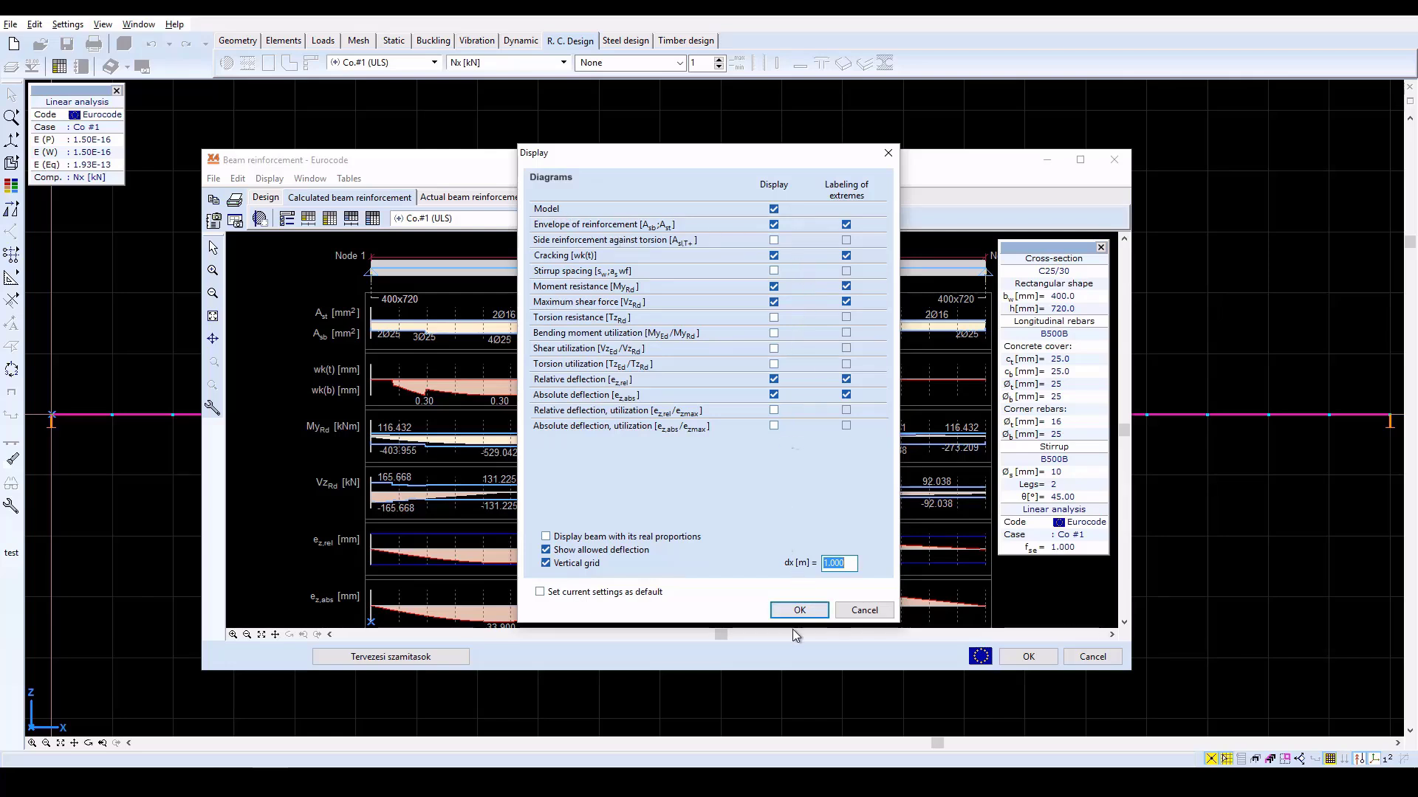
{"action": "left_click", "coordinate": [800, 611]}
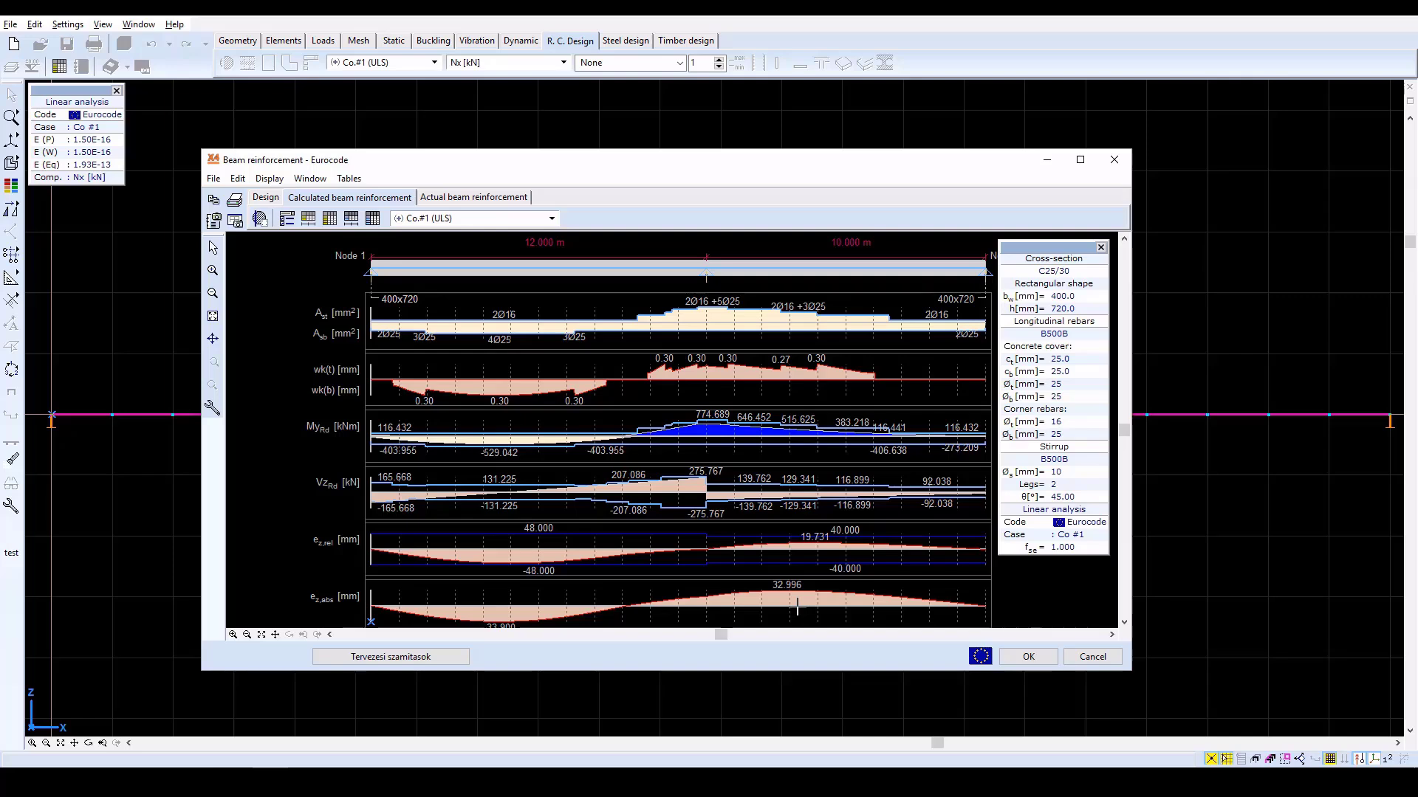
Show the actual beam reinforcement for the Envelope Min,Max (ULS) results
{"action": "left_click", "coordinate": [502, 198]}
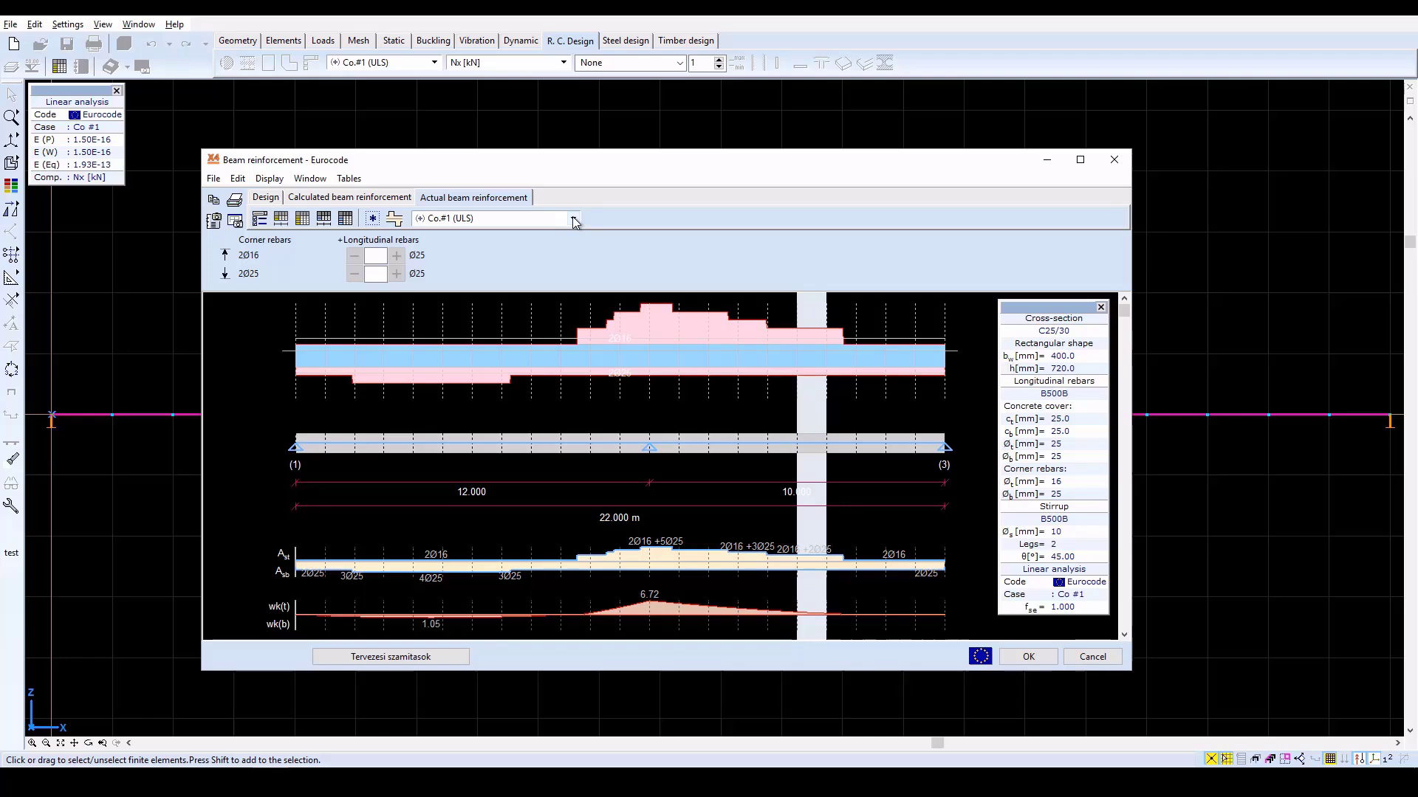
{"action": "left_click", "coordinate": [574, 219]}
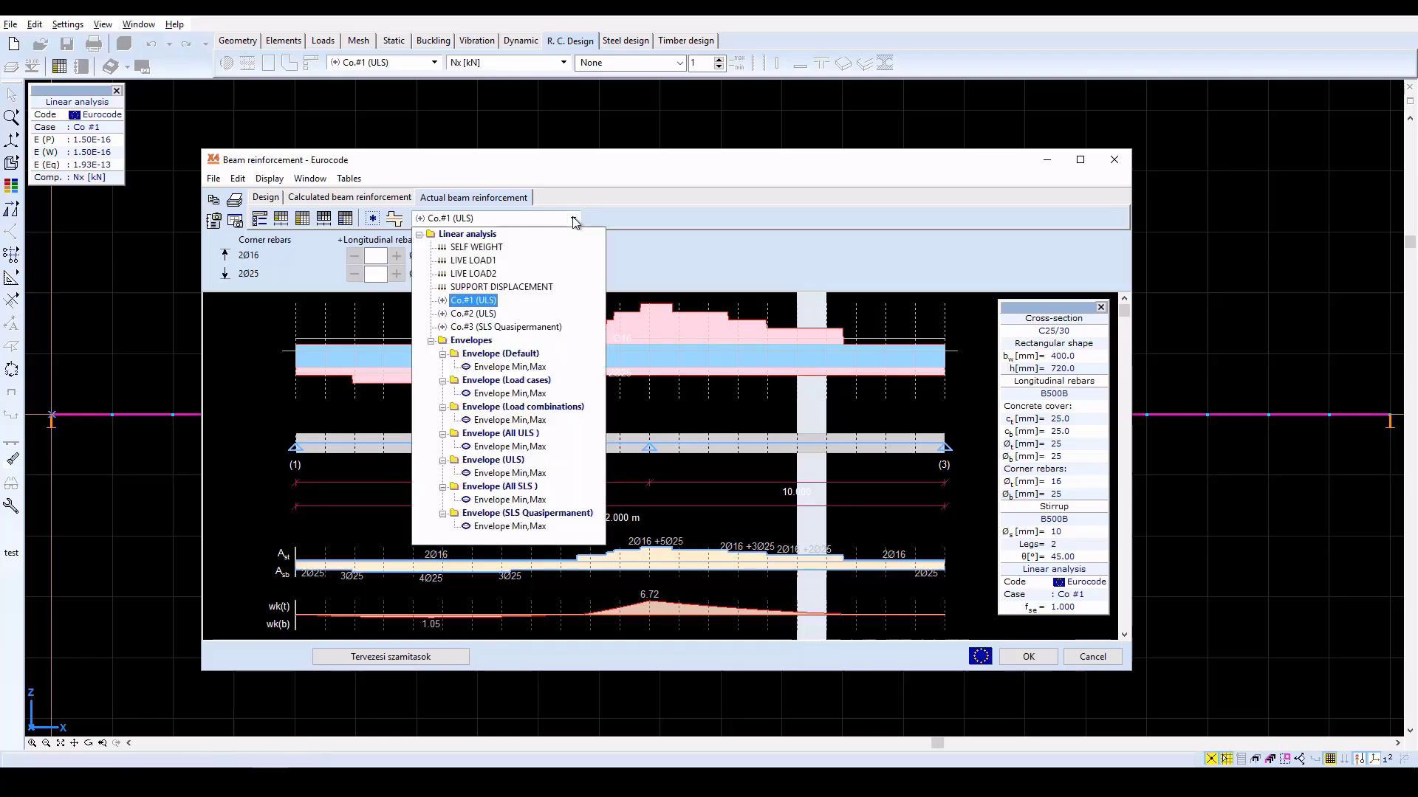
{"action": "left_click", "coordinate": [505, 473]}
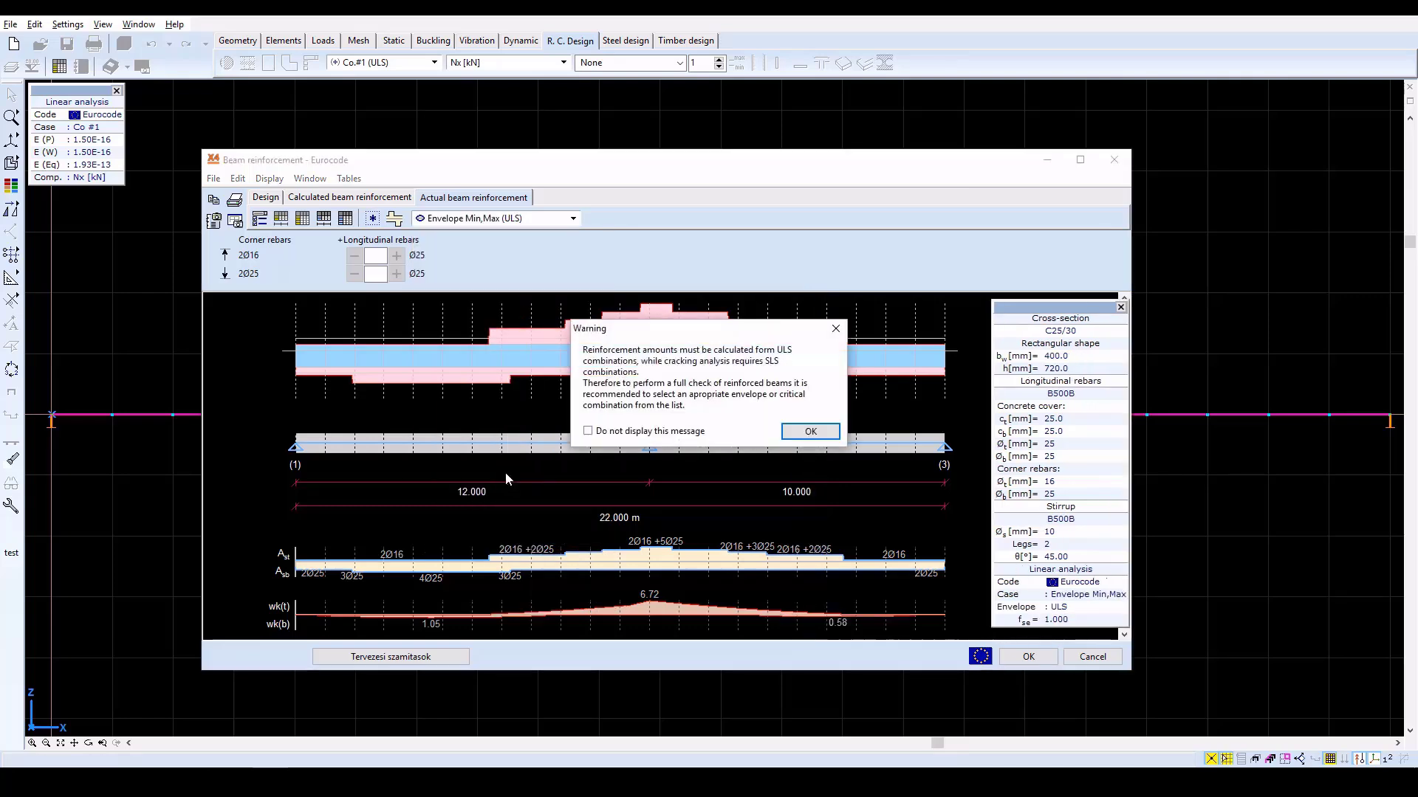
{"action": "left_click", "coordinate": [805, 431]}
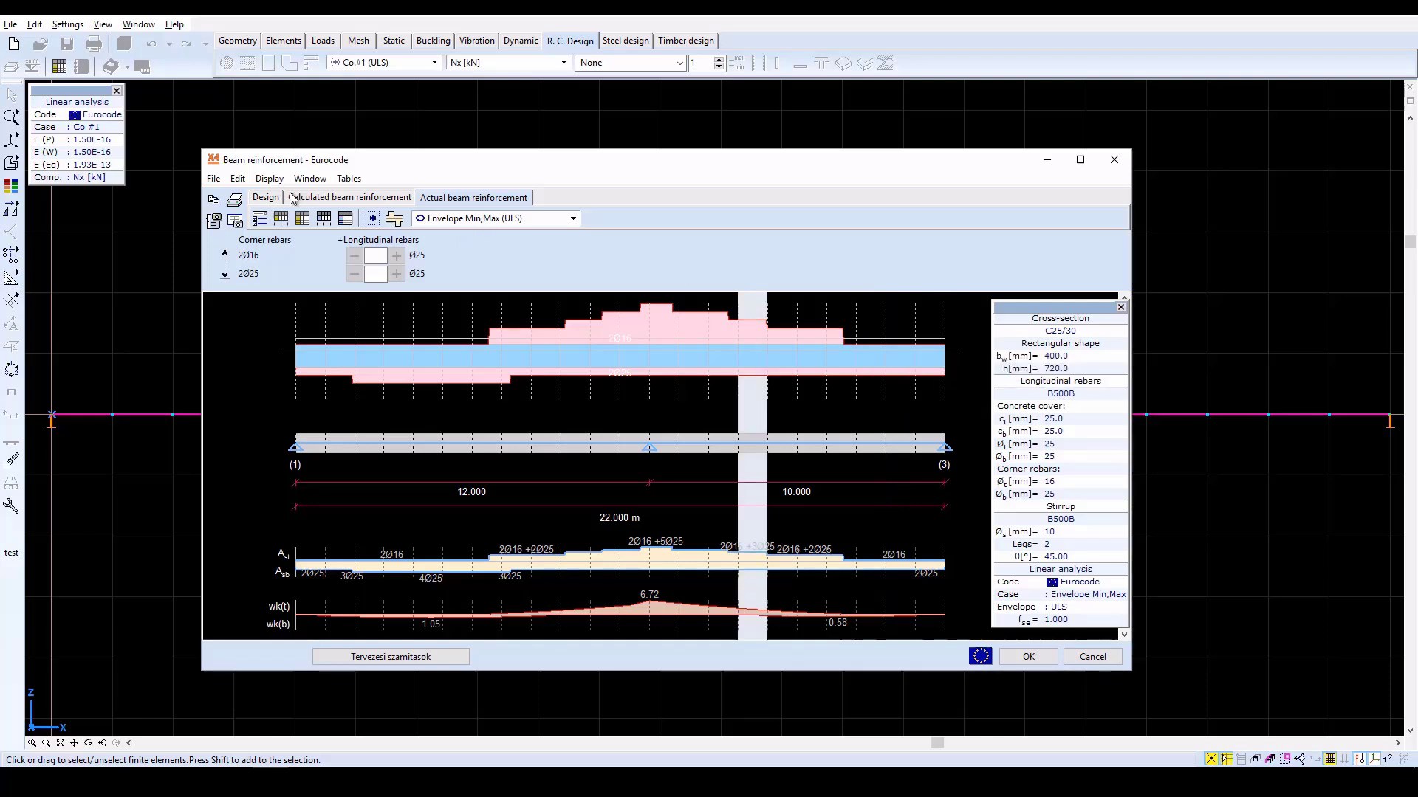
Switch the actual beam reinforcement results to Co.#3 (SLS Quasipermanent)
{"action": "left_click", "coordinate": [454, 219]}
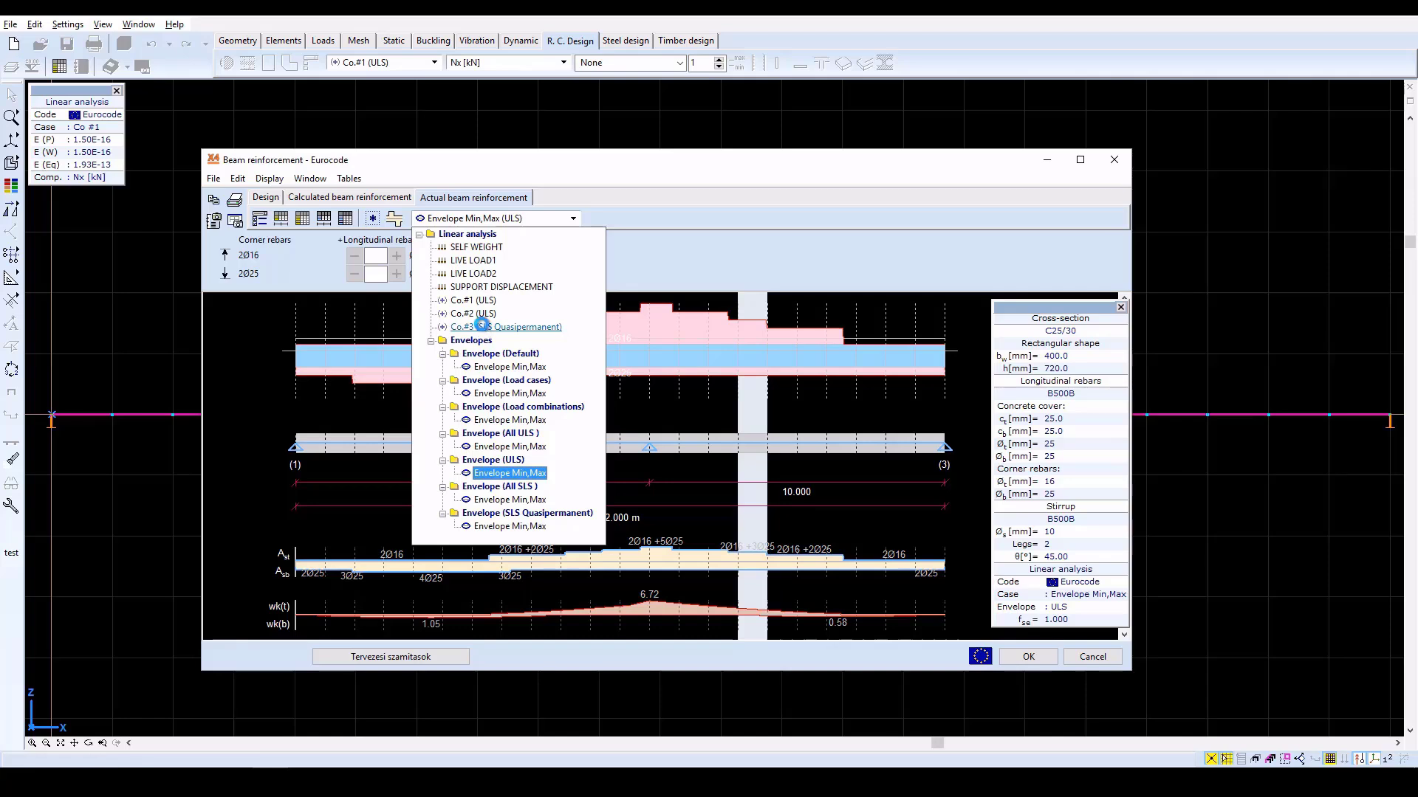
{"action": "left_click", "coordinate": [481, 328]}
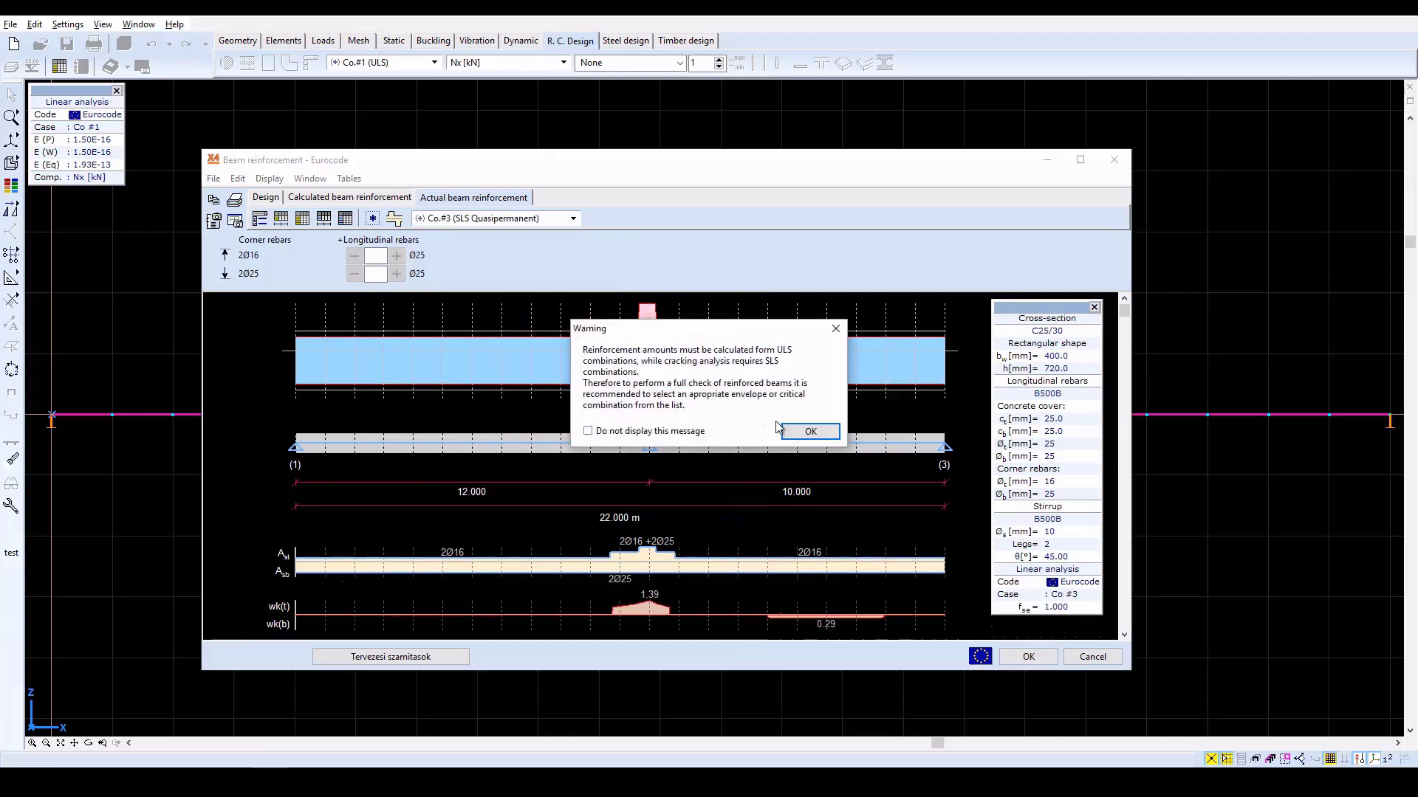
{"action": "left_click", "coordinate": [810, 432]}
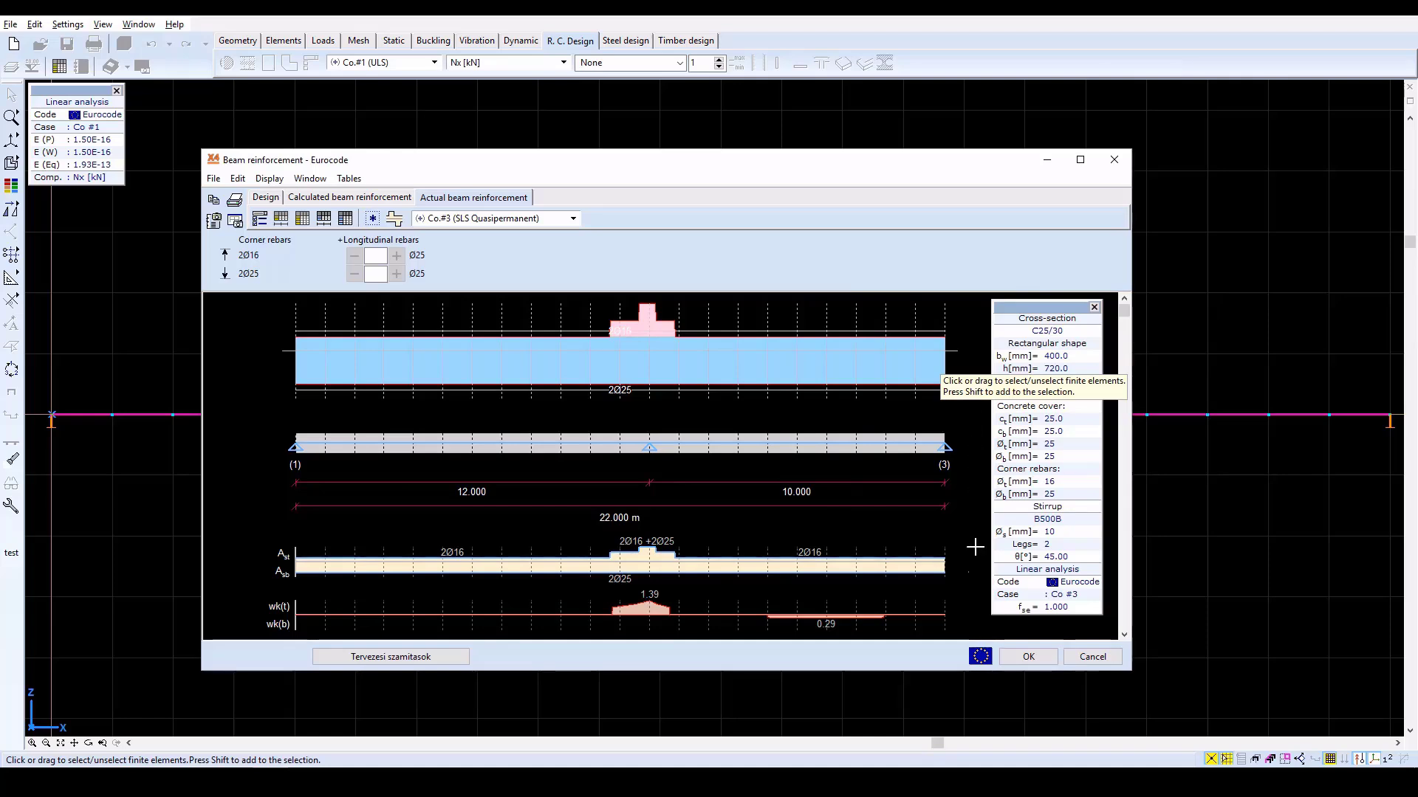
Hide the reinforcement envelope, moment resistance, maximum shear force and relative deflection diagrams, keeping the model, cracking and absolute deflection displayed
{"action": "left_click", "coordinate": [259, 219]}
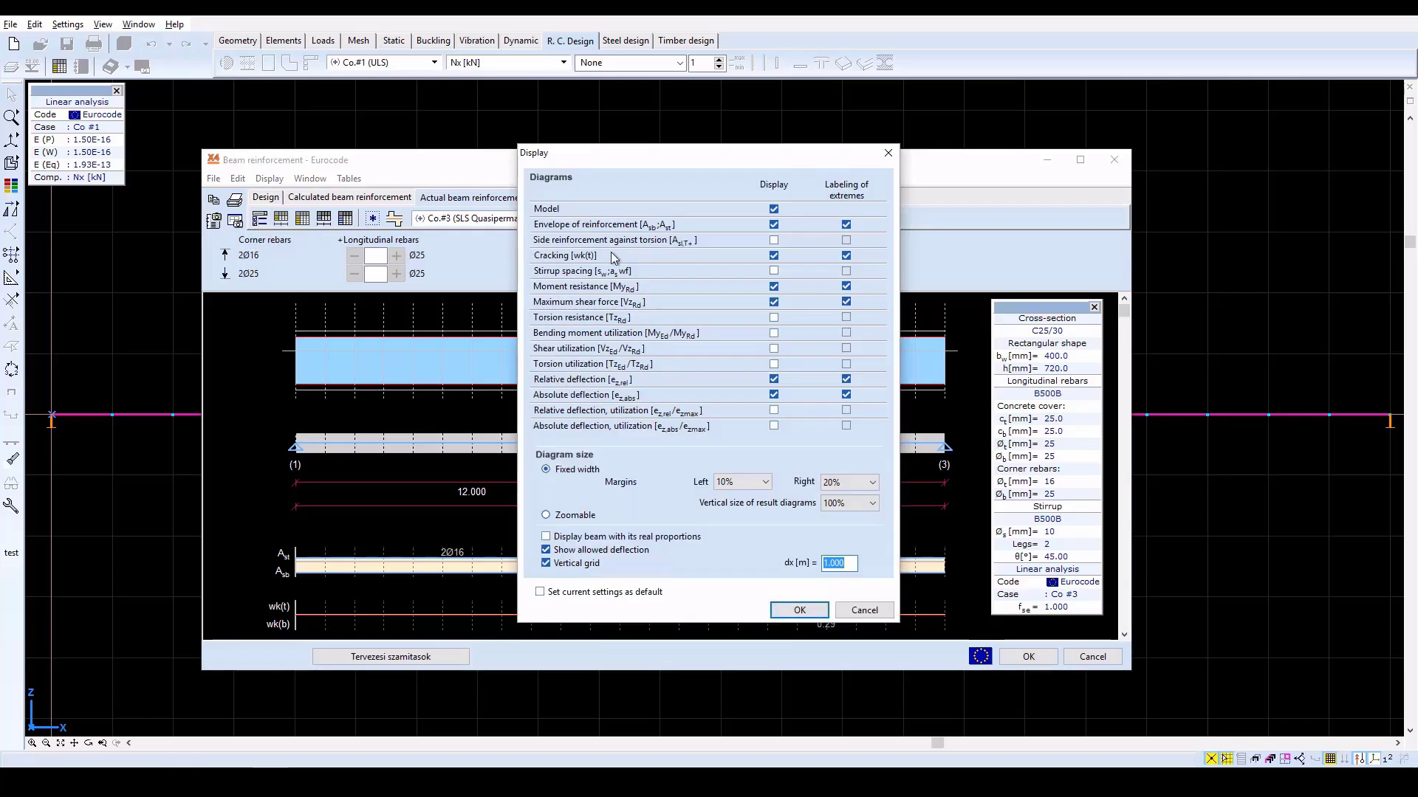
{"action": "left_click", "coordinate": [774, 225]}
{"action": "left_click", "coordinate": [774, 288]}
{"action": "left_click", "coordinate": [774, 303]}
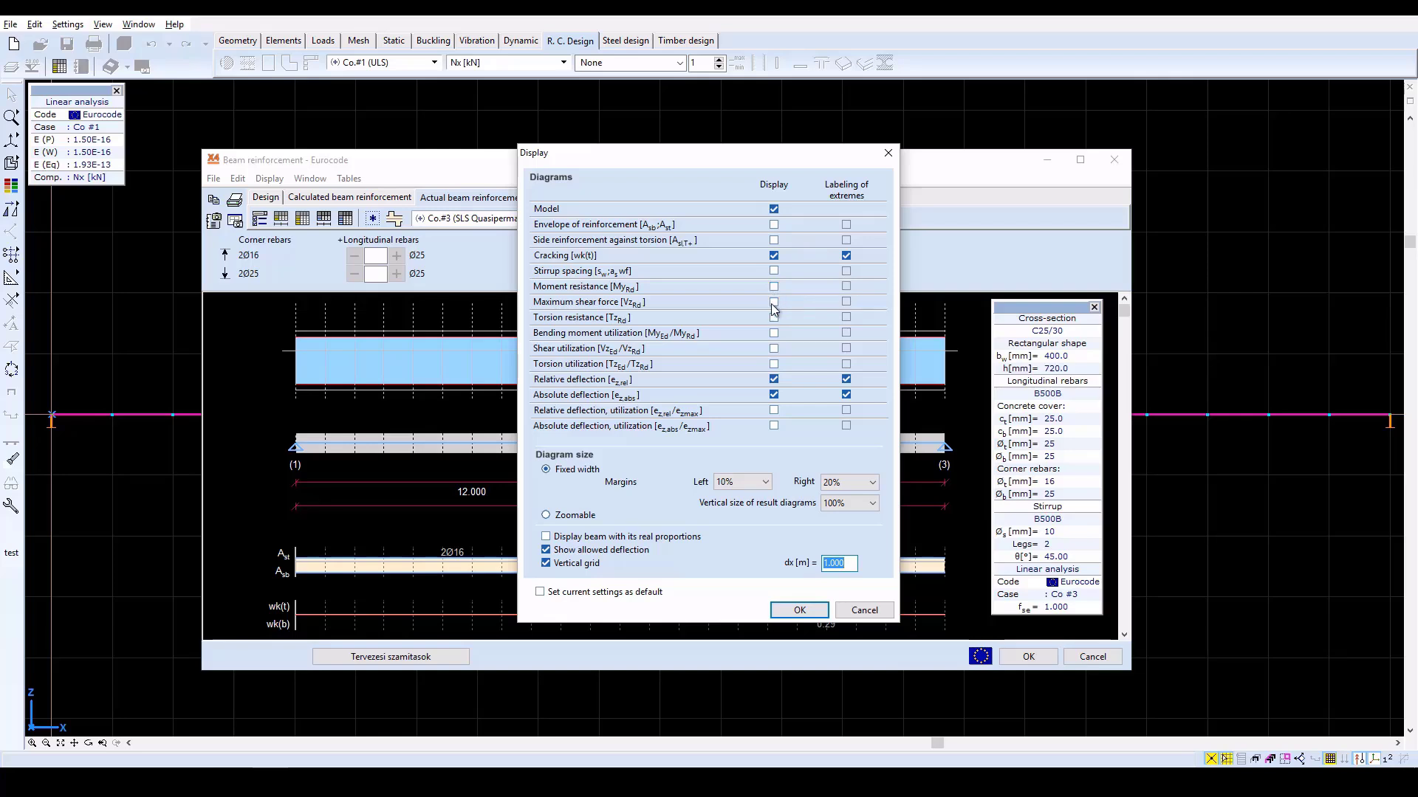
{"action": "left_click", "coordinate": [775, 379]}
{"action": "left_click", "coordinate": [810, 611]}
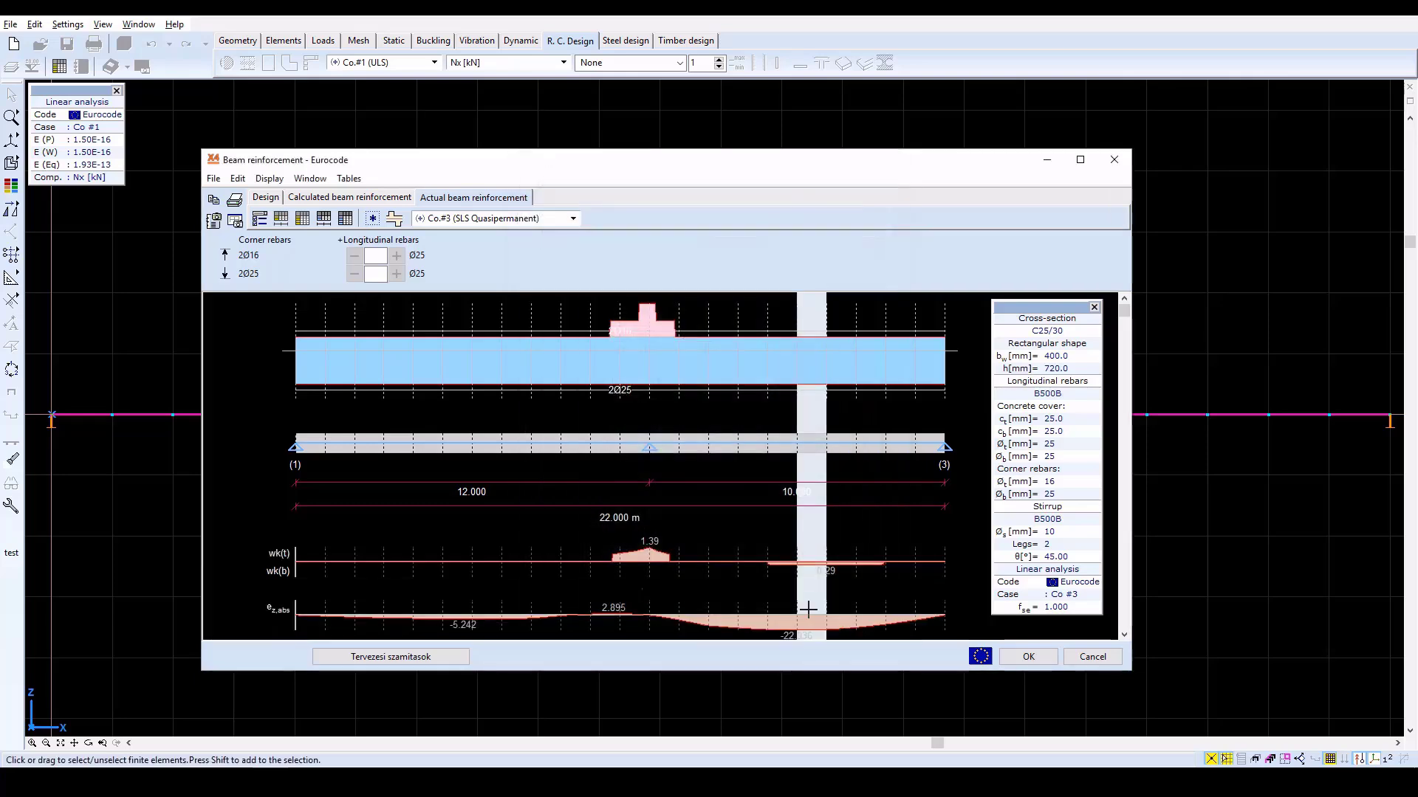